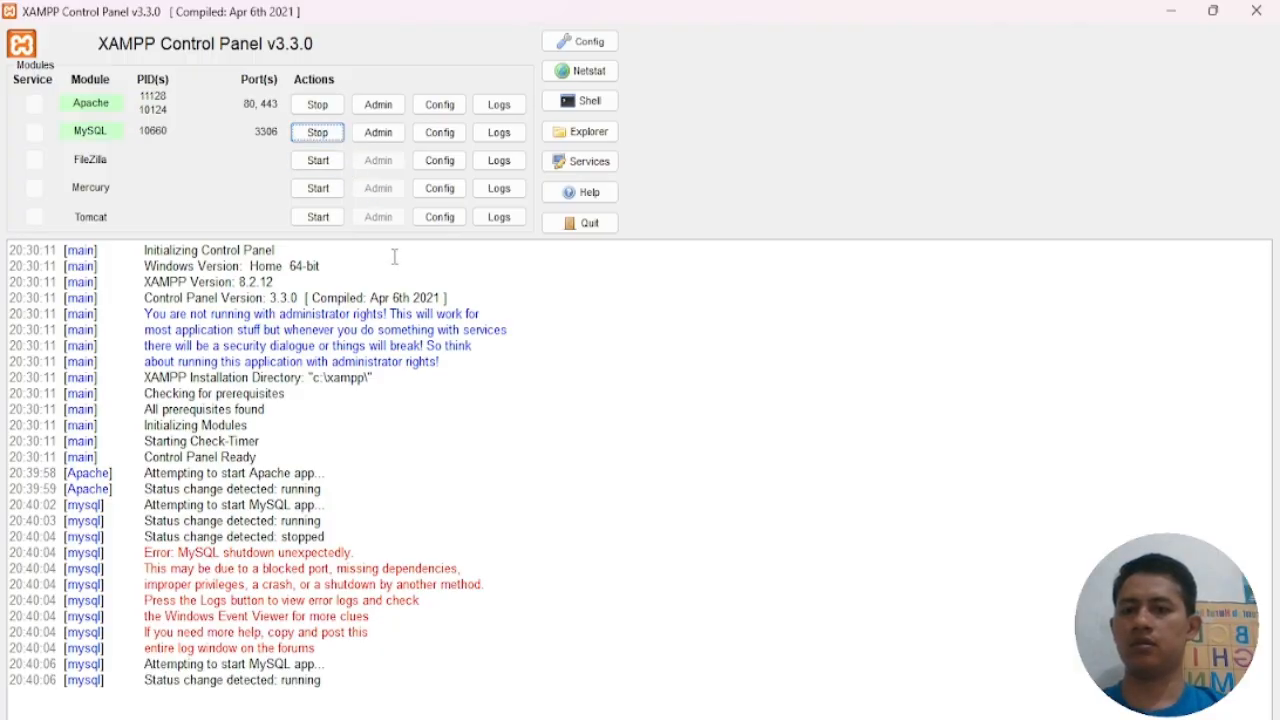
# Open phpMyAdmin's server SQL editor and read the guide's first step, CREATE DATABASE Rumahsakit
pyautogui.click(376, 141)
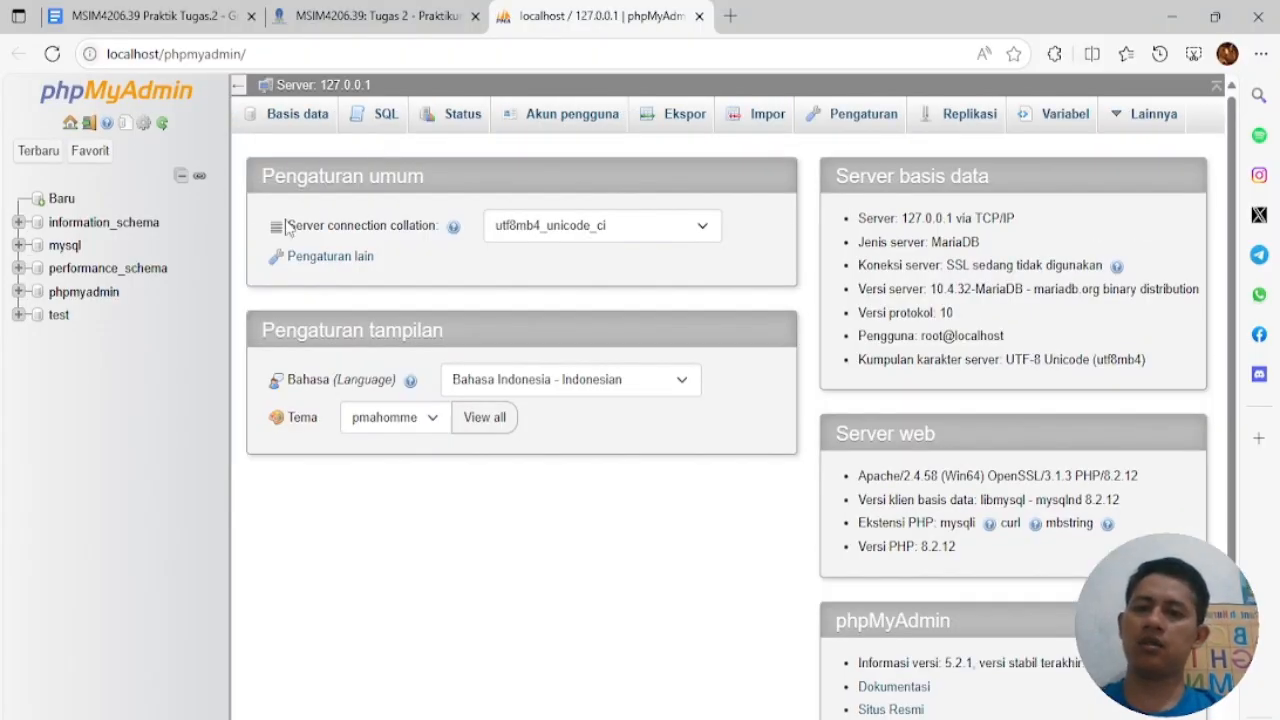
pyautogui.click(378, 118)
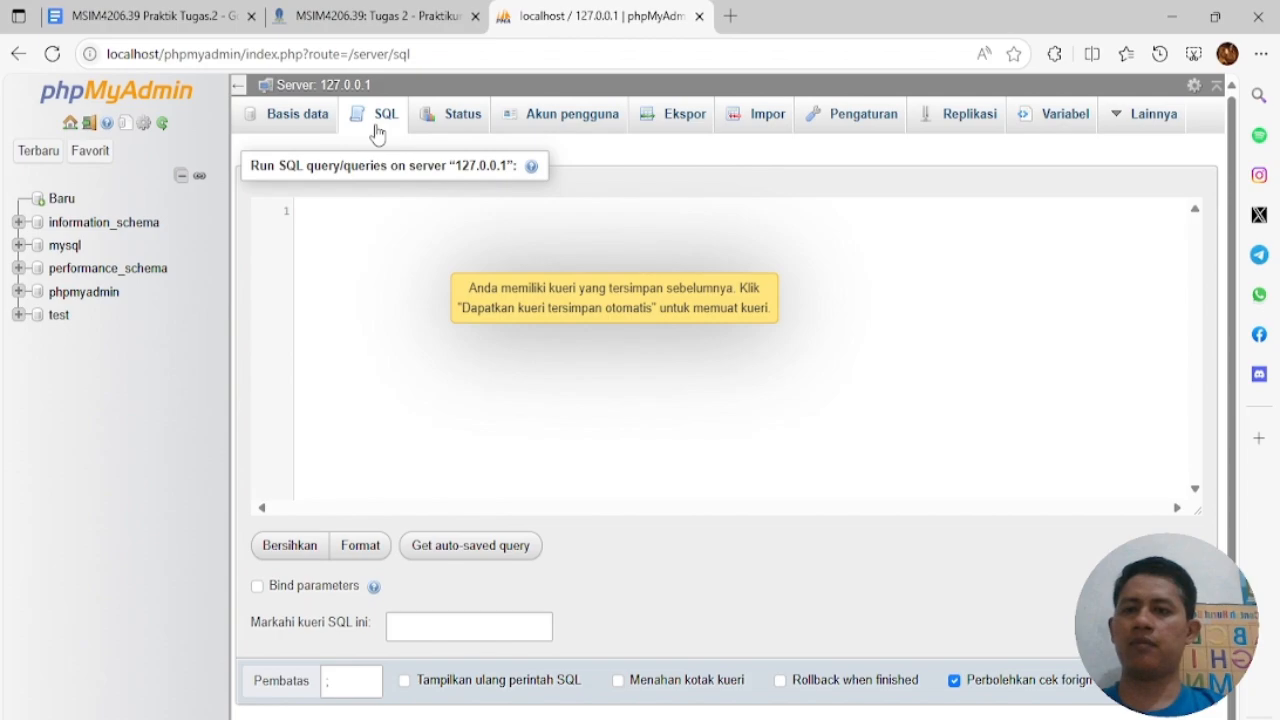
pyautogui.click(180, 22)
pyautogui.scroll(-10, 559, 342)
pyautogui.scroll(1, 557, 338)
pyautogui.scroll(-2, 557, 340)
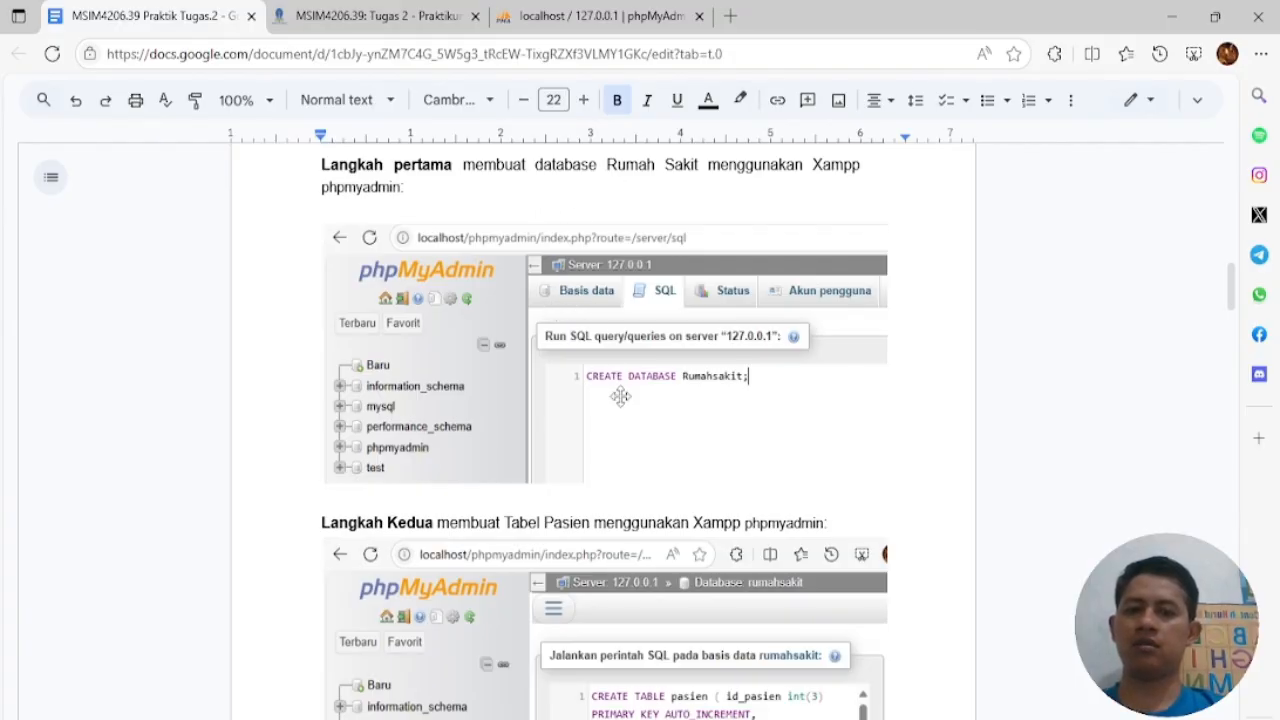
pyautogui.scroll(-2, 621, 395)
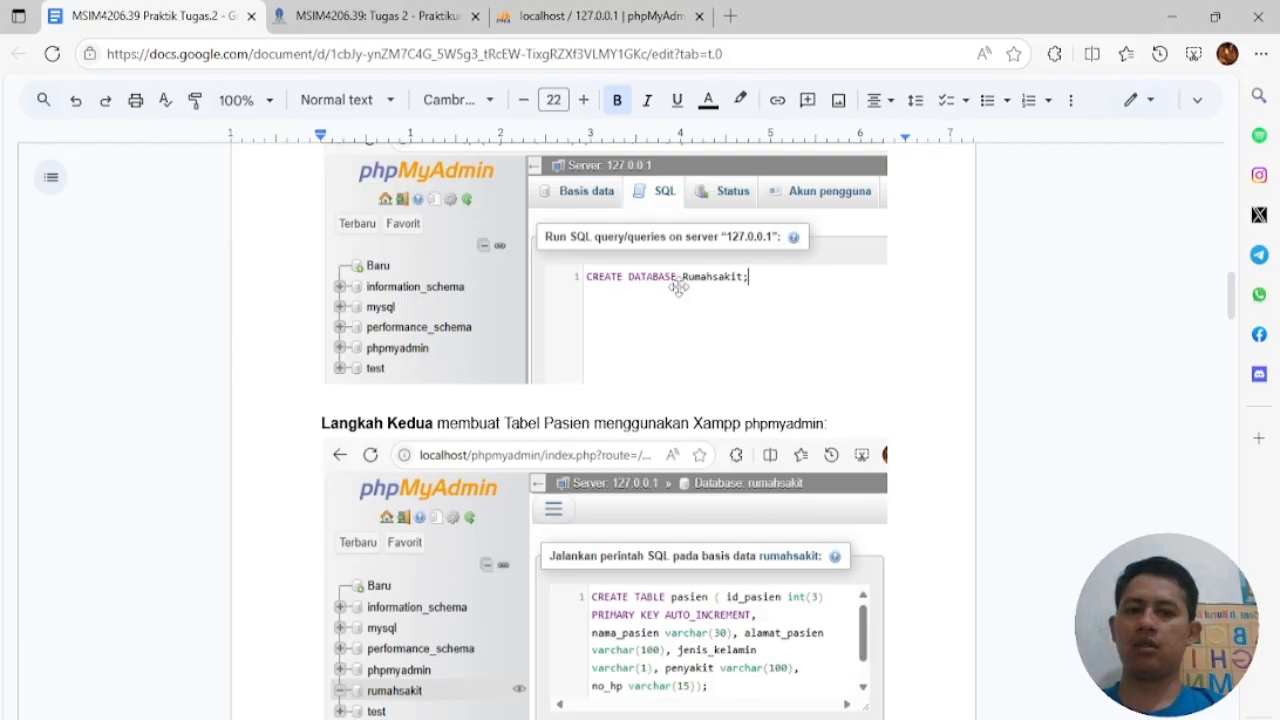
# Run CREATE DATABASE Rumahsakit; in the SQL editor and select the new rumahsakit database
pyautogui.click(529, 20)
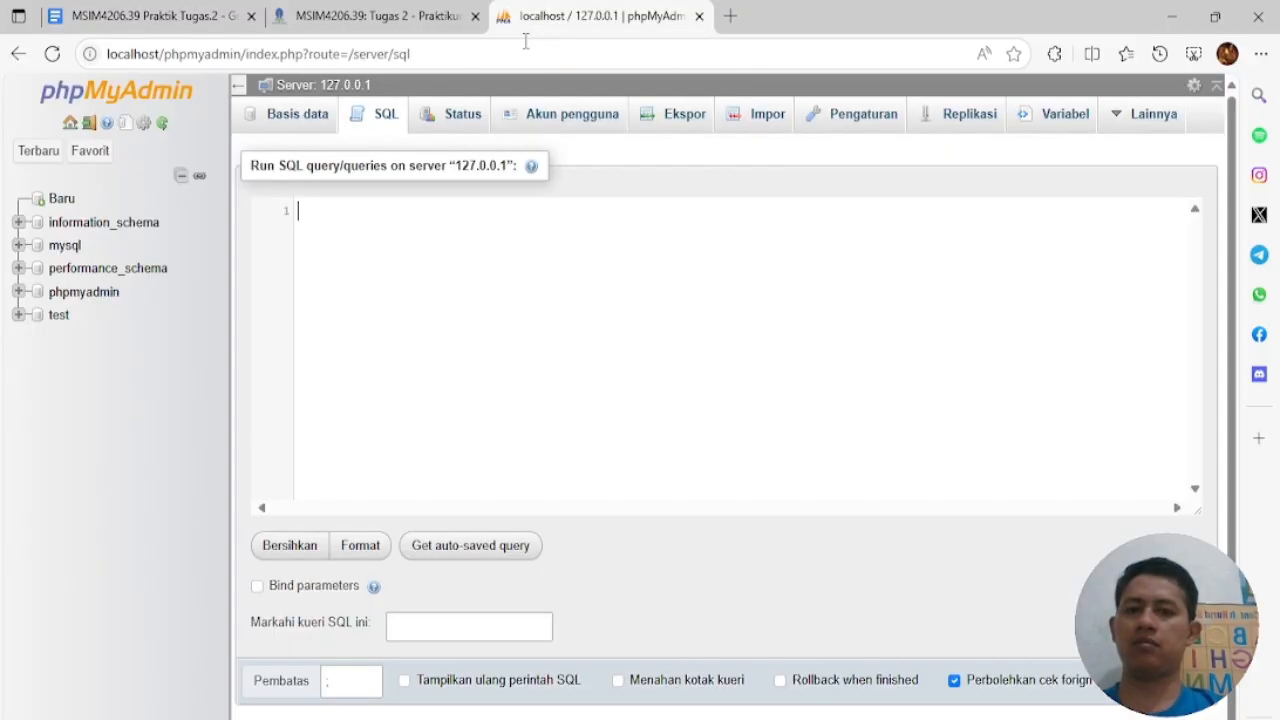
pyautogui.write('cre')
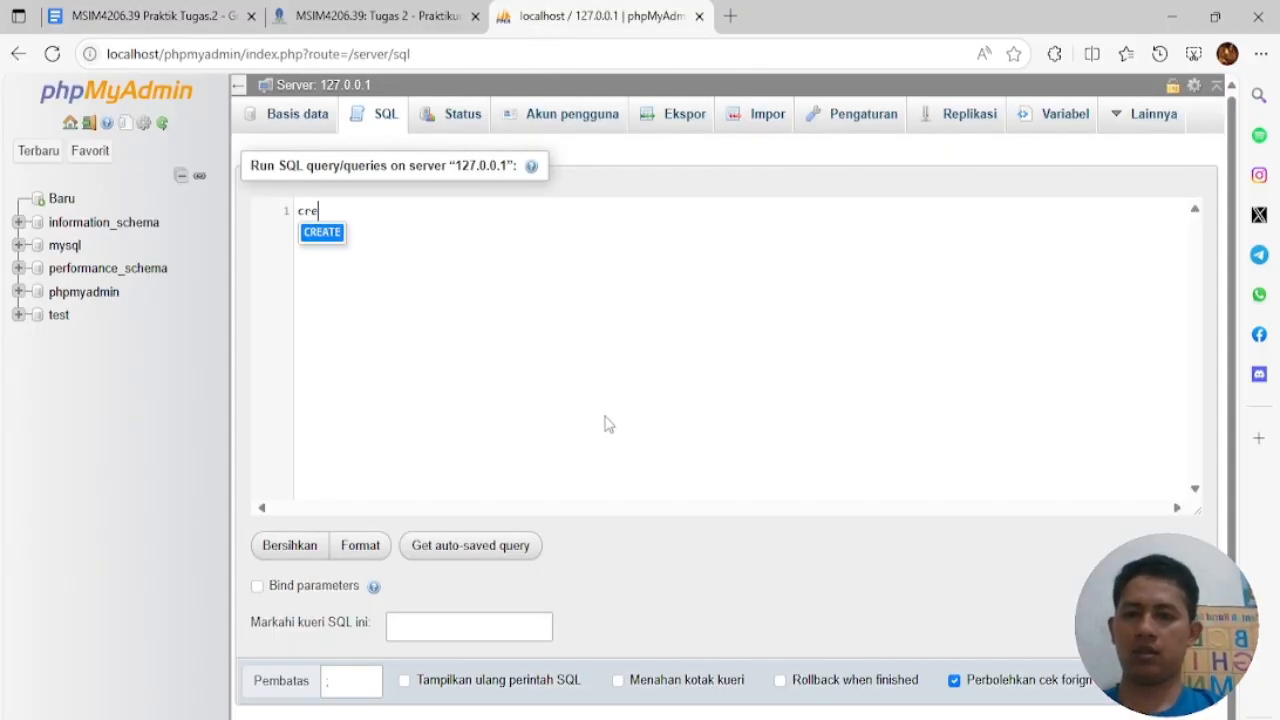
pyautogui.press('Return')
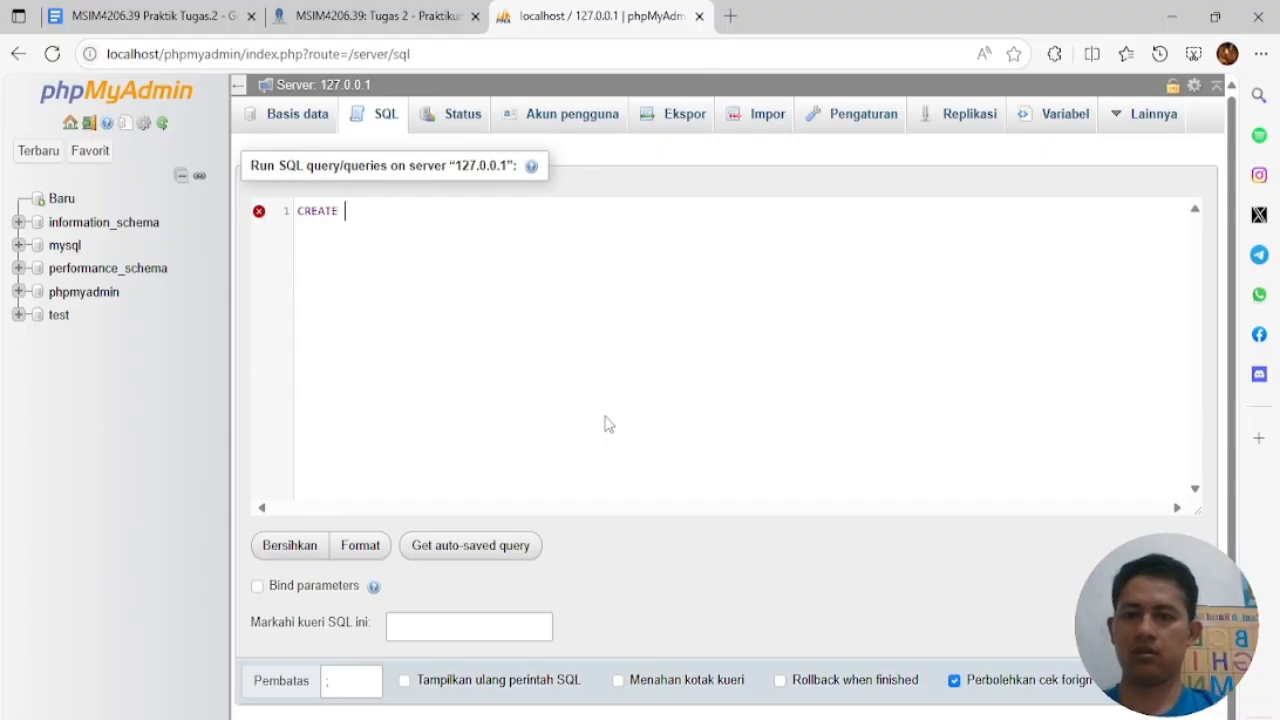
pyautogui.write('data')
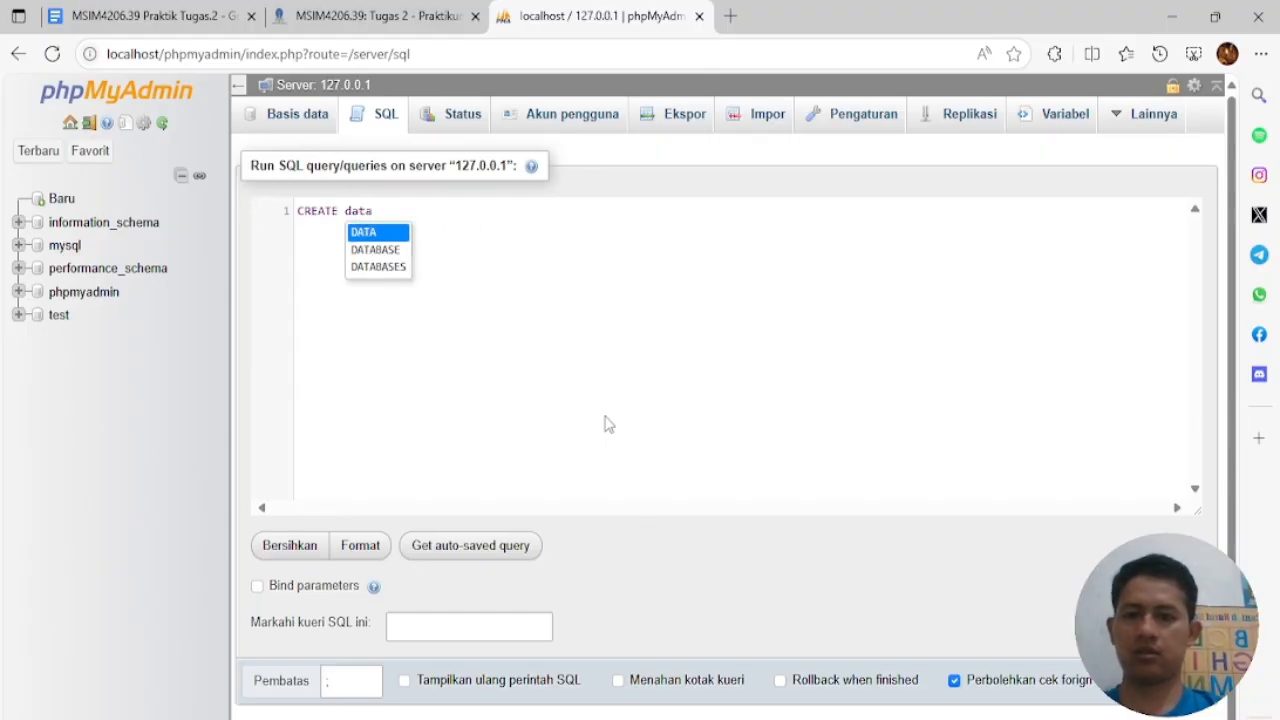
pyautogui.click(386, 249)
pyautogui.write('r')
pyautogui.press('BackSpace')
pyautogui.write('Rumahsakit;')
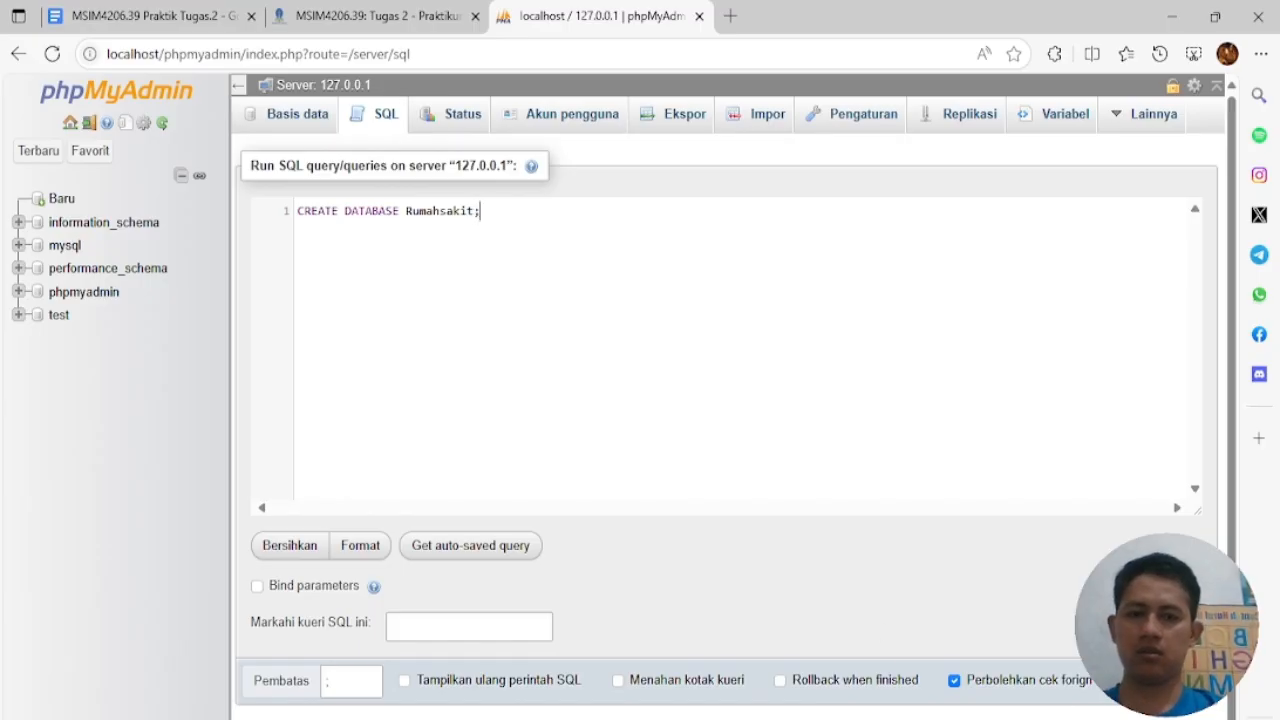
pyautogui.click(1188, 681)
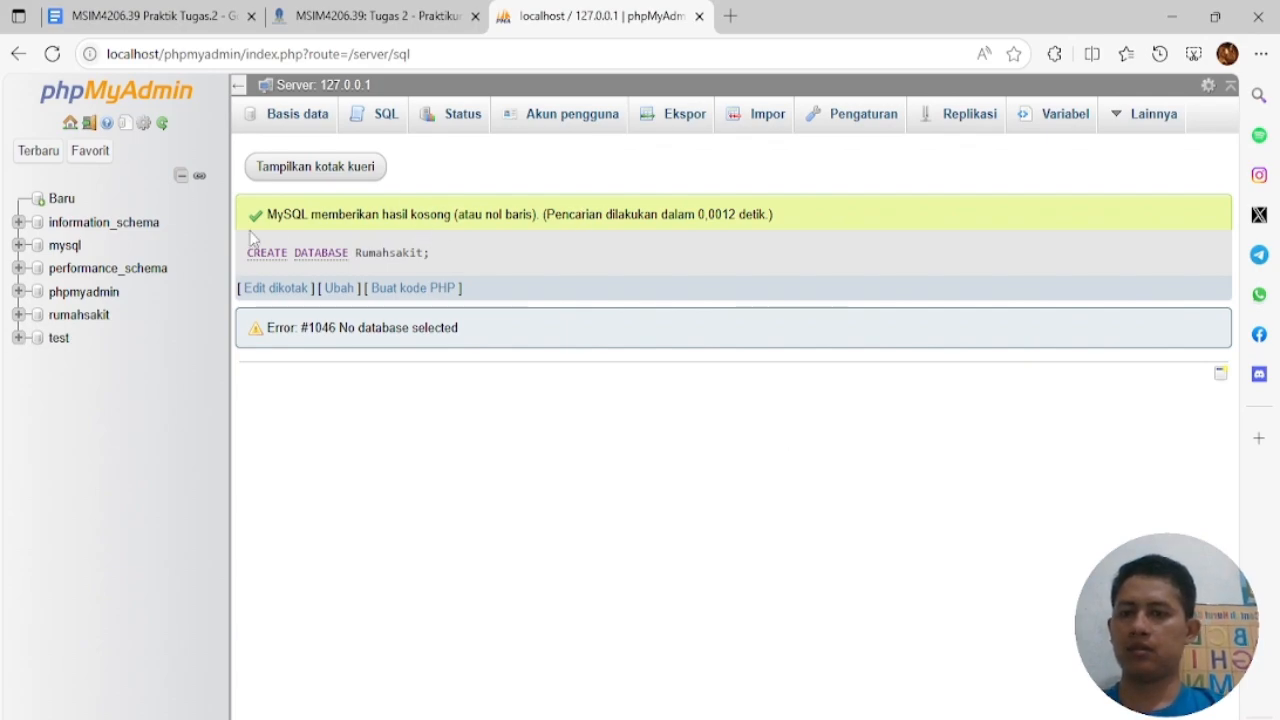
pyautogui.click(80, 315)
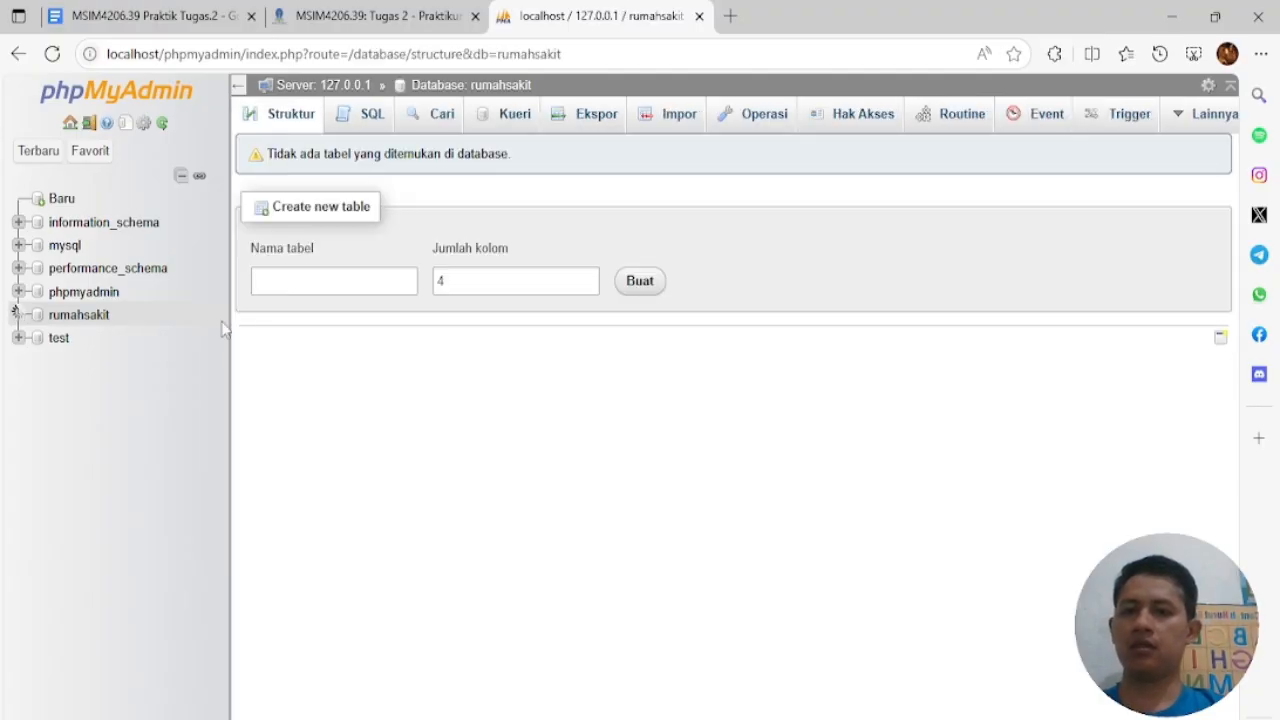
# Open rumahsakit's SQL editor and look up the CREATE TABLE statements in the guide
pyautogui.click(366, 121)
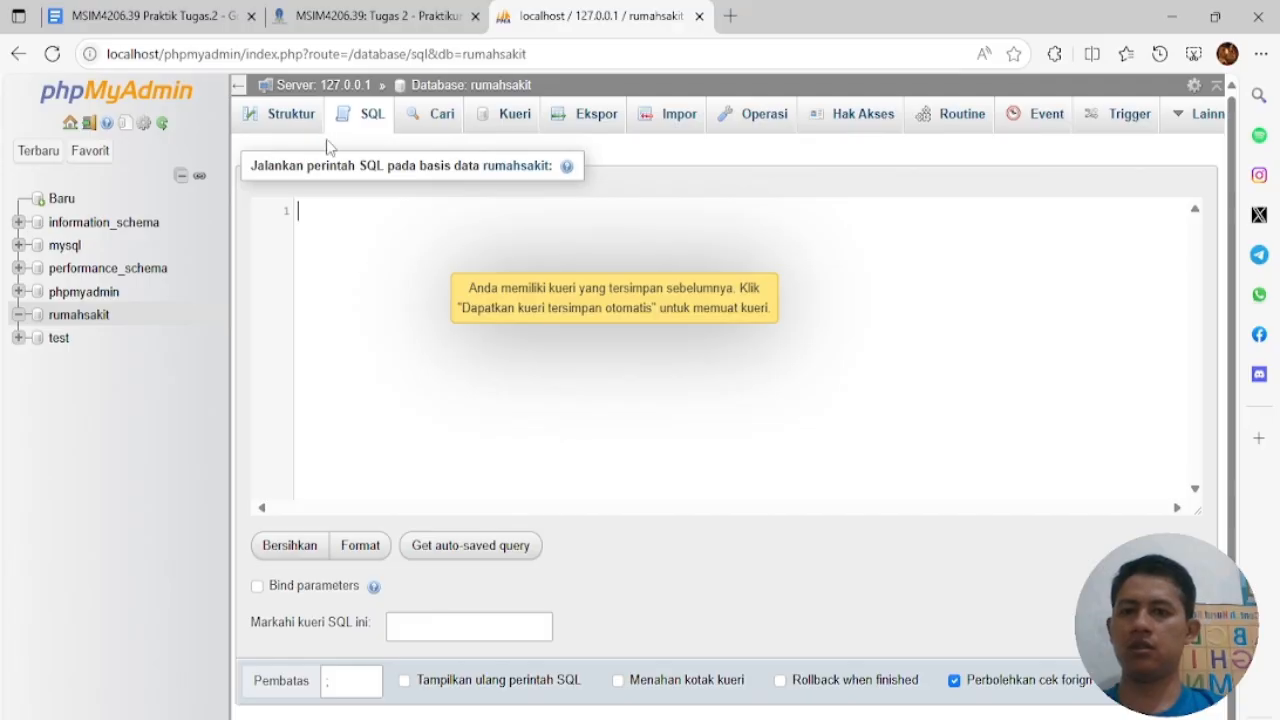
pyautogui.click(188, 14)
pyautogui.scroll(-1, 612, 435)
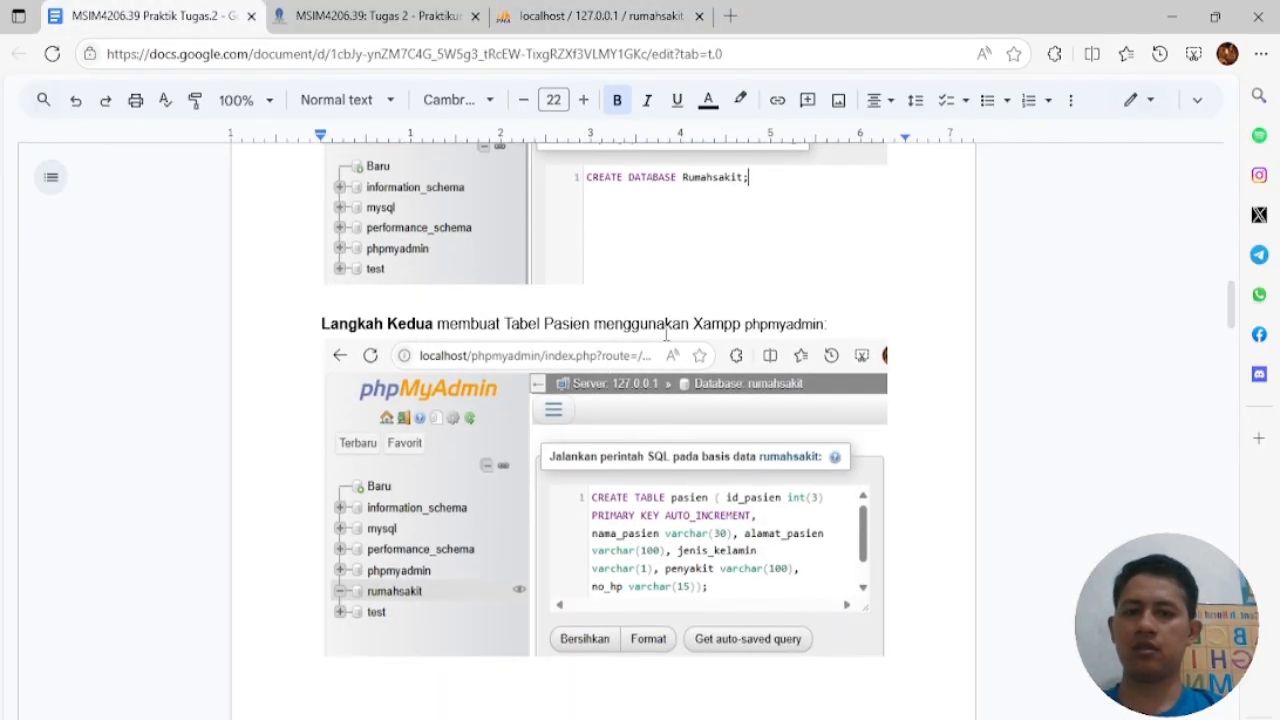
pyautogui.scroll(-1, 650, 421)
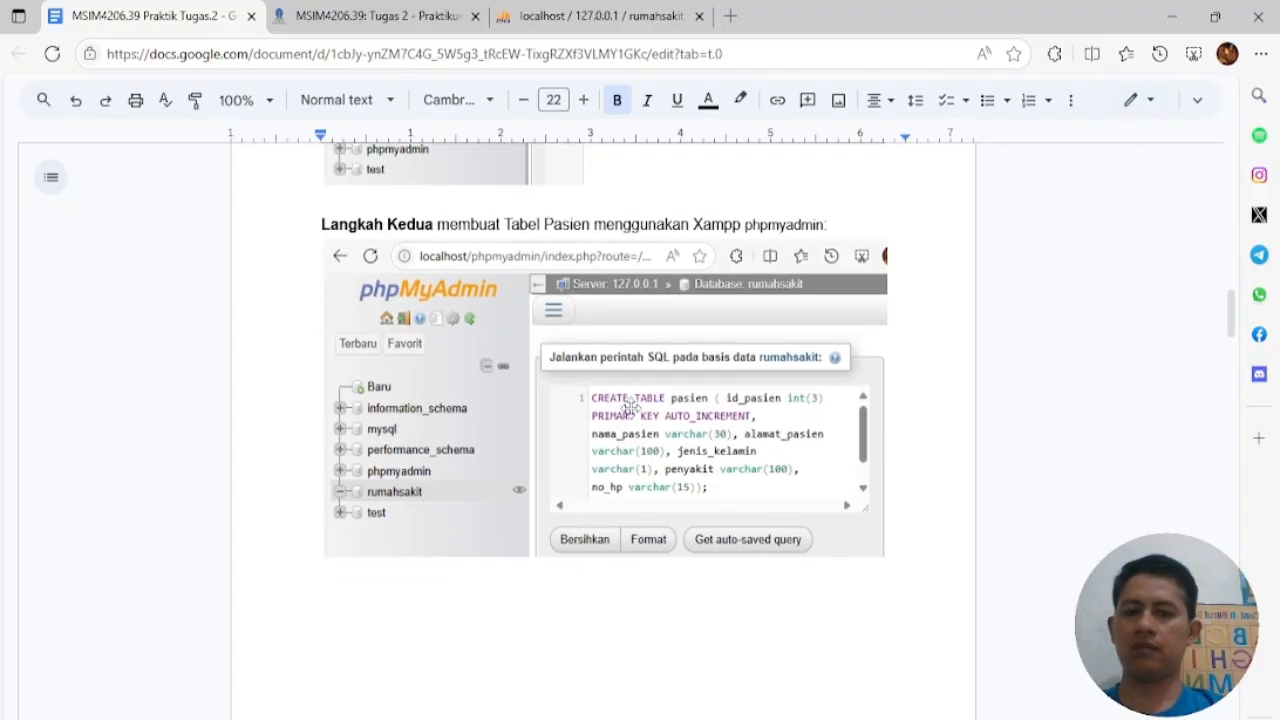
pyautogui.click(568, 20)
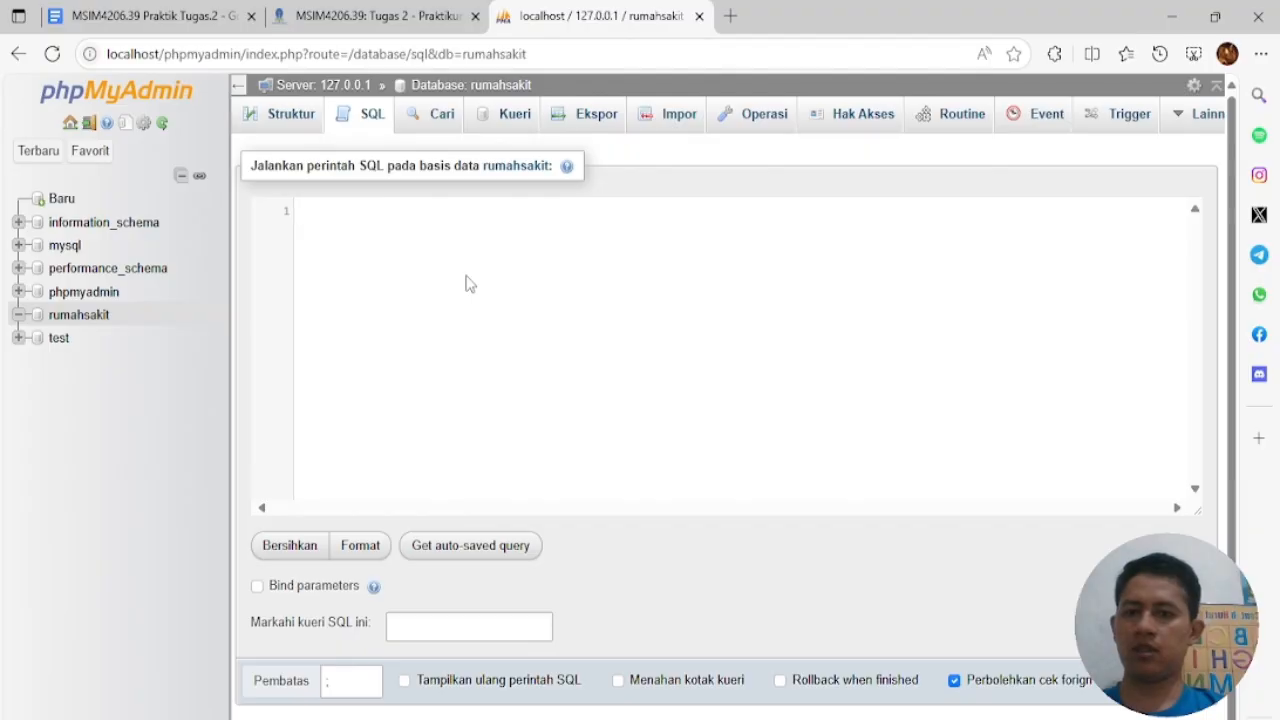
# Paste the pasien, dokter and administrator CREATE TABLE statements, undoing an accidental duplicate pasien paste
pyautogui.write('CREATE TABLE pasien ( id_pasien int(3) PRIMARY KEY AUTO_INCREMENT, nama_pasien varchar(30), alamat_pasien varchar(100), jenis_kelamin varchar(1), penyakit varchar(100), no_hp varchar(15));')
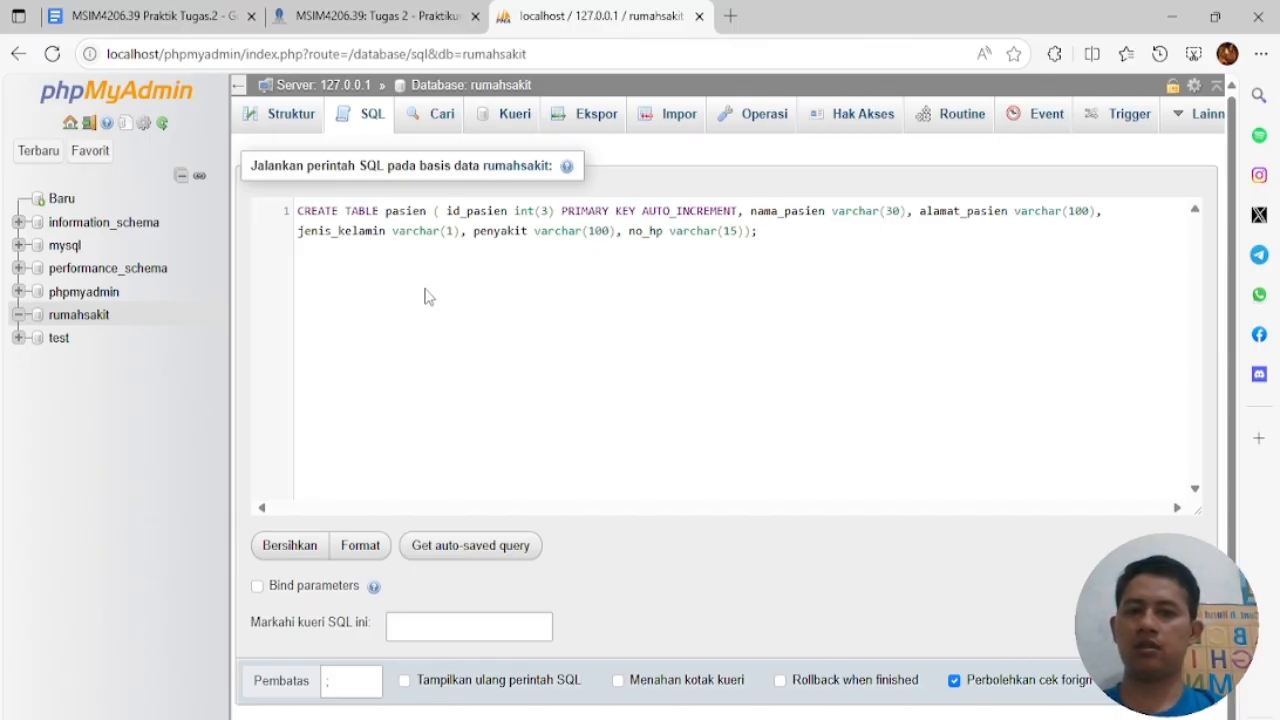
pyautogui.press('Return')
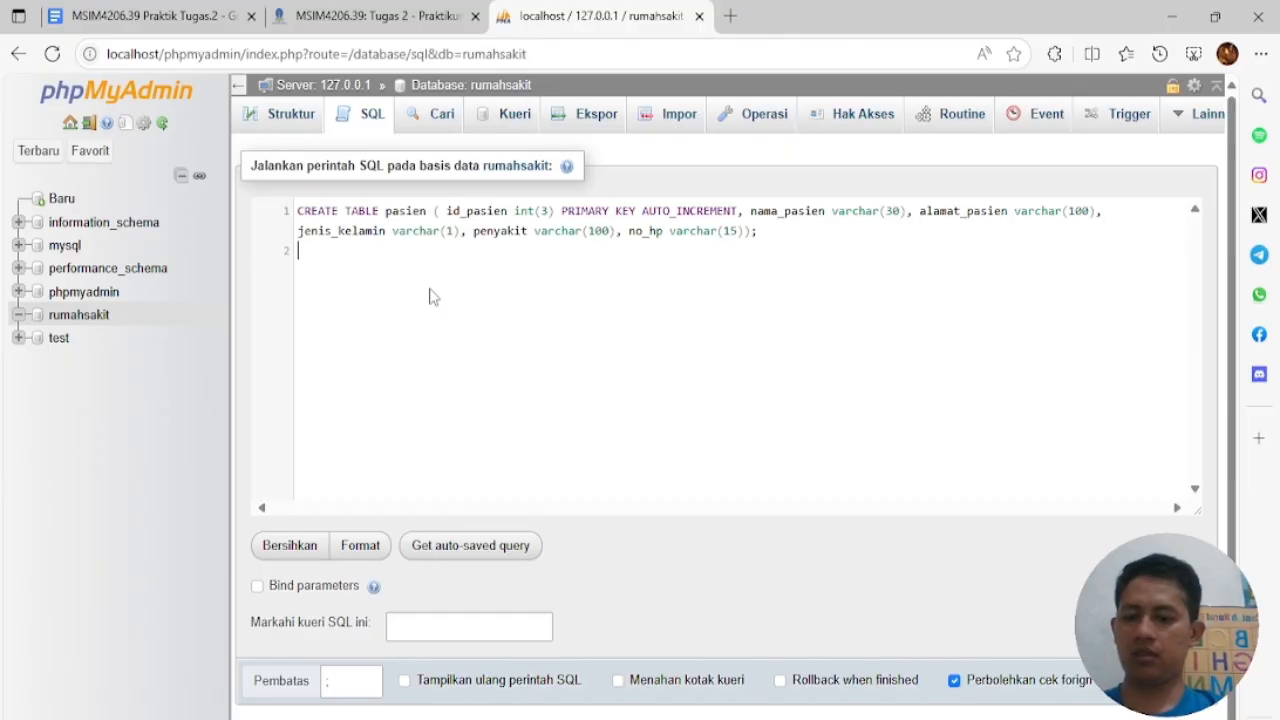
pyautogui.write('CREATE TABLE dokter ( id_dokter int(3) PRIMARY KEY AUTO_INCREMENT, nama_dokter varchar(30), alamat_dokter varchar(100), tanggal_lahir date, no_hp varchar (15), spesialis varchar (15), waktu_kerja varchar (100));')
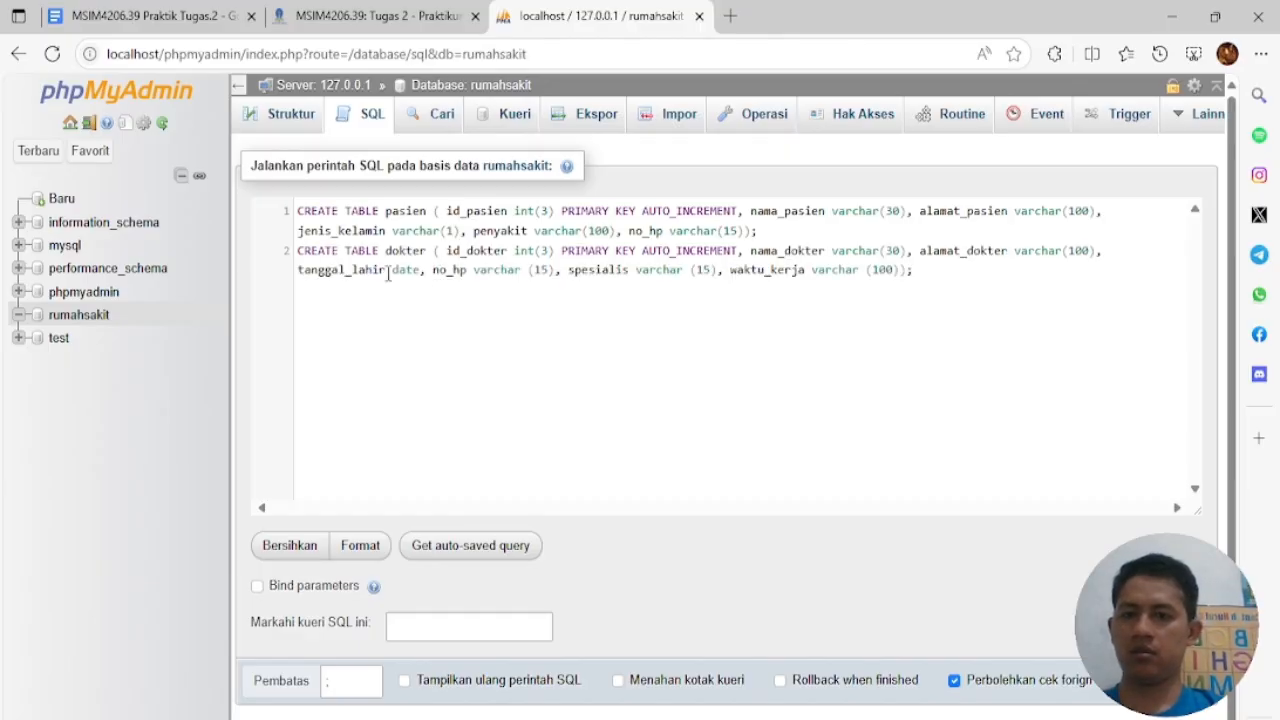
pyautogui.press('Return')
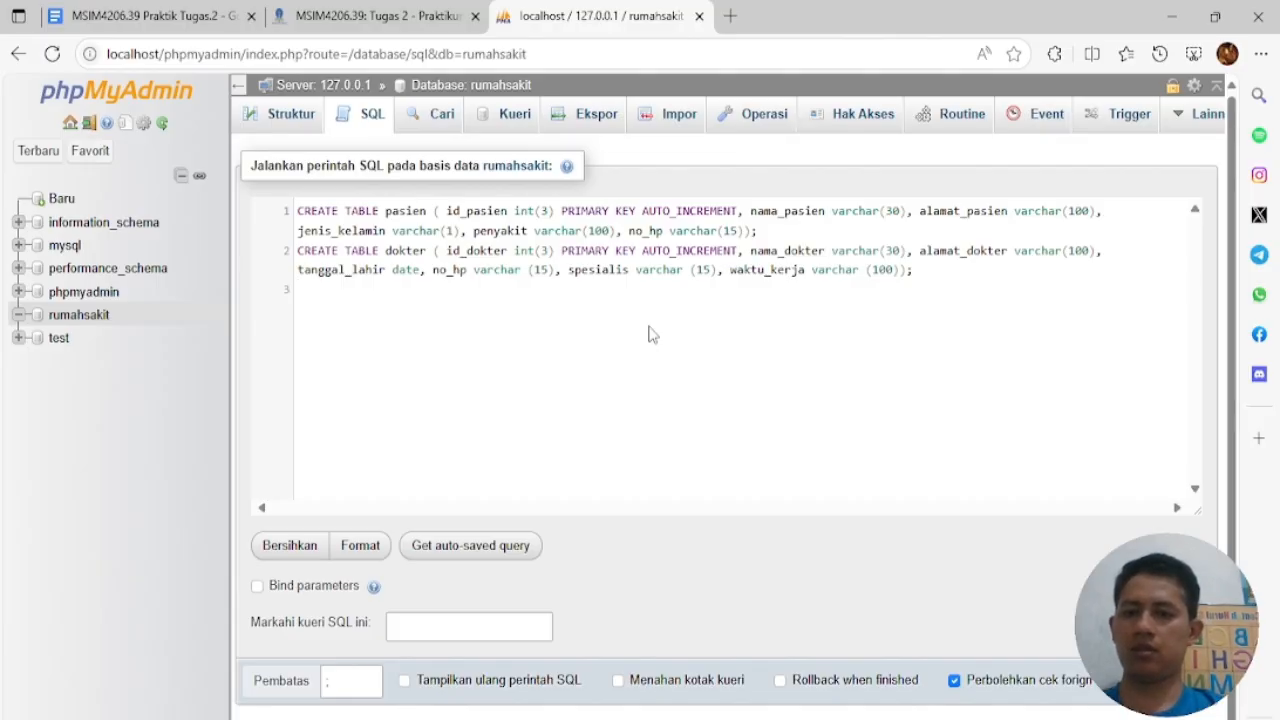
pyautogui.write('CREATE TABLE administrator ( id_admin int(3) PRIMARY KEY AUTO_INCREMENT, nama_admin varchar(30), waktu_jaga varchar(100));')
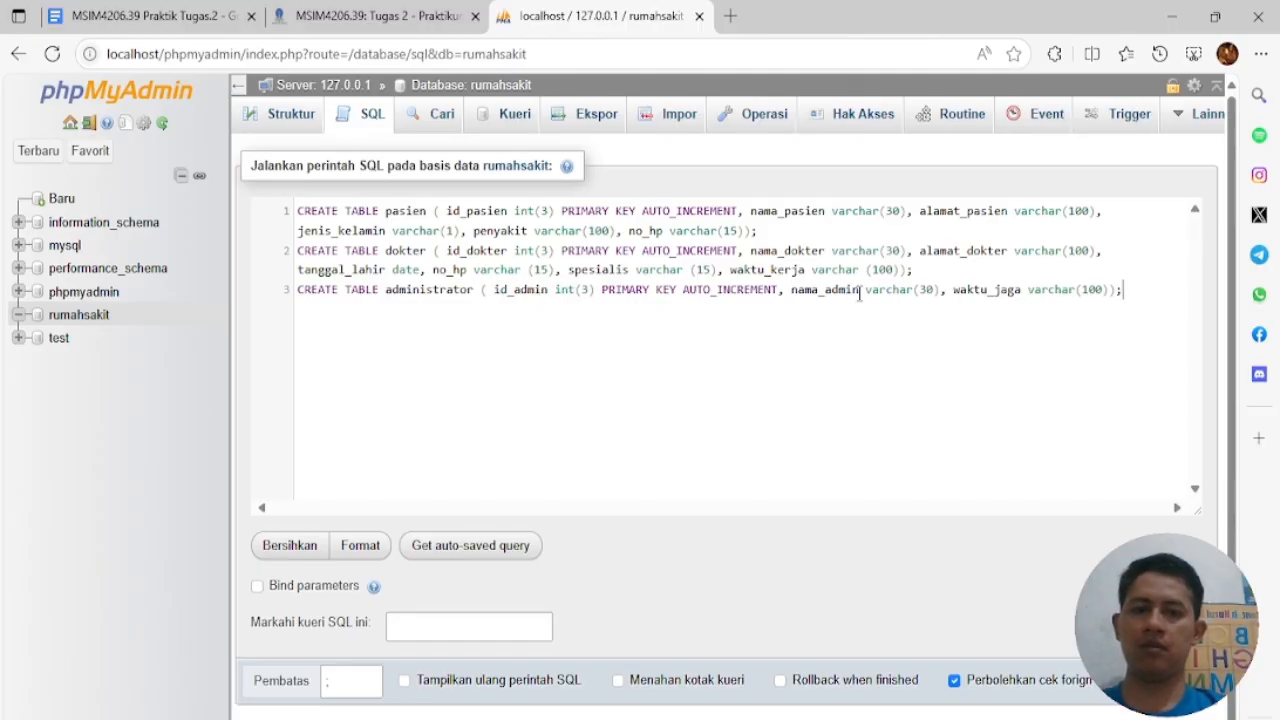
pyautogui.press('Return')
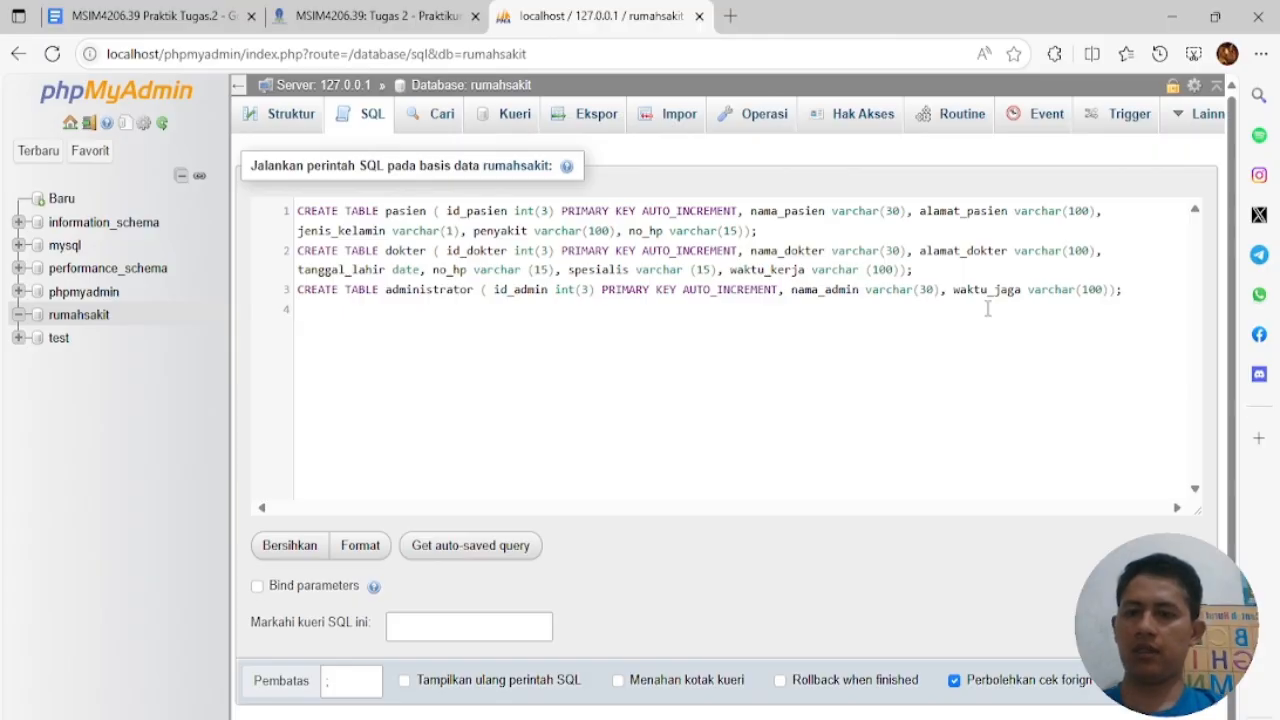
pyautogui.write('CREATE TABLE pasien ( id_pasien int(3) PRIMARY KEY AUTO_INCREMENT, nama_pasien varchar(30), alamat_pasien varchar(100), jenis_kelamin varchar(1), penyakit varchar(100), no_hp varchar(15));')
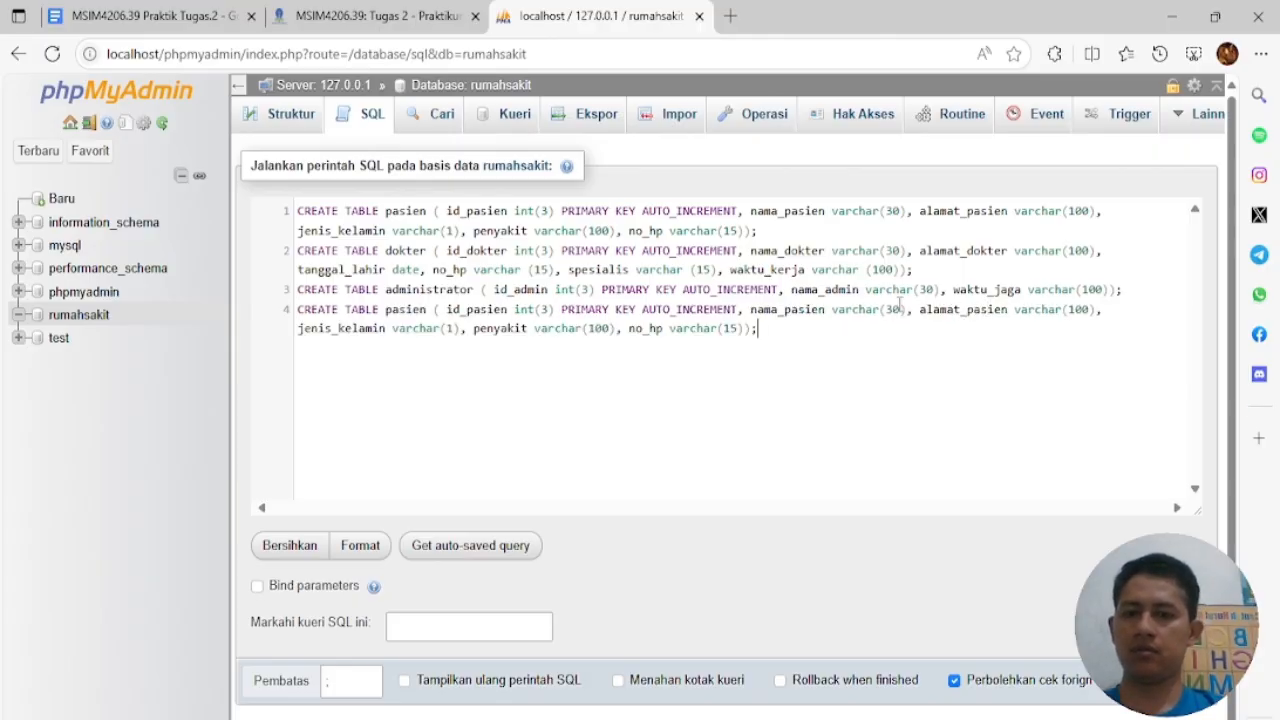
pyautogui.hotkey('ctrl', 'z')
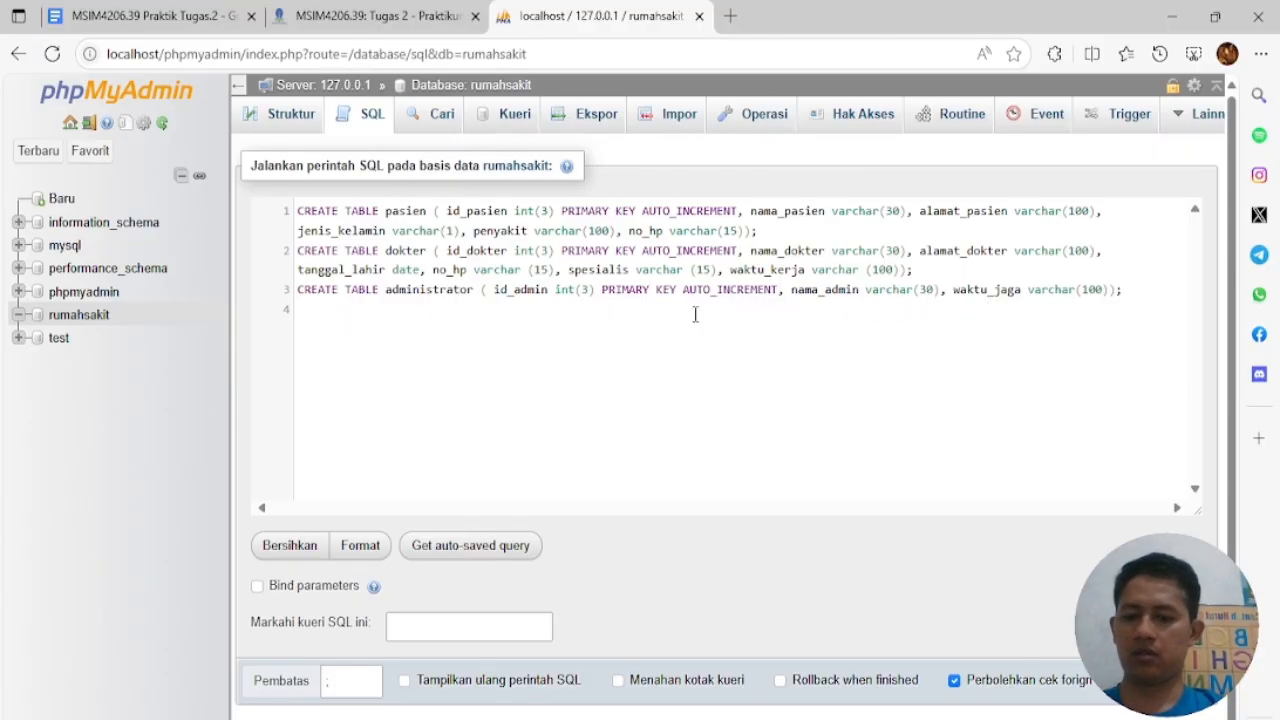
# Add the daftar, pasien_dokter and dokter_admin statements and run all six CREATE TABLE queries
pyautogui.write('CREATE TABLE daftar ( id_daftar int(3) PRIMARY KEY AUTO_INCREMENT, id_pasien int(3), id_admin int(3));')
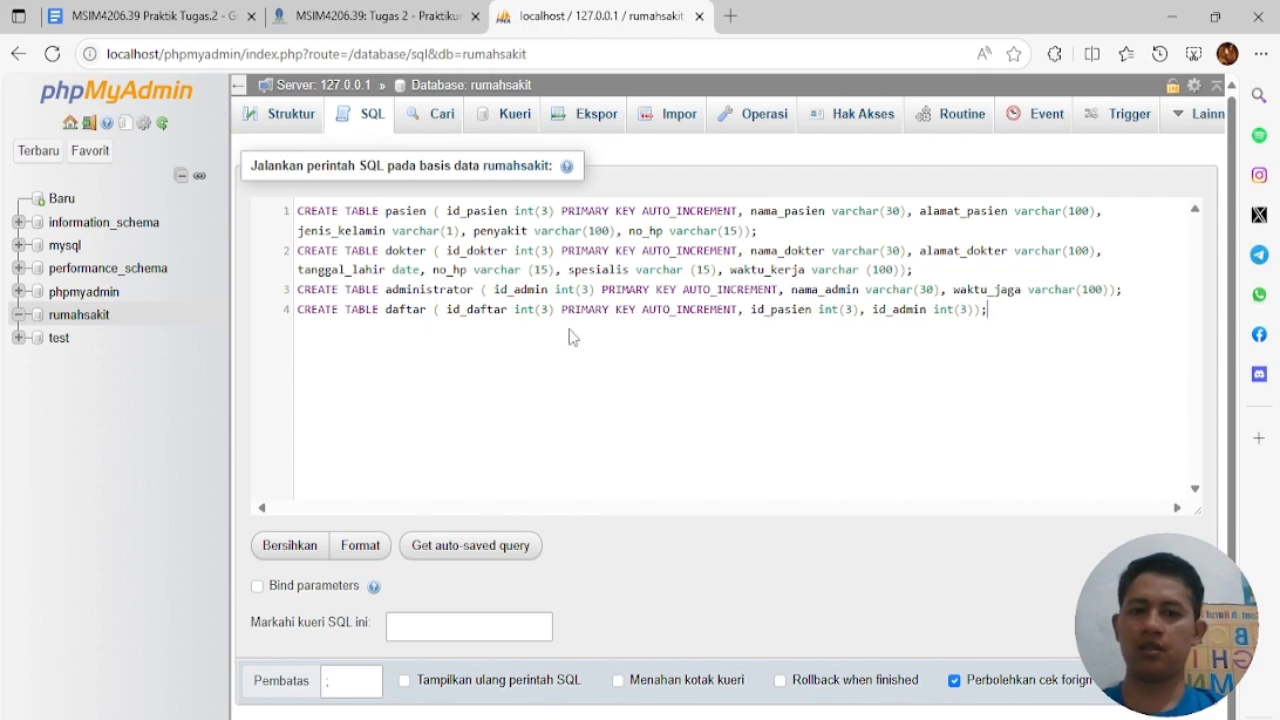
pyautogui.press('Return')
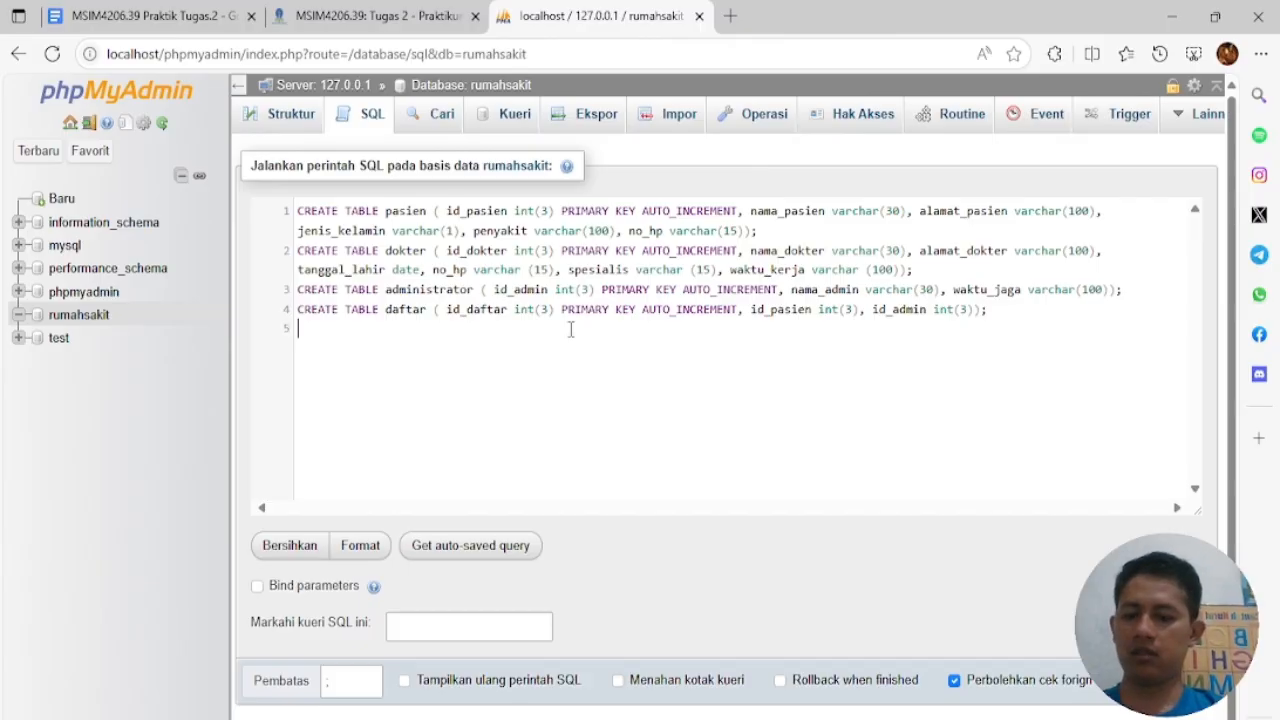
pyautogui.write('CREATE TABLE pasien_dokter ( id int(3) PRIMARY KEY AUTO_INCREMENT, id_dokter int(3), id_pasien int(3), waktu_periksa date, resep varchar(100));')
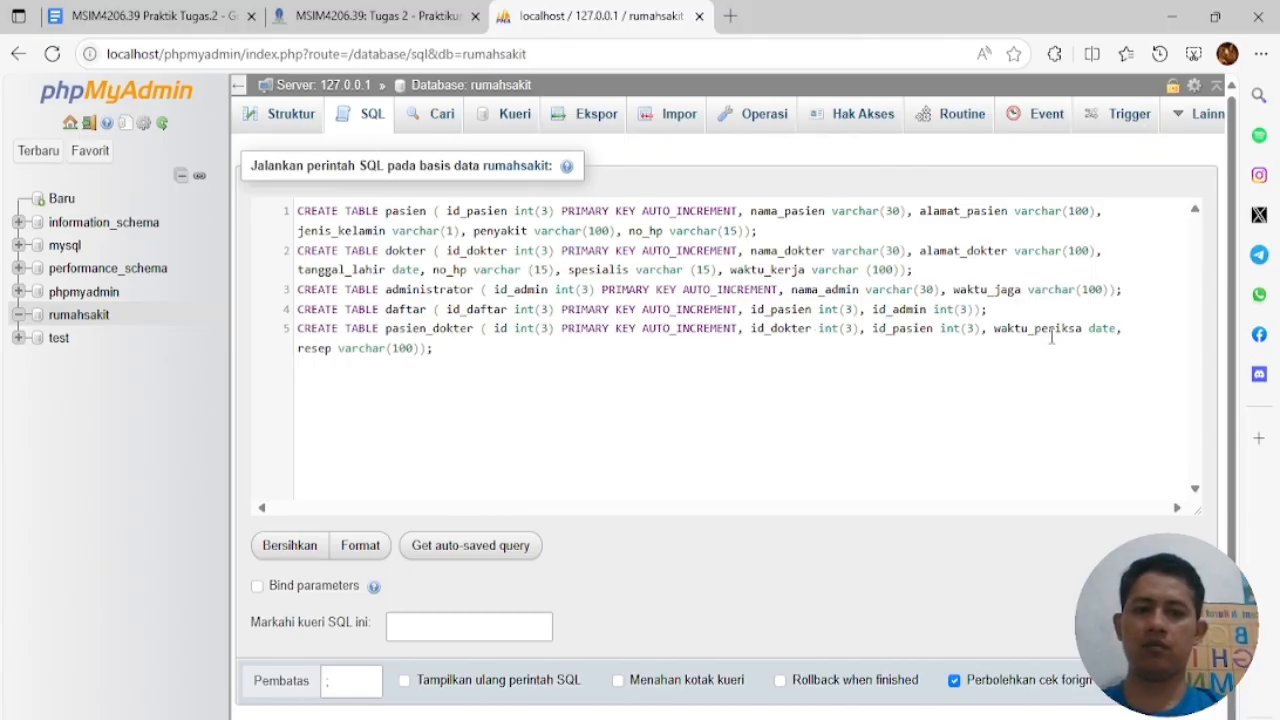
pyautogui.press('Return')
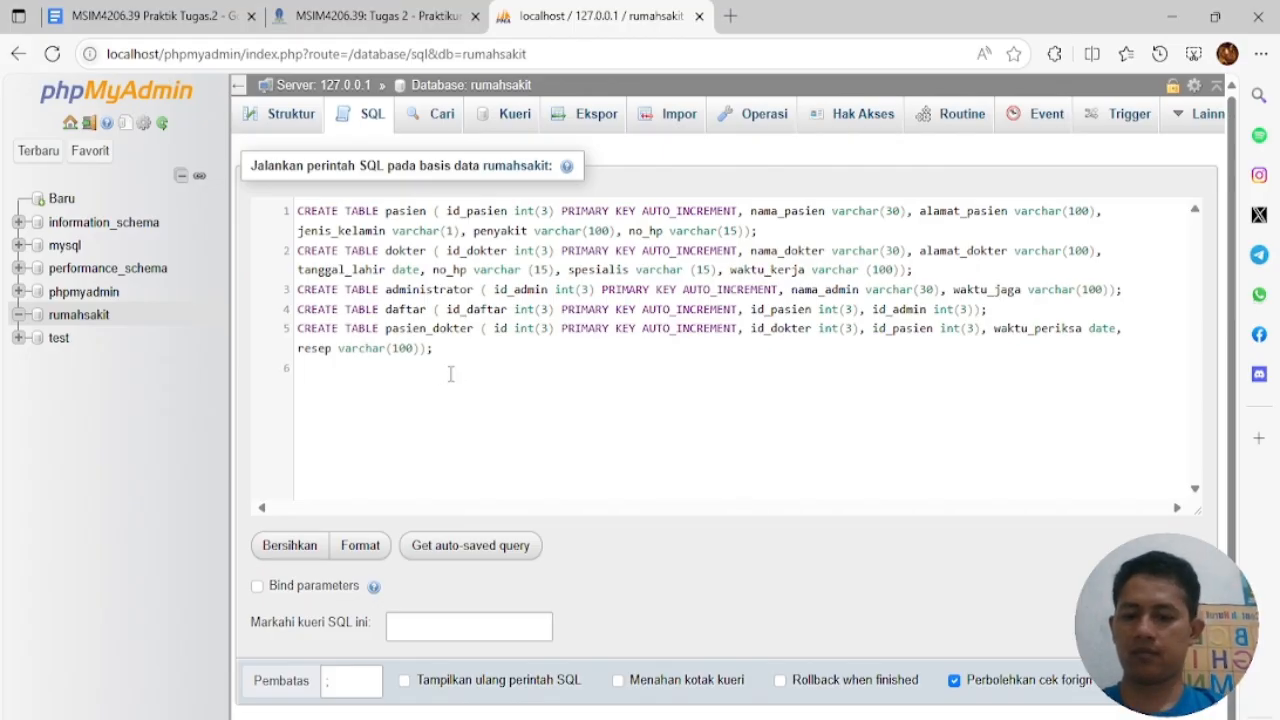
pyautogui.write('CREATE TABLE dokter_admin ( id_data int(3) PRIMARY KEY AUTO_INCREMENT, id_dokter int(3), id_admin int(3));')
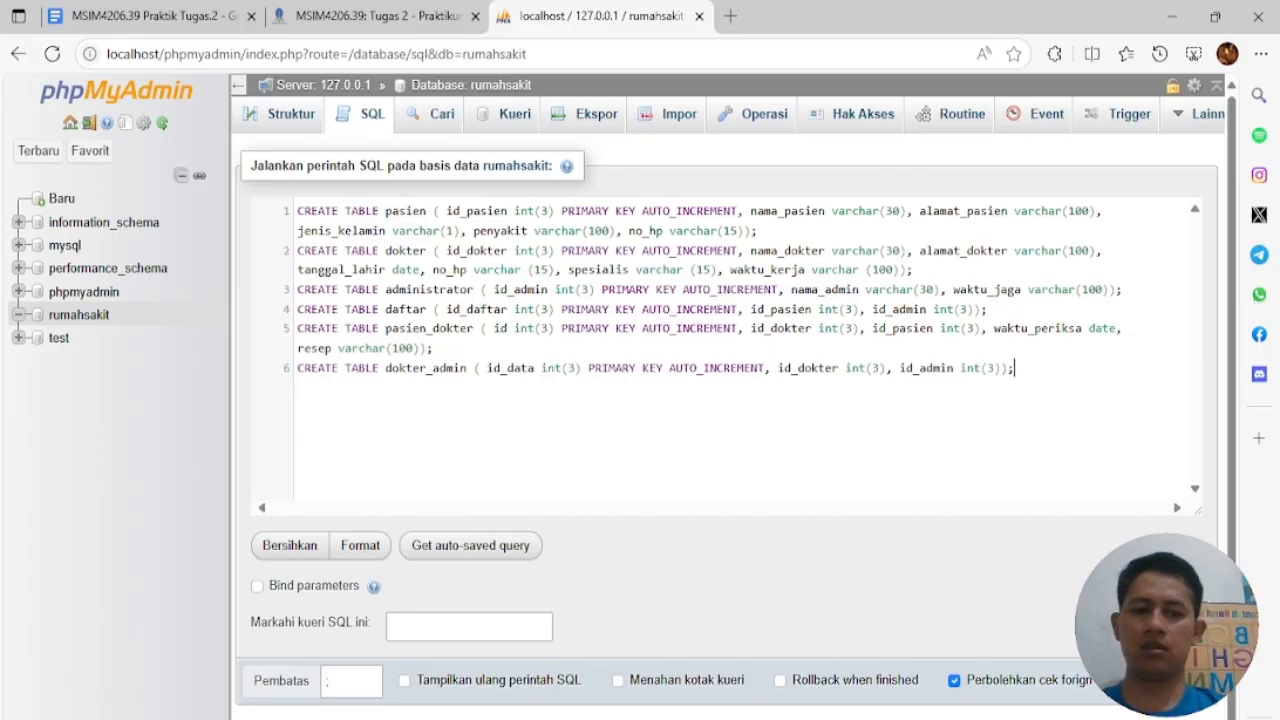
pyautogui.hotkey('ctrl', 'Return')
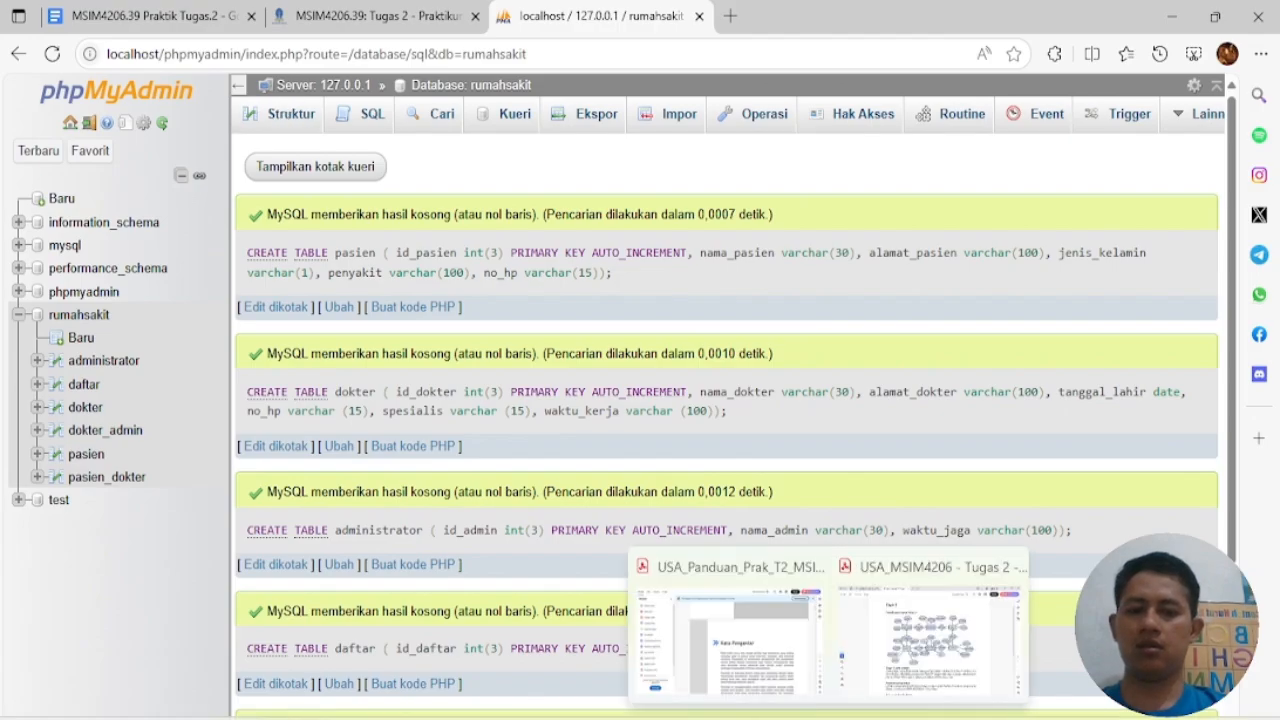
pyautogui.hotkey('alt', 'Tab')
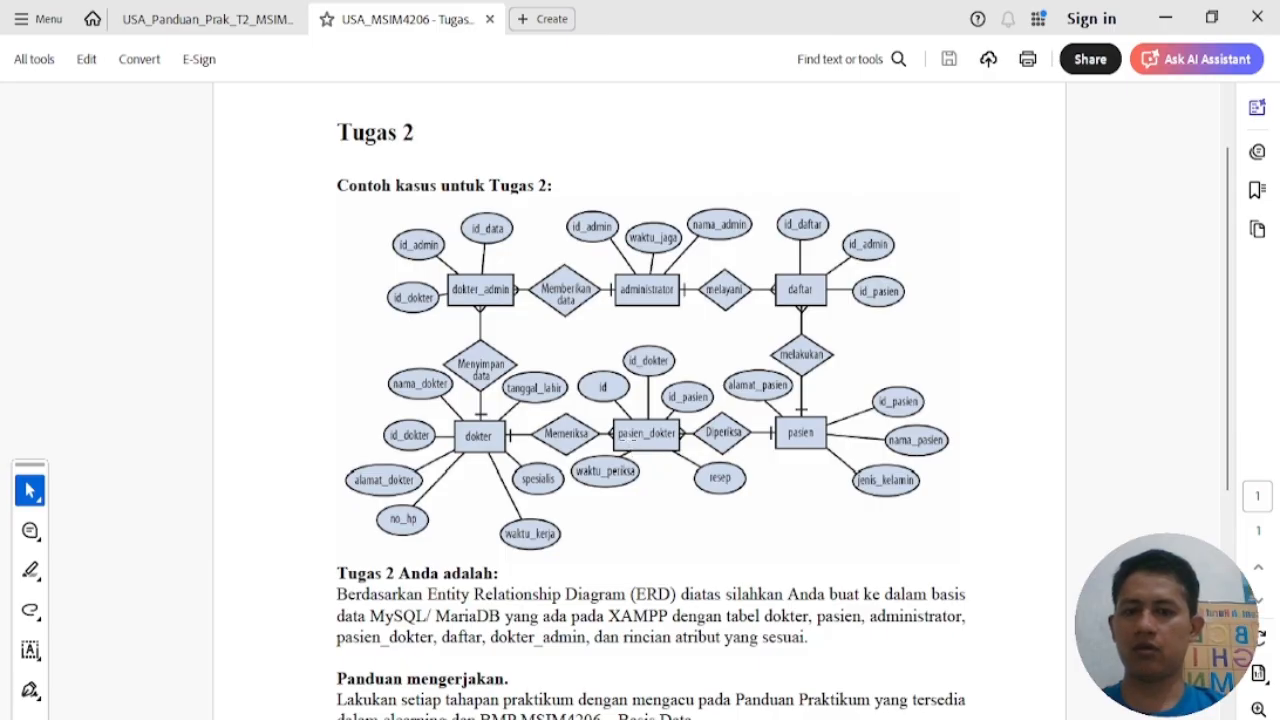
# Minimise the Tugas 2 ERD document in Acrobat after reviewing it
pyautogui.click(1164, 19)
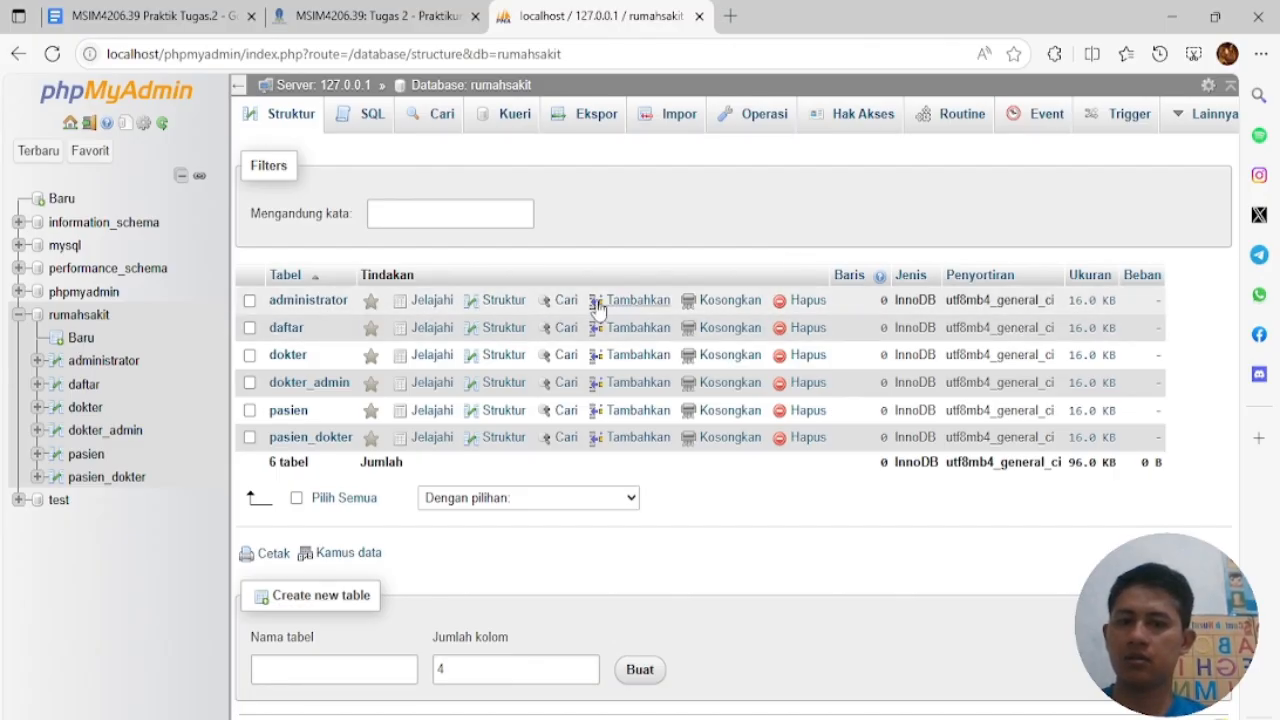
# Add separate indexes on daftar's id_pasien and id_admin columns
pyautogui.click(503, 300)
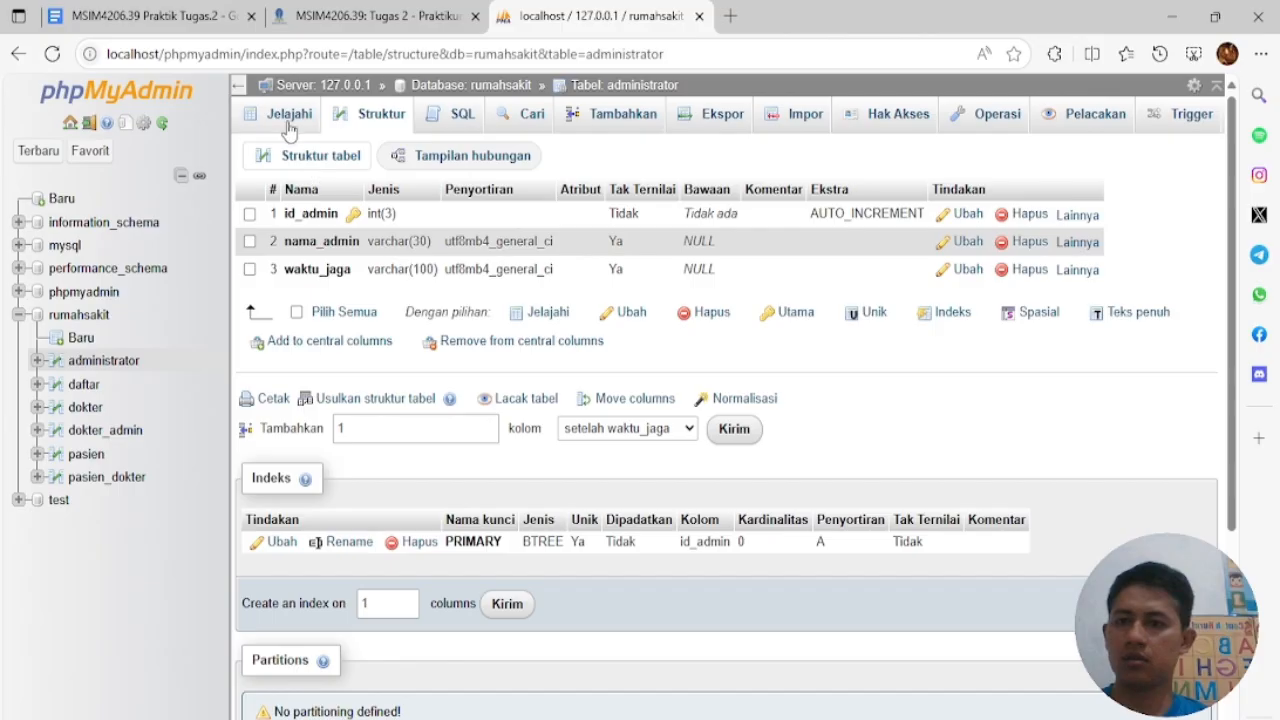
pyautogui.click(90, 387)
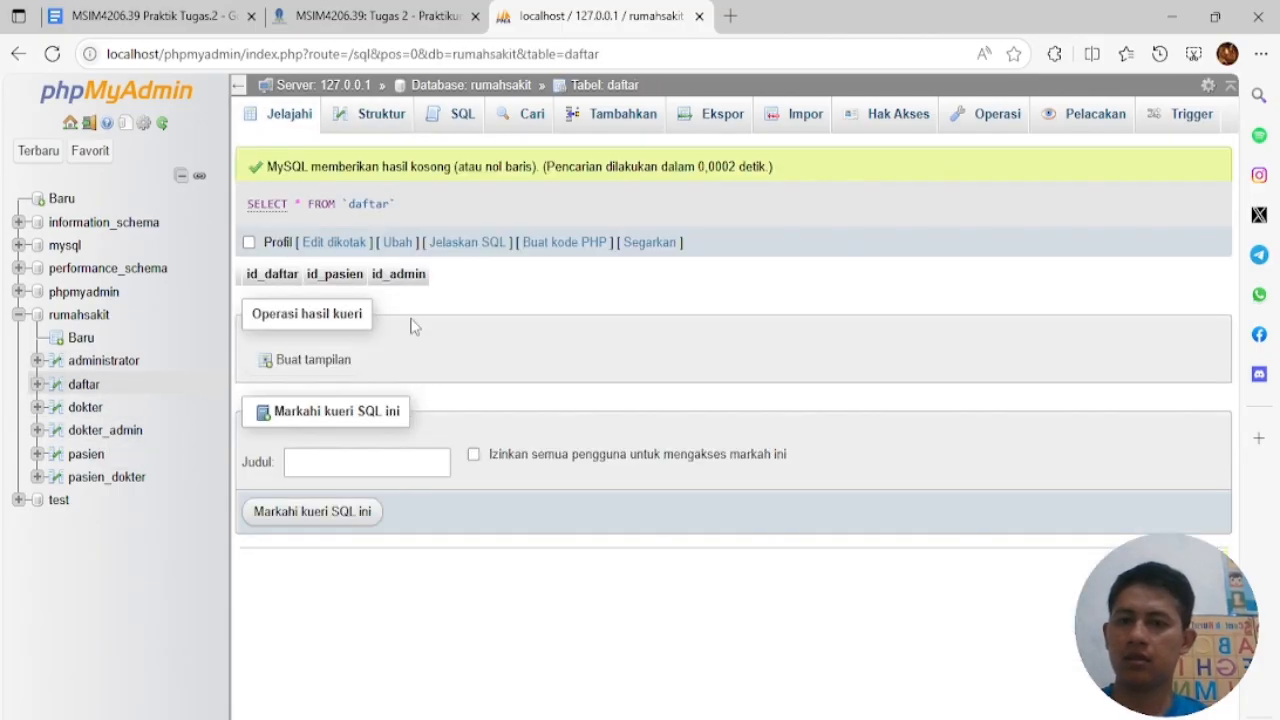
pyautogui.click(380, 117)
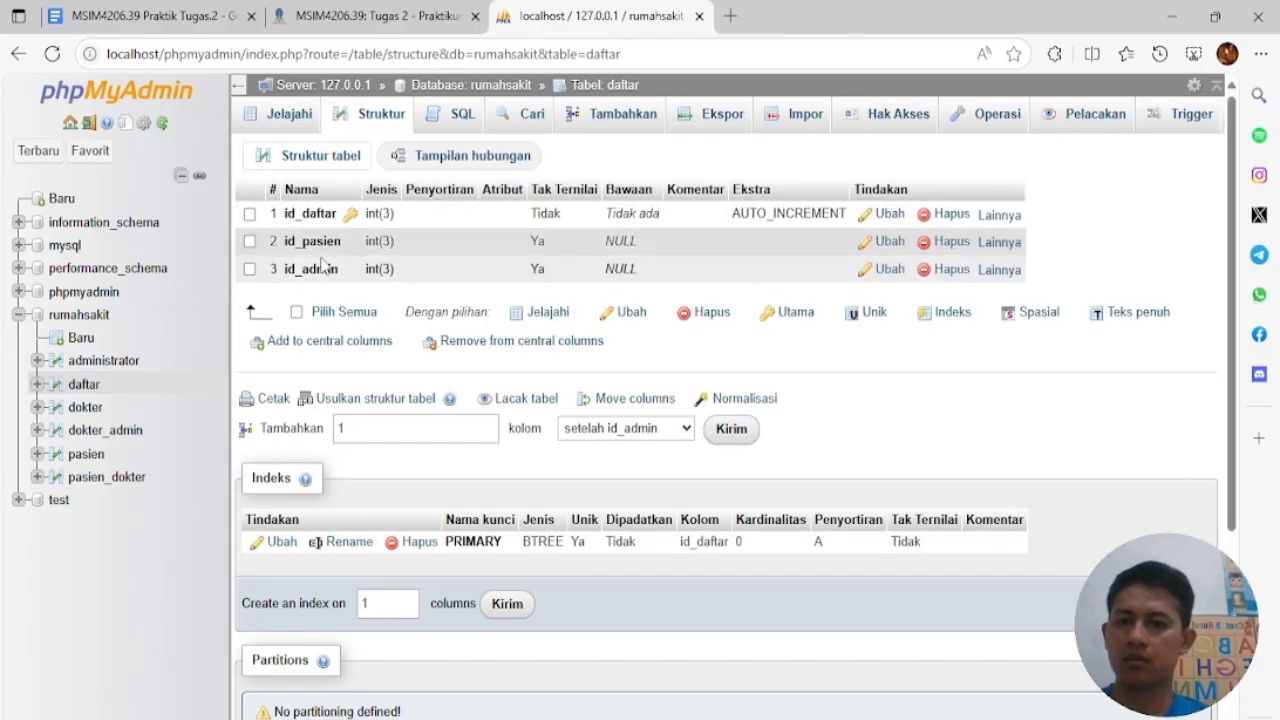
pyautogui.click(1000, 242)
pyautogui.click(955, 298)
pyautogui.click(647, 471)
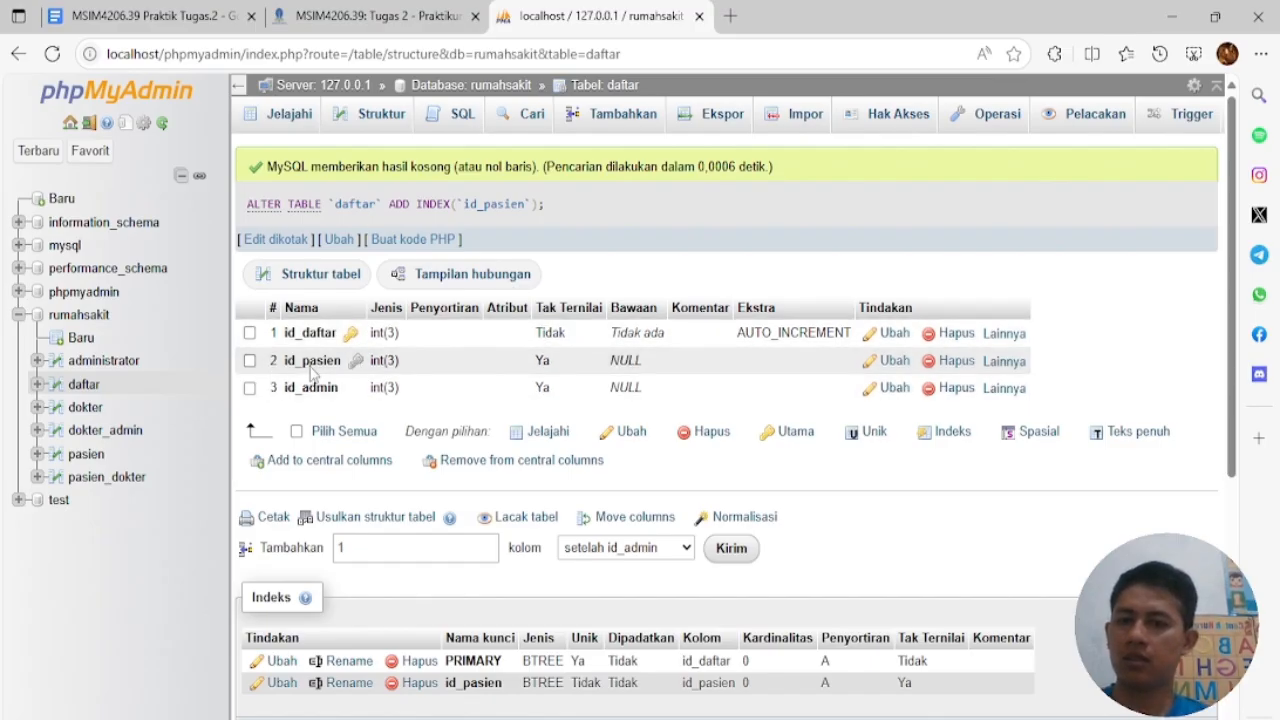
pyautogui.click(1005, 395)
pyautogui.click(966, 451)
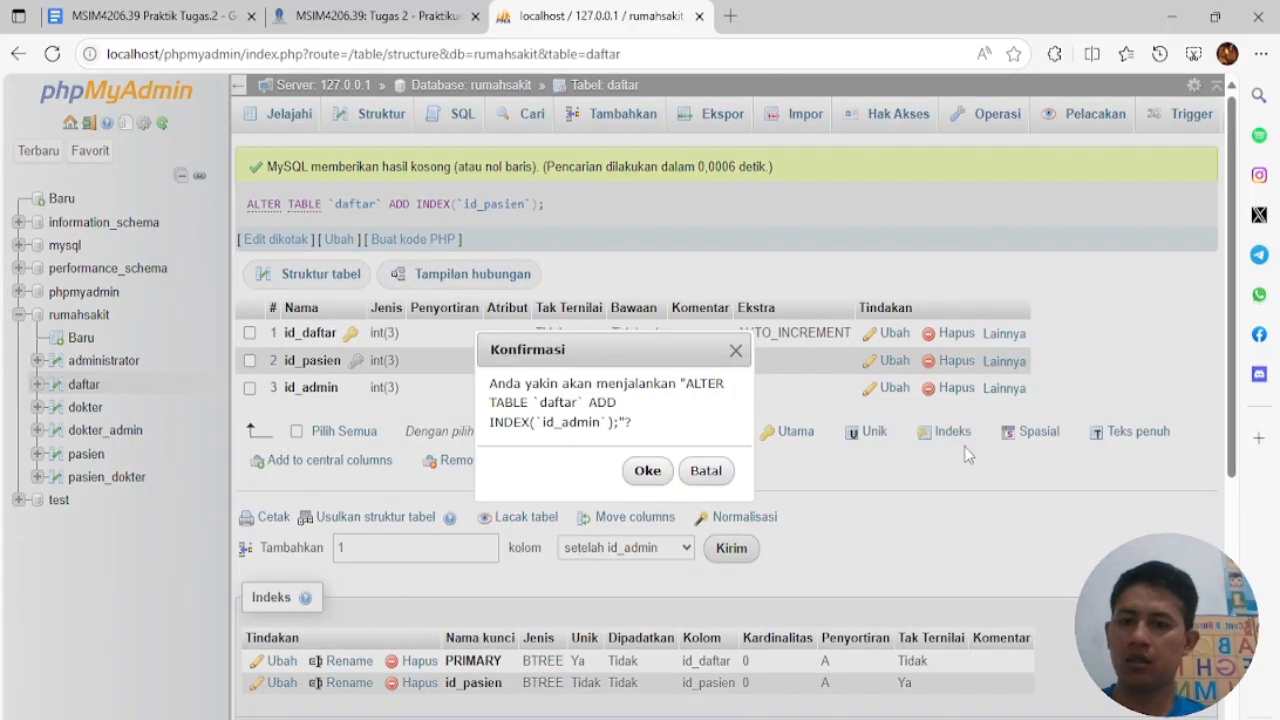
pyautogui.click(647, 472)
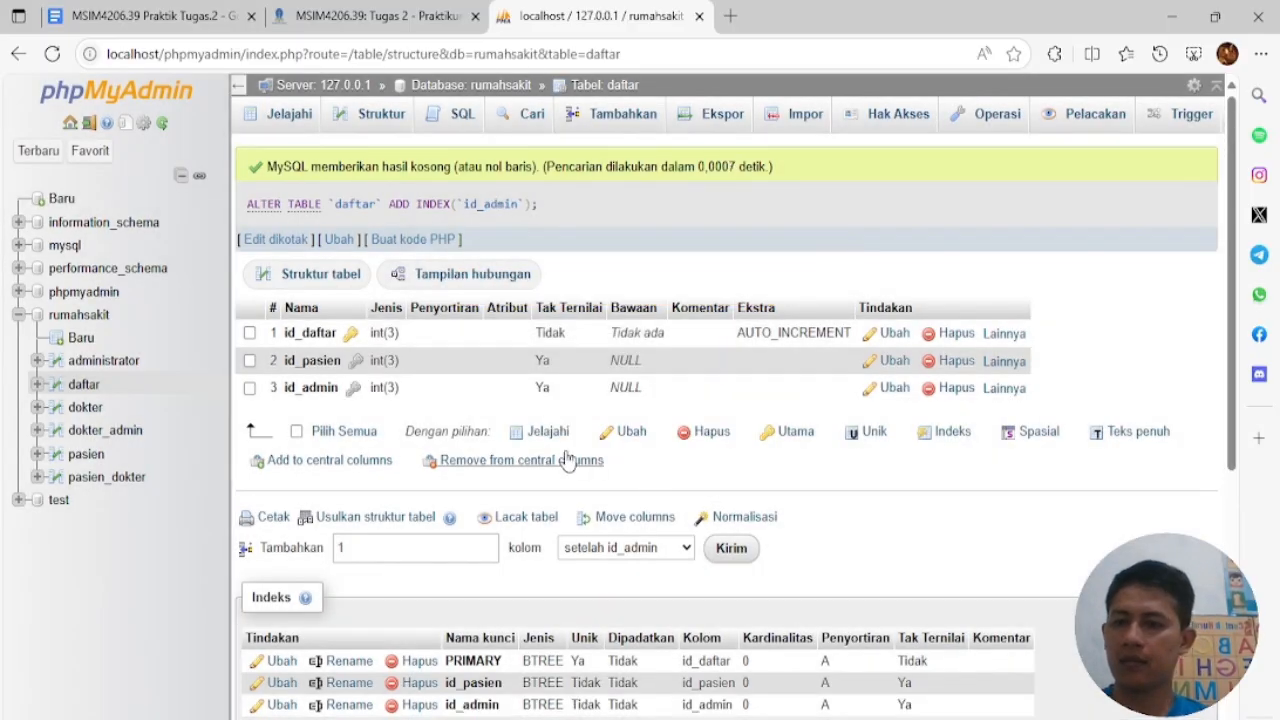
pyautogui.click(122, 432)
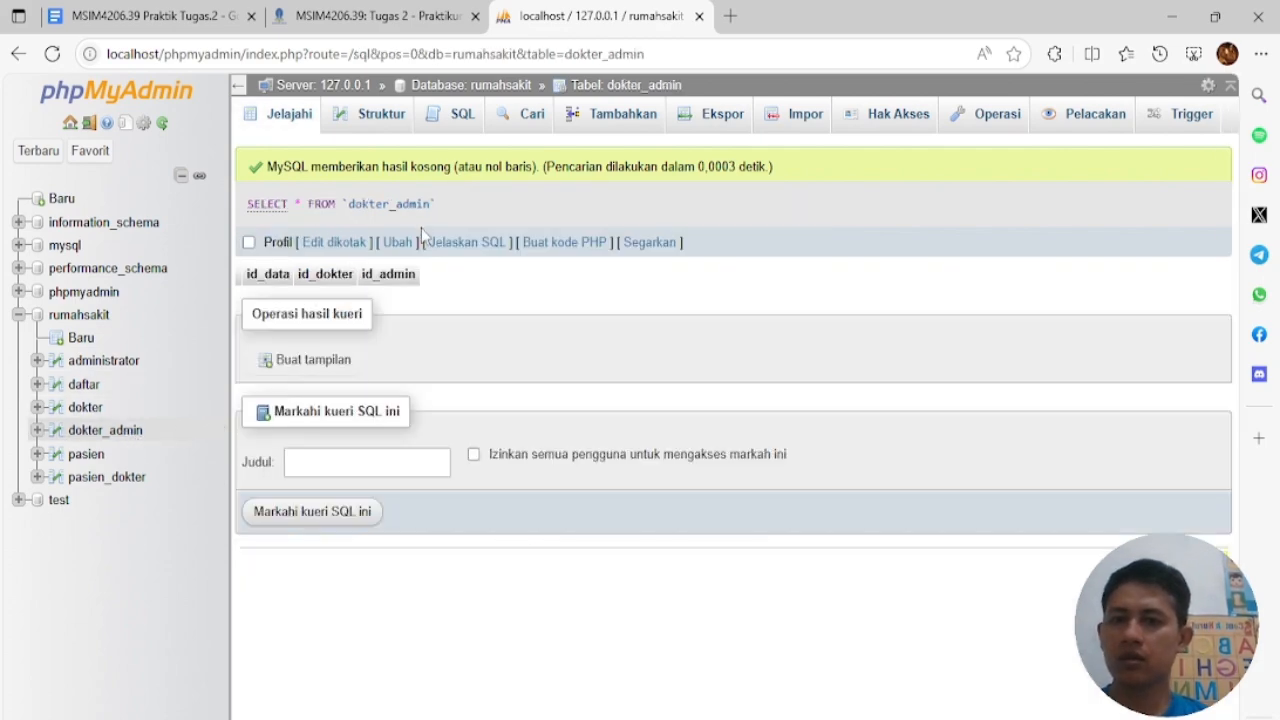
# Add indexes on dokter_admin's id_dokter and id_admin columns
pyautogui.click(385, 116)
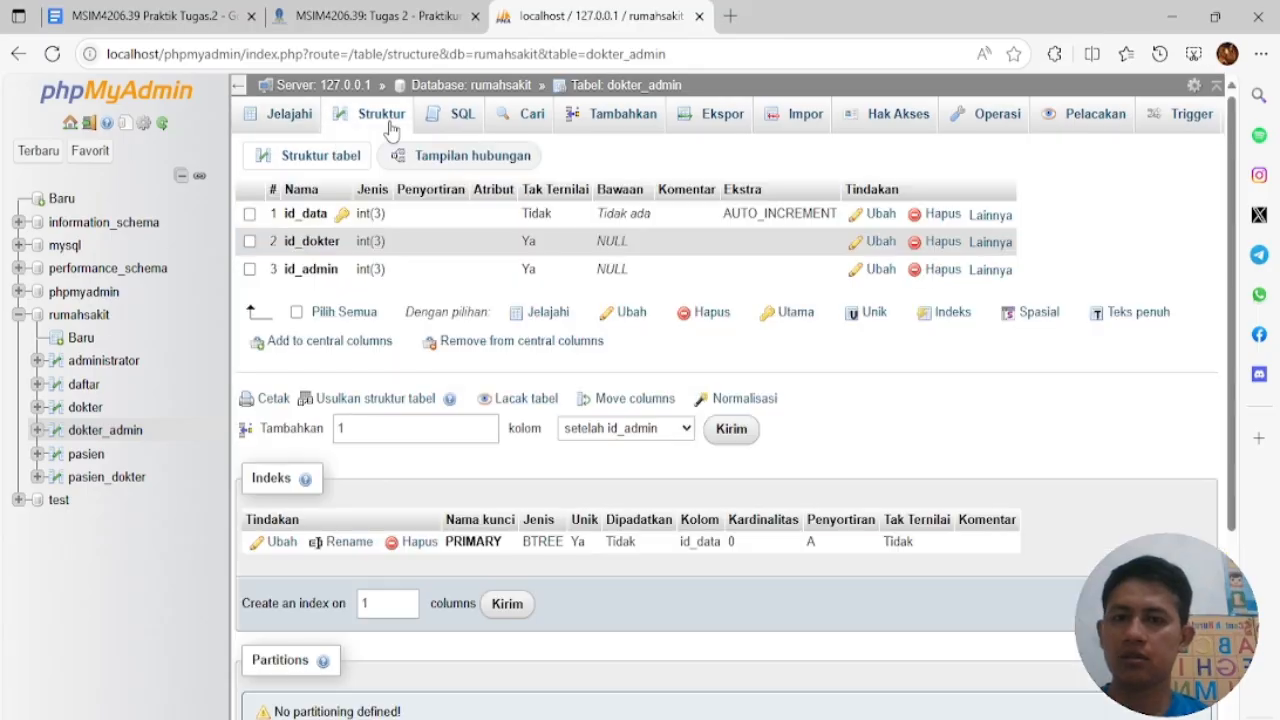
pyautogui.click(988, 242)
pyautogui.click(961, 303)
pyautogui.click(650, 470)
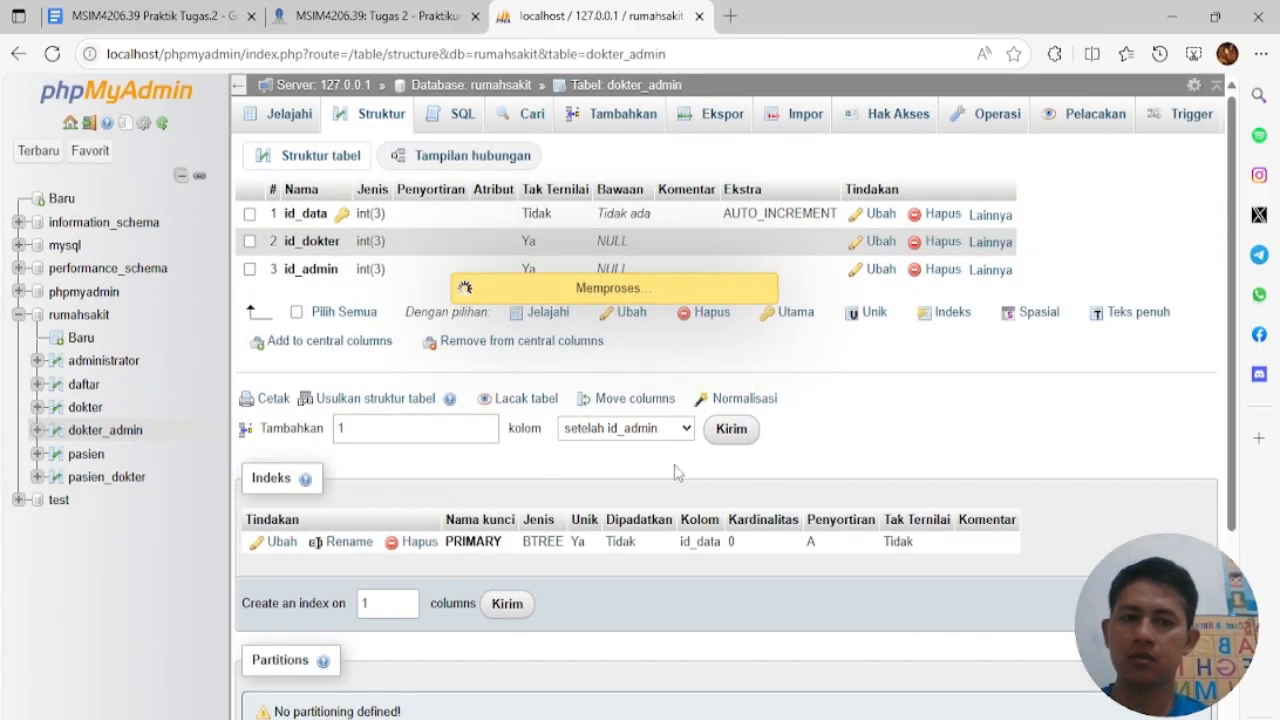
pyautogui.click(1000, 388)
pyautogui.click(916, 449)
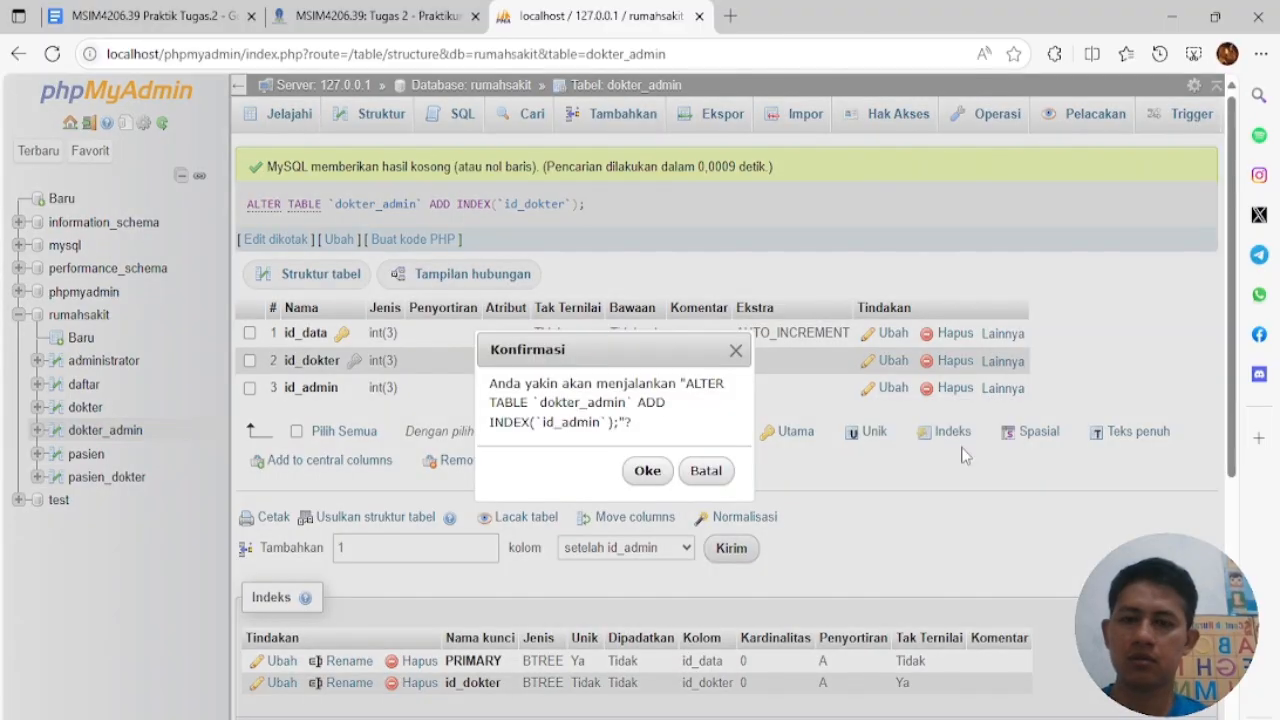
pyautogui.click(647, 470)
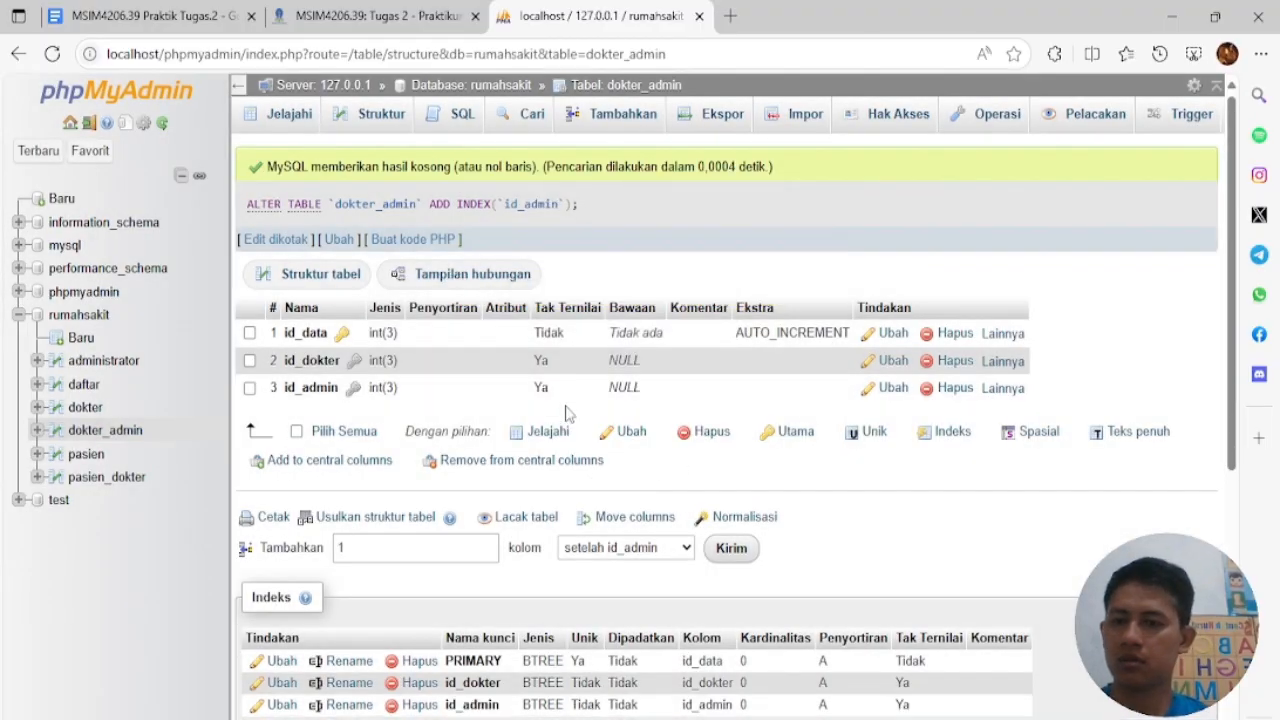
# Add indexes on pasien_dokter's id_dokter and id_pasien columns, then return to the rumahsakit table list
pyautogui.click(115, 477)
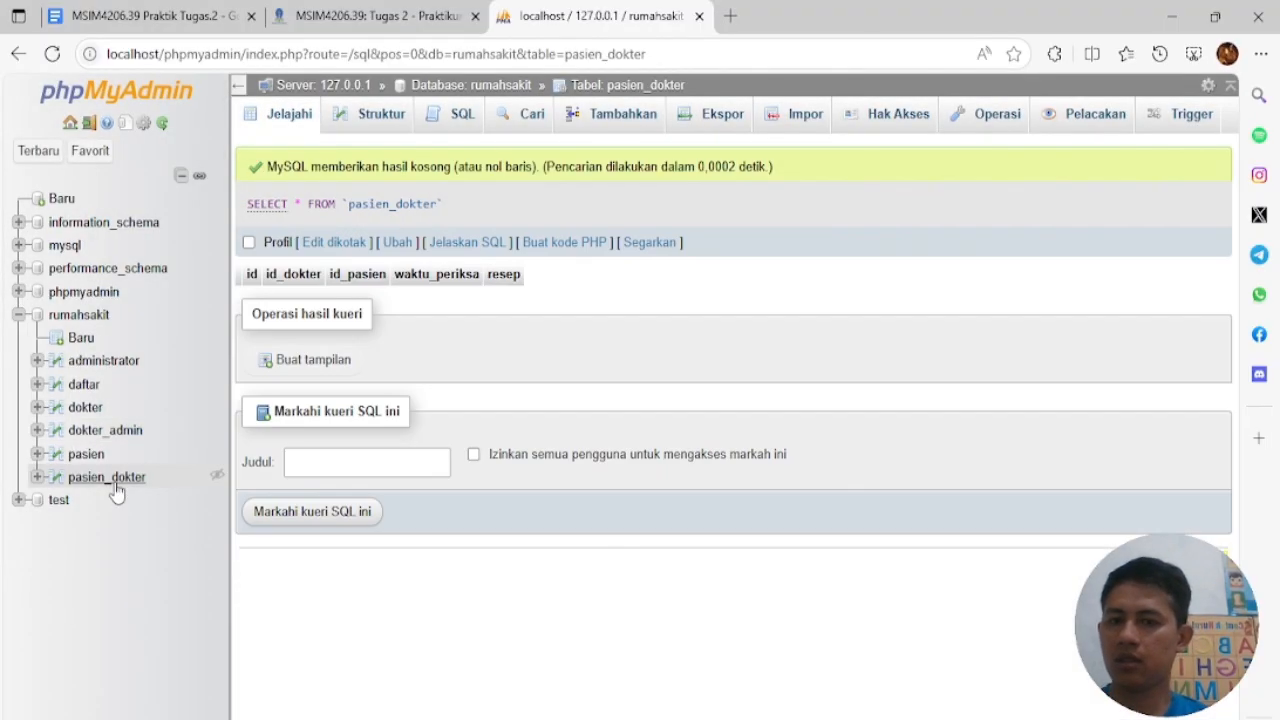
pyautogui.click(388, 118)
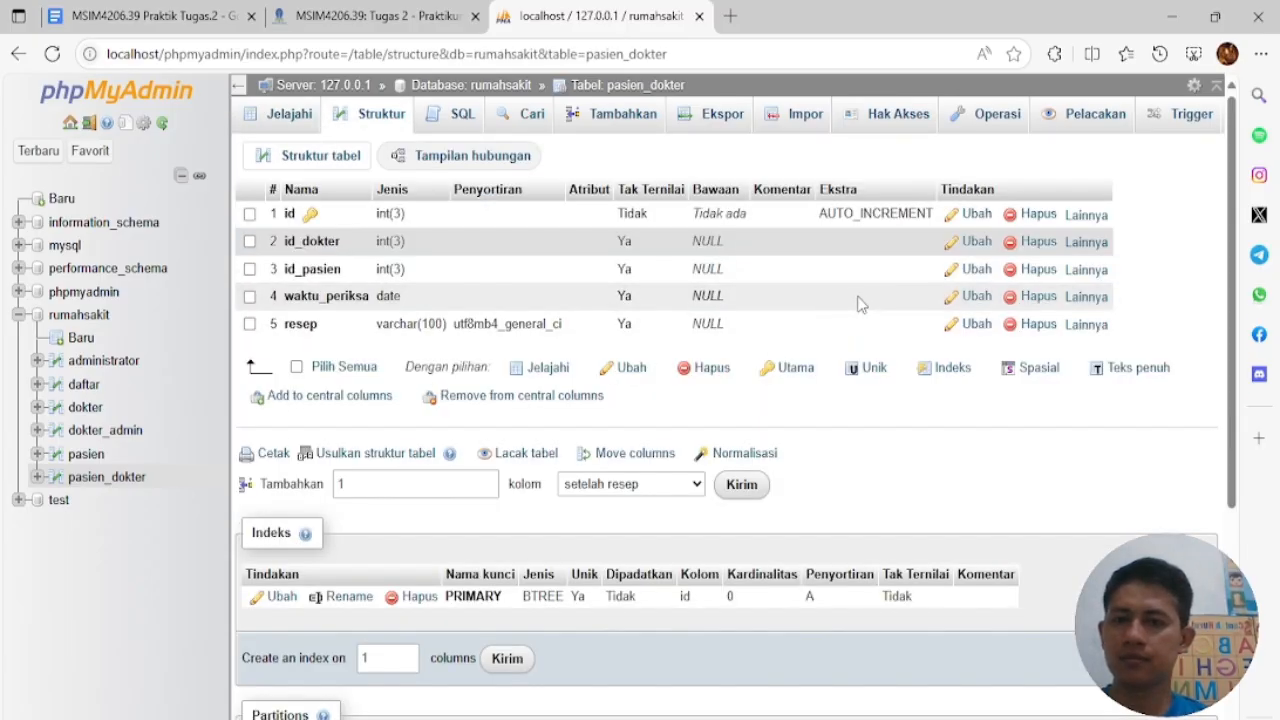
pyautogui.click(1086, 242)
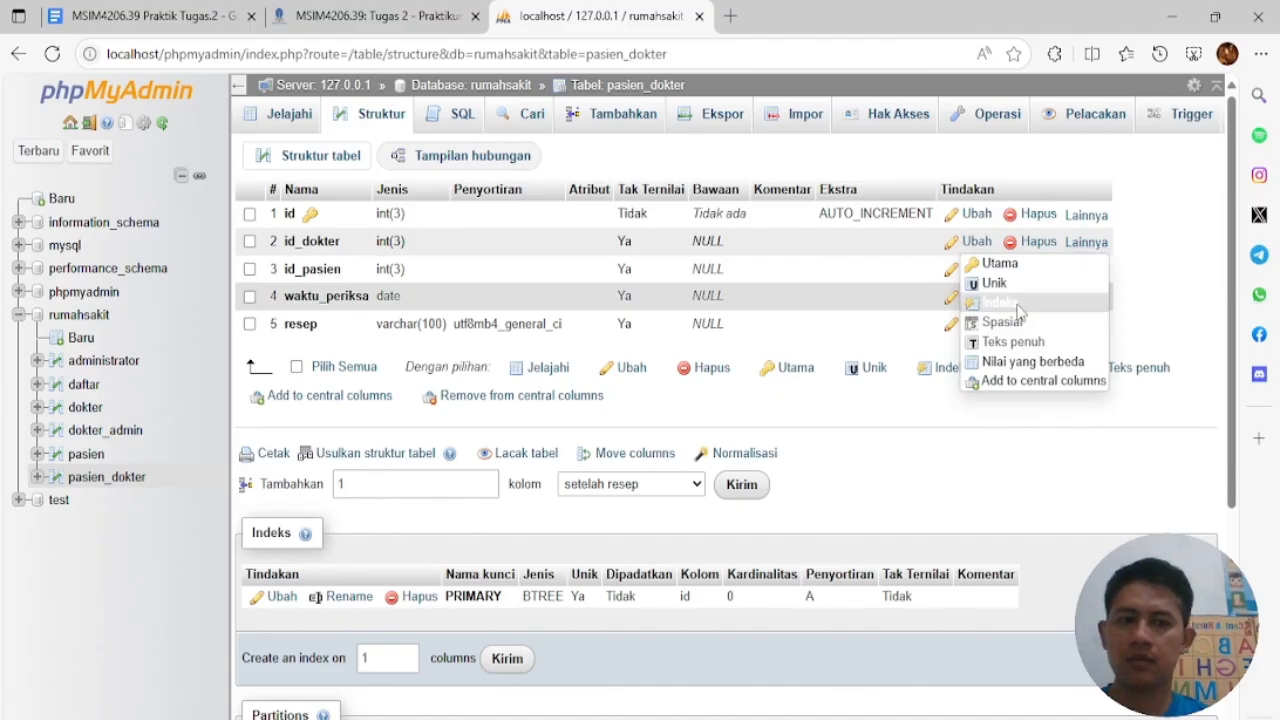
pyautogui.click(1000, 302)
pyautogui.click(649, 472)
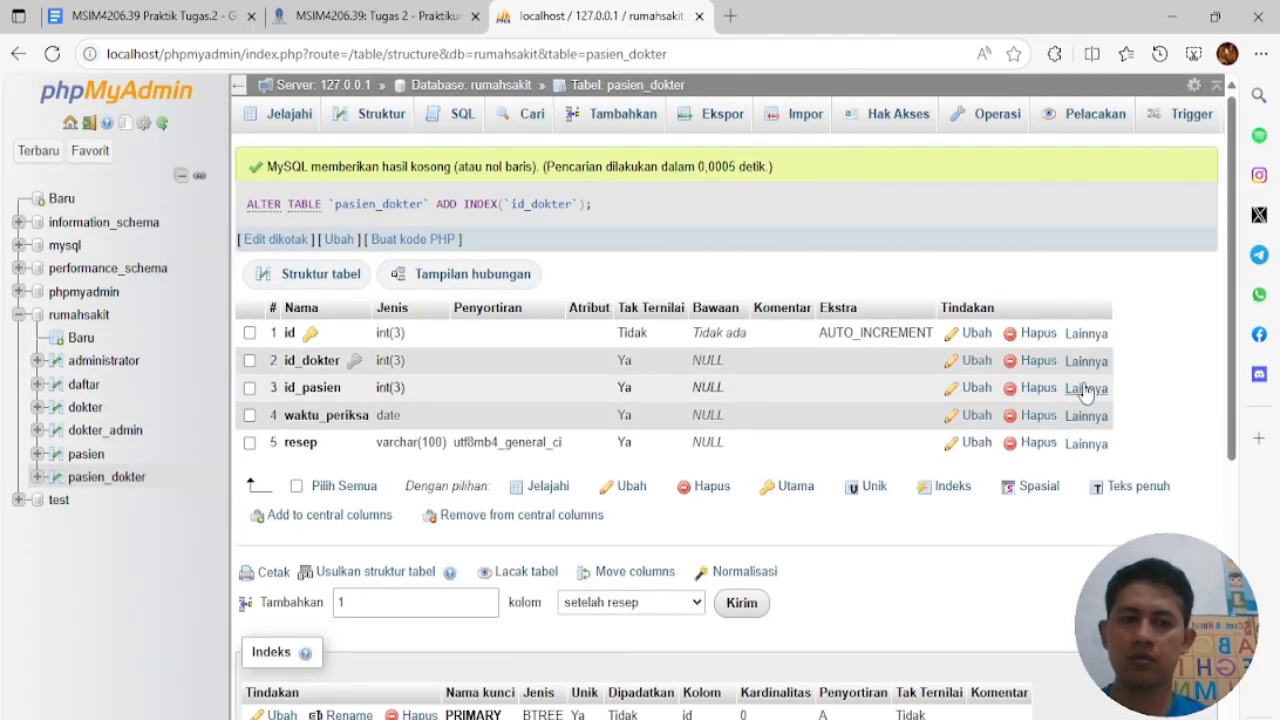
pyautogui.click(1080, 390)
pyautogui.click(1030, 449)
pyautogui.click(645, 471)
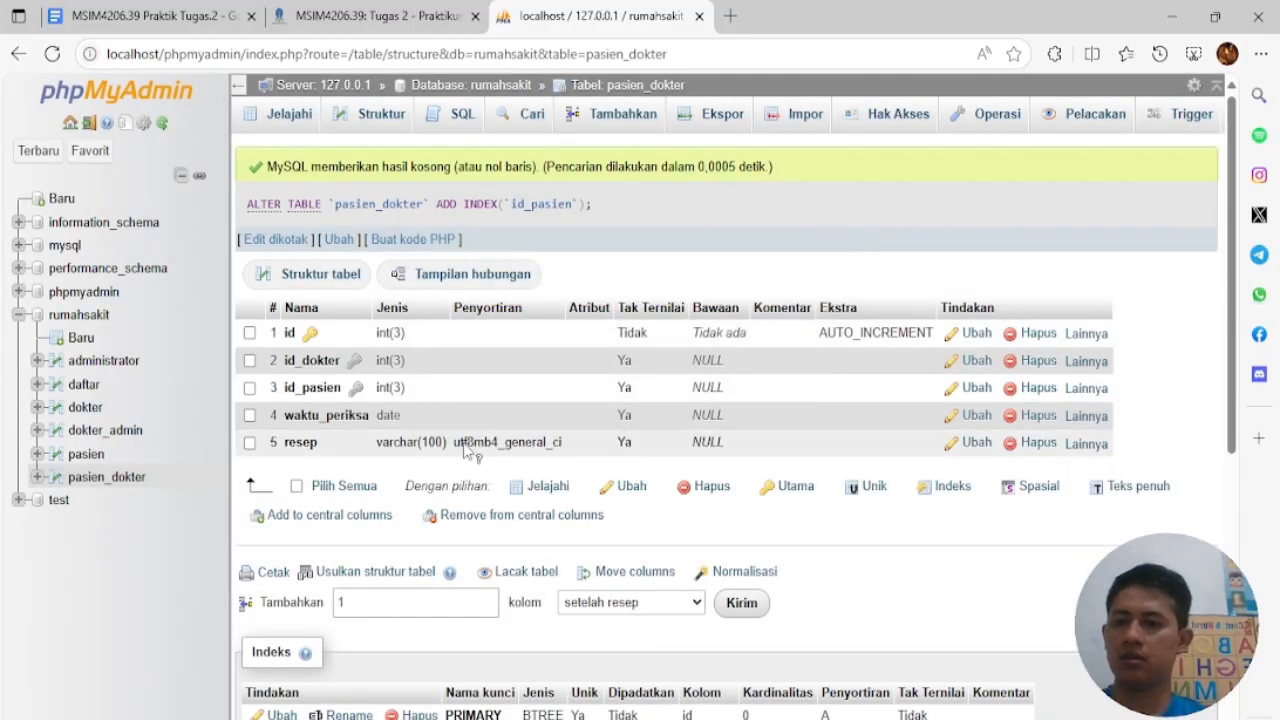
pyautogui.click(89, 366)
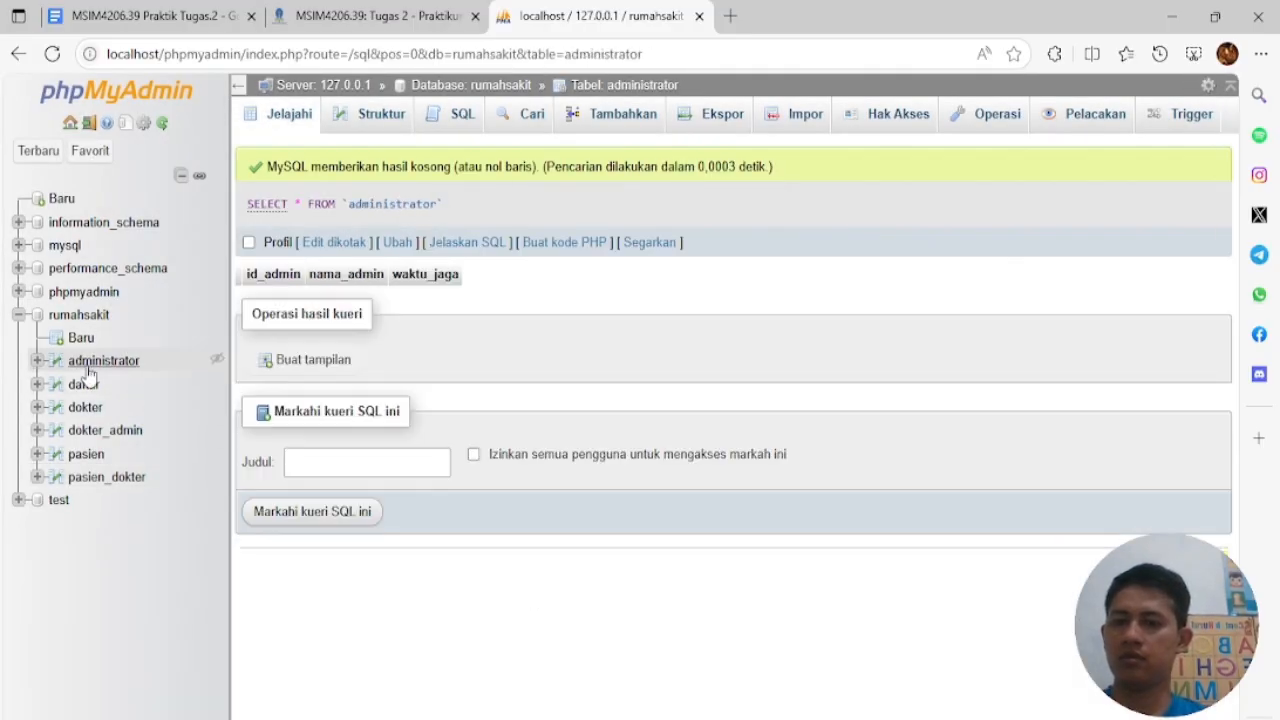
pyautogui.click(383, 120)
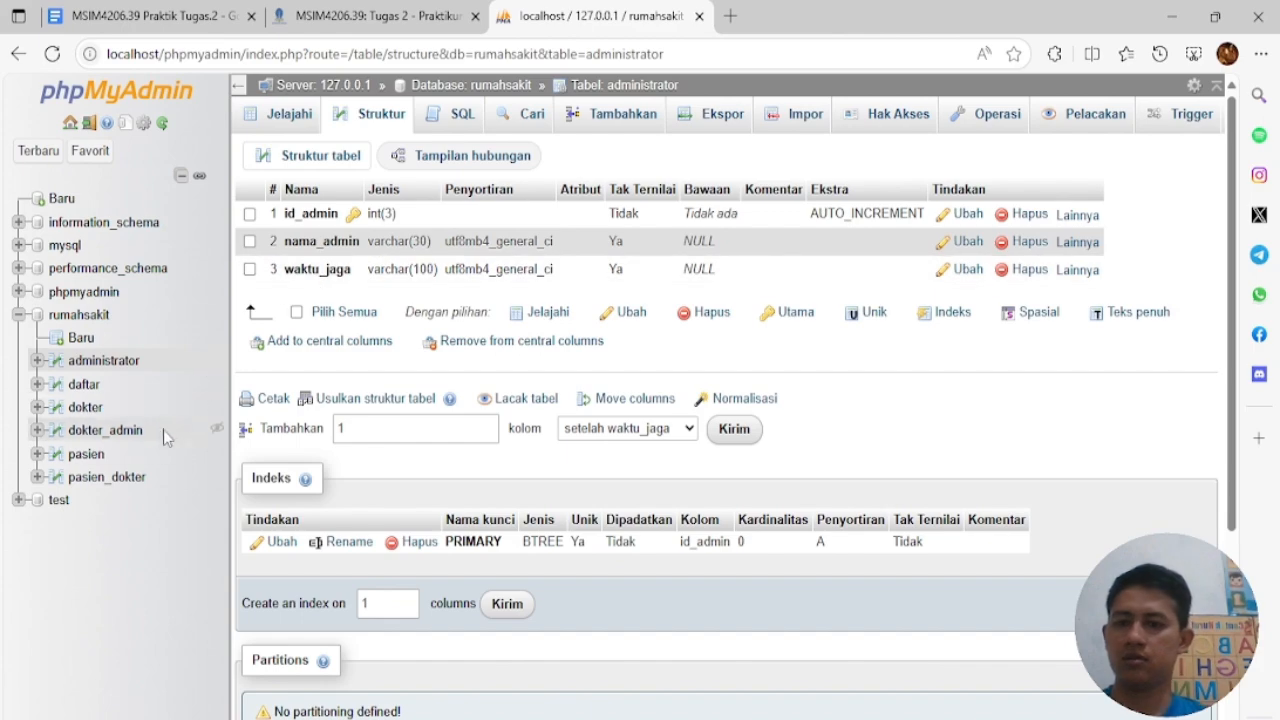
pyautogui.click(89, 316)
# In the Designer, link daftar.id_pasien to pasien.id_pasien with CASCADE on delete and update
pyautogui.moveTo(1187, 130)
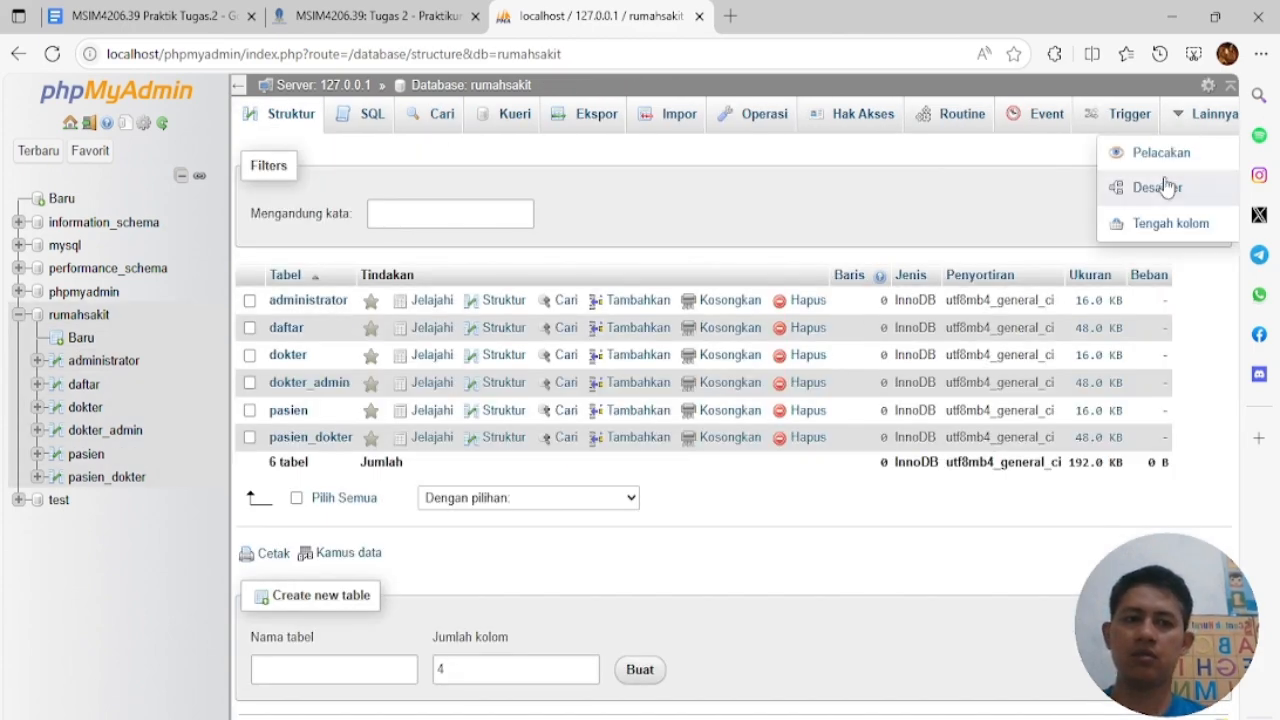
pyautogui.click(1163, 183)
pyautogui.moveTo(786, 211); pyautogui.dragTo(559, 211)
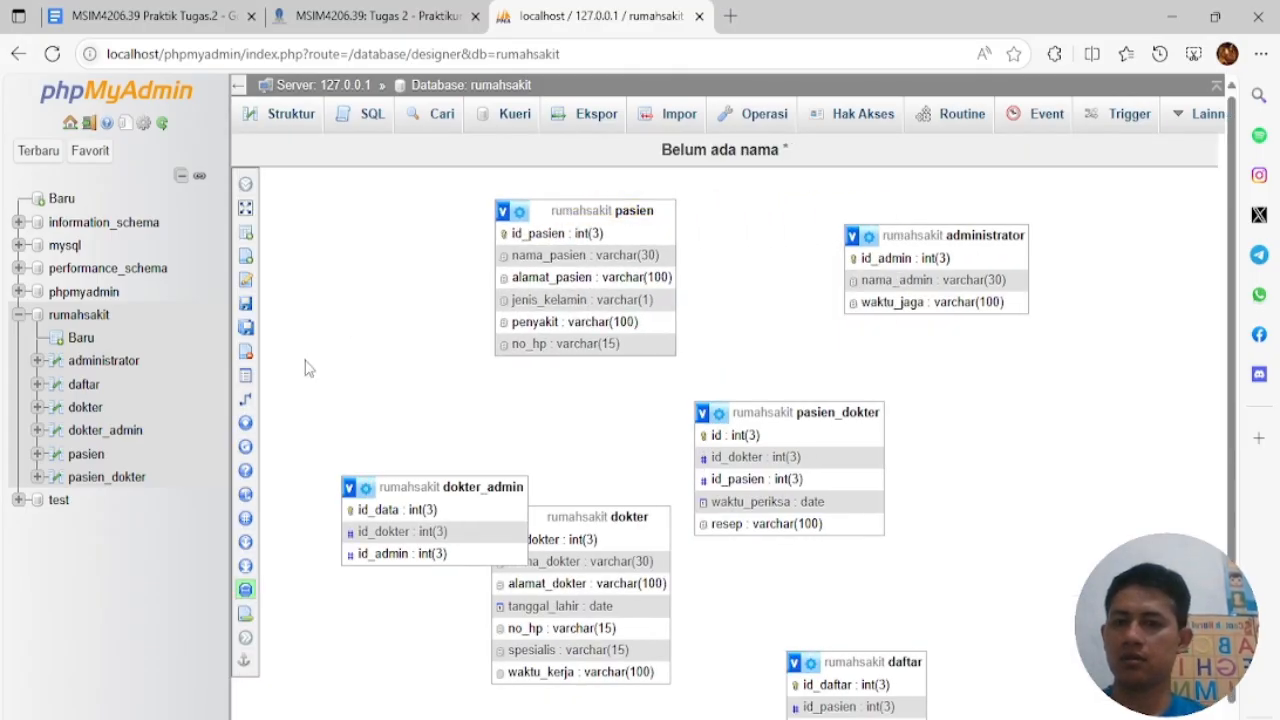
pyautogui.click(300, 398)
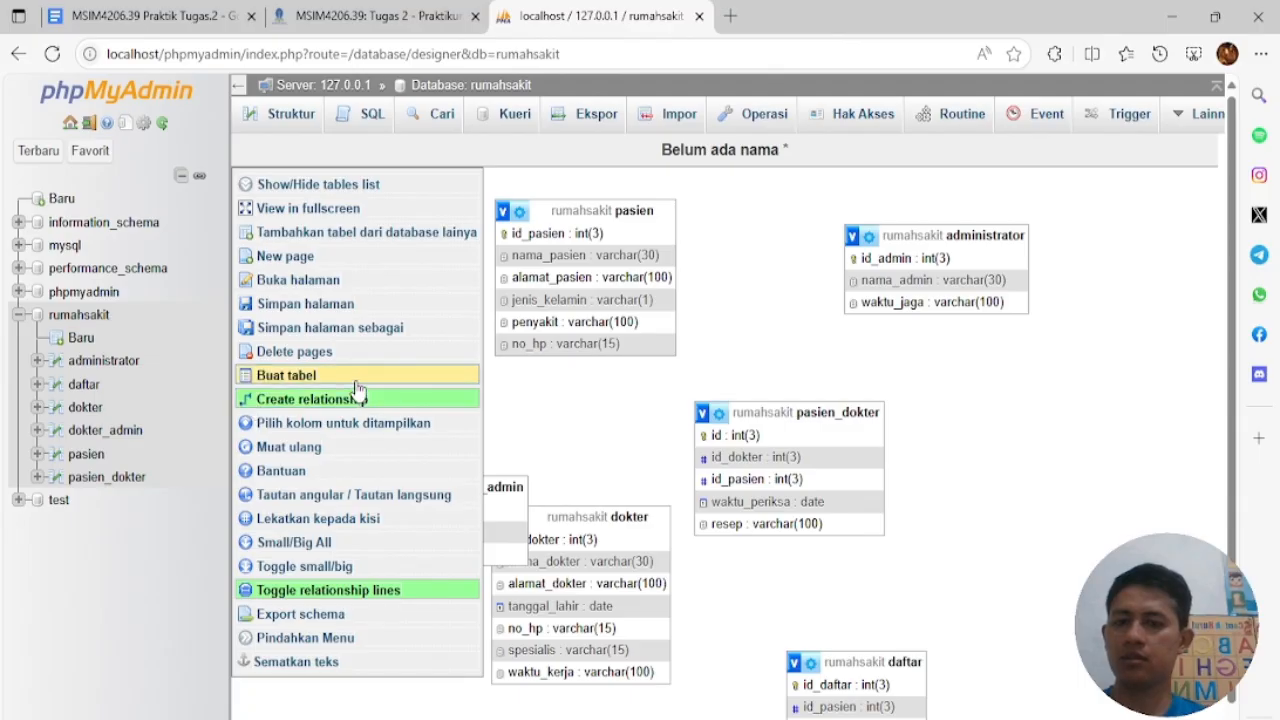
pyautogui.click(550, 237)
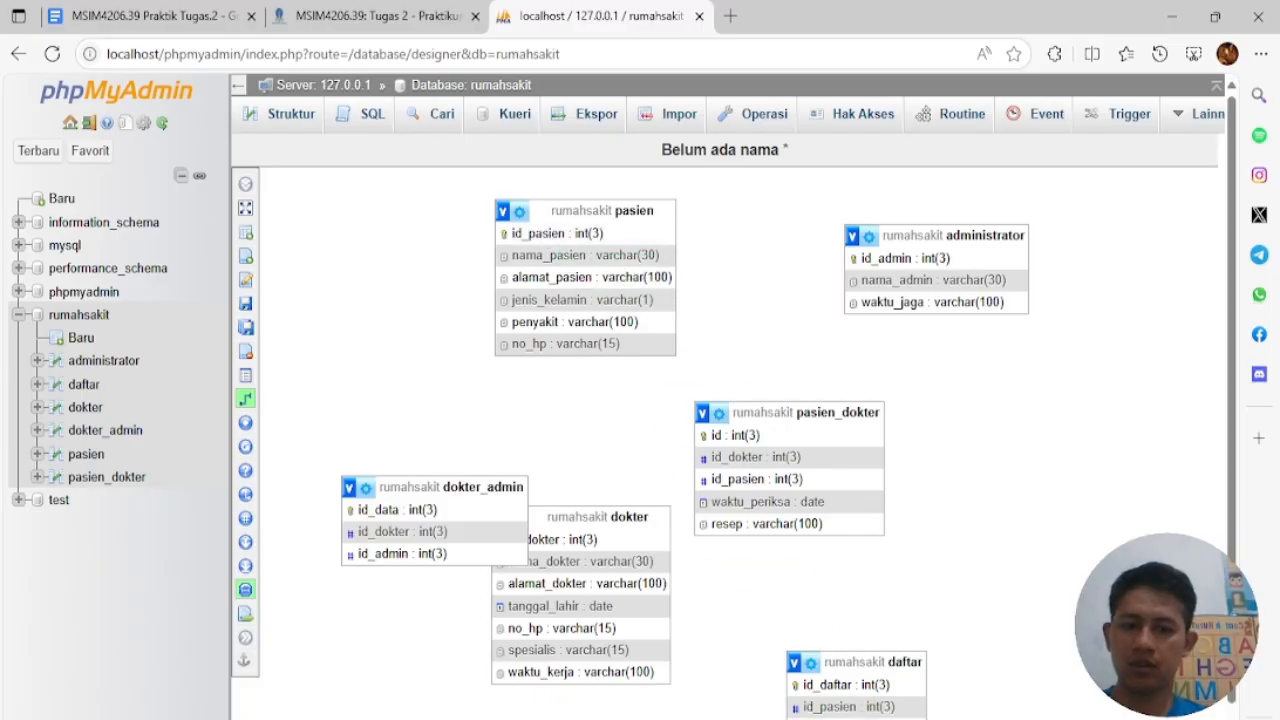
pyautogui.click(832, 707)
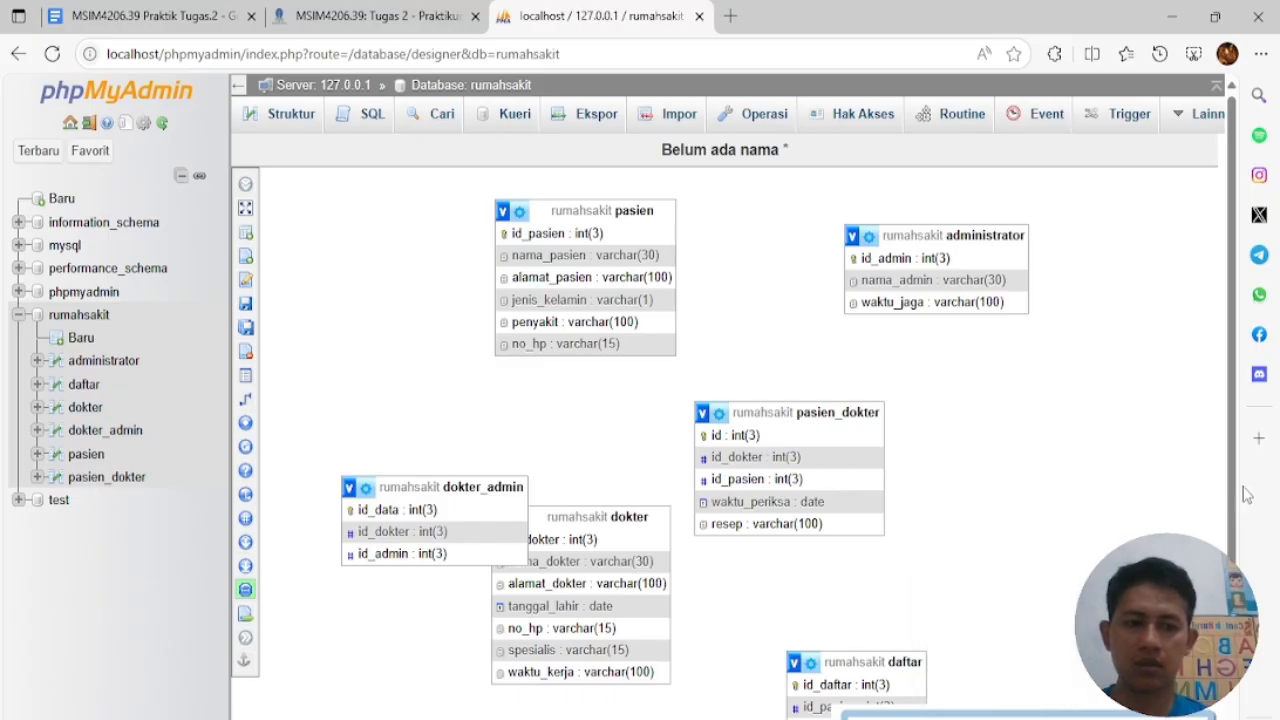
pyautogui.scroll(-2, 918, 708)
pyautogui.click(1075, 668)
pyautogui.click(1090, 560)
pyautogui.click(1070, 694)
pyautogui.click(1080, 600)
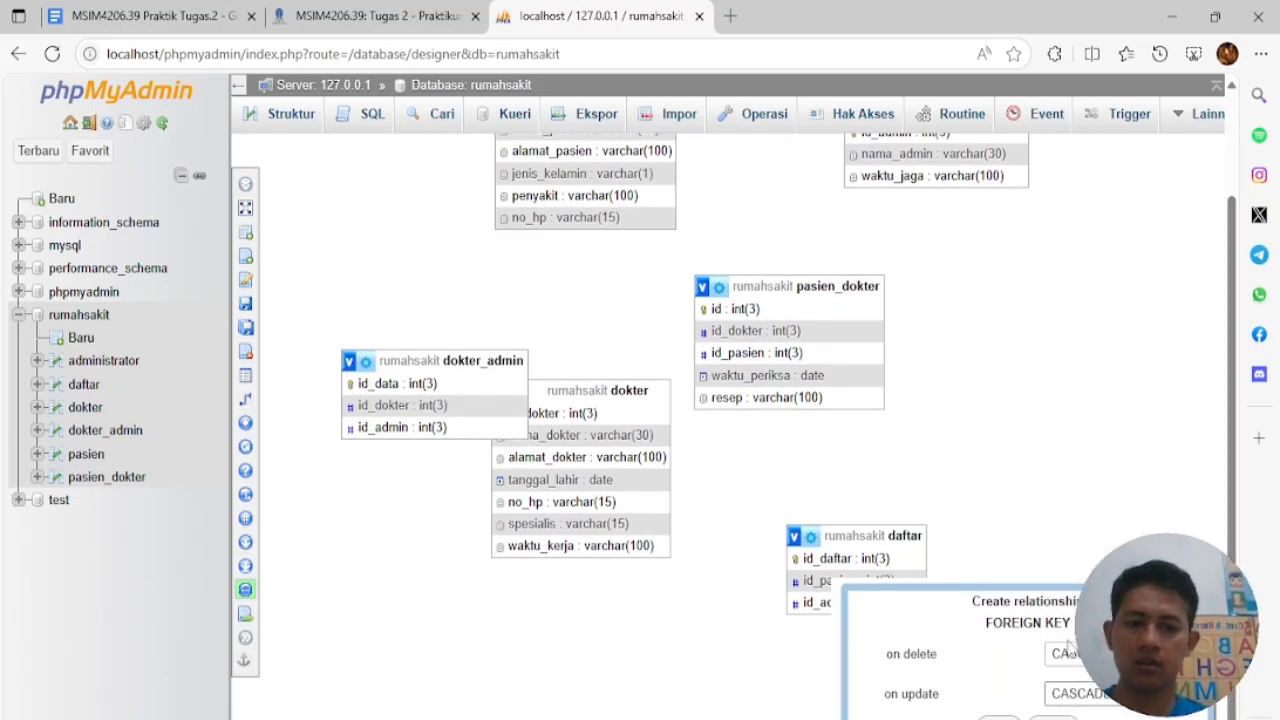
pyautogui.click(998, 716)
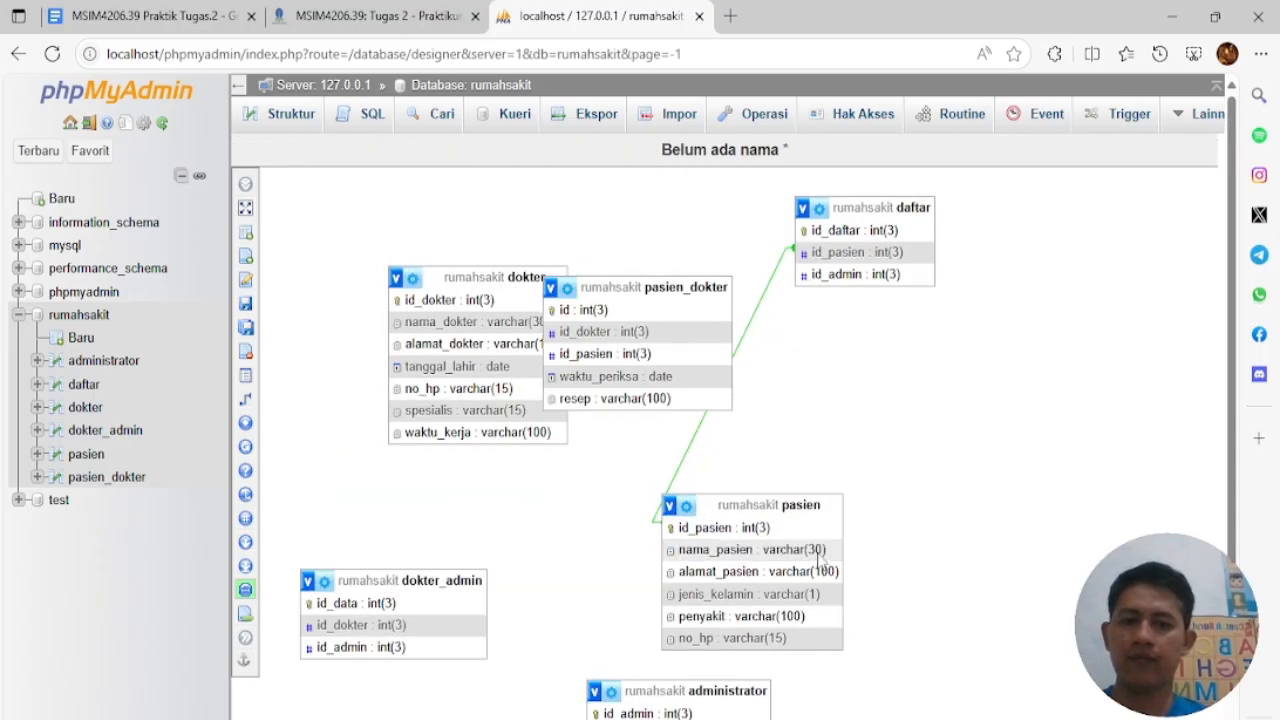
# Link daftar.id_admin to administrator.id_admin with CASCADE on delete and update
pyautogui.moveTo(801, 503); pyautogui.dragTo(926, 353)
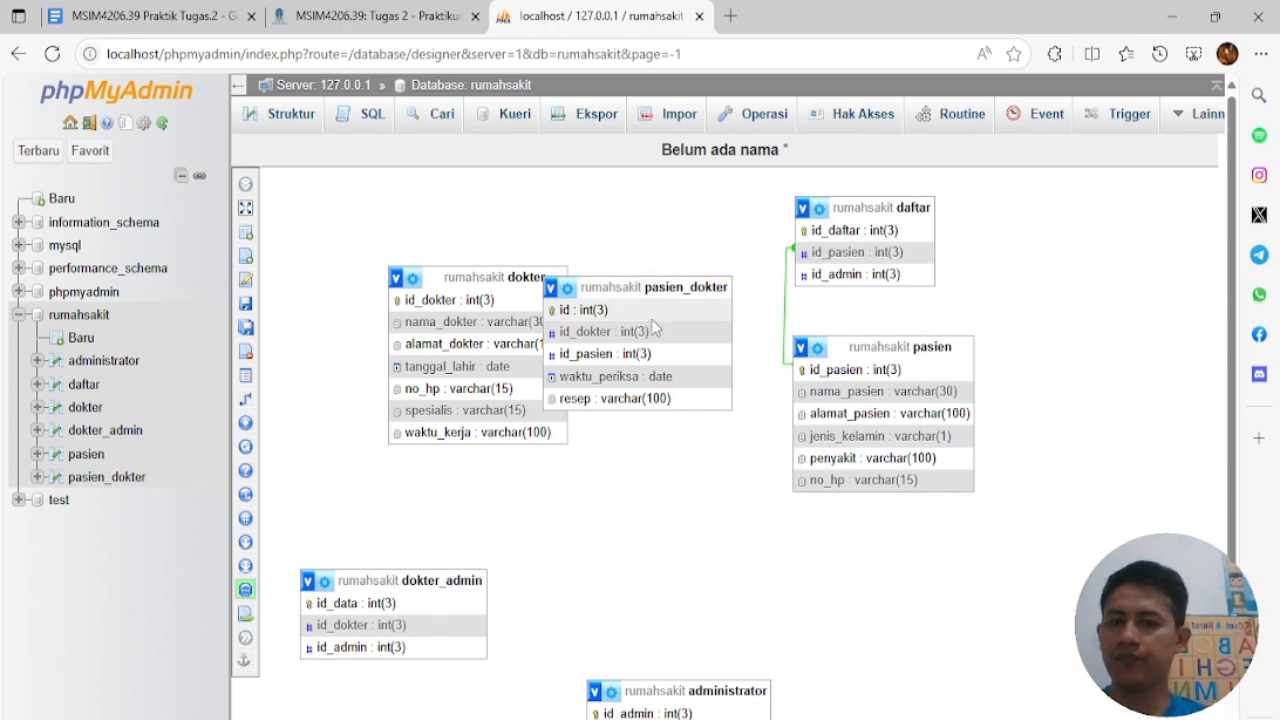
pyautogui.moveTo(634, 289); pyautogui.dragTo(680, 395)
pyautogui.moveTo(833, 200); pyautogui.dragTo(656, 223)
pyautogui.click(258, 405)
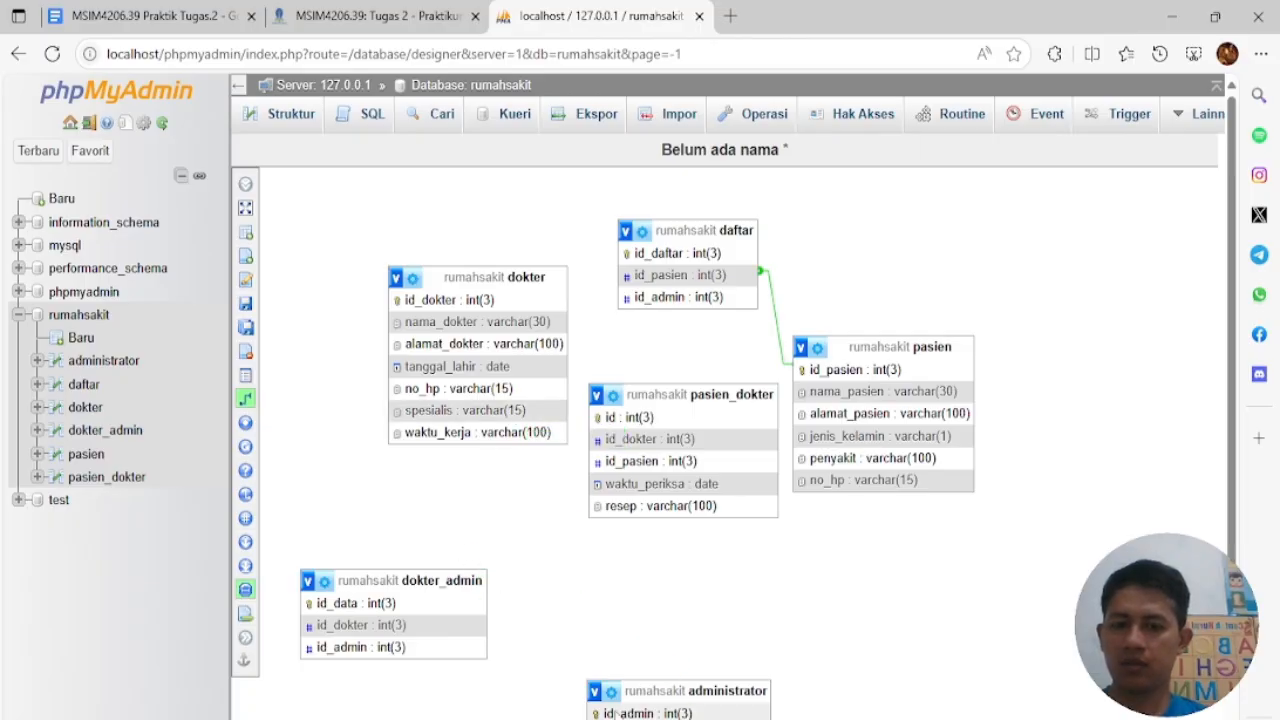
pyautogui.click(608, 713)
pyautogui.click(633, 305)
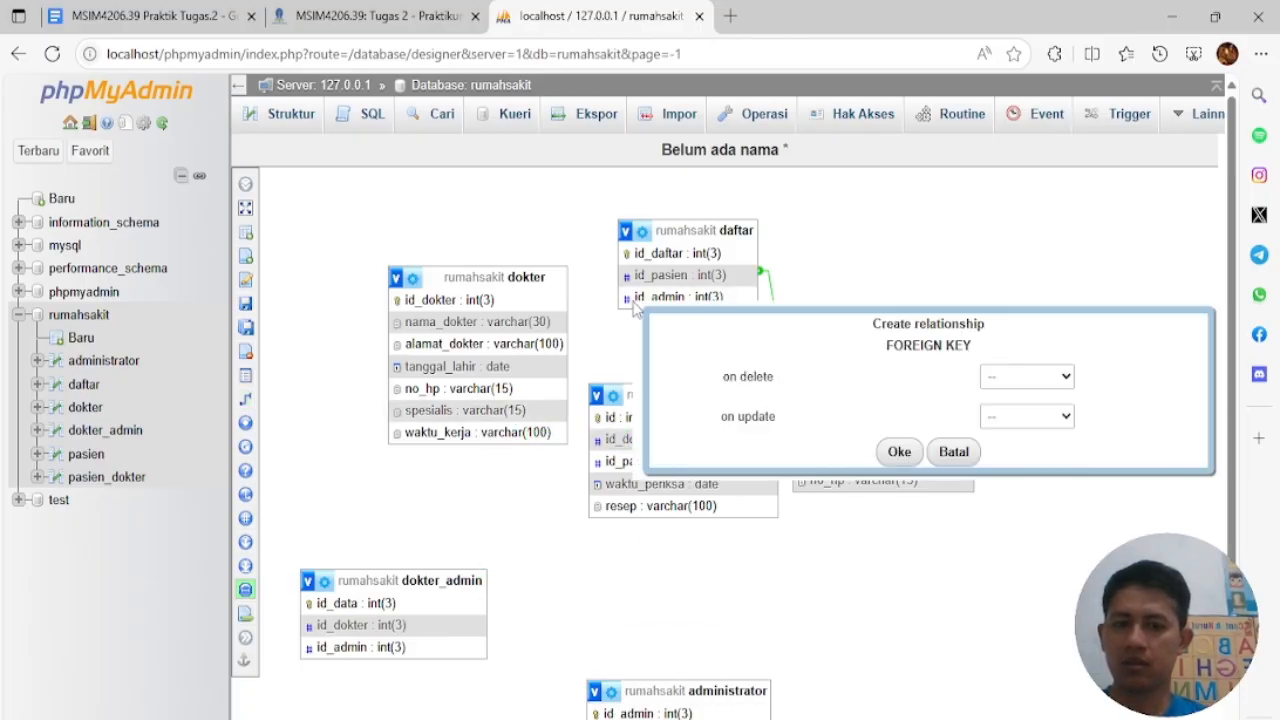
pyautogui.click(1026, 377)
pyautogui.click(1020, 426)
pyautogui.click(1026, 416)
pyautogui.click(1020, 466)
pyautogui.click(905, 462)
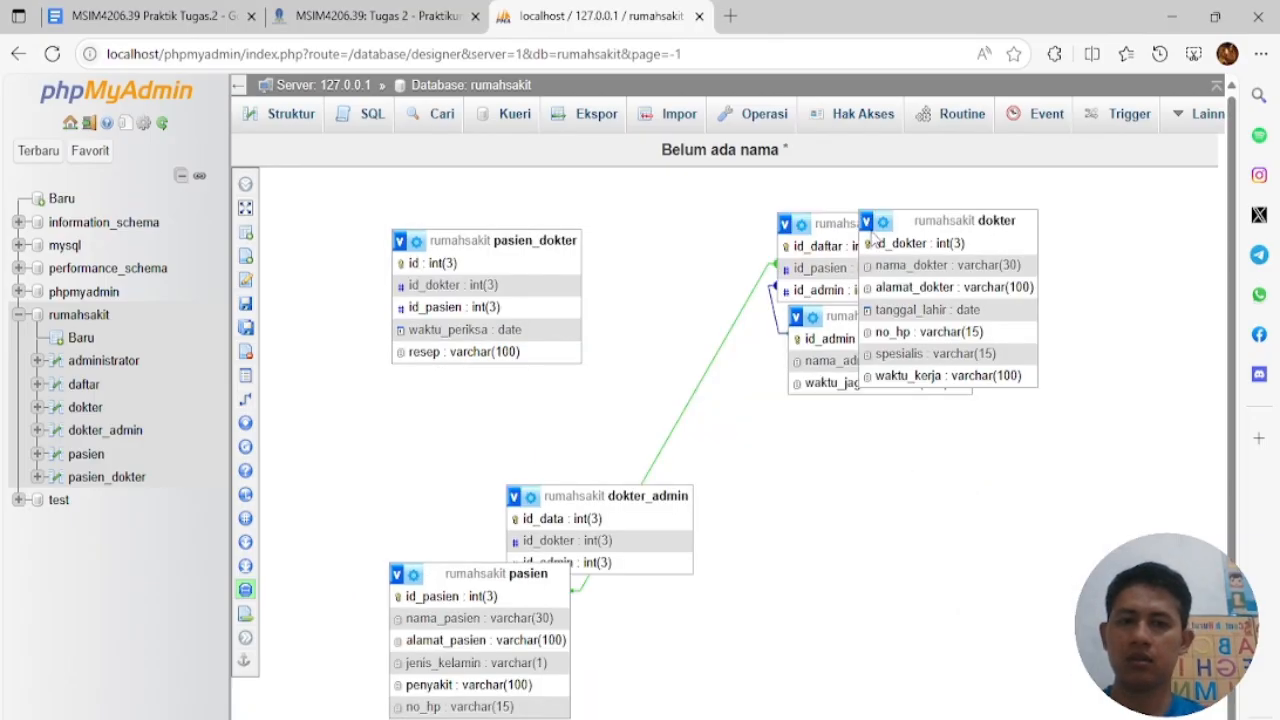
pyautogui.moveTo(642, 498); pyautogui.dragTo(805, 562)
pyautogui.moveTo(500, 573); pyautogui.dragTo(500, 425)
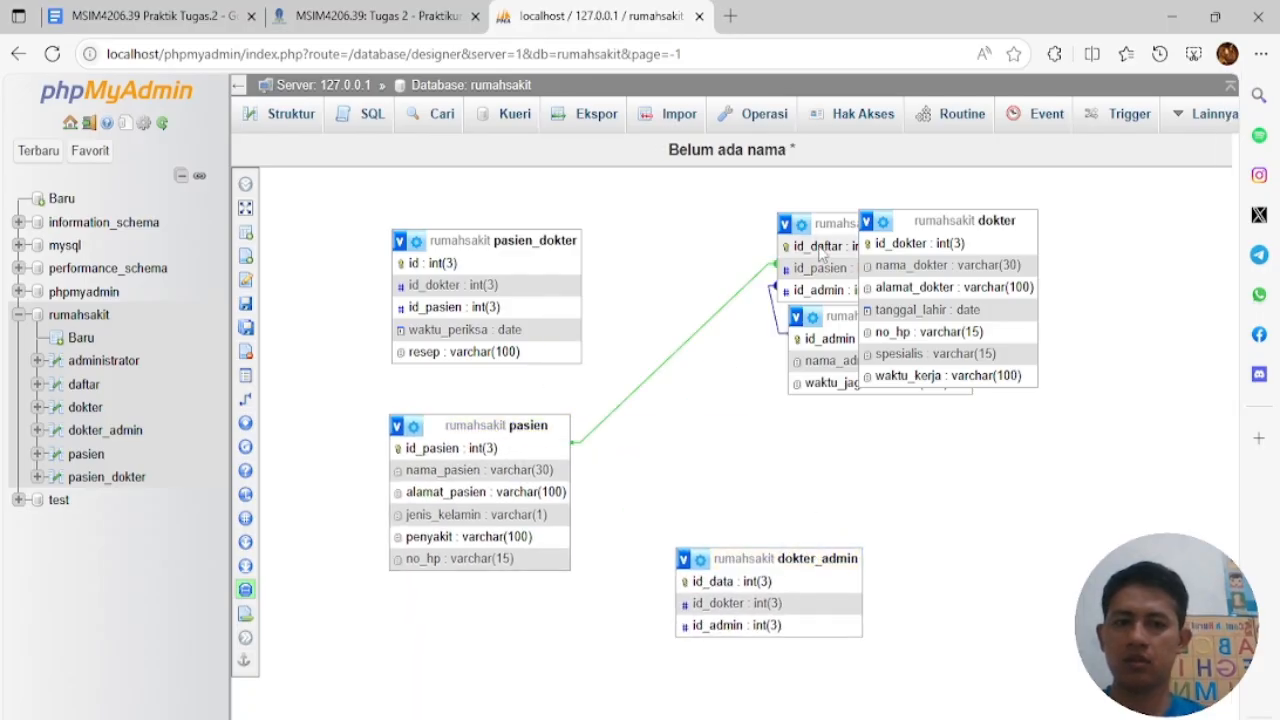
pyautogui.click(802, 225)
pyautogui.moveTo(816, 217); pyautogui.dragTo(731, 243)
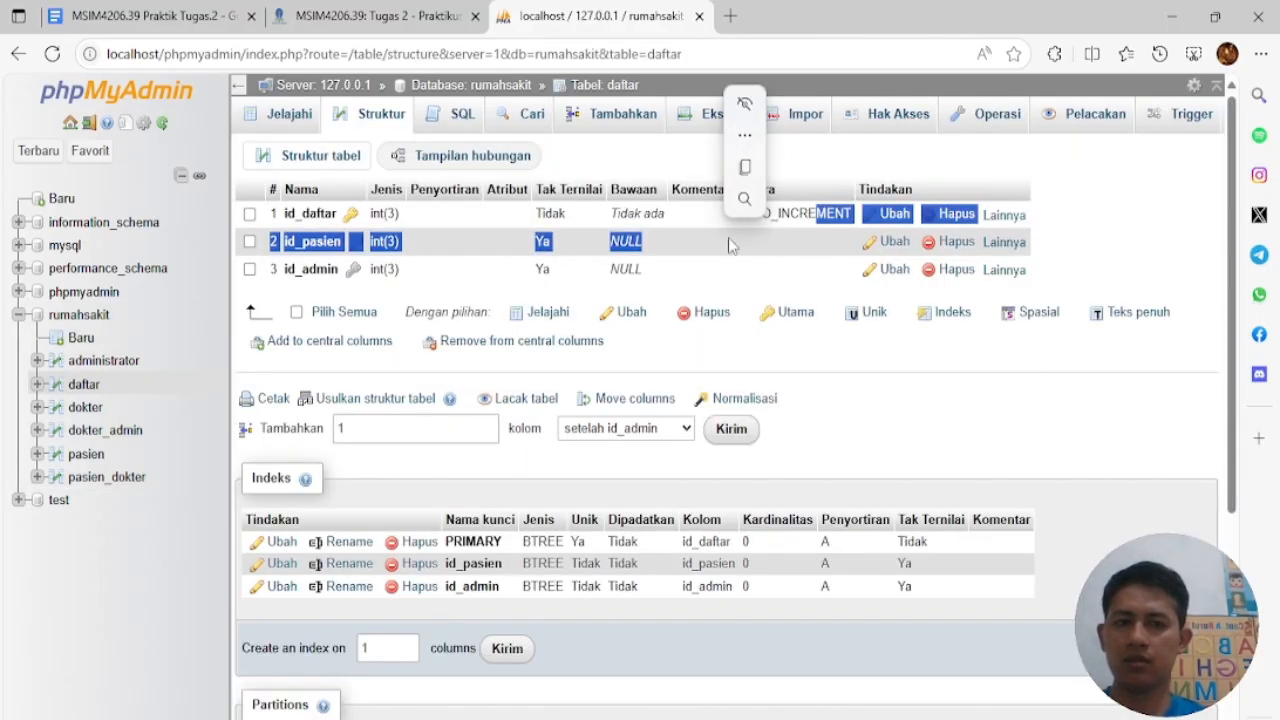
# Reopen the rumahsakit Designer and link dokter_admin.id_dokter to dokter with CASCADE on delete and update
pyautogui.click(98, 317)
pyautogui.click(1200, 114)
pyautogui.click(1183, 186)
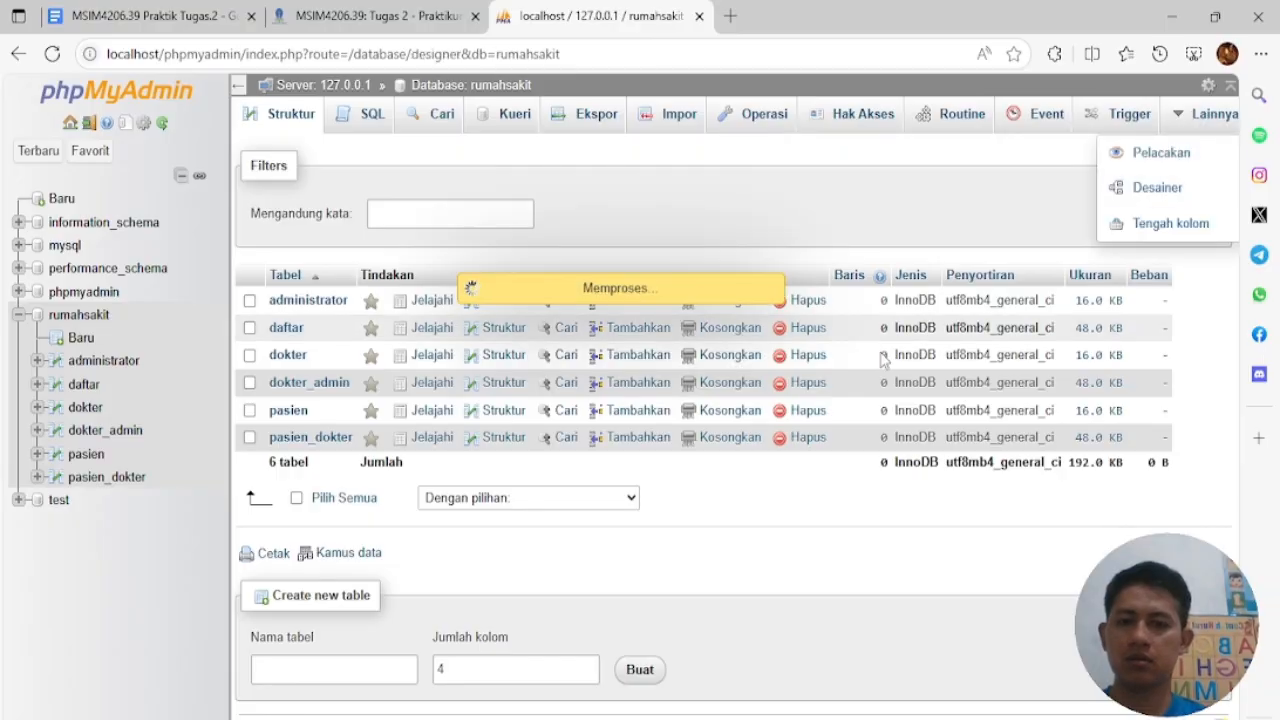
pyautogui.moveTo(572, 314); pyautogui.dragTo(433, 196)
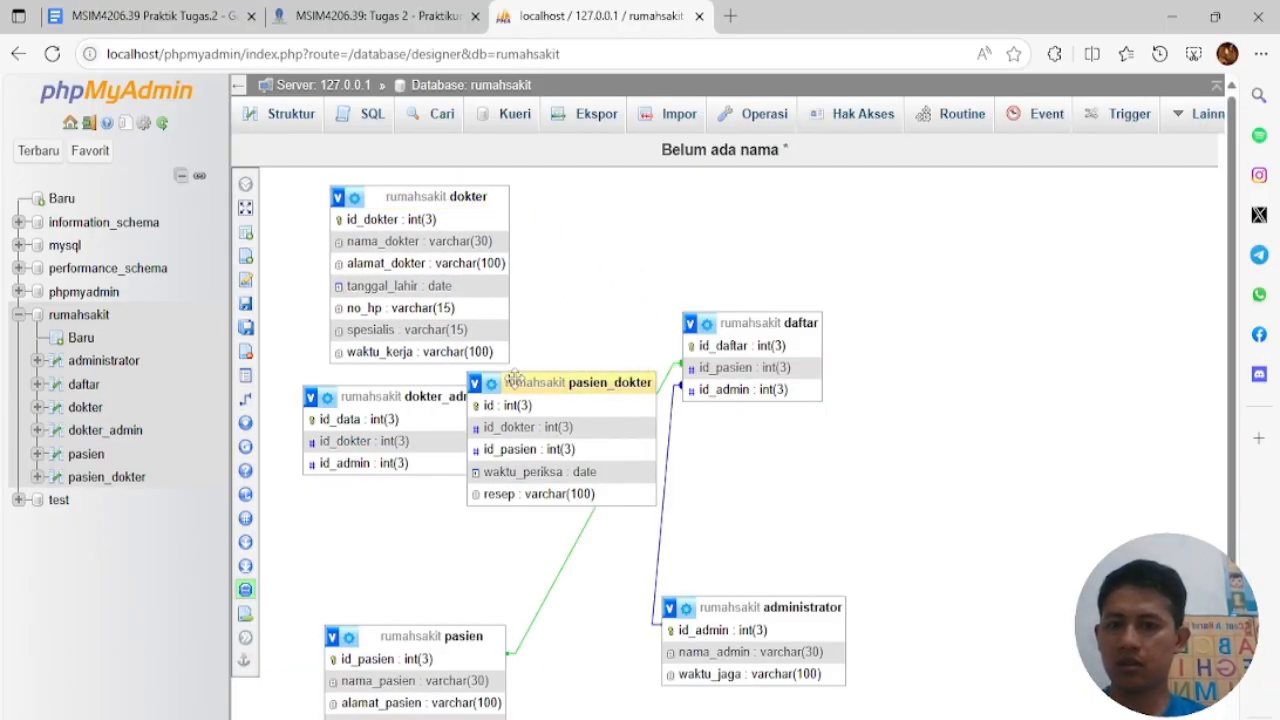
pyautogui.click(430, 398)
pyautogui.moveTo(430, 398); pyautogui.dragTo(425, 435)
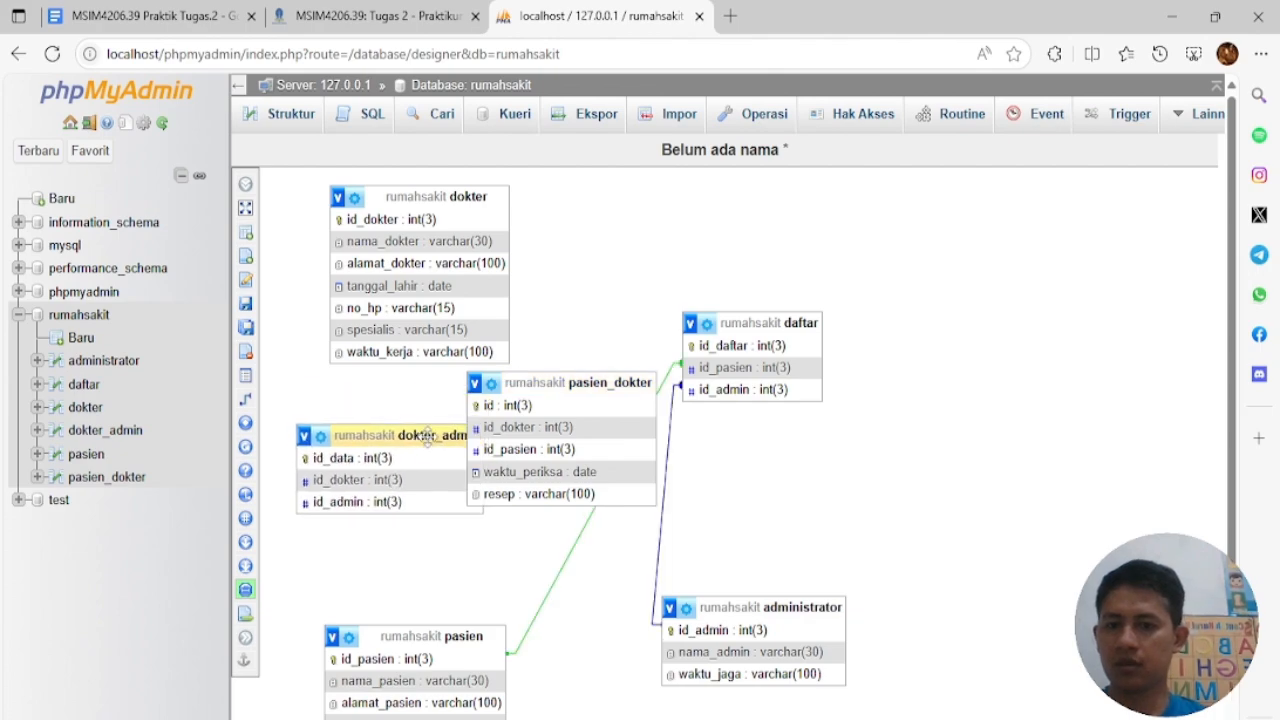
pyautogui.click(252, 400)
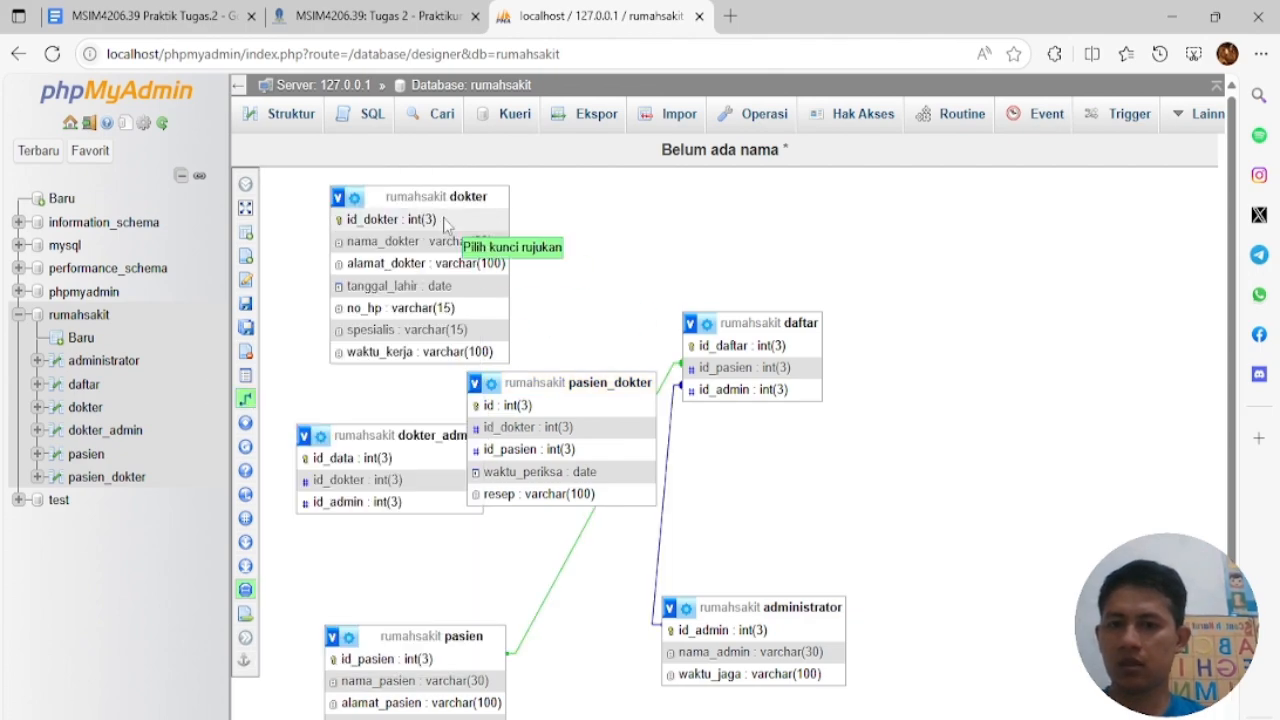
pyautogui.click(316, 481)
pyautogui.click(923, 555)
pyautogui.click(914, 606)
pyautogui.click(923, 595)
pyautogui.click(914, 649)
pyautogui.click(739, 630)
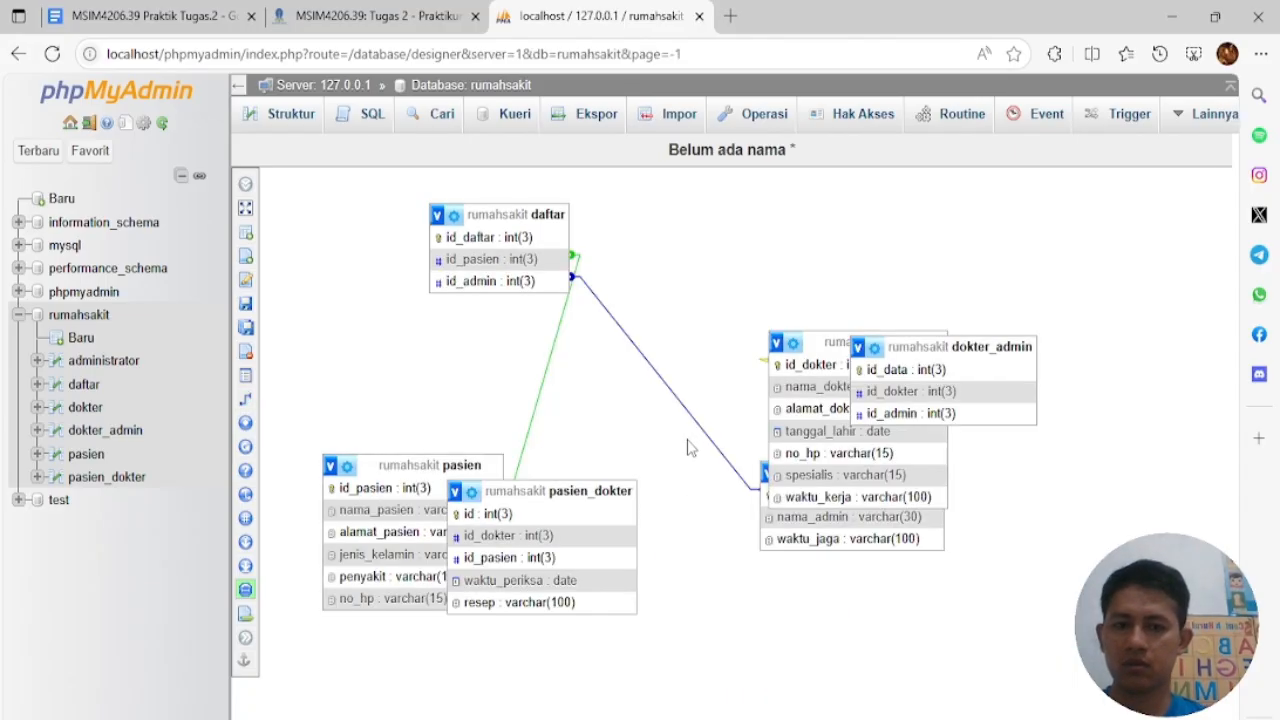
# Link dokter_admin.id_admin to administrator.id_admin with CASCADE on delete and update
pyautogui.moveTo(590, 491); pyautogui.dragTo(690, 547)
pyautogui.moveTo(810, 344); pyautogui.dragTo(708, 194)
pyautogui.moveTo(900, 346); pyautogui.dragTo(989, 307)
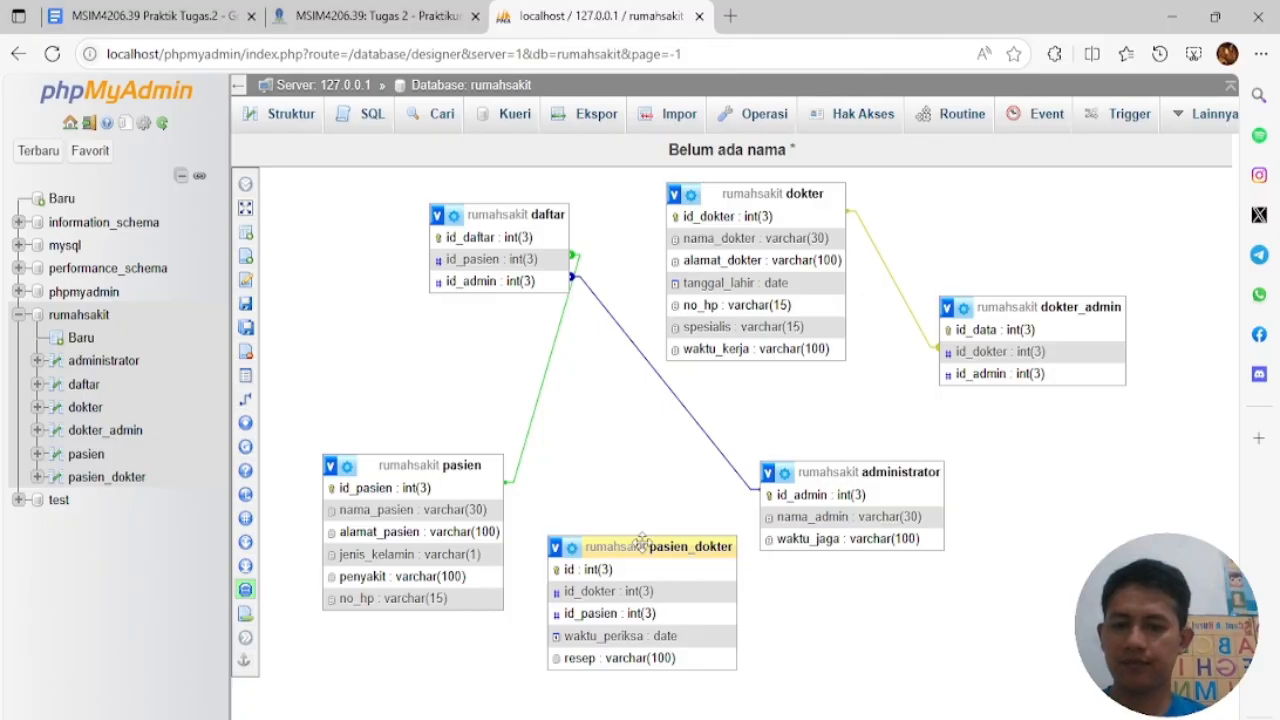
pyautogui.moveTo(837, 467); pyautogui.dragTo(782, 415)
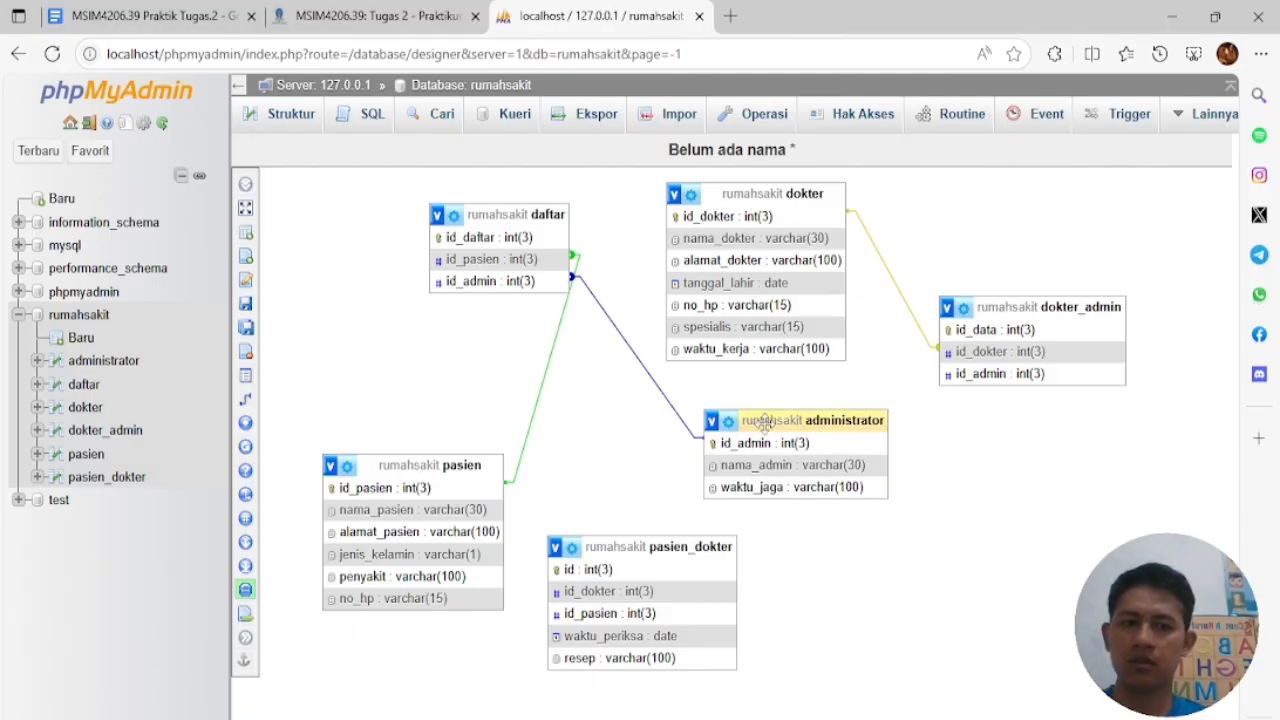
pyautogui.click(410, 400)
pyautogui.click(813, 446)
pyautogui.click(985, 373)
pyautogui.click(1146, 451)
pyautogui.click(1135, 498)
pyautogui.click(1133, 490)
pyautogui.click(1075, 526)
# Rearrange the dokter, administrator and pasien tables on the designer canvas
pyautogui.moveTo(598, 366); pyautogui.dragTo(861, 600)
pyautogui.moveTo(951, 575); pyautogui.dragTo(610, 290)
pyautogui.moveTo(717, 292); pyautogui.dragTo(708, 246)
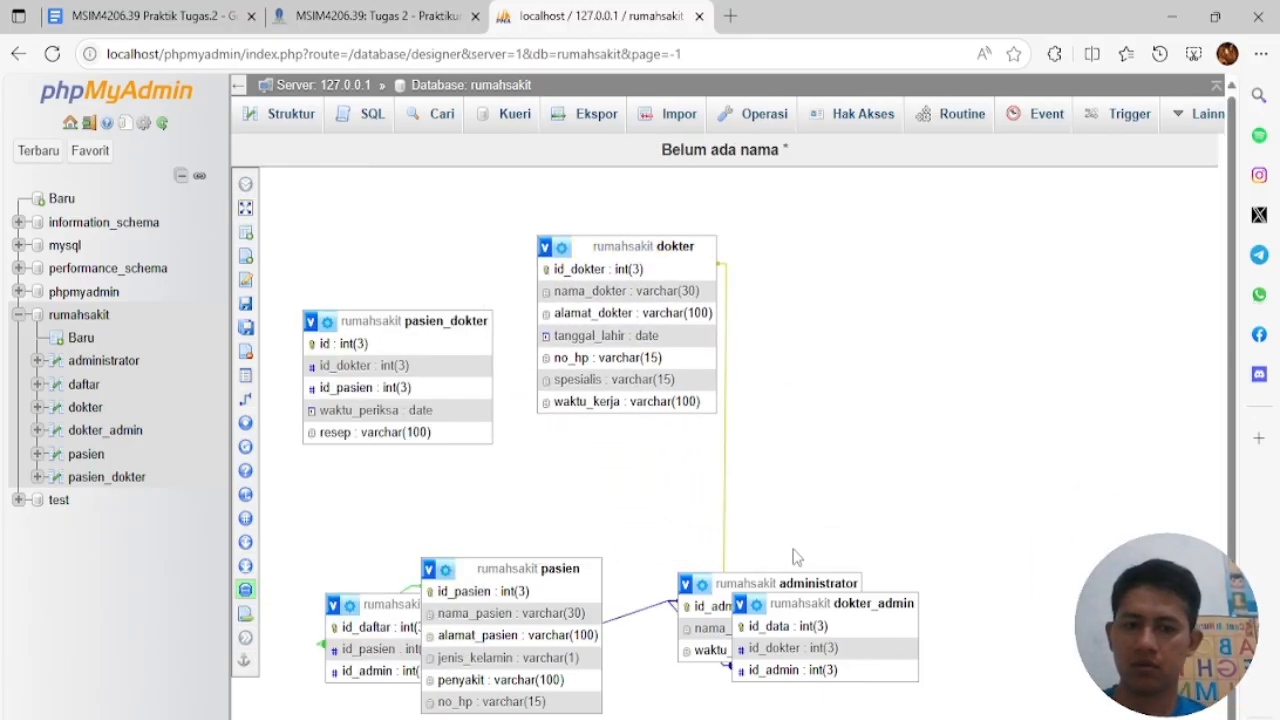
pyautogui.moveTo(796, 578); pyautogui.dragTo(709, 464)
pyautogui.moveTo(533, 570); pyautogui.dragTo(613, 600)
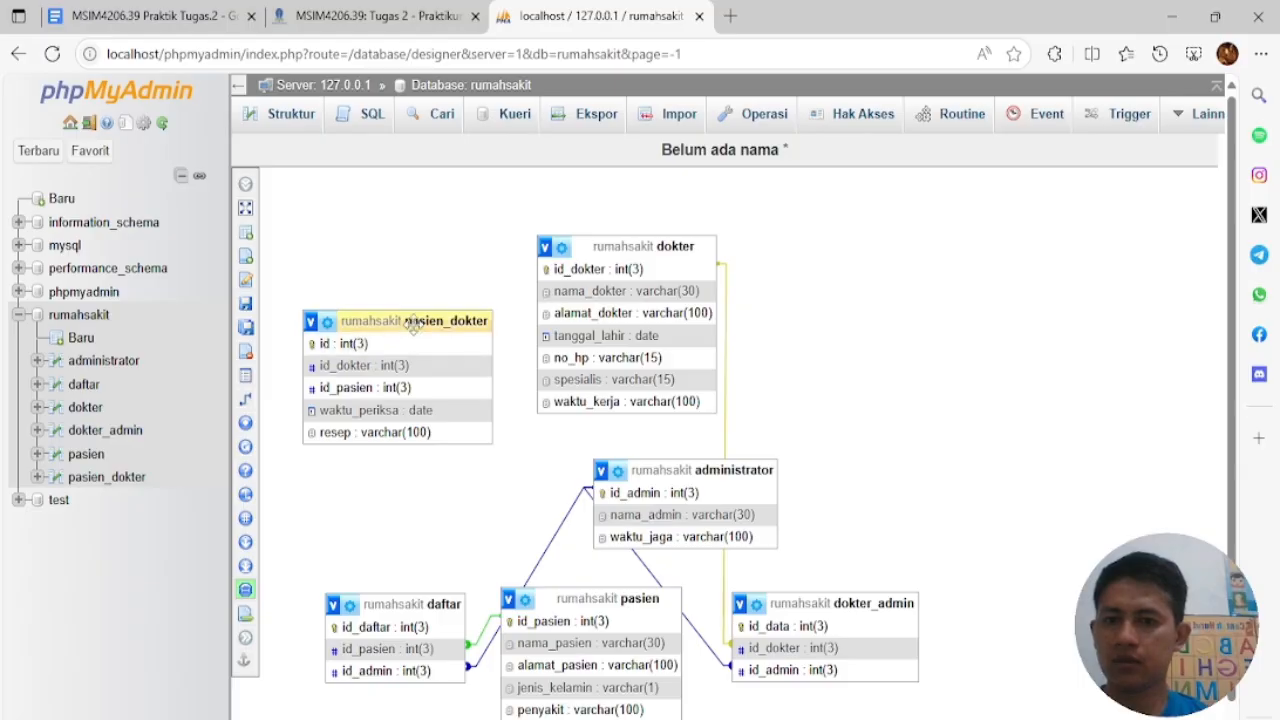
# Link pasien_dokter.id_dokter to dokter with CASCADE on delete and on update
pyautogui.click(250, 400)
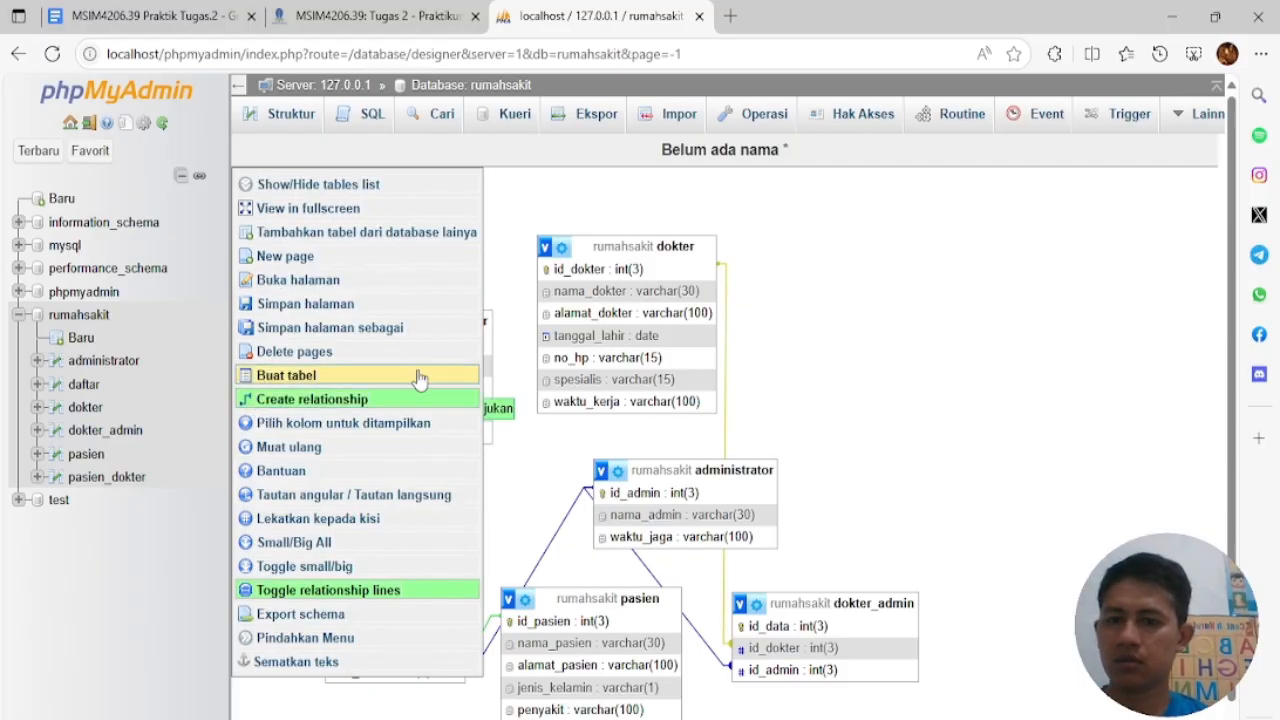
pyautogui.click(485, 366)
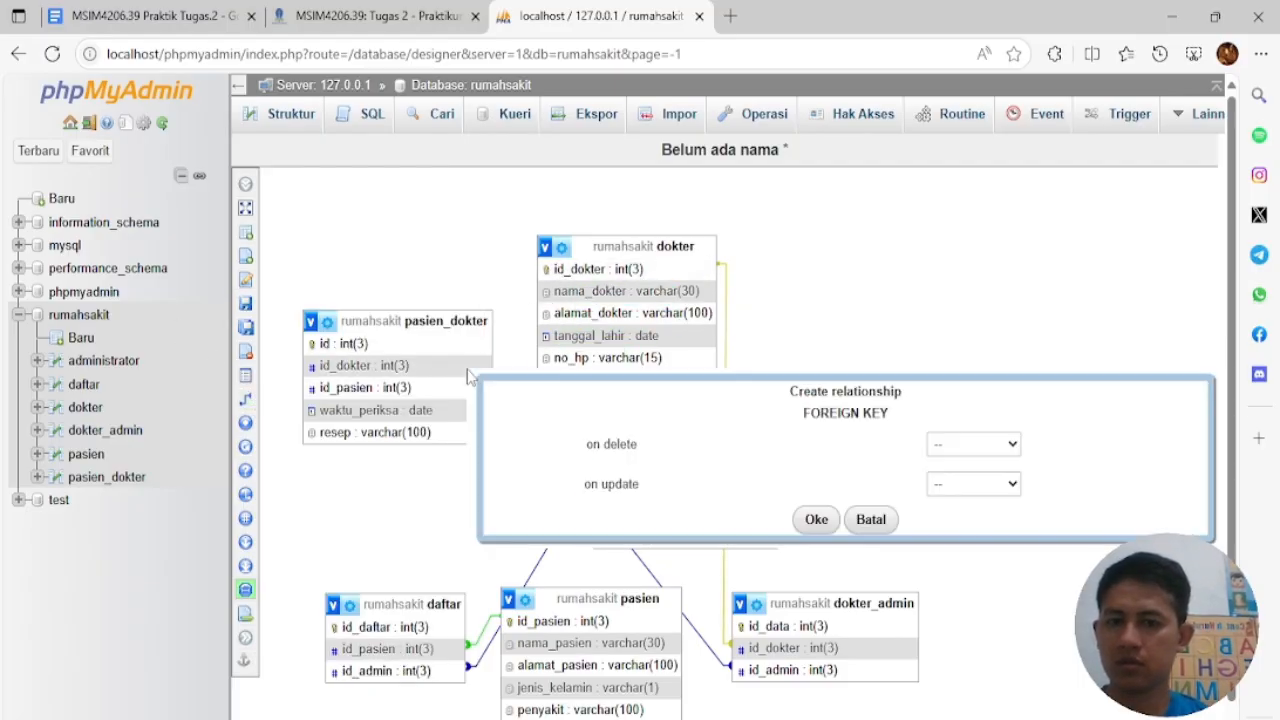
pyautogui.click(958, 446)
pyautogui.click(960, 492)
pyautogui.click(965, 484)
pyautogui.click(965, 532)
pyautogui.click(816, 522)
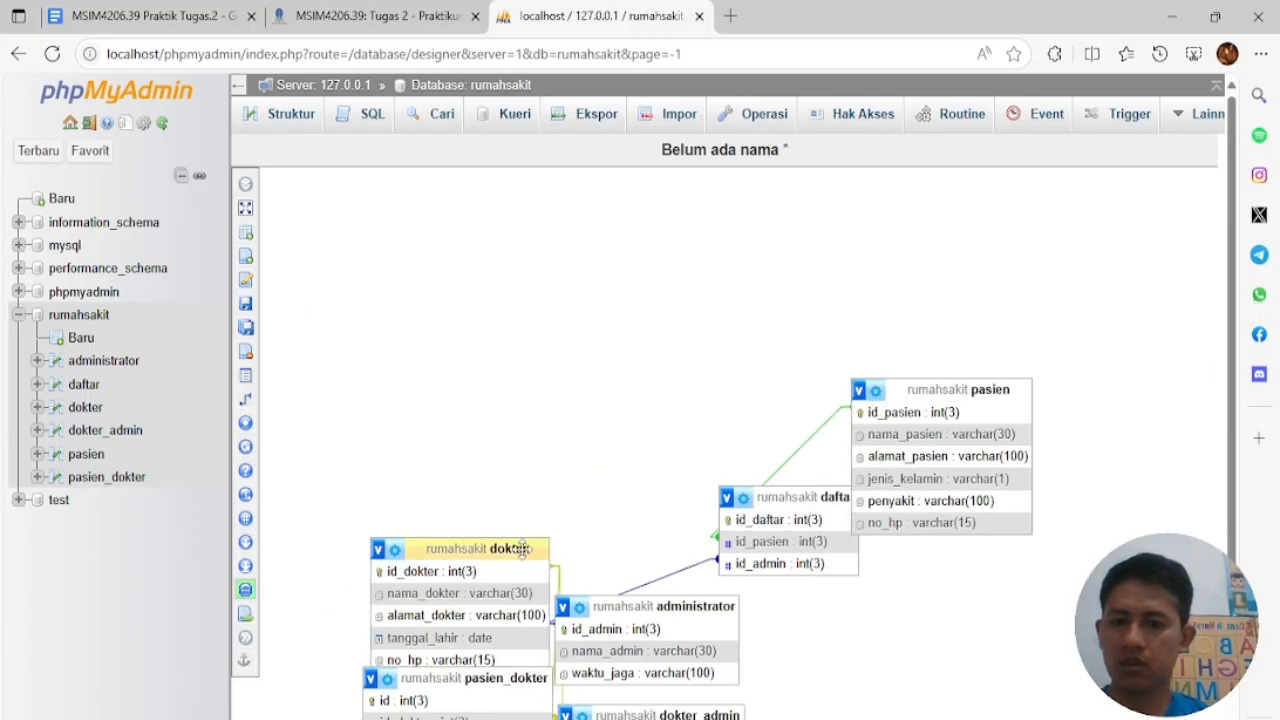
# Reposition the dokter table and start linking pasien.id_pasien to pasien_dokter.id_pasien
pyautogui.moveTo(400, 536); pyautogui.dragTo(767, 371)
pyautogui.moveTo(641, 500); pyautogui.dragTo(455, 474)
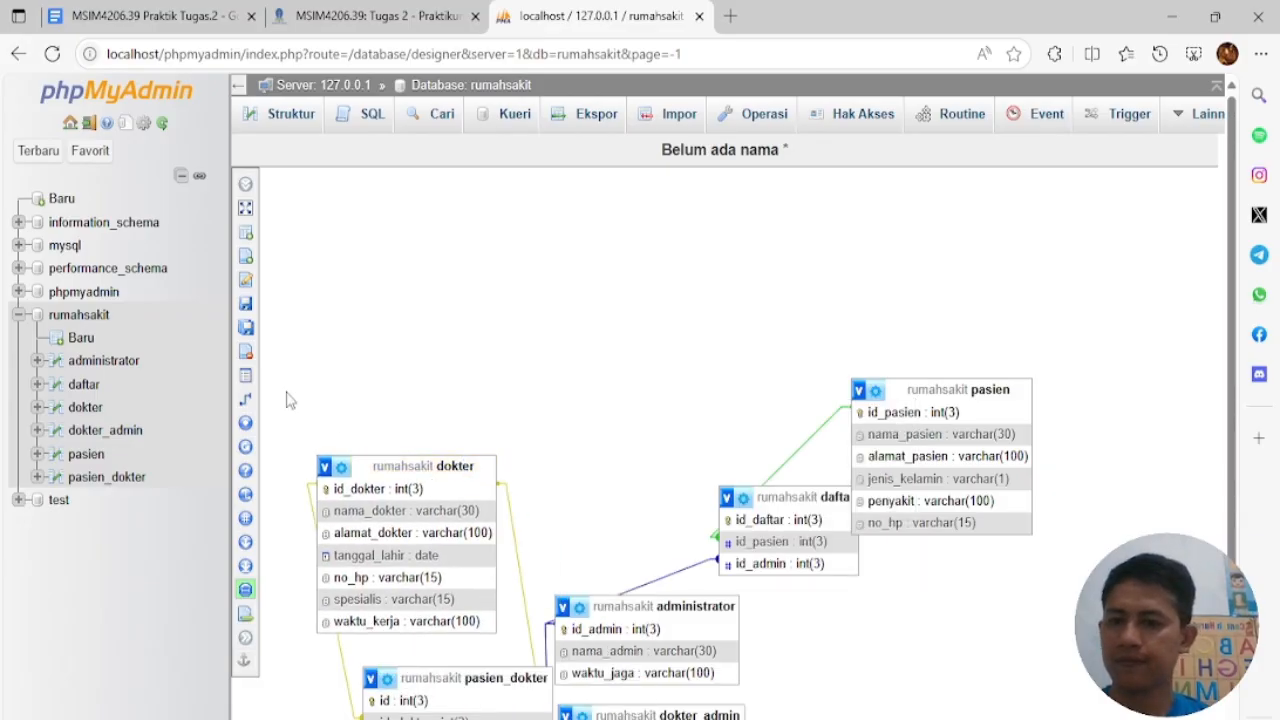
pyautogui.click(386, 400)
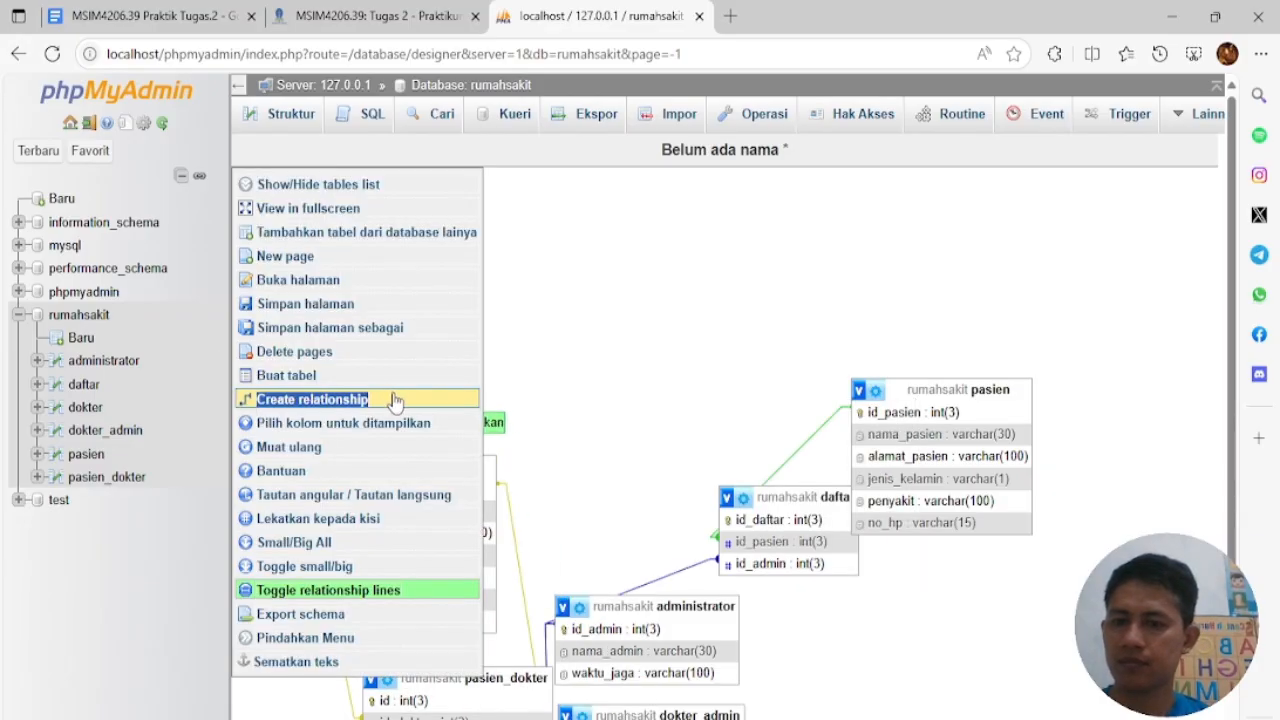
pyautogui.click(898, 413)
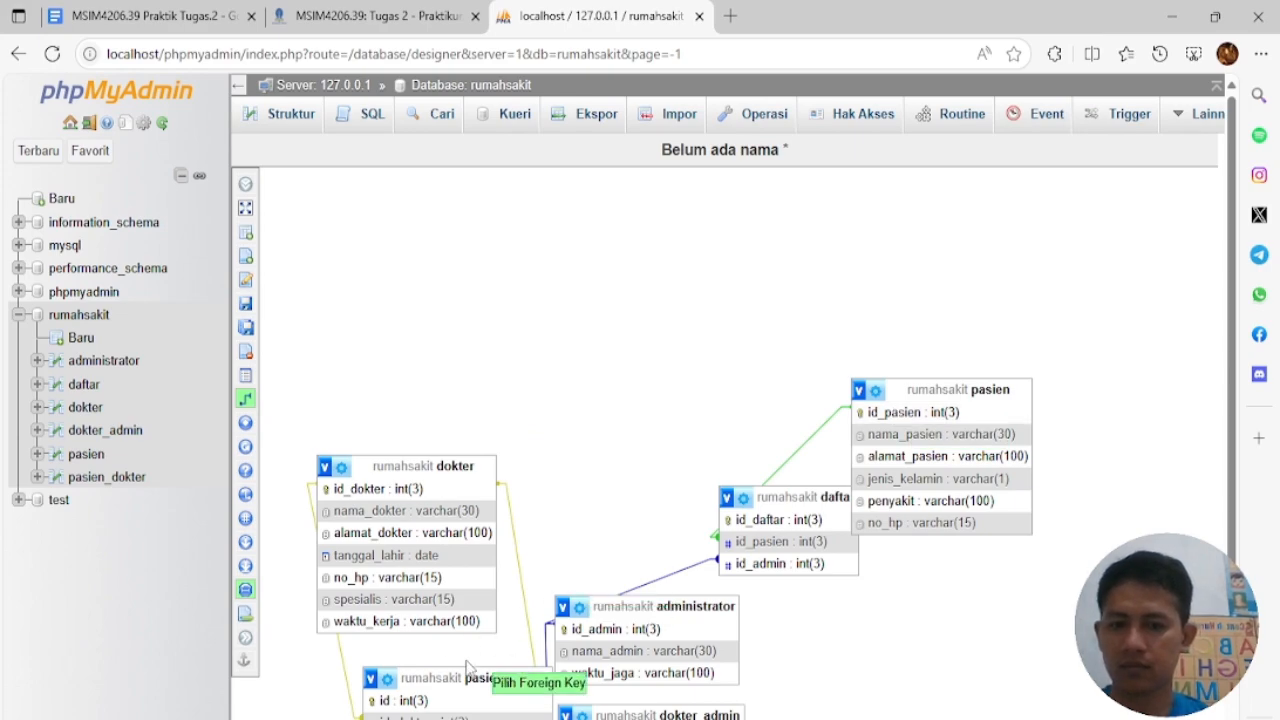
pyautogui.click(380, 398)
pyautogui.scroll(-1, 1233, 365)
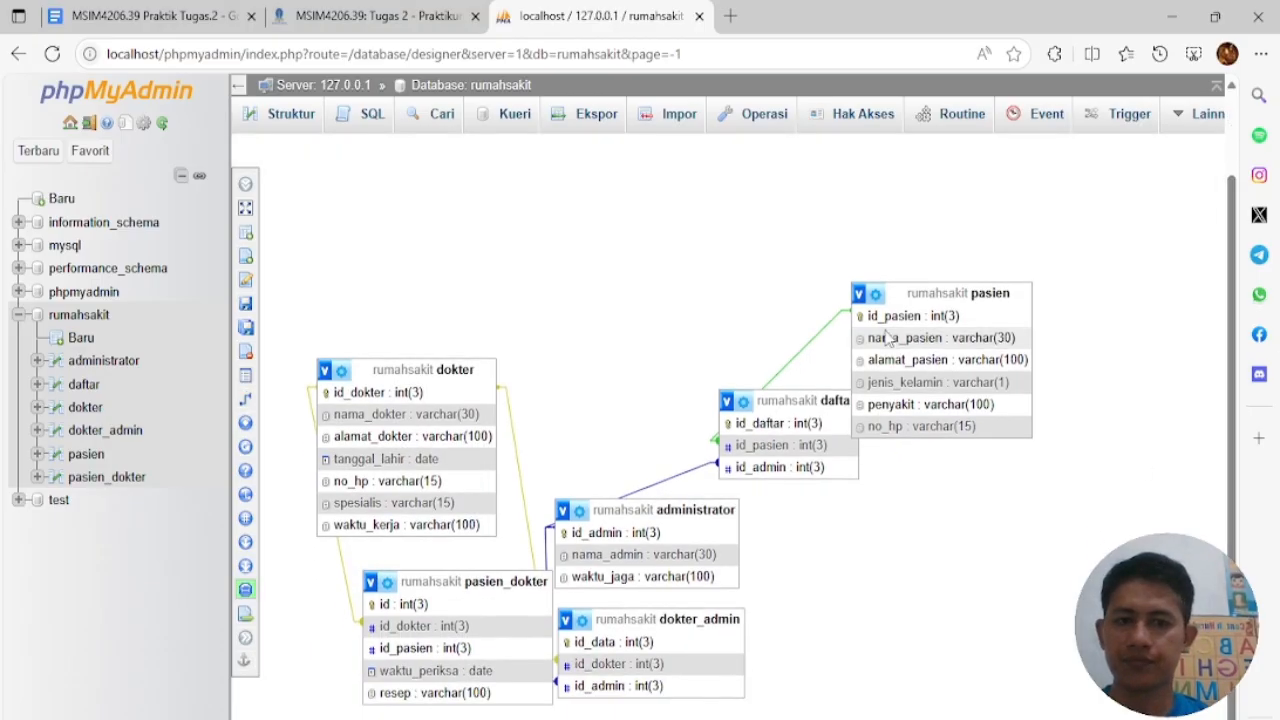
pyautogui.click(248, 400)
pyautogui.click(870, 318)
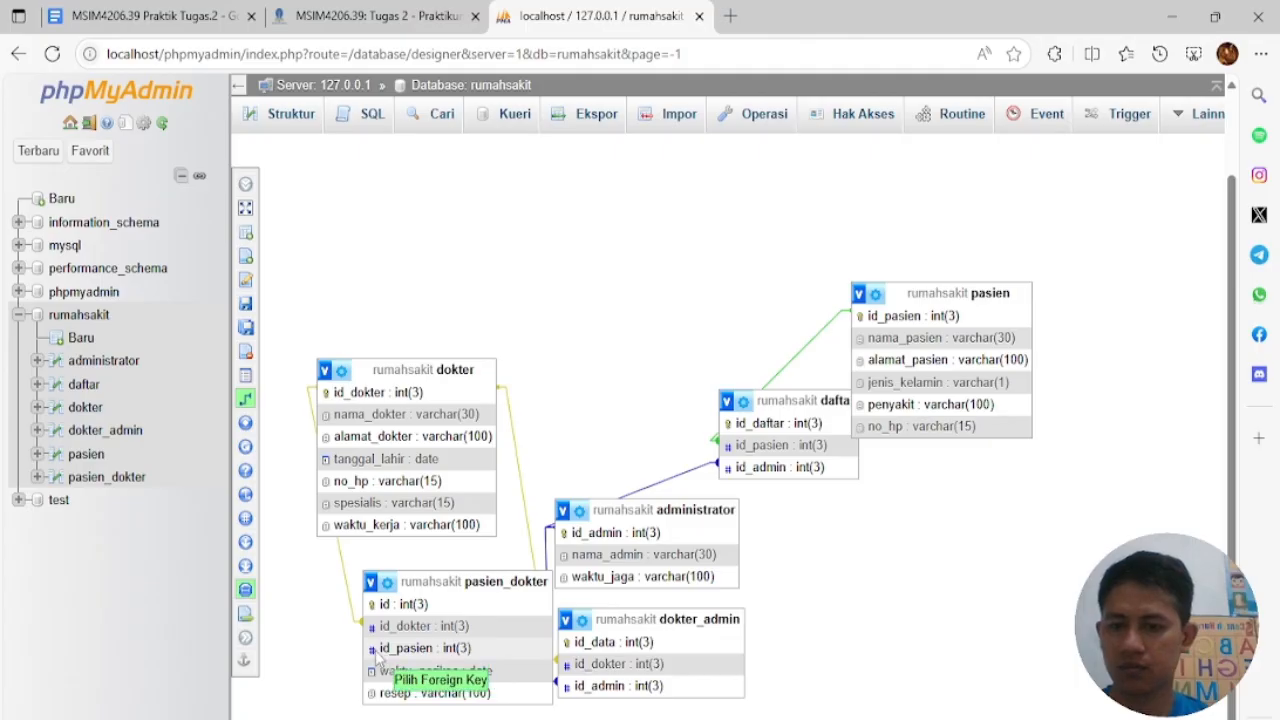
pyautogui.click(414, 650)
# Set CASCADE for on delete and on update and confirm the id_pasien link
pyautogui.scroll(-1, 940, 712)
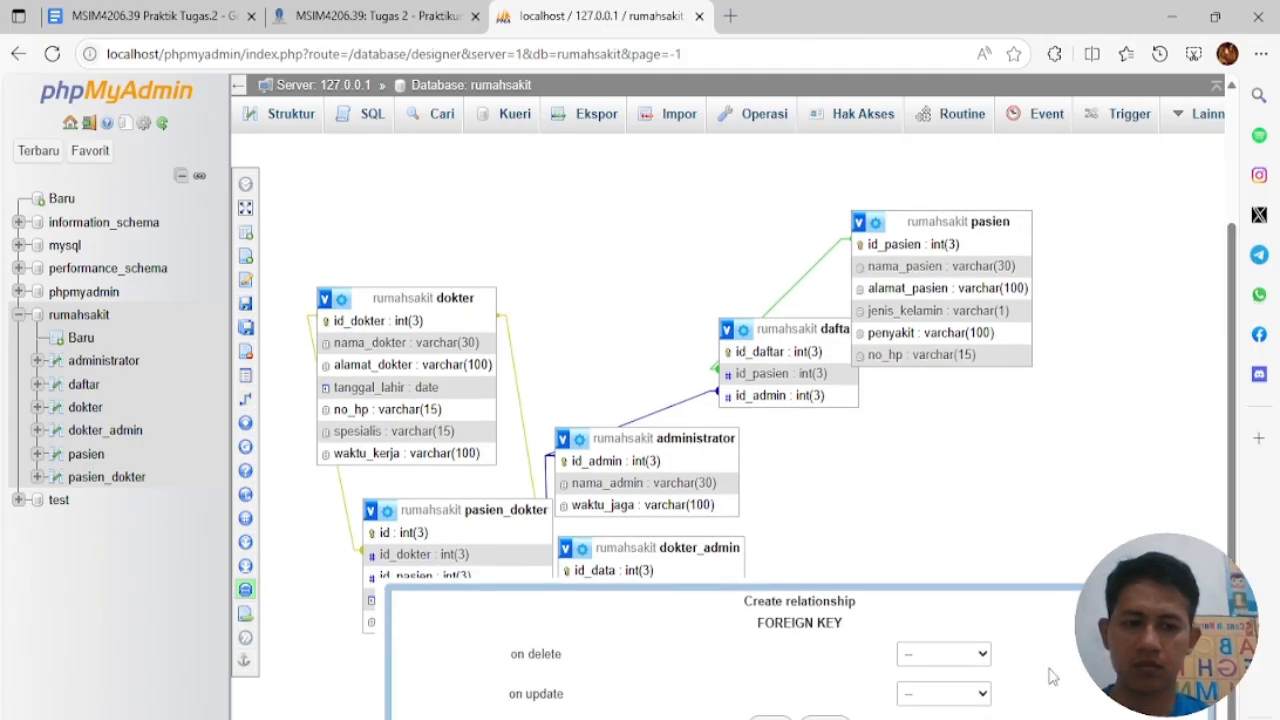
pyautogui.click(943, 654)
pyautogui.click(933, 553)
pyautogui.click(943, 693)
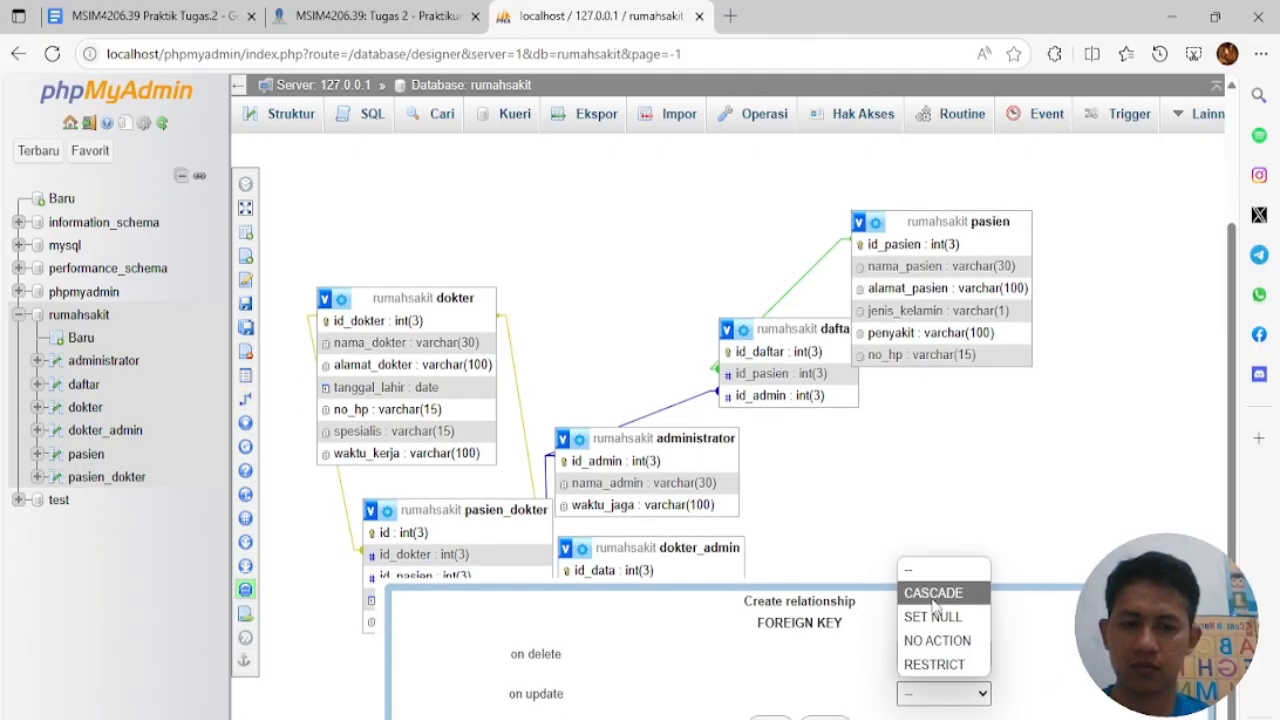
pyautogui.click(933, 592)
pyautogui.click(771, 717)
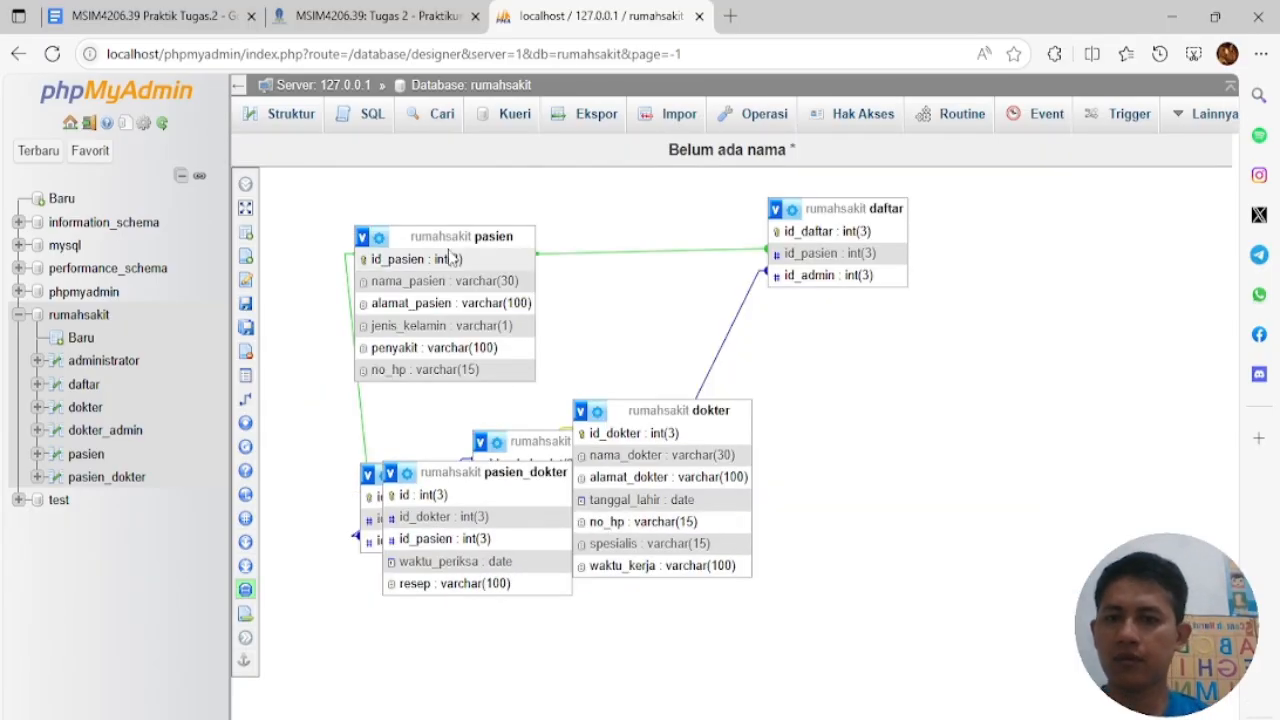
# Rearrange the pasien, daftar and dokter tables on the Designer canvas
pyautogui.moveTo(444, 240); pyautogui.dragTo(611, 222)
pyautogui.moveTo(810, 209); pyautogui.dragTo(817, 212)
pyautogui.moveTo(686, 409); pyautogui.dragTo(892, 522)
pyautogui.moveTo(632, 441); pyautogui.dragTo(1004, 371)
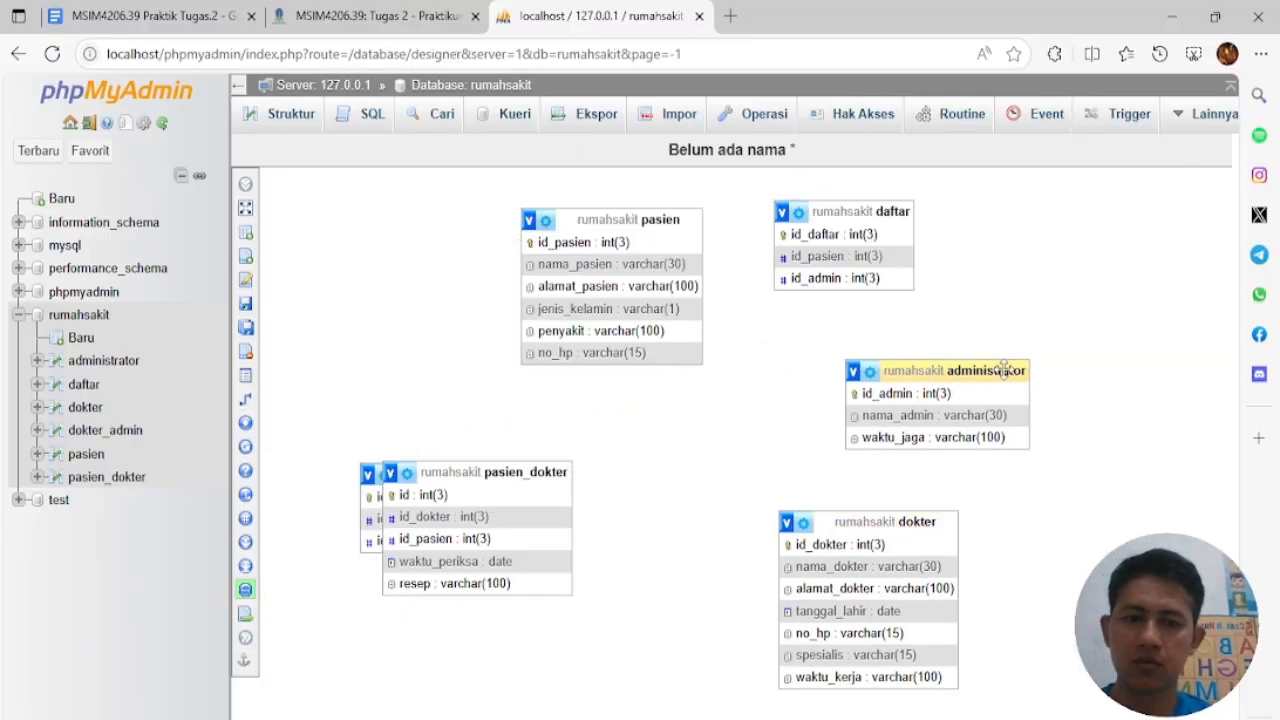
# Move pasien_dokter, dokter_admin, dokter and administrator tables into a tidier arrangement
pyautogui.moveTo(493, 472); pyautogui.dragTo(561, 591)
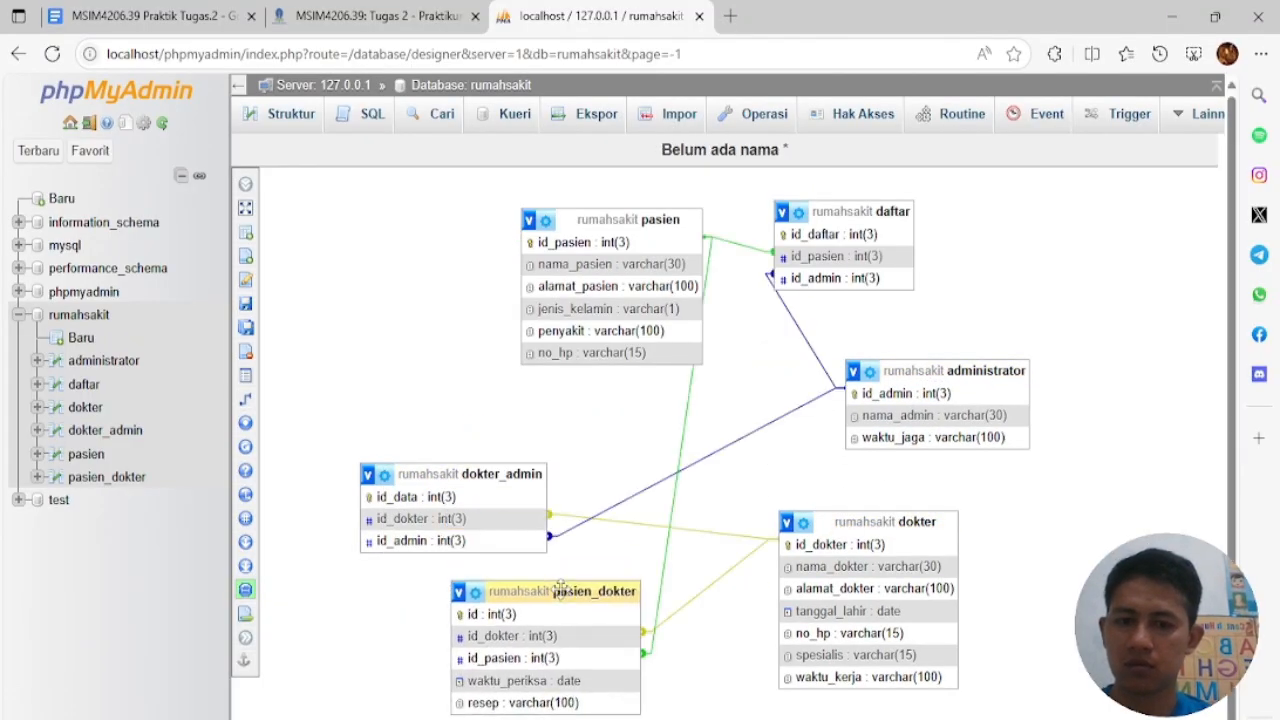
pyautogui.moveTo(510, 480); pyautogui.dragTo(477, 408)
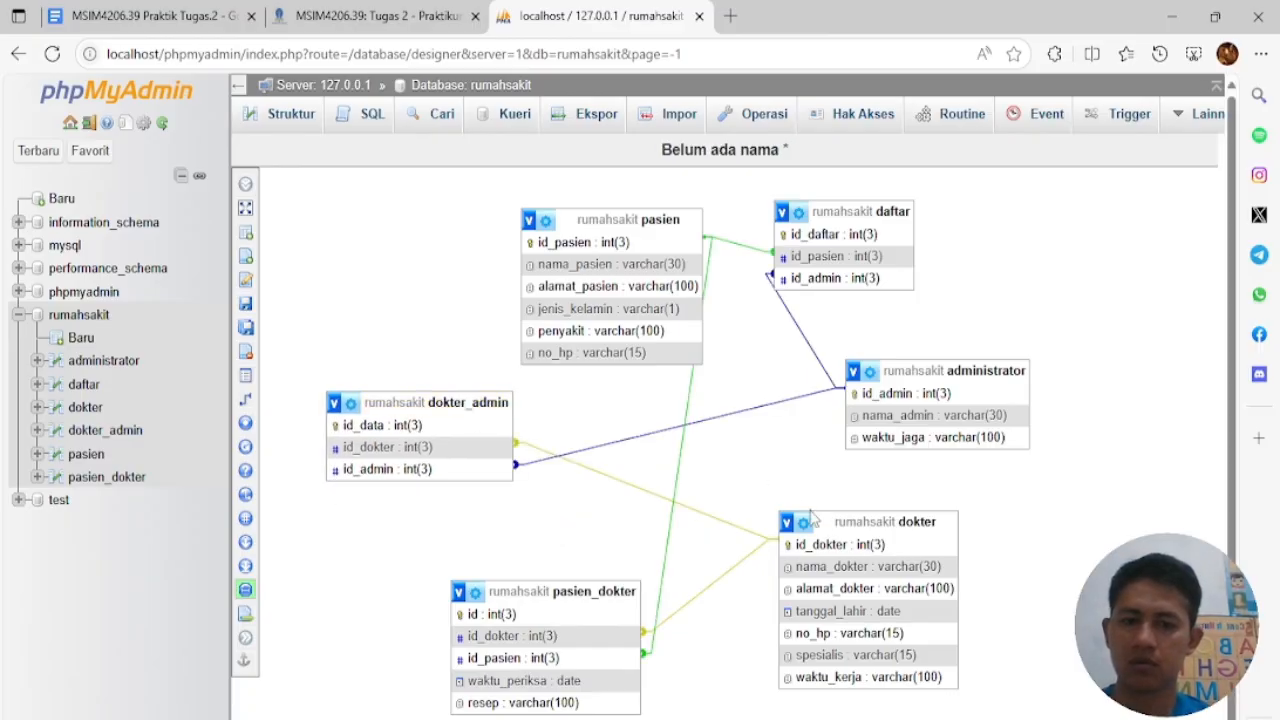
pyautogui.moveTo(774, 514); pyautogui.dragTo(371, 302)
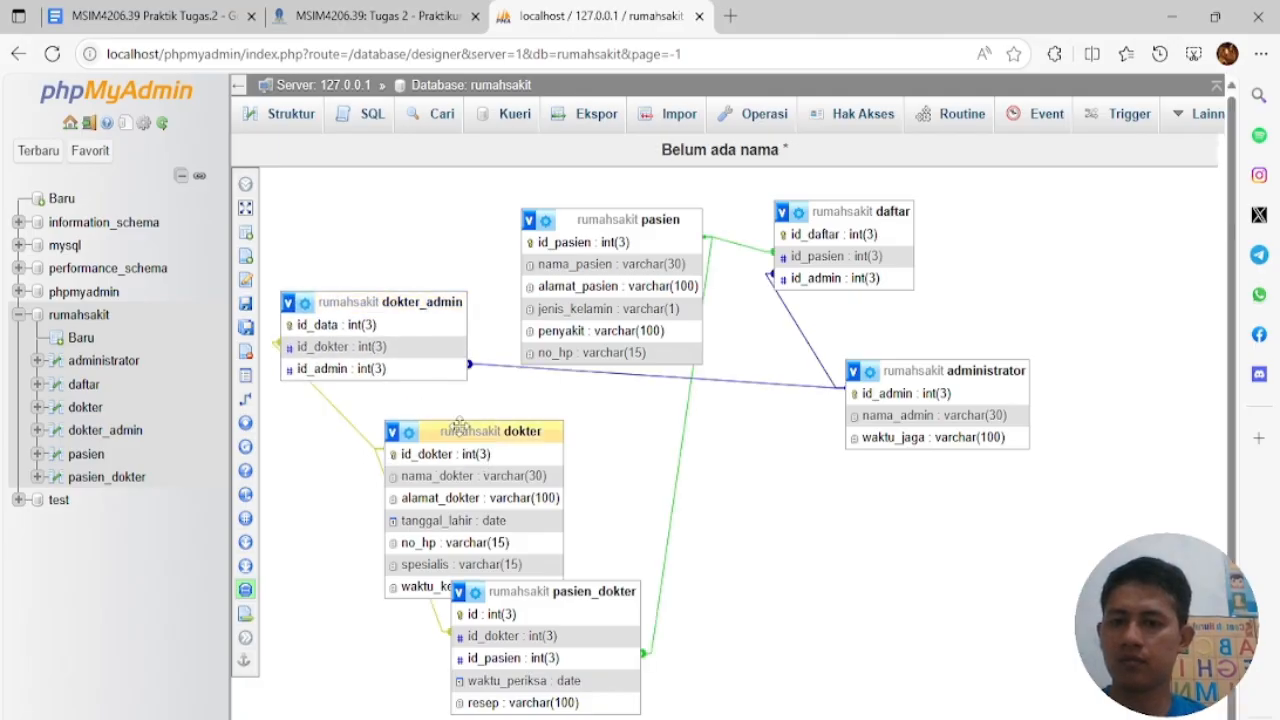
pyautogui.moveTo(470, 431); pyautogui.dragTo(367, 443)
pyautogui.moveTo(521, 585); pyautogui.dragTo(627, 494)
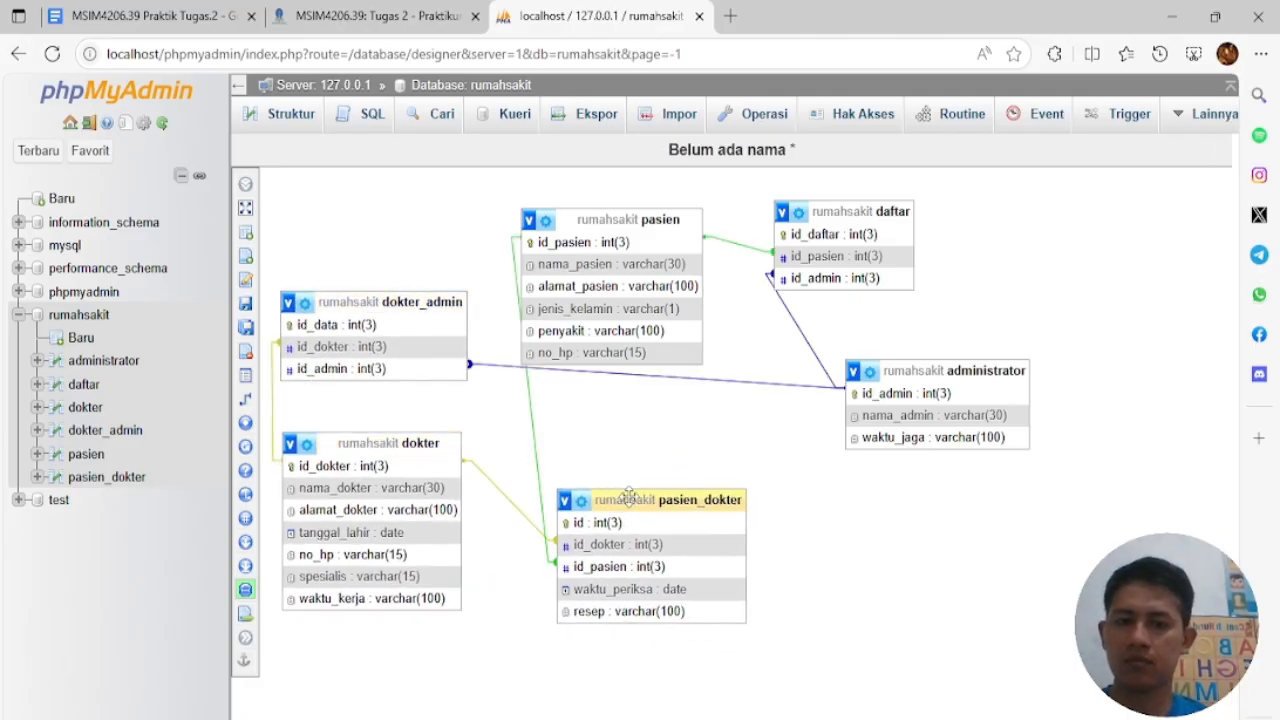
pyautogui.moveTo(916, 372); pyautogui.dragTo(931, 495)
pyautogui.moveTo(660, 220); pyautogui.dragTo(707, 221)
pyautogui.moveTo(835, 212); pyautogui.dragTo(912, 257)
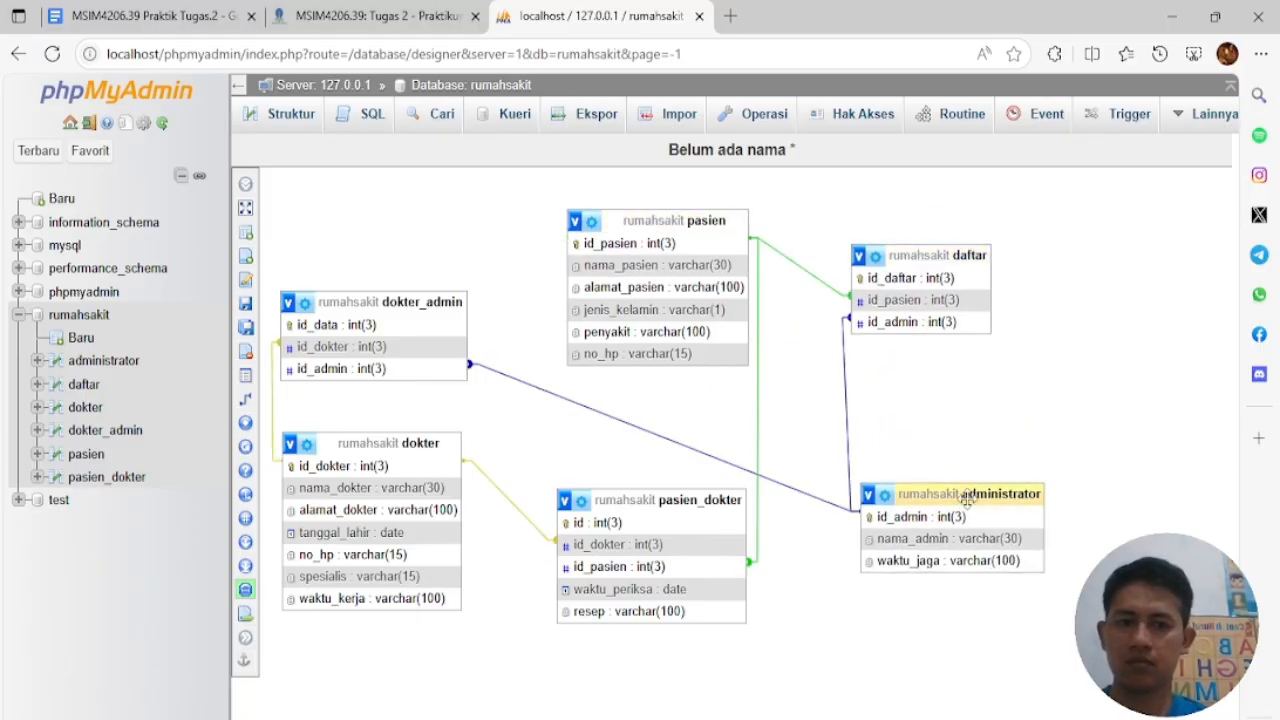
# Finish placing the administrator, pasien, dokter and daftar tables, then show the Tugas 2 ERD
pyautogui.moveTo(955, 487); pyautogui.dragTo(529, 172)
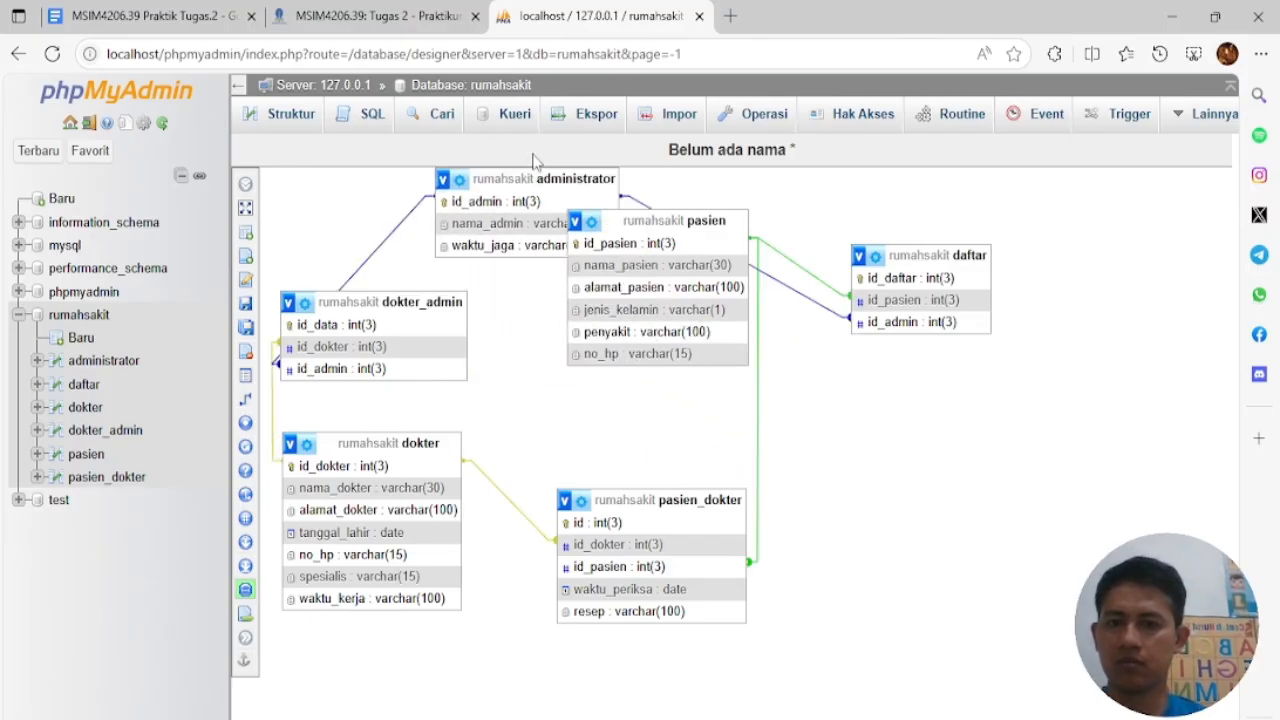
pyautogui.moveTo(625, 218); pyautogui.dragTo(838, 404)
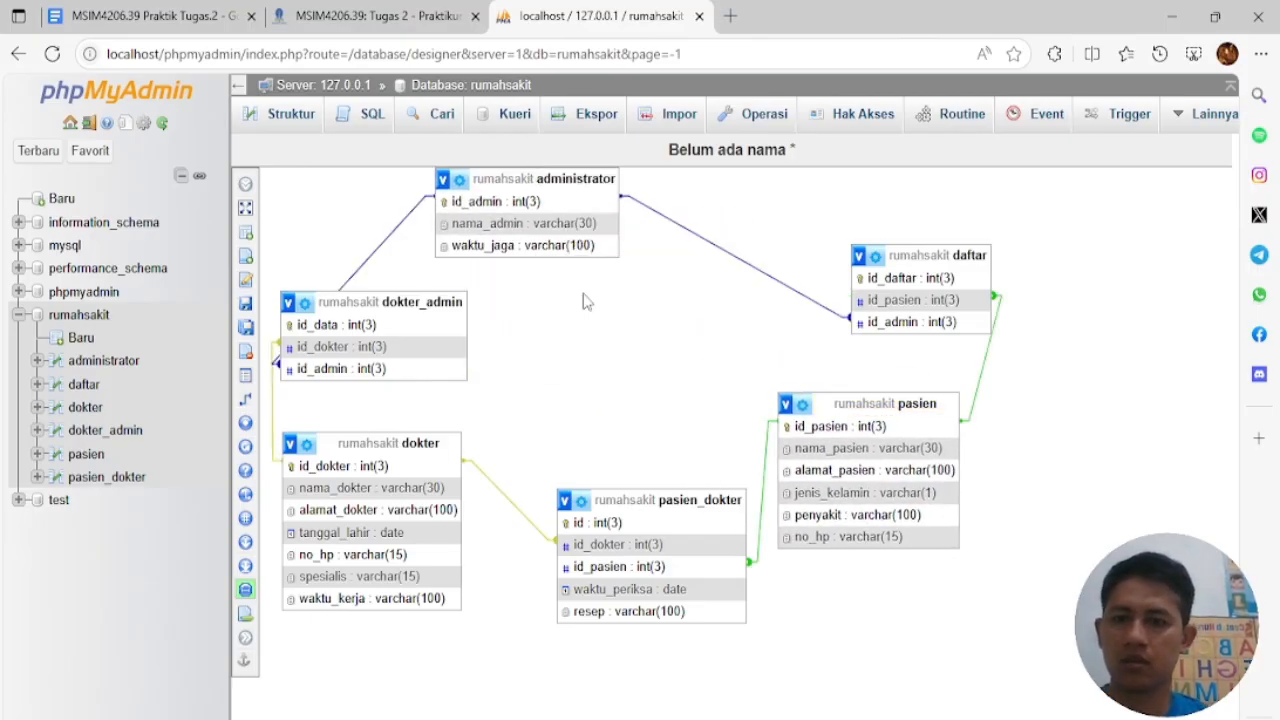
pyautogui.moveTo(500, 178); pyautogui.dragTo(597, 207)
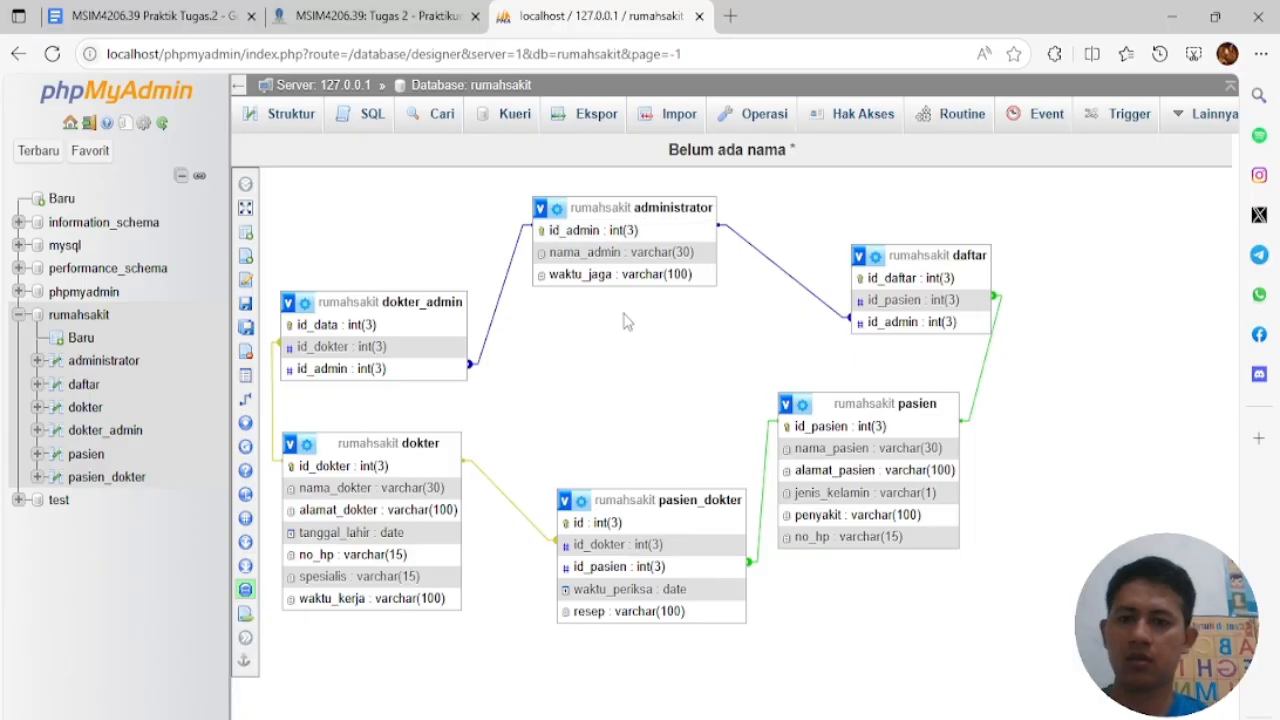
pyautogui.moveTo(429, 444)
pyautogui.mouseDown()
pyautogui.moveTo(441, 450)
pyautogui.moveTo(411, 451)
pyautogui.mouseUp()
pyautogui.moveTo(887, 248); pyautogui.dragTo(851, 248)
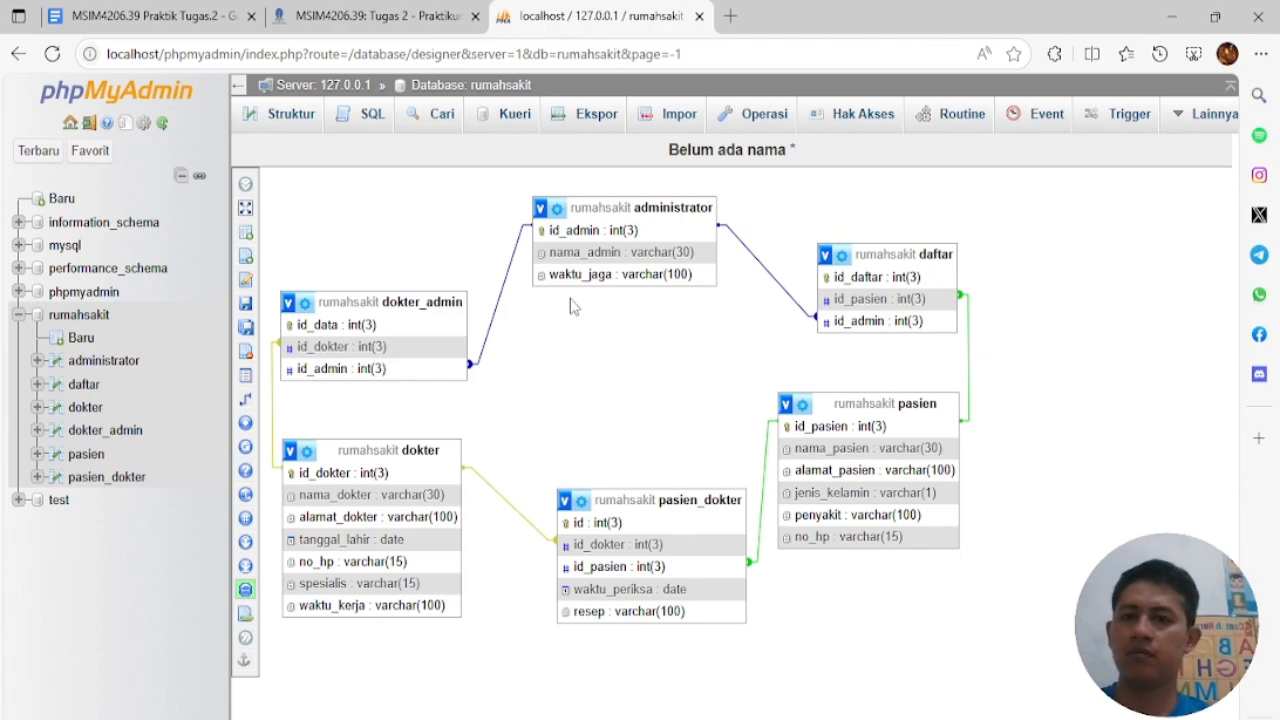
pyautogui.moveTo(828, 718)
pyautogui.click(930, 640)
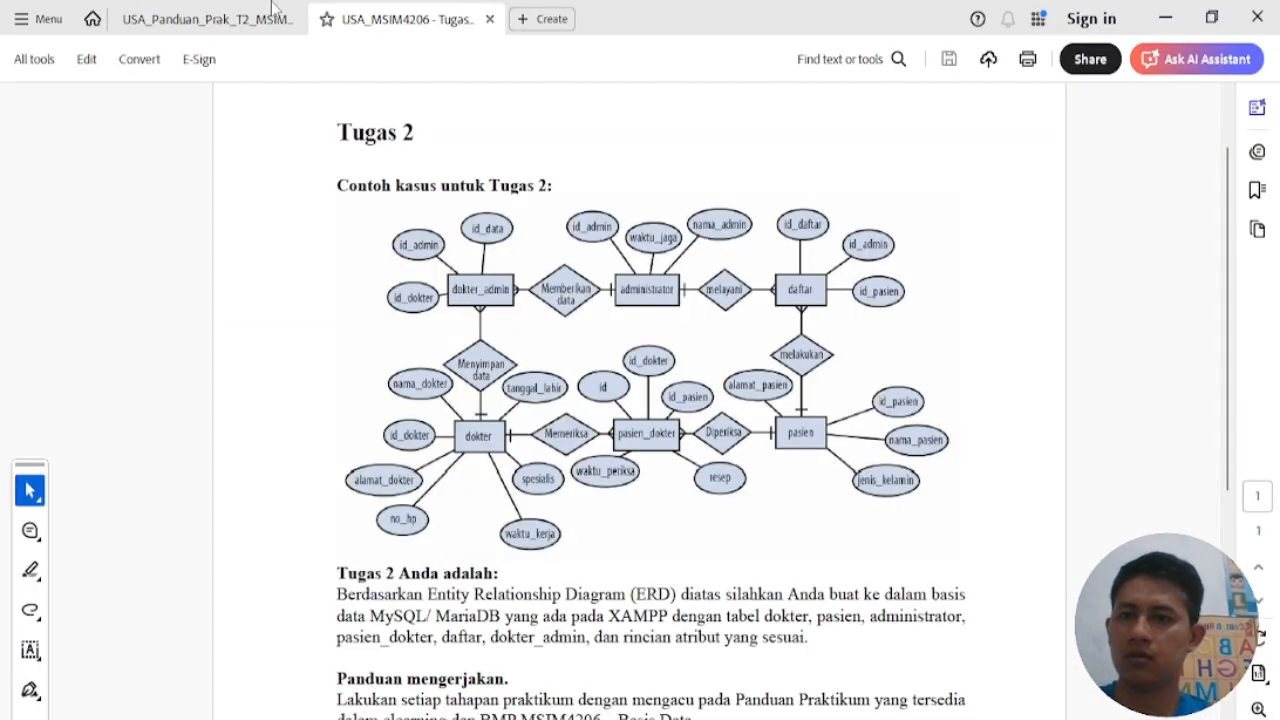
# Scroll the practicum guide PDF to section 3, DML, then minimize Acrobat
pyautogui.click(283, 10)
pyautogui.scroll(-10, 480, 400)
pyautogui.moveTo(1230, 186); pyautogui.dragTo(1243, 378)
pyautogui.scroll(6, 997, 405)
pyautogui.scroll(3, 997, 405)
pyautogui.scroll(-15, 997, 405)
pyautogui.scroll(-20, 997, 412)
pyautogui.scroll(-20, 997, 412)
pyautogui.scroll(-10, 997, 412)
pyautogui.scroll(6, 997, 412)
pyautogui.scroll(-8, 997, 412)
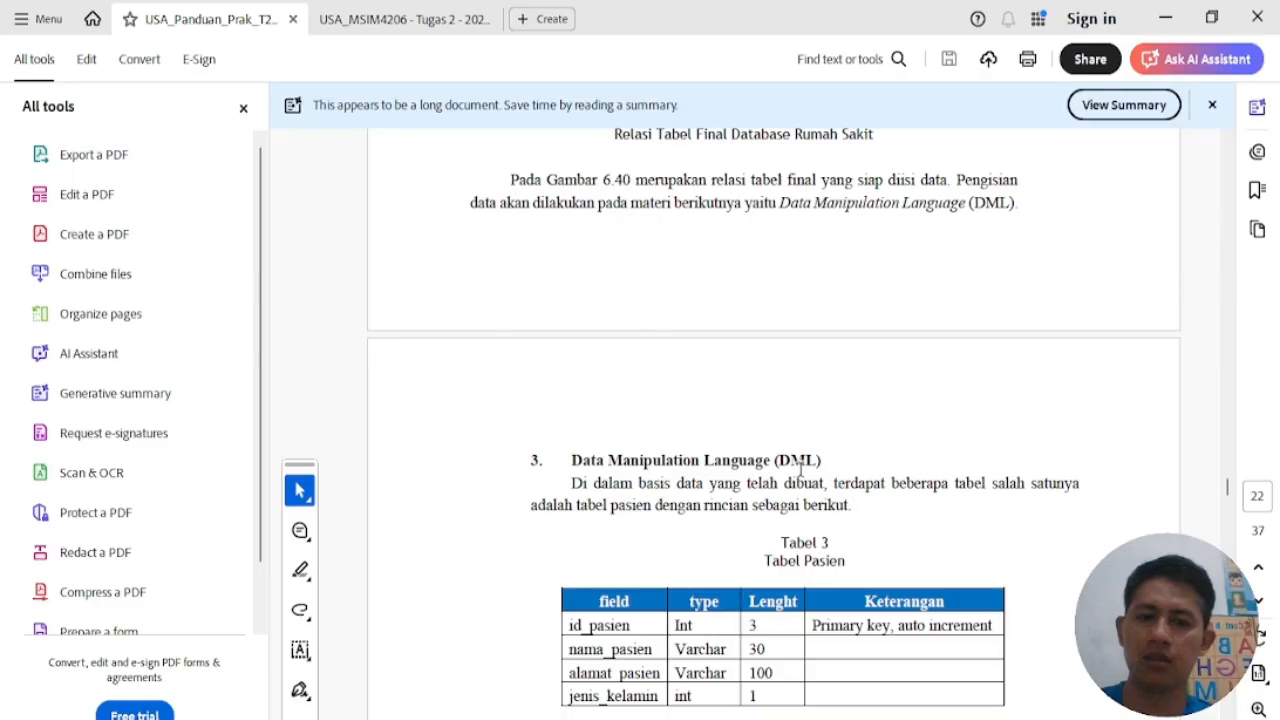
pyautogui.scroll(-2, 800, 470)
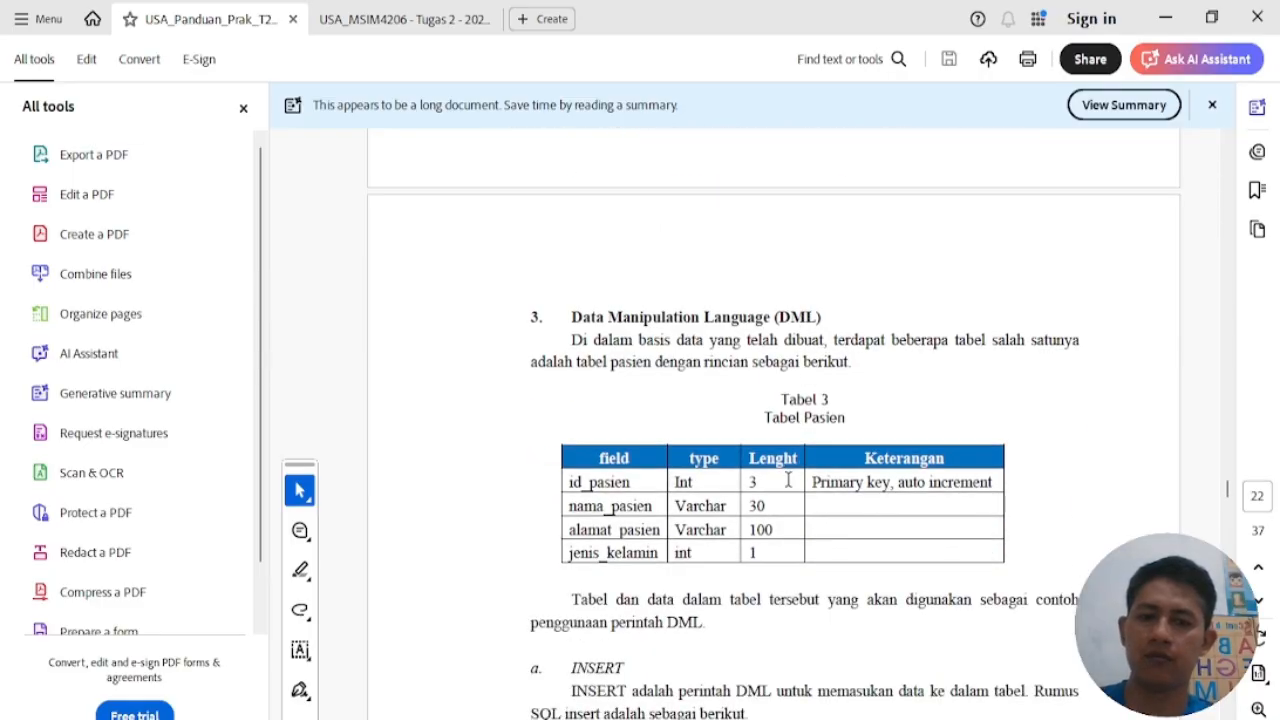
pyautogui.click(1179, 8)
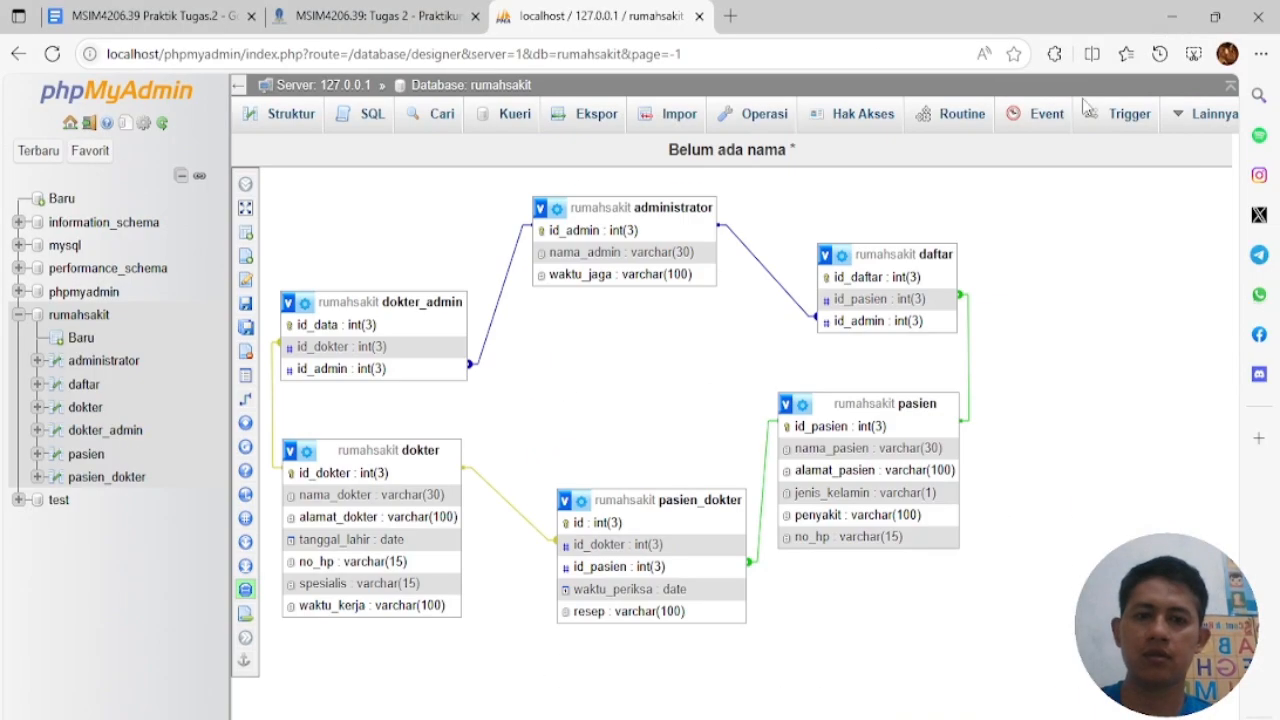
# Fill an administrator INSERT template in the SQL tab with id 1, an admin name and shift Pagi
pyautogui.click(115, 362)
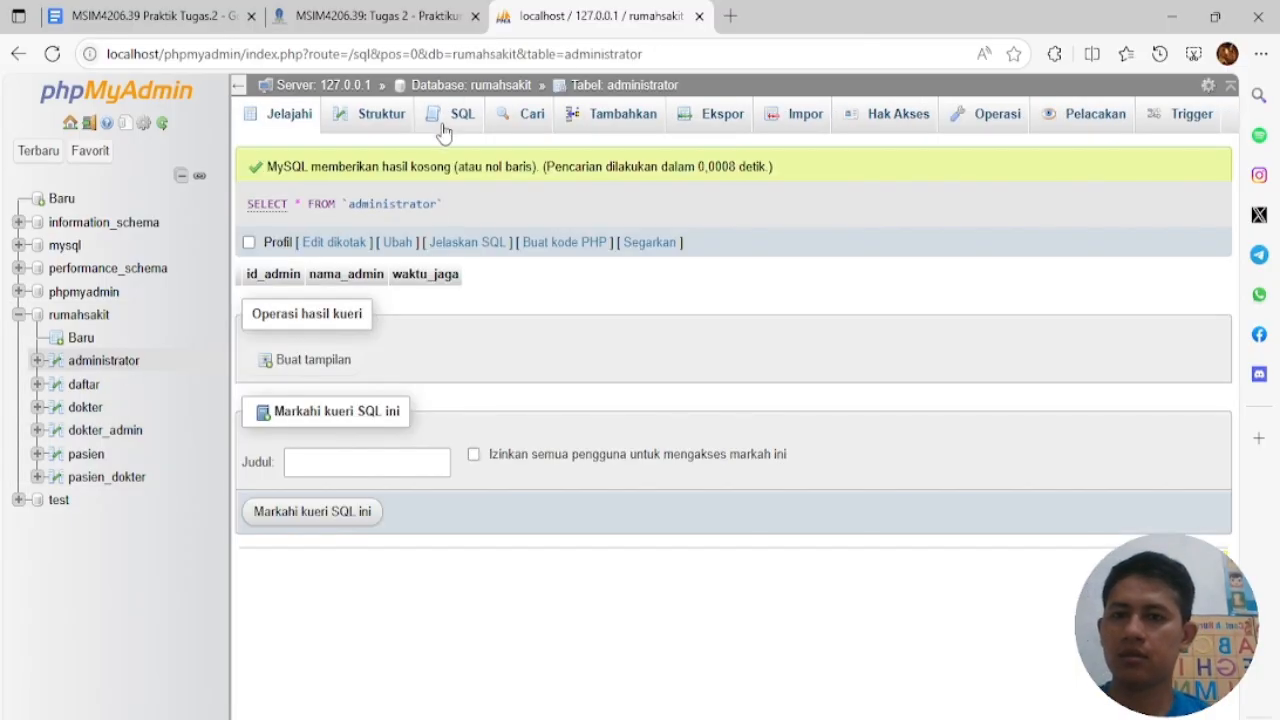
pyautogui.click(443, 120)
pyautogui.click(435, 545)
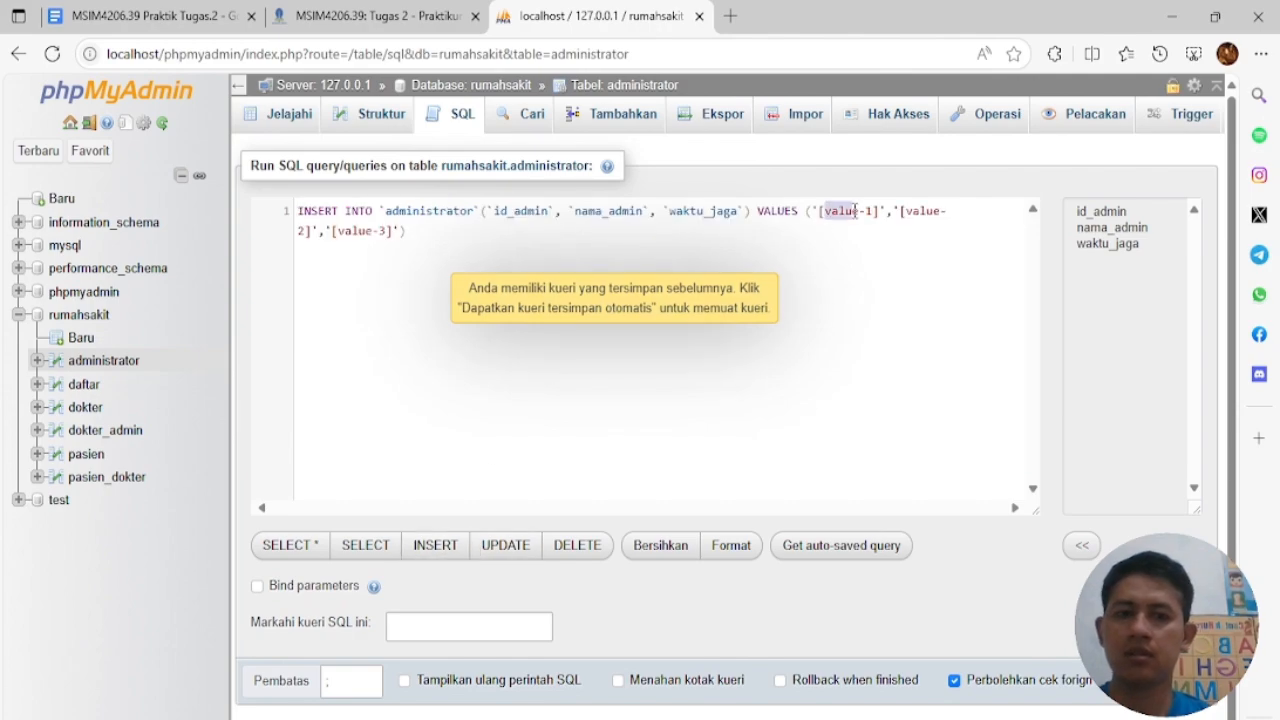
pyautogui.moveTo(824, 211); pyautogui.dragTo(869, 211)
pyautogui.click(847, 265)
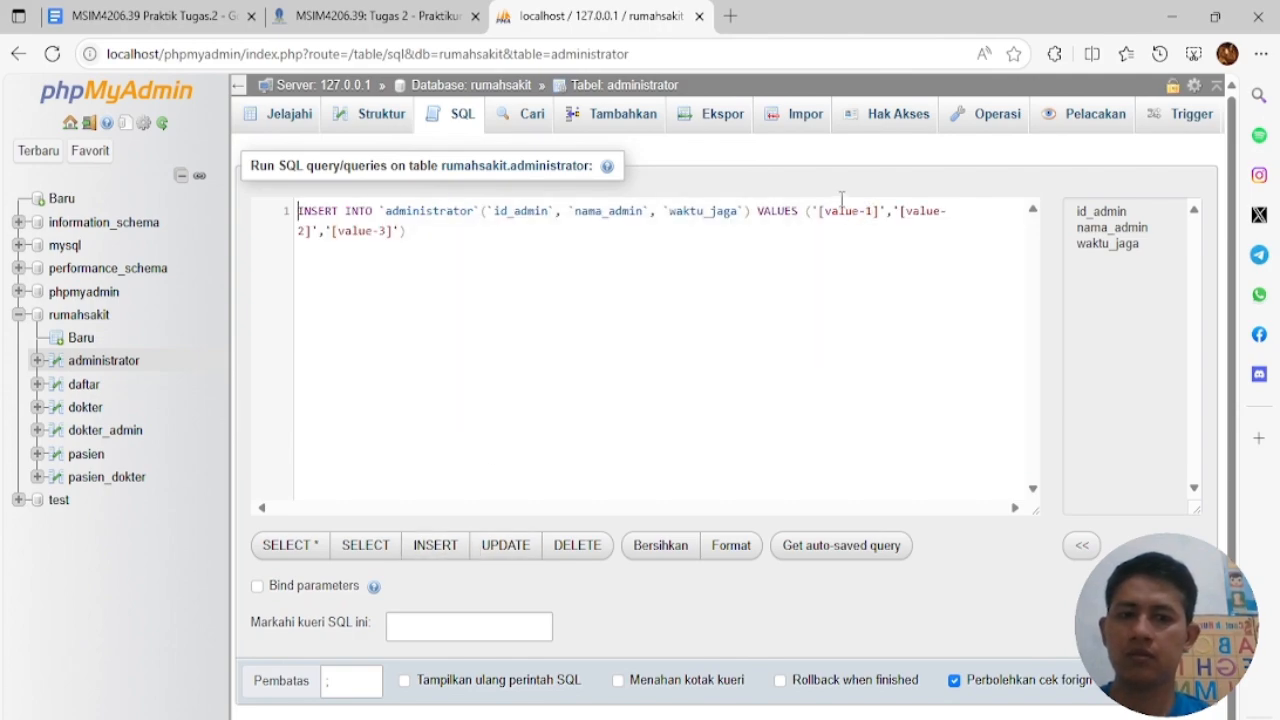
pyautogui.doubleClick(843, 211)
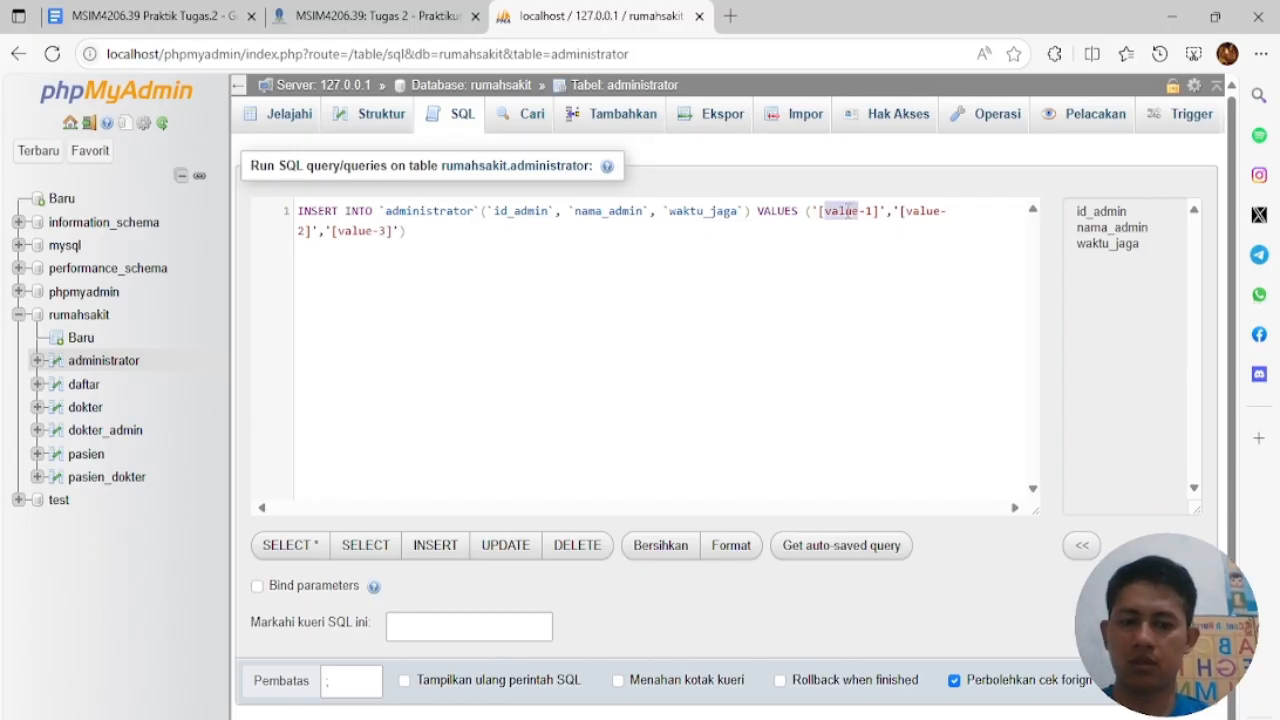
pyautogui.press('BackSpace')
pyautogui.press('Delete')
pyautogui.write('0')
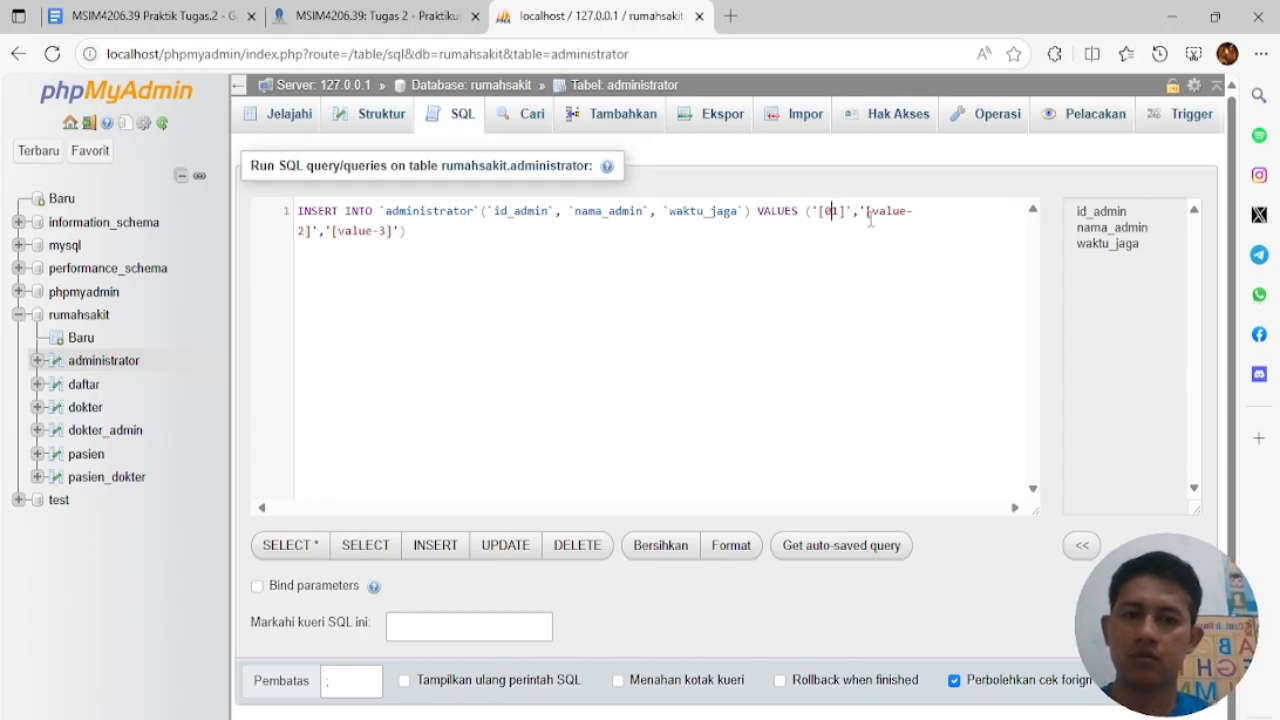
pyautogui.press('BackSpace')
pyautogui.moveTo(860, 211); pyautogui.dragTo(916, 211)
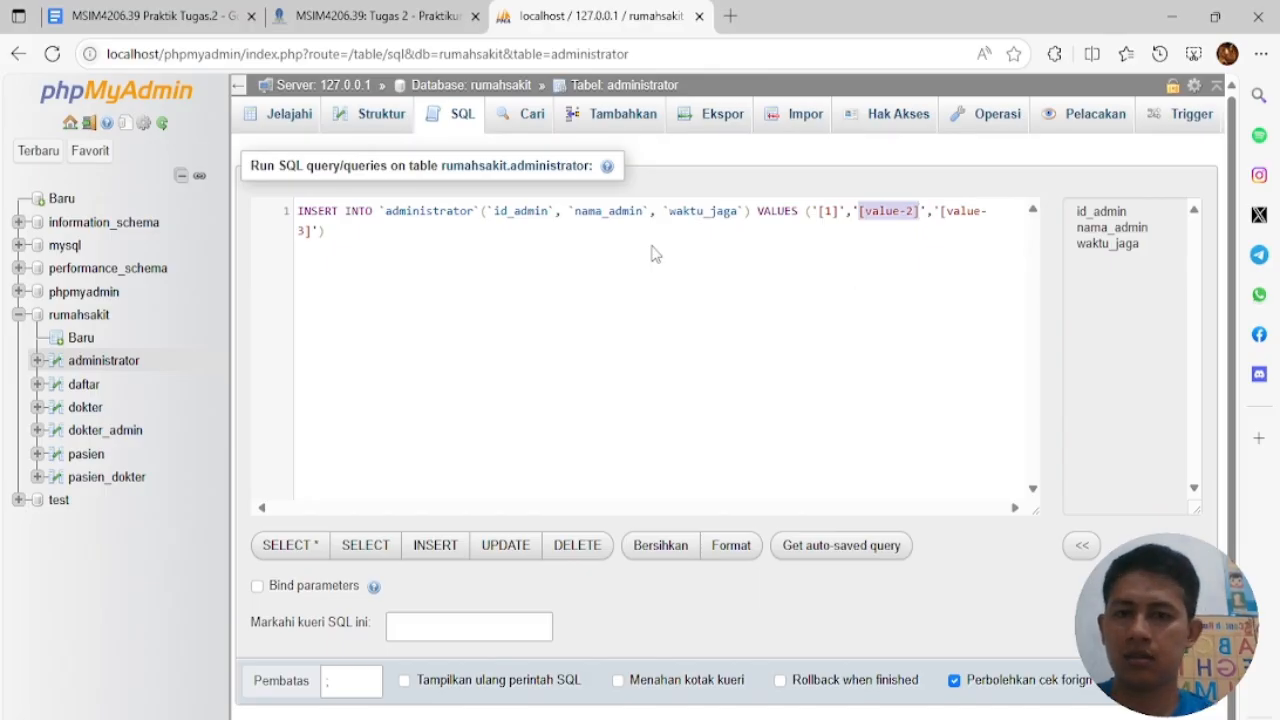
pyautogui.write('Jono')
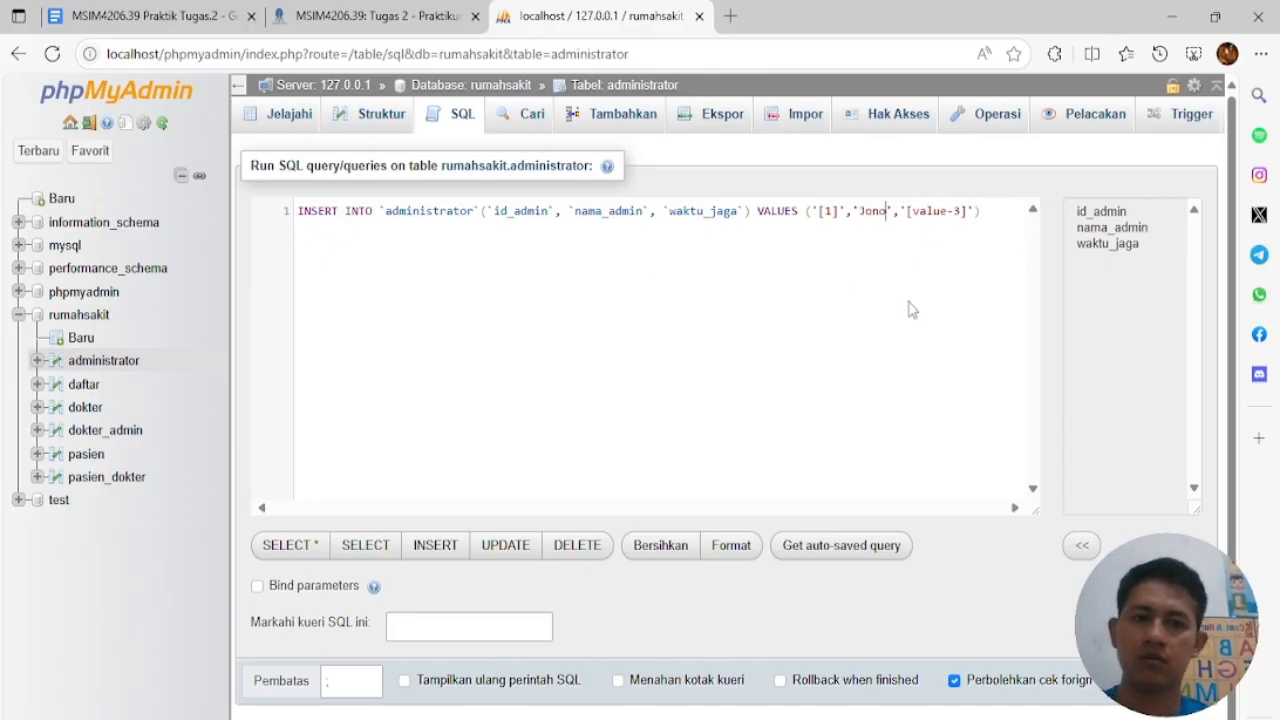
pyautogui.moveTo(907, 211); pyautogui.dragTo(608, 211)
pyautogui.write('Pagi')
# Duplicate the statement as id 2 with a second admin name and shift Siang
pyautogui.click(984, 217)
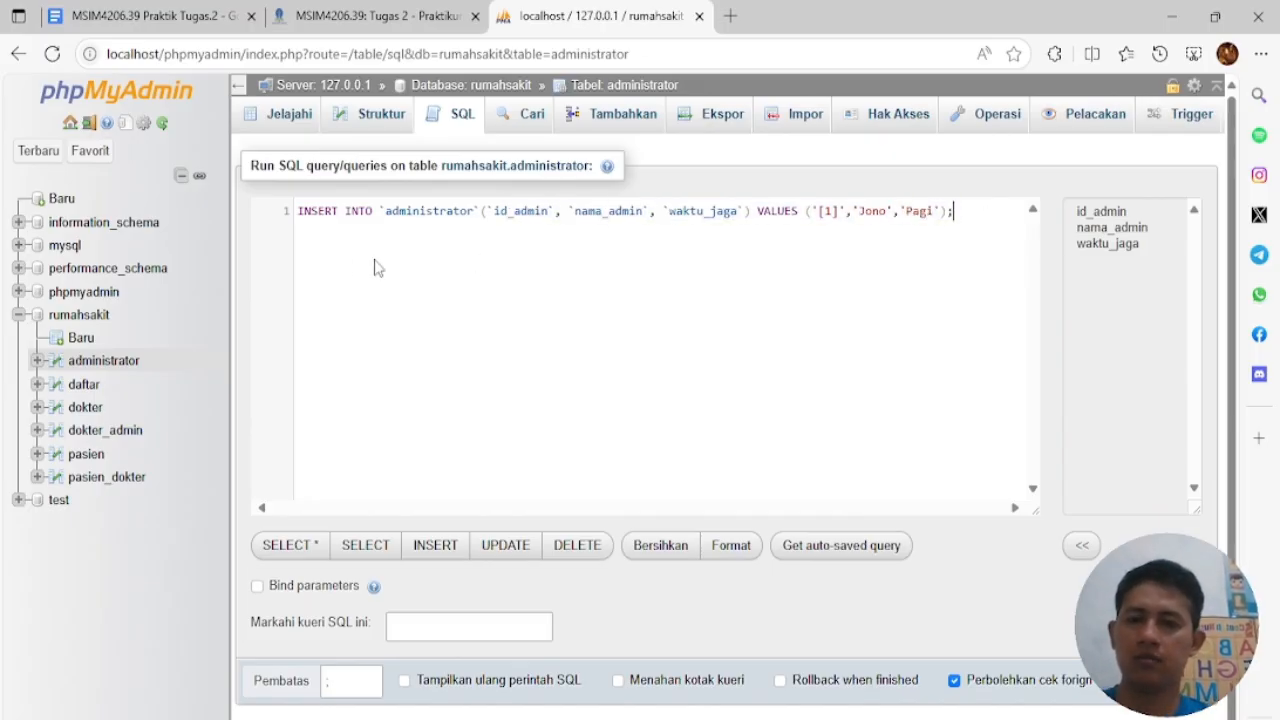
pyautogui.moveTo(405, 264); pyautogui.dragTo(300, 198)
pyautogui.hotkey('ctrl', 'c')
pyautogui.click(972, 215)
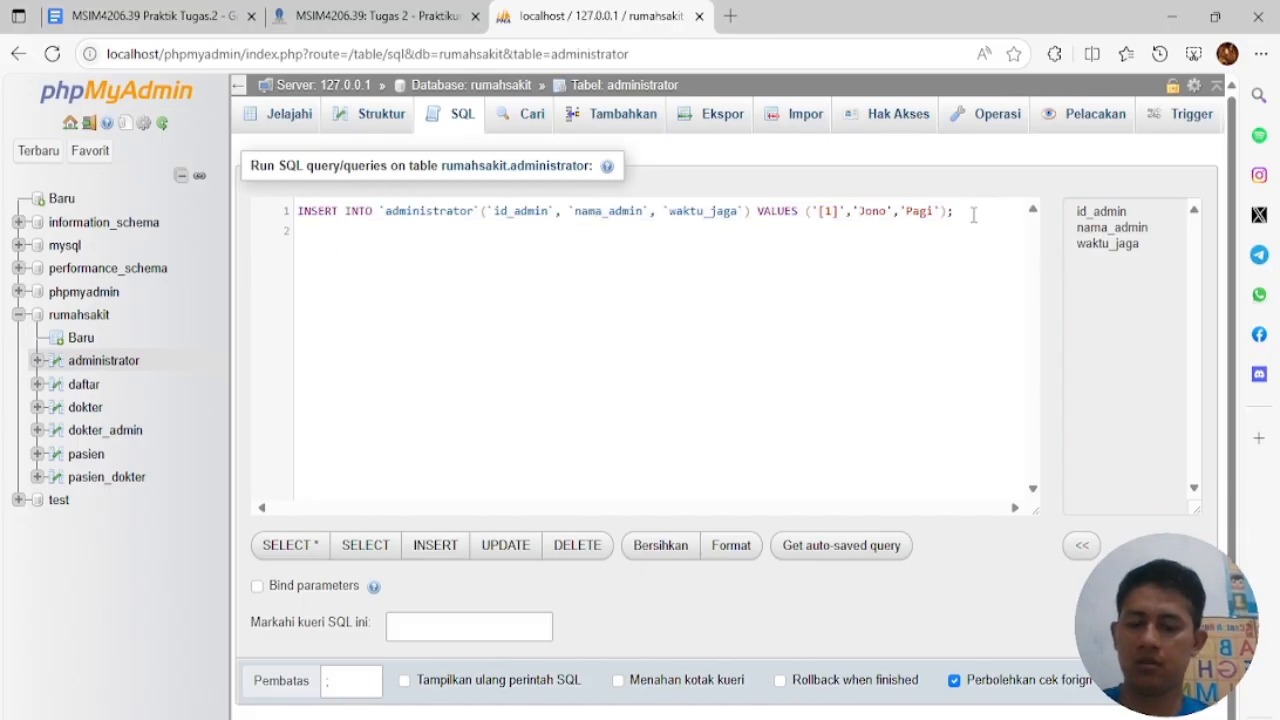
pyautogui.hotkey('ctrl', 'v')
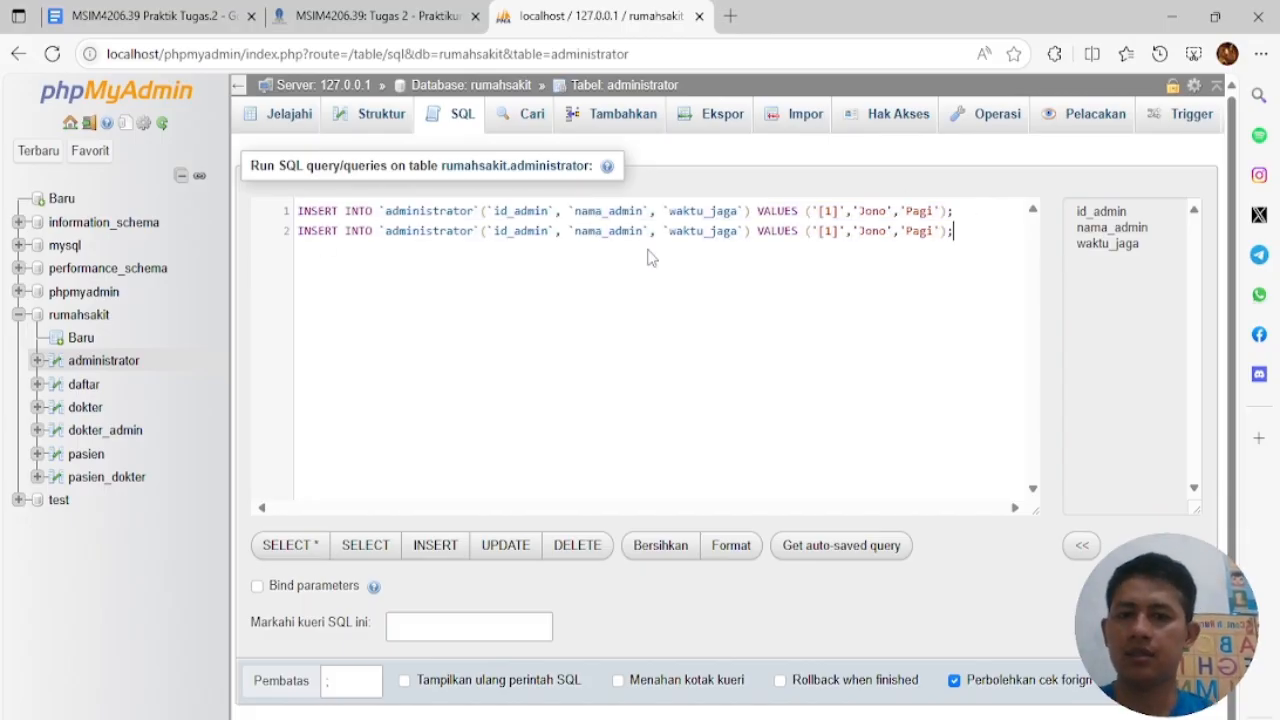
pyautogui.write('2')
pyautogui.doubleClick(866, 230)
pyautogui.write('Putri')
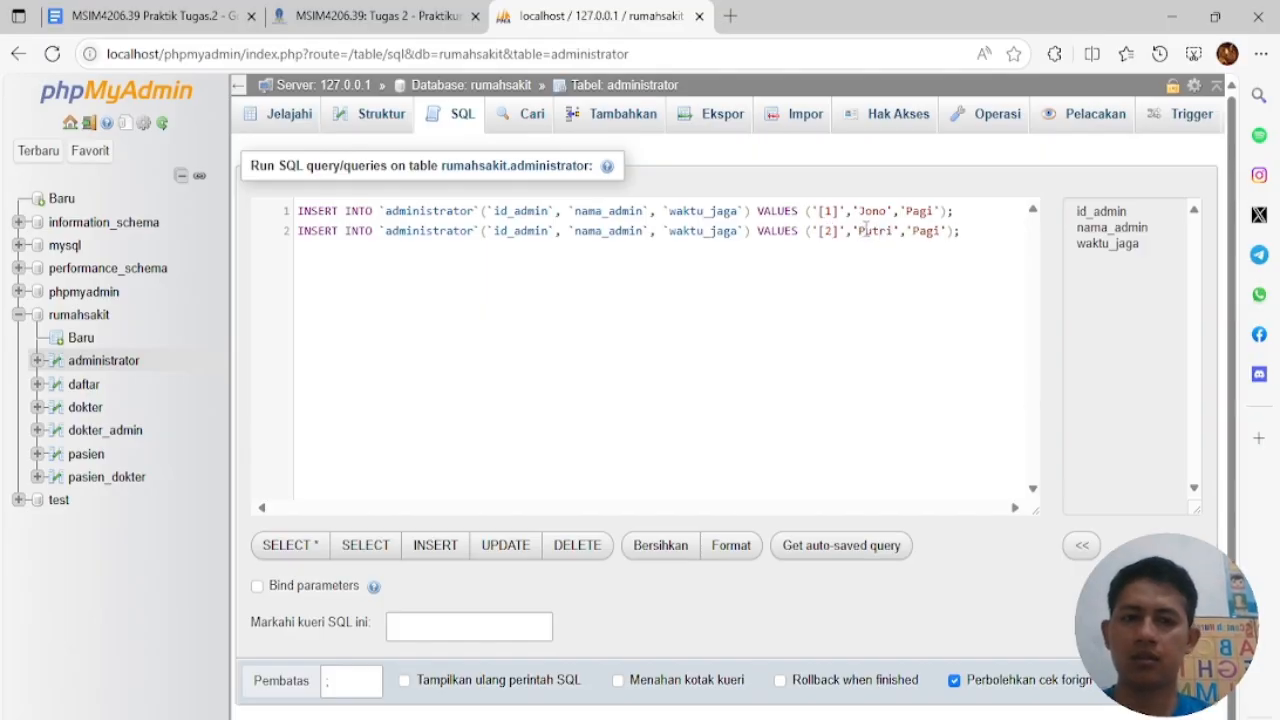
pyautogui.doubleClick(926, 232)
pyautogui.write('Sian')
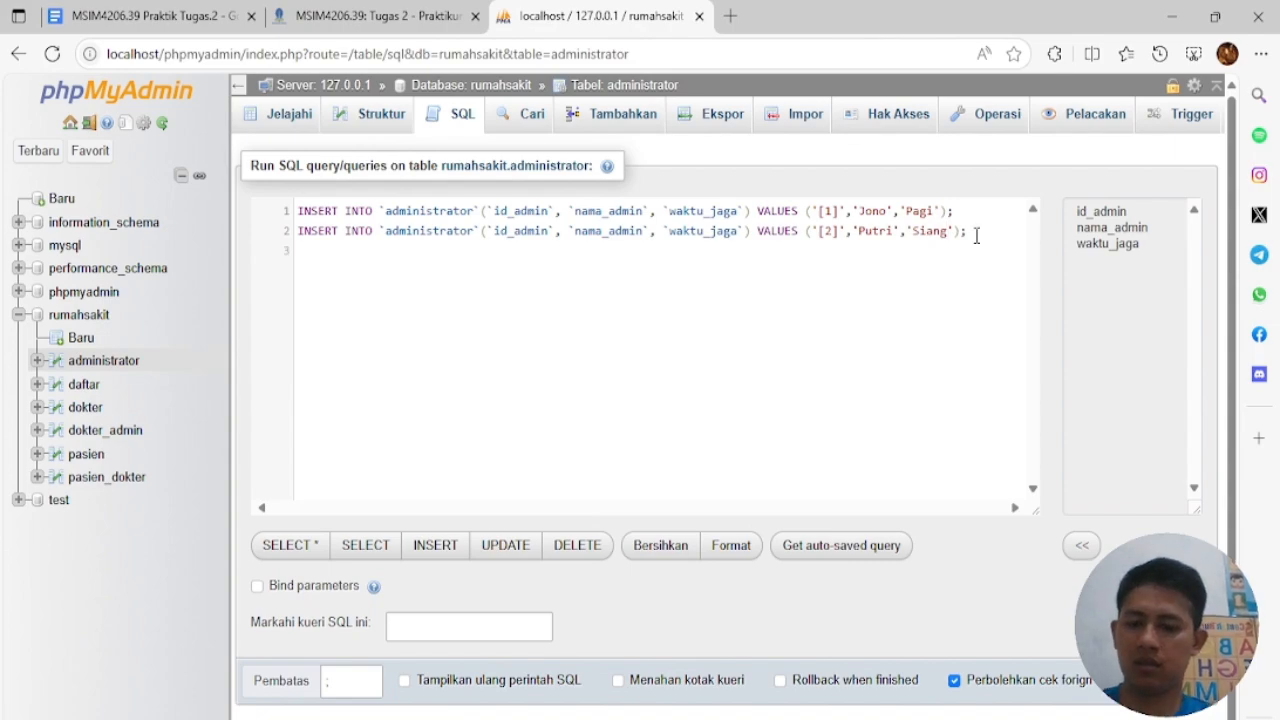
# Add a third statement with id 3, another admin name and shift Malam, and run all three
pyautogui.hotkey('ctrl', 'v')
pyautogui.write('3')
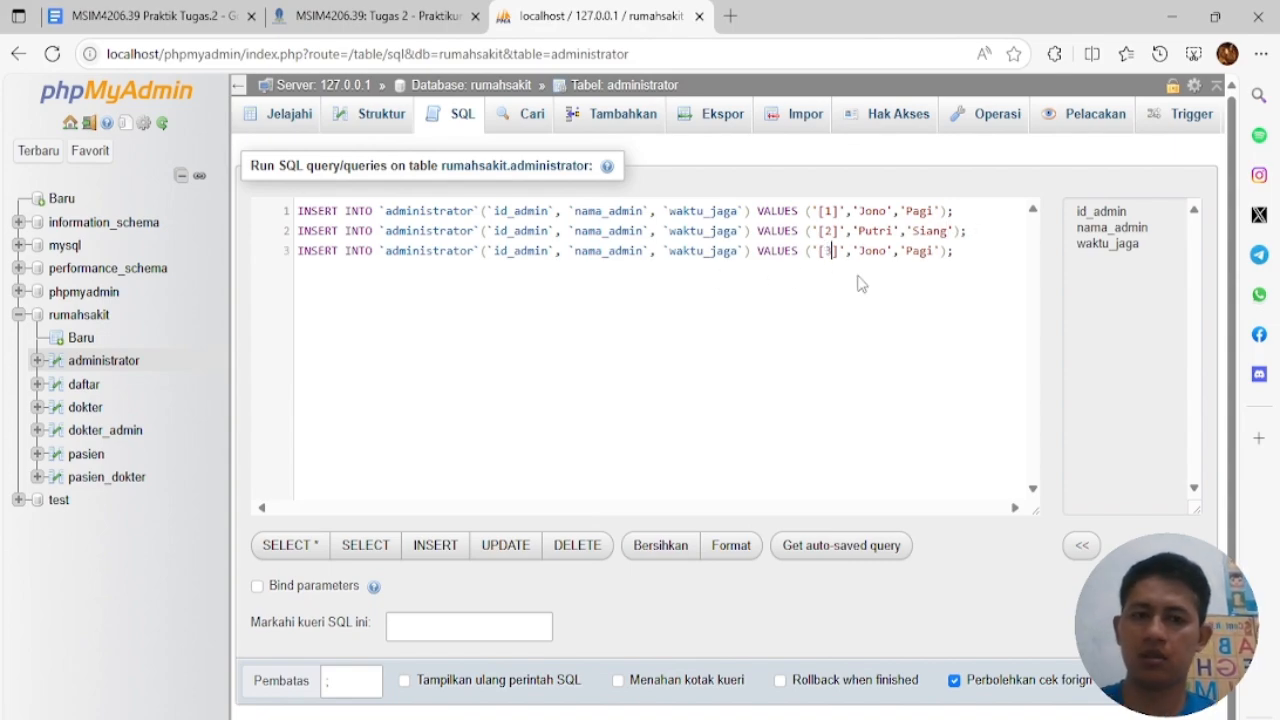
pyautogui.doubleClick(872, 252)
pyautogui.write('Dery')
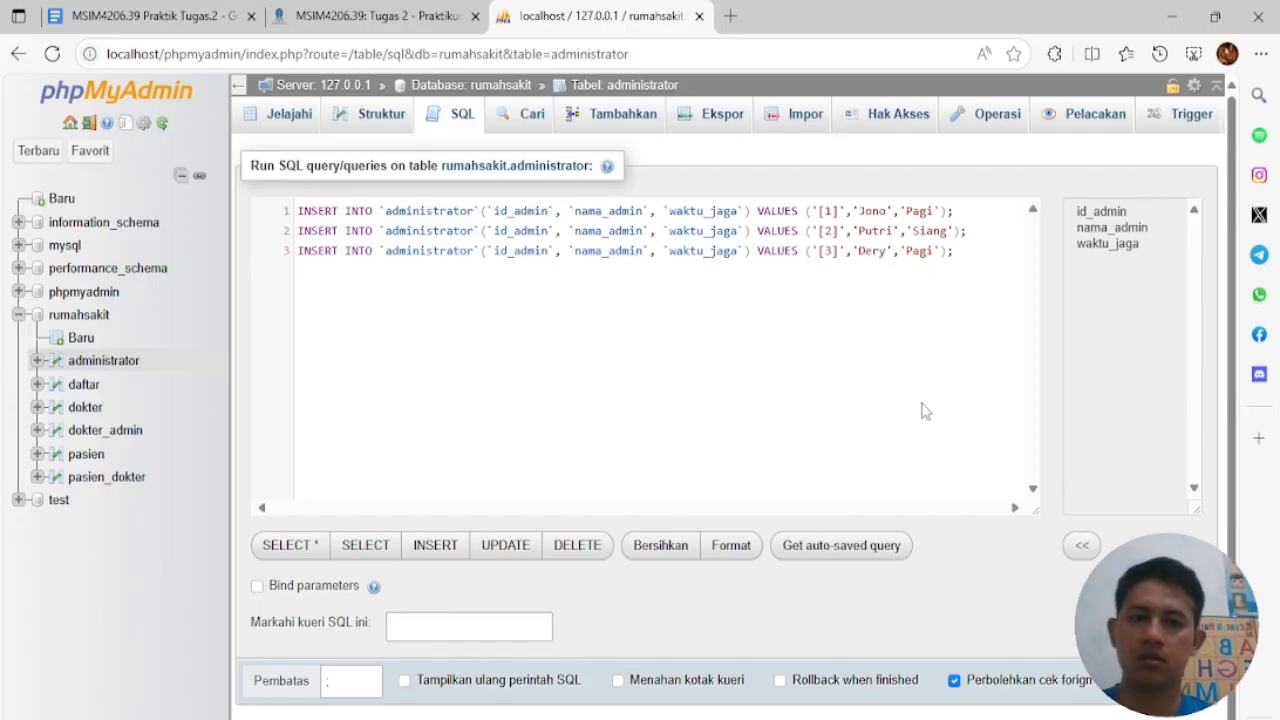
pyautogui.doubleClick(916, 251)
pyautogui.write('Malam')
pyautogui.hotkey('ctrl', 'Return')
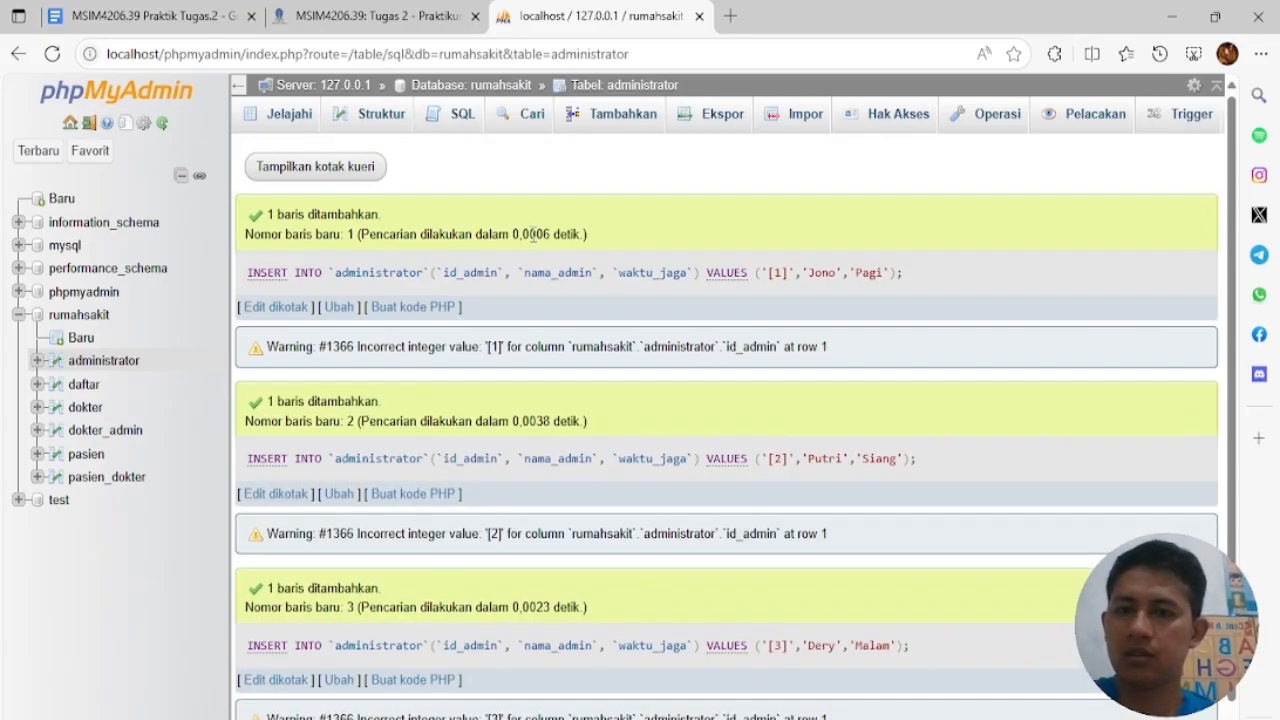
# Check administrator's structure and its three browsed rows, then open the dokter table
pyautogui.click(376, 118)
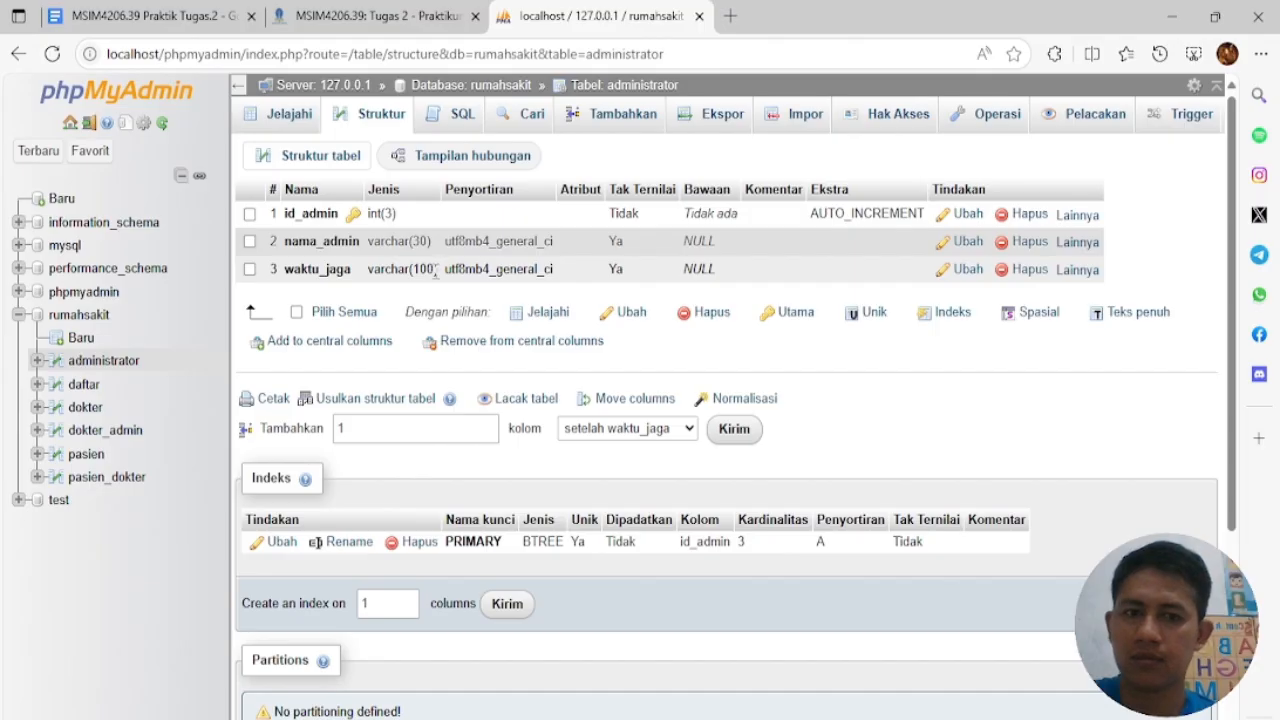
pyautogui.click(292, 118)
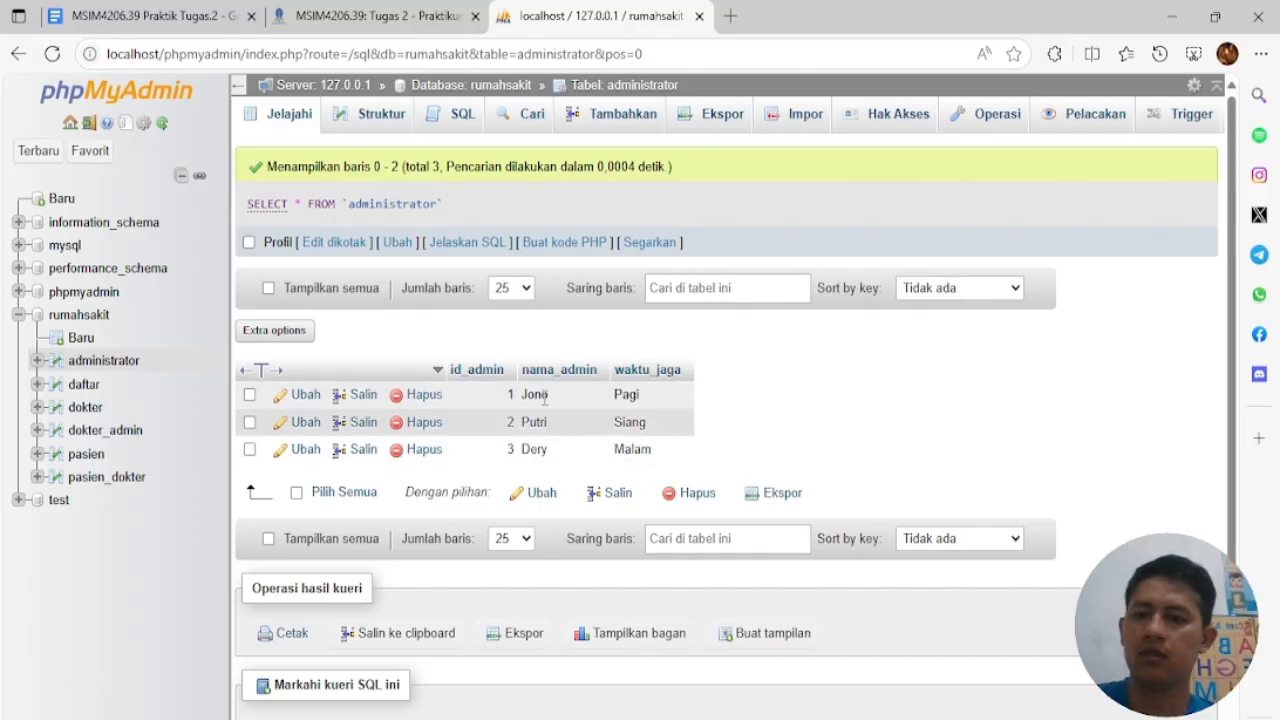
pyautogui.click(86, 409)
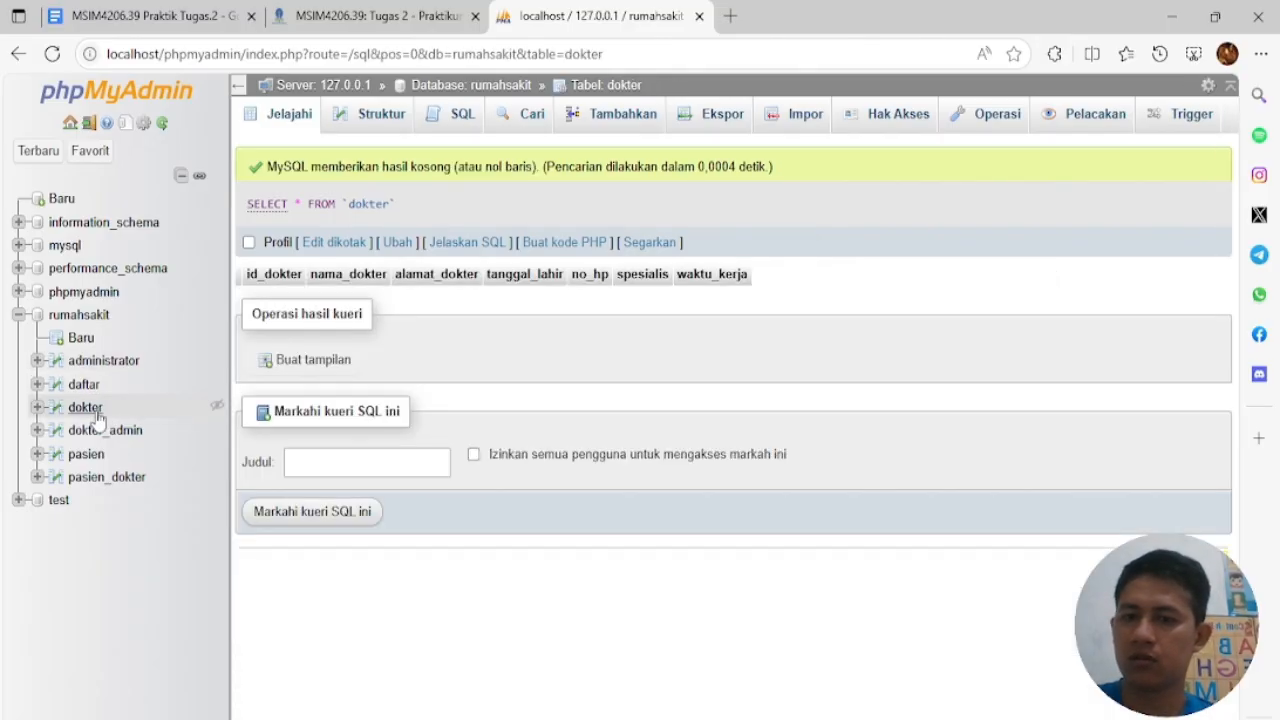
# Load the dokter INSERT template and fill in id 1, the doctor's name, address and birth date 12-05-1971
pyautogui.click(459, 121)
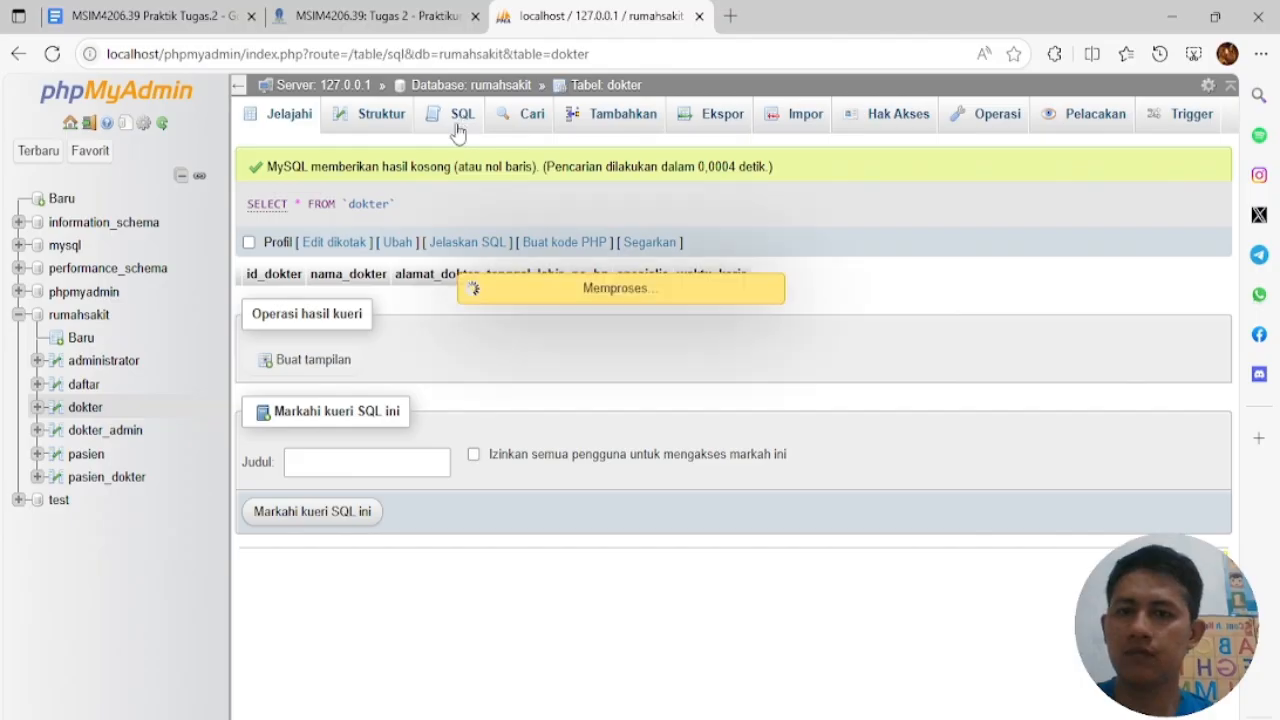
pyautogui.click(436, 545)
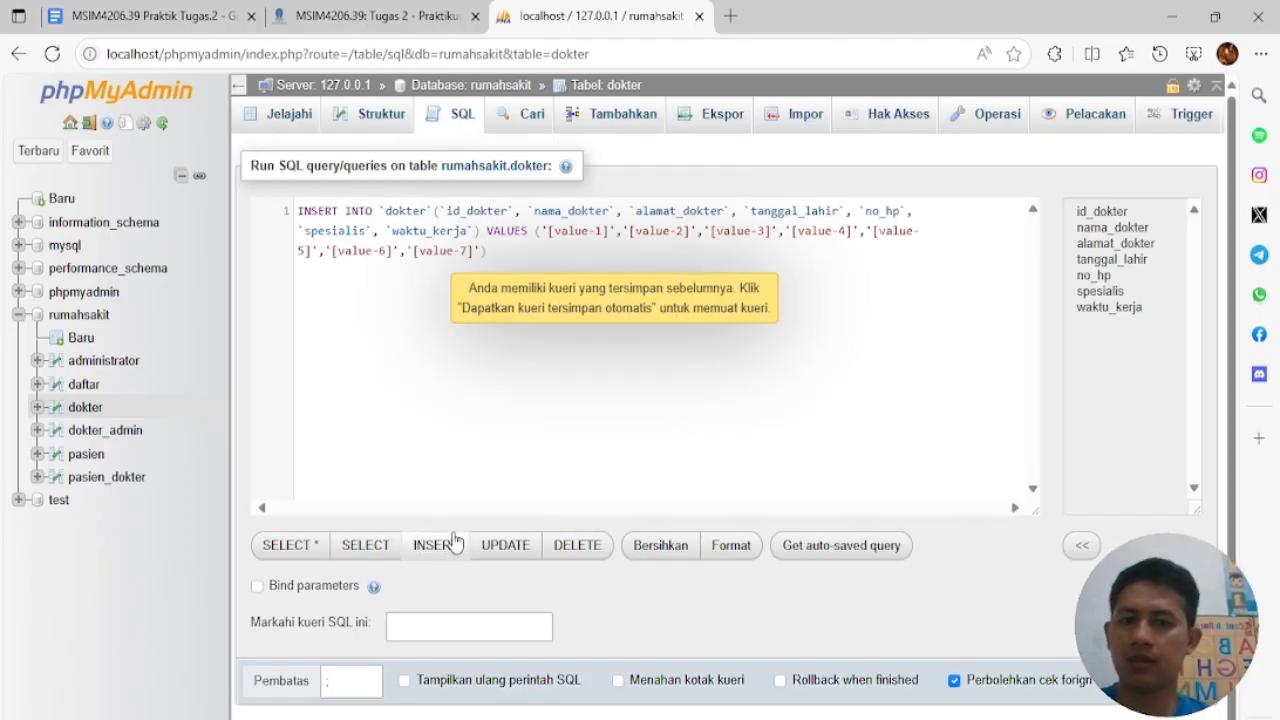
pyautogui.moveTo(552, 231); pyautogui.dragTo(638, 237)
pyautogui.write("1','")
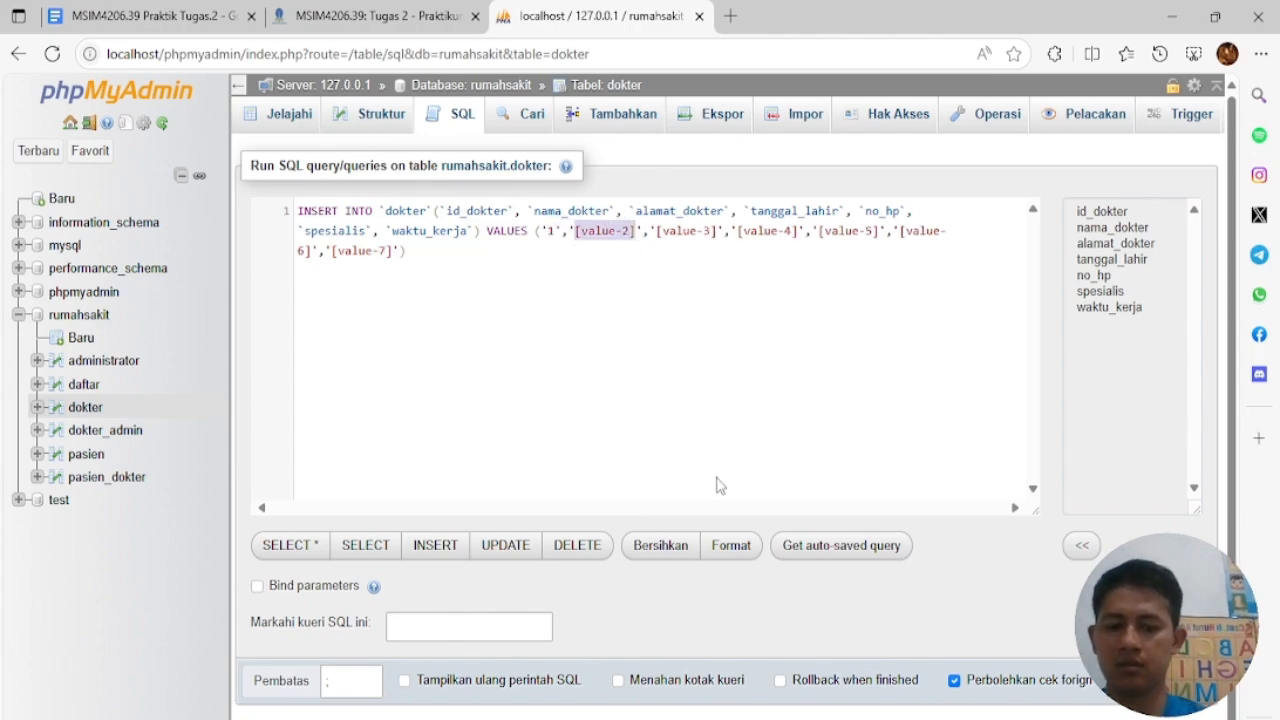
pyautogui.write('Ade')
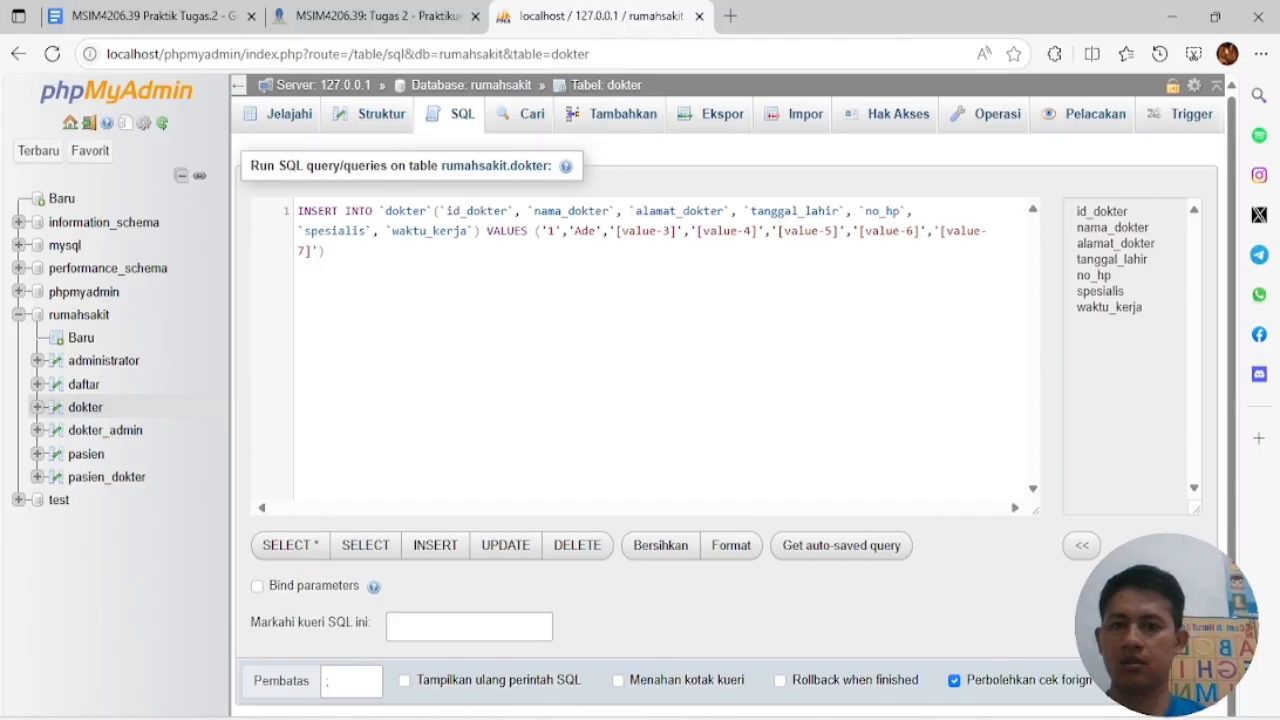
pyautogui.moveTo(617, 233); pyautogui.dragTo(666, 237)
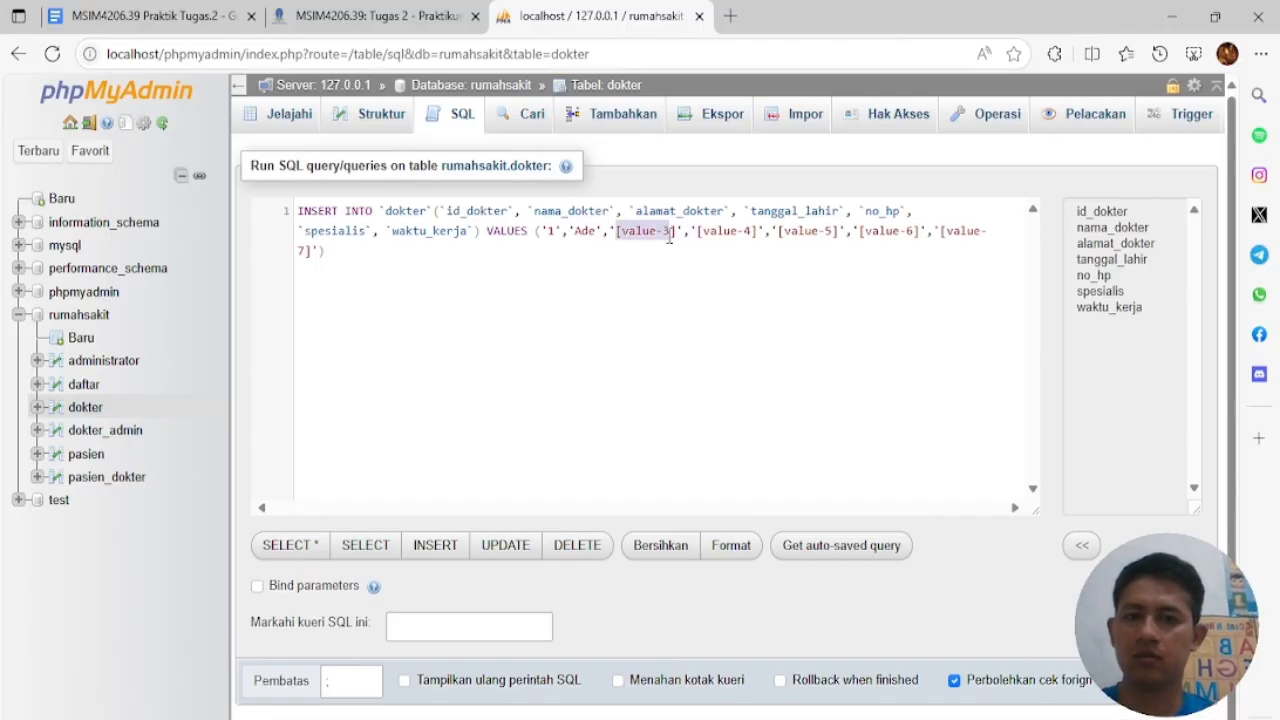
pyautogui.write('Jalan Alp')
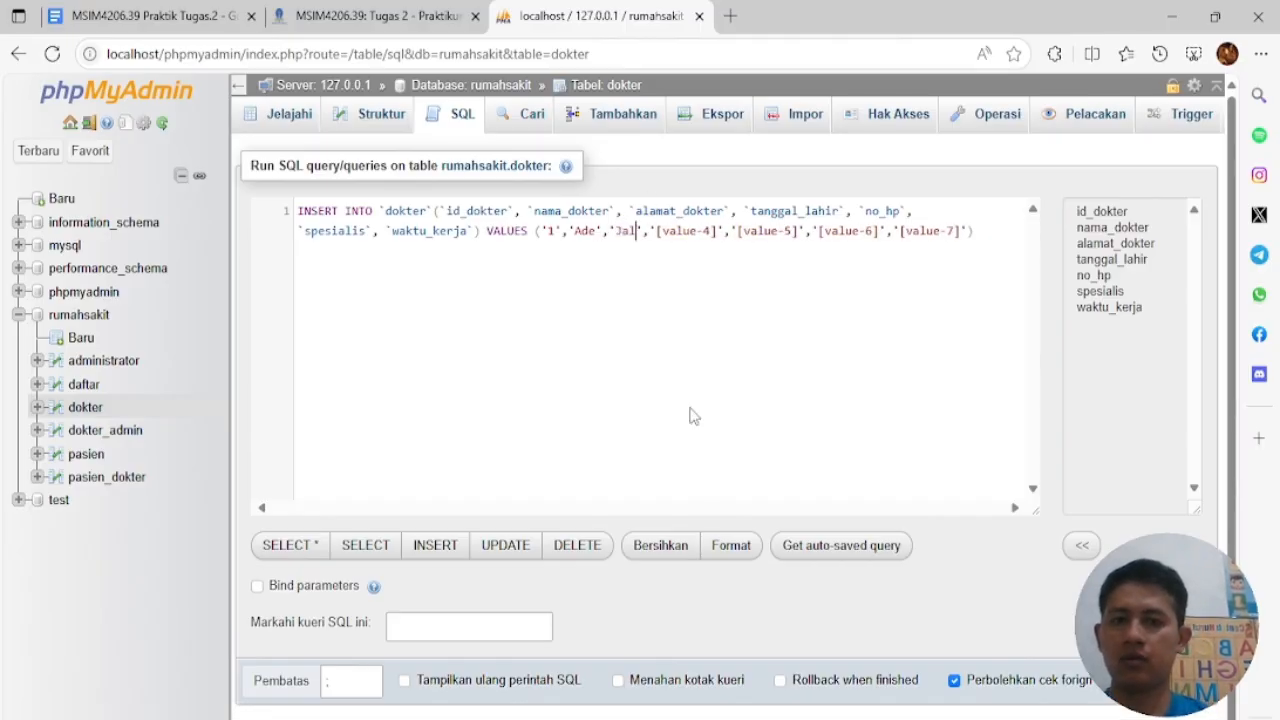
pyautogui.write('ukat')
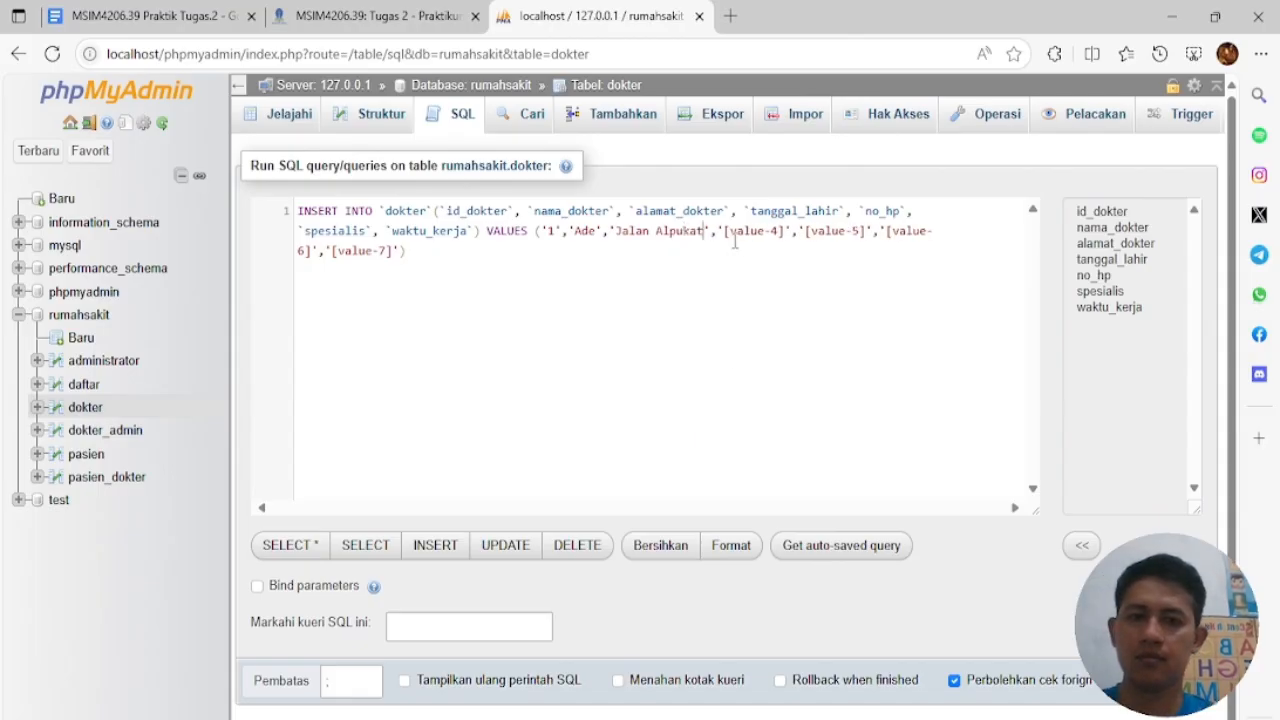
pyautogui.moveTo(724, 234); pyautogui.dragTo(787, 234)
pyautogui.write('12-05')
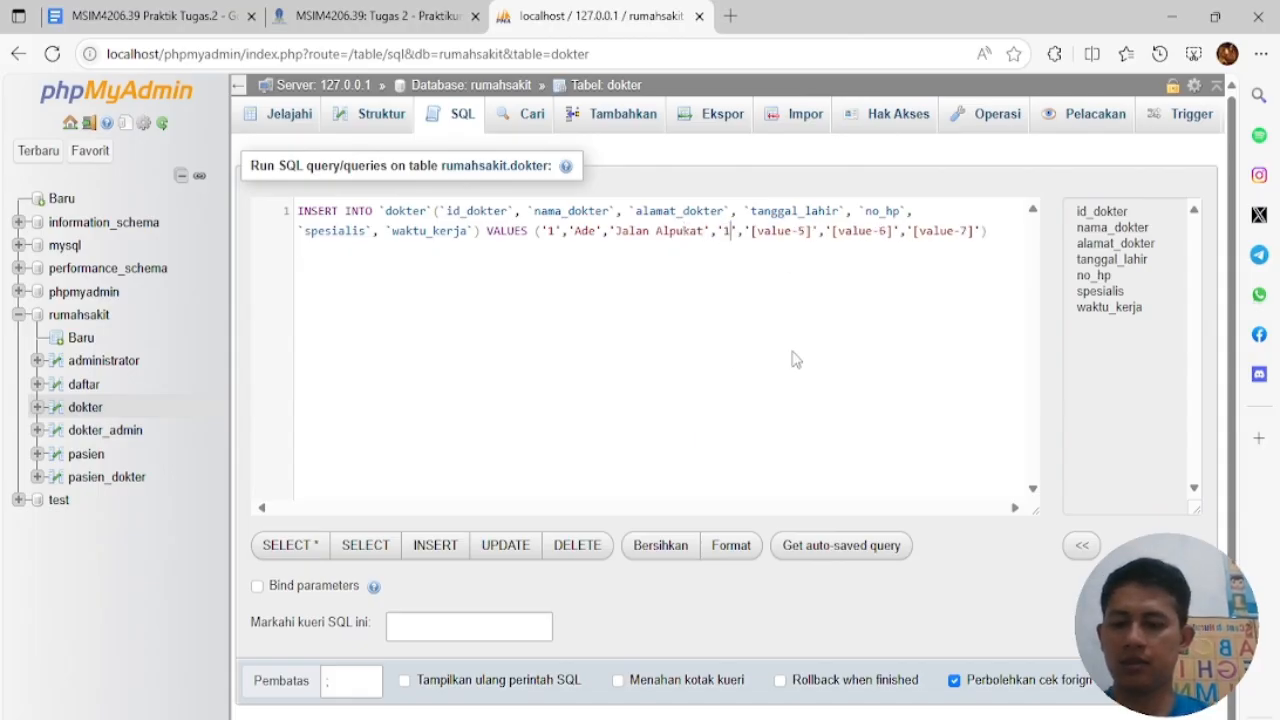
pyautogui.write('-1971')
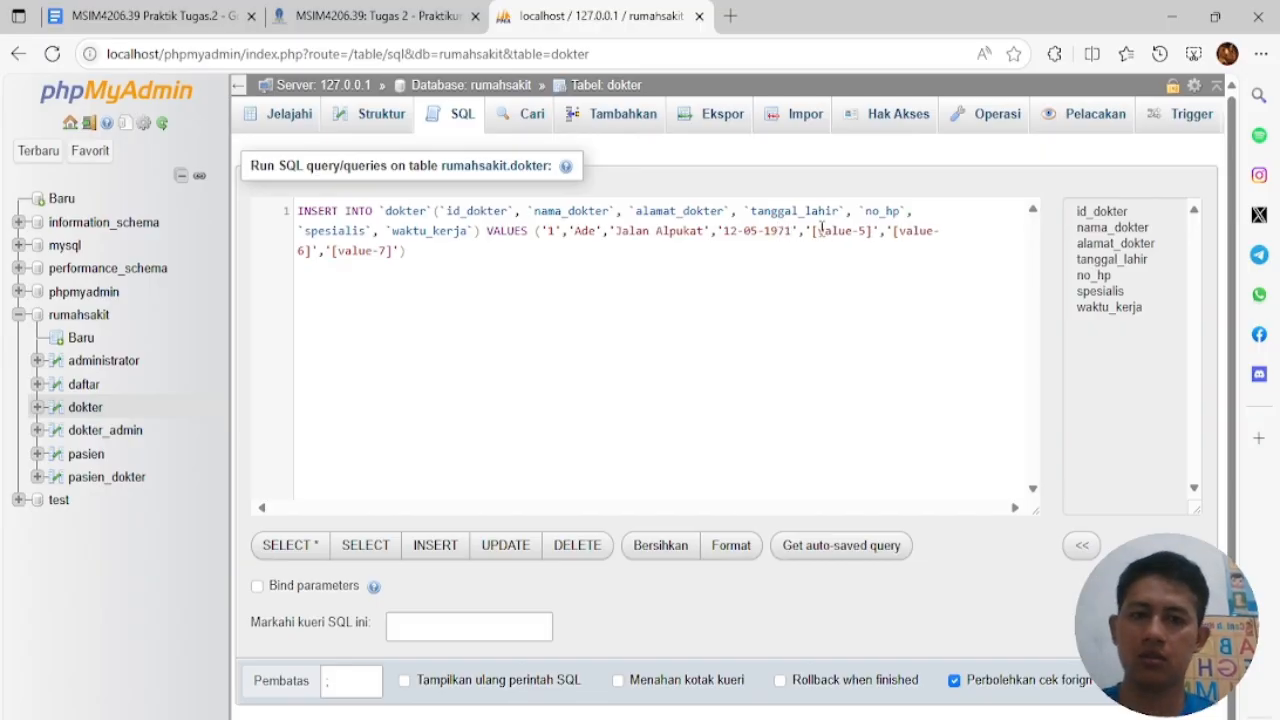
# Complete the first statement with the phone number, specialty THT and shift Pagi
pyautogui.moveTo(811, 233); pyautogui.dragTo(871, 237)
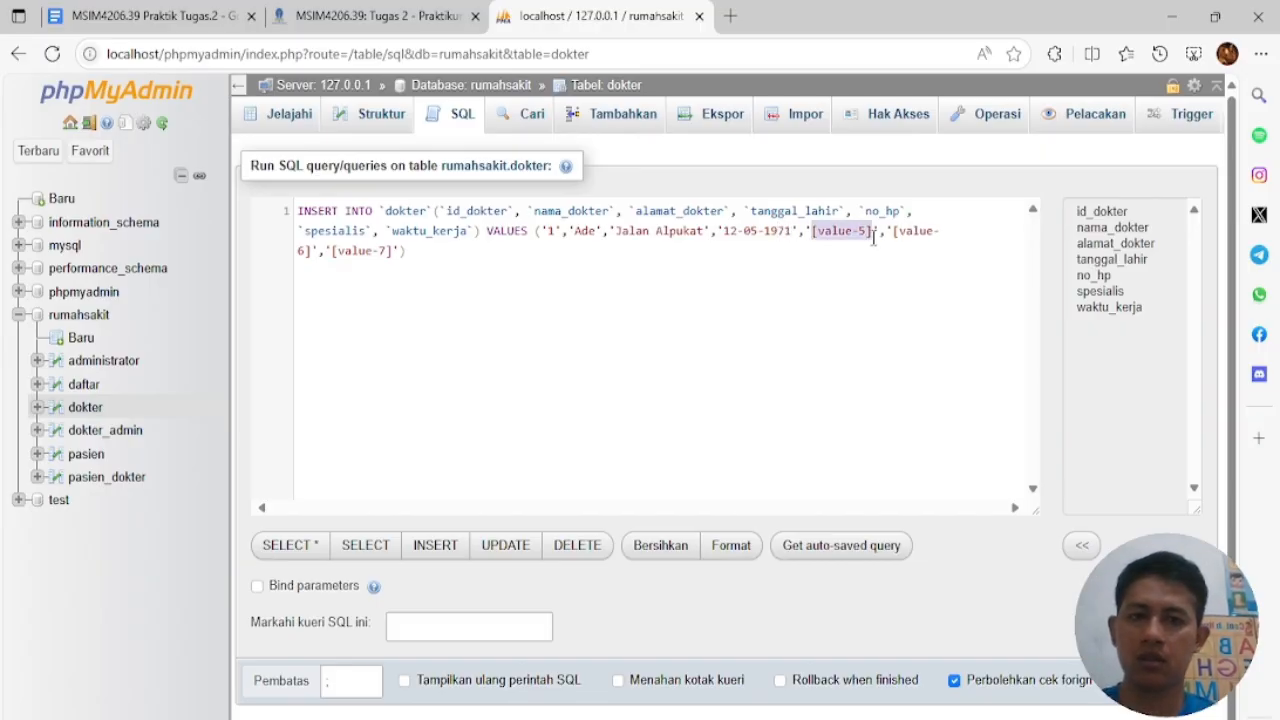
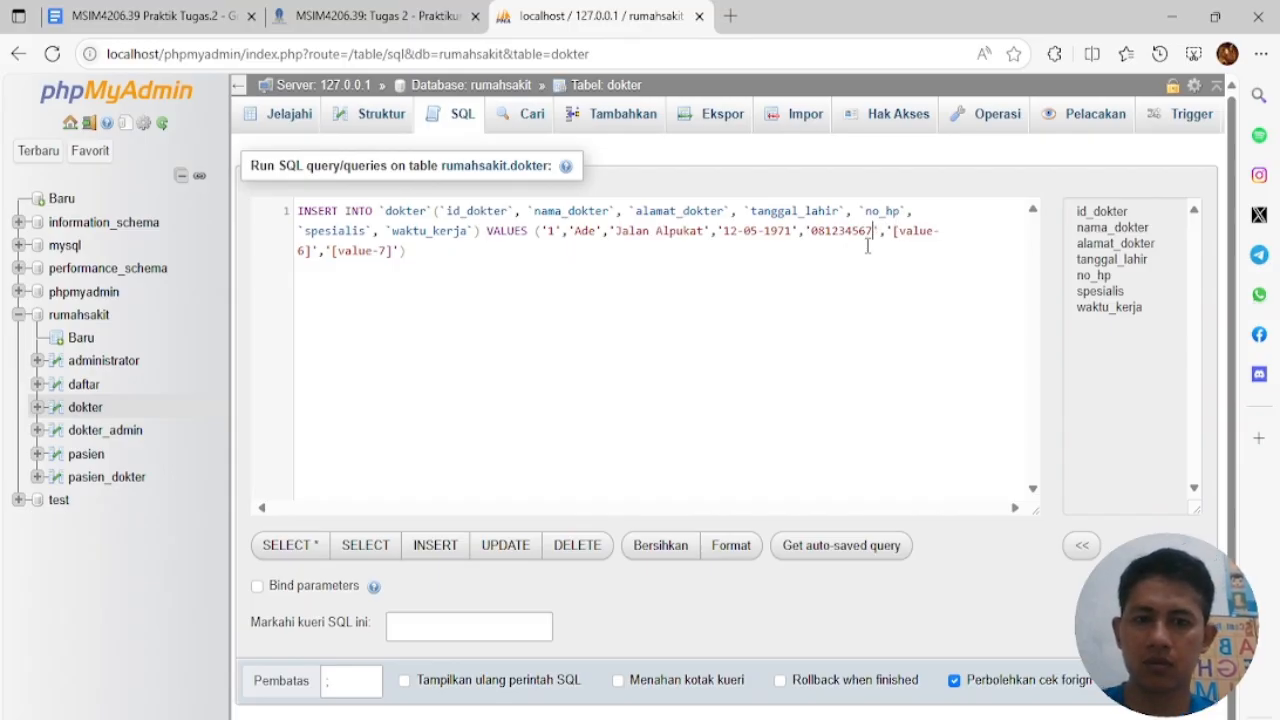
pyautogui.moveTo(914, 232); pyautogui.dragTo(428, 262)
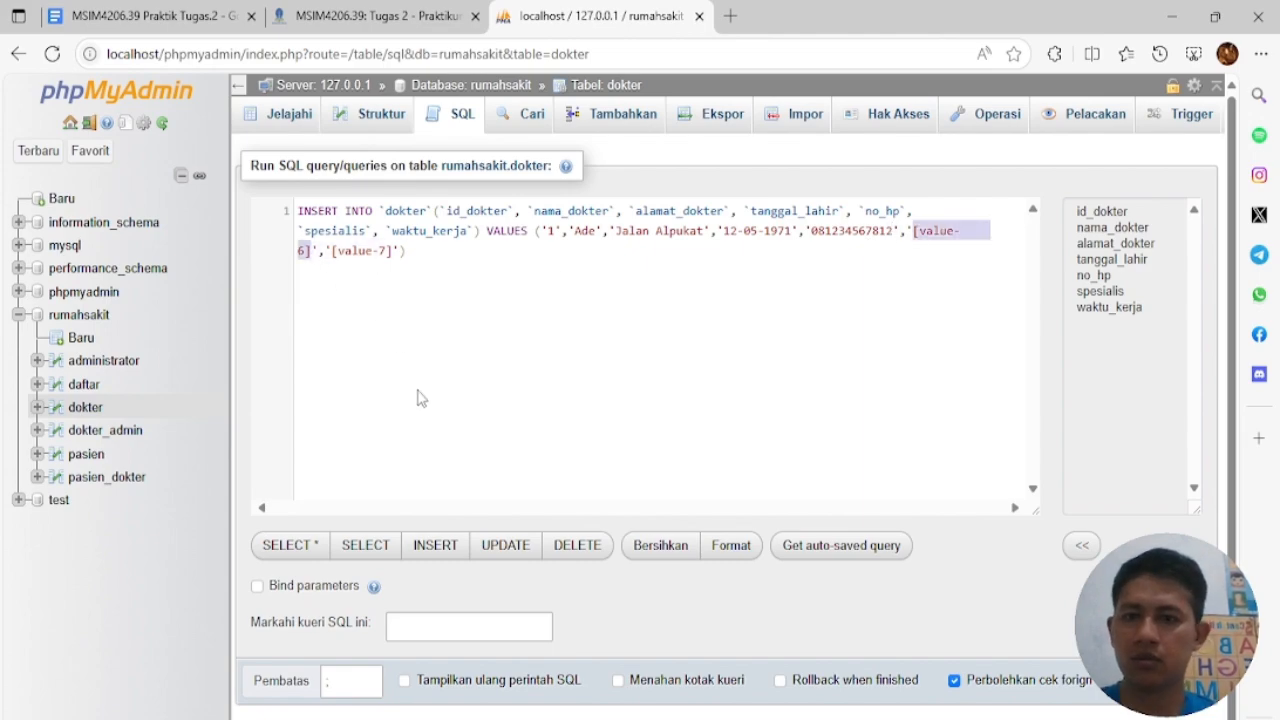
pyautogui.write('THT')
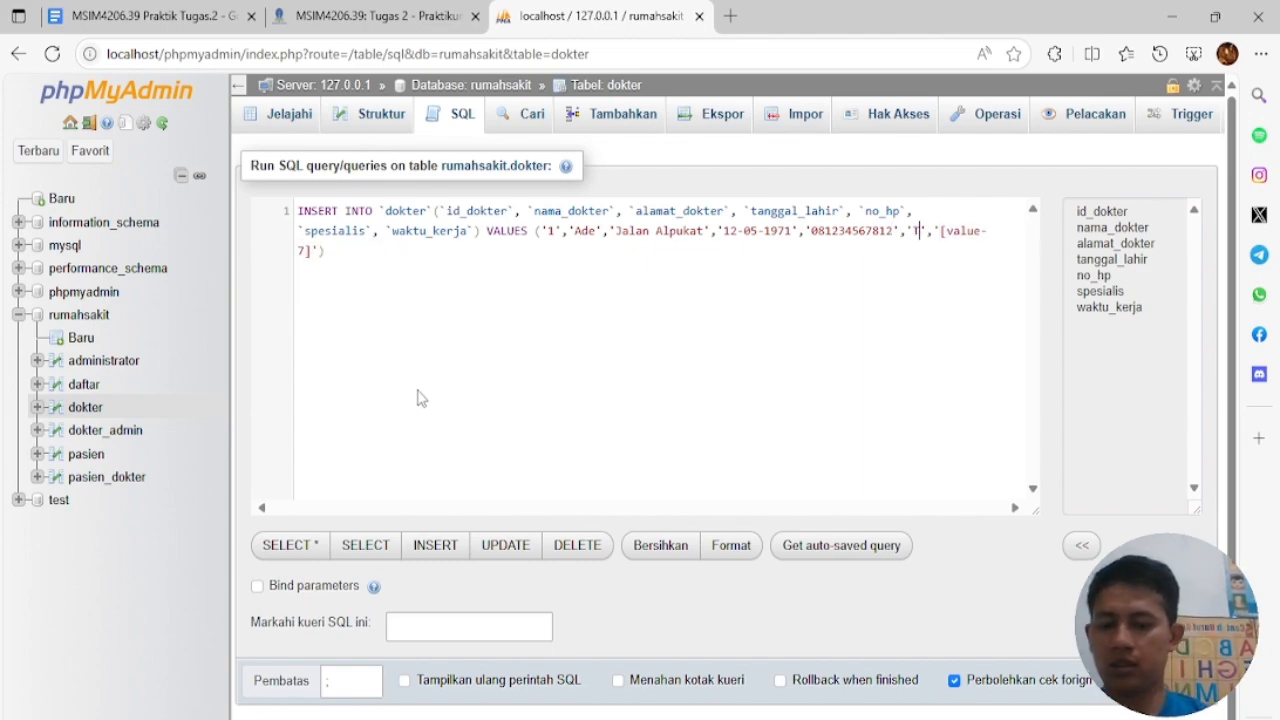
pyautogui.moveTo(488, 251); pyautogui.dragTo(549, 254)
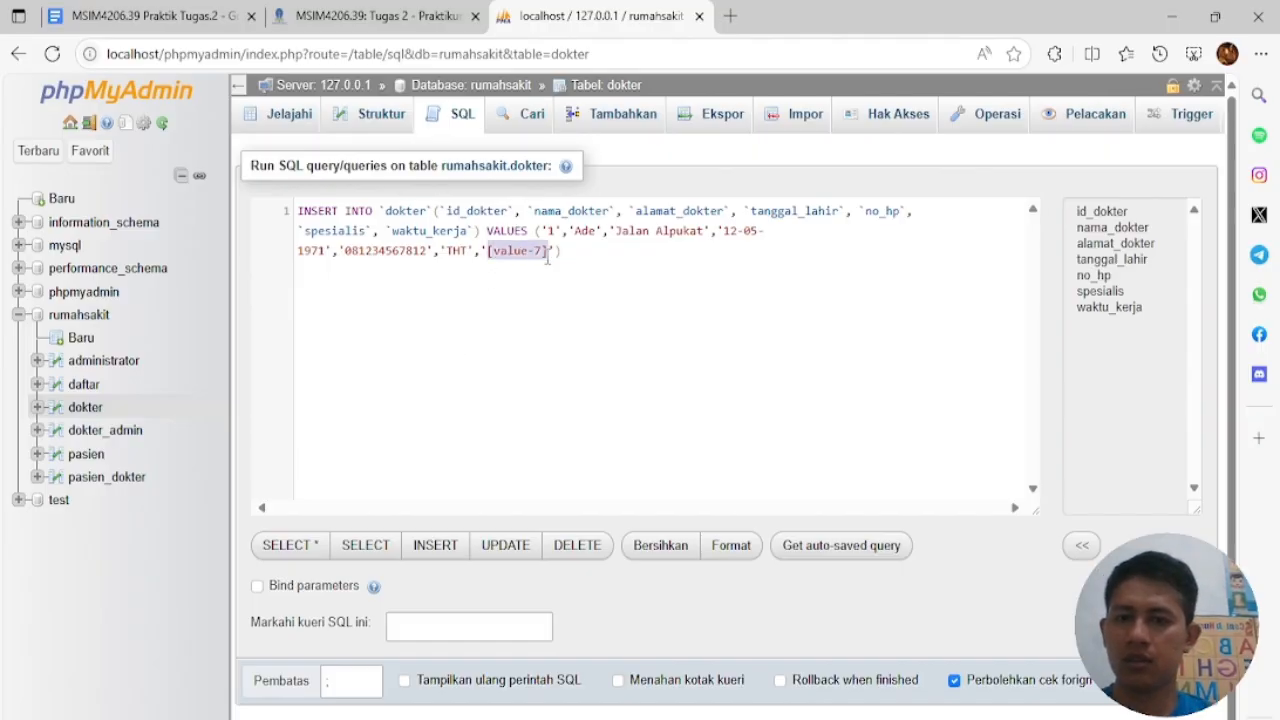
pyautogui.write('Pagi')
# Duplicate the first INSERT as a second line and change its id to 2
pyautogui.click(575, 252)
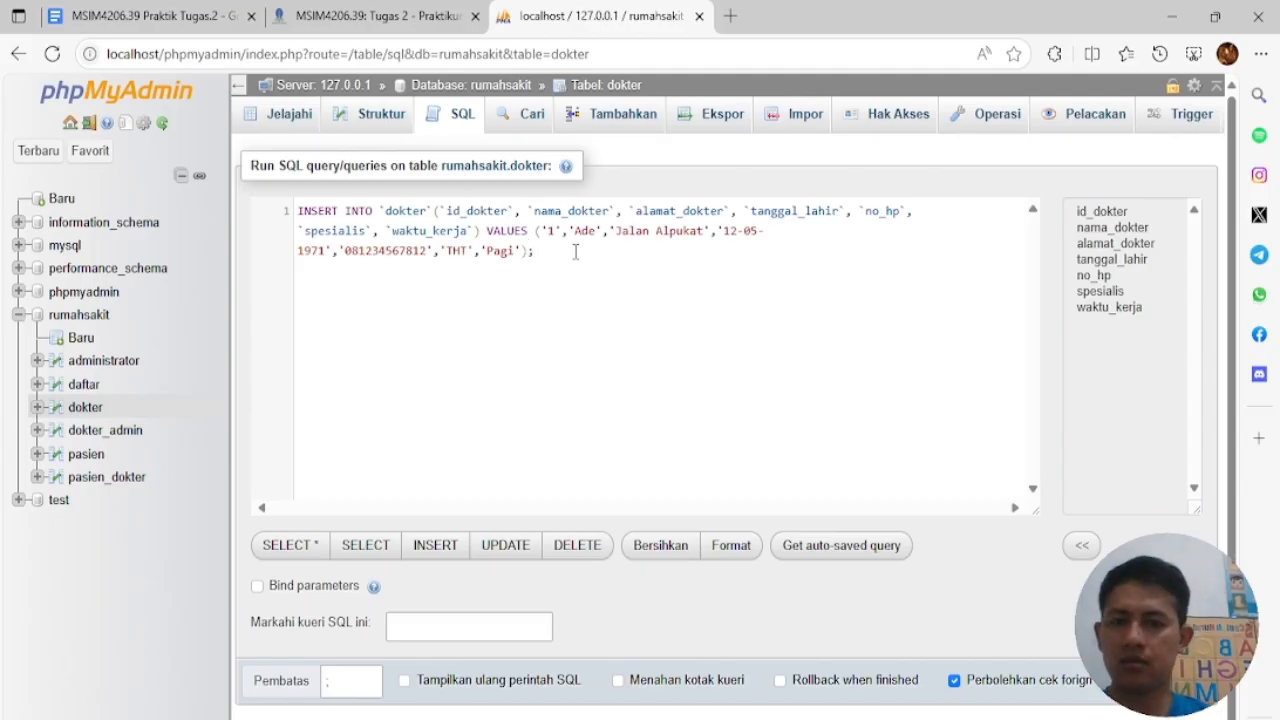
pyautogui.moveTo(575, 252); pyautogui.dragTo(299, 212)
pyautogui.hotkey('ctrl', 'c')
pyautogui.click(320, 296)
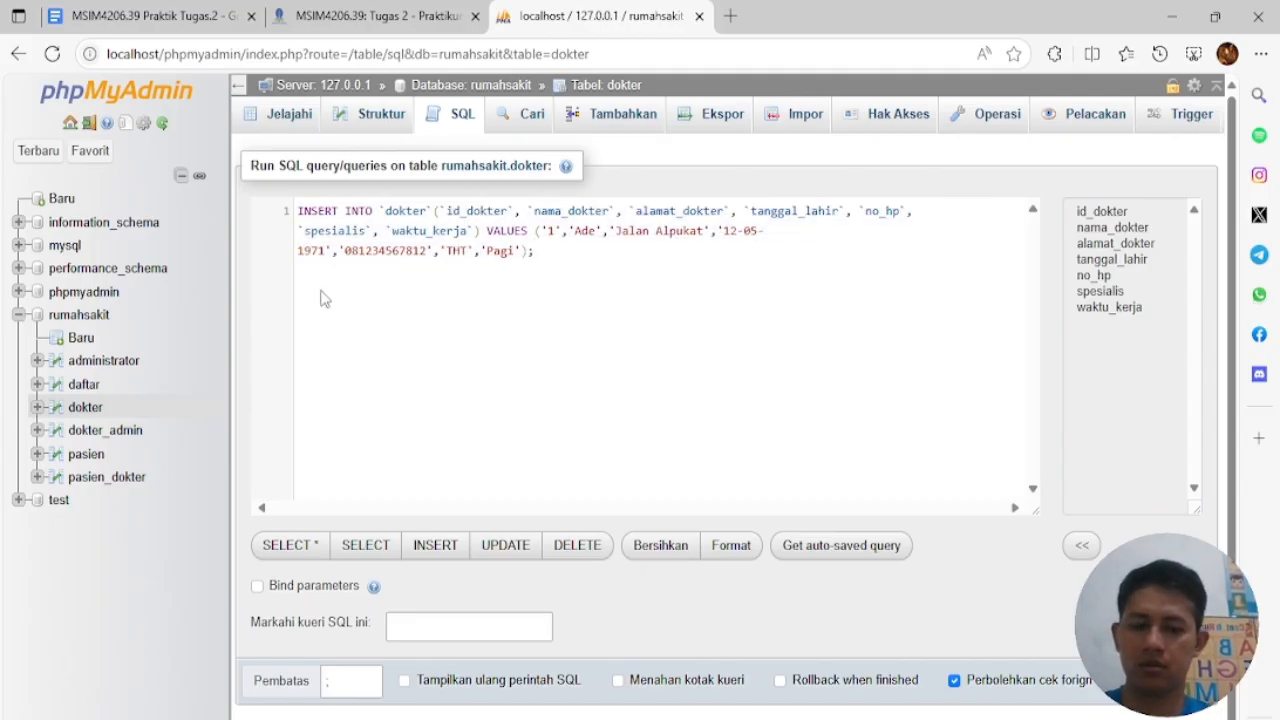
pyautogui.press('Return')
pyautogui.hotkey('ctrl', 'v')
pyautogui.doubleClick(550, 289)
pyautogui.write('2')
# Give the second statement a new doctor name, address, birth year, specialty Penyakit Dalam and shift Malam
pyautogui.doubleClick(583, 289)
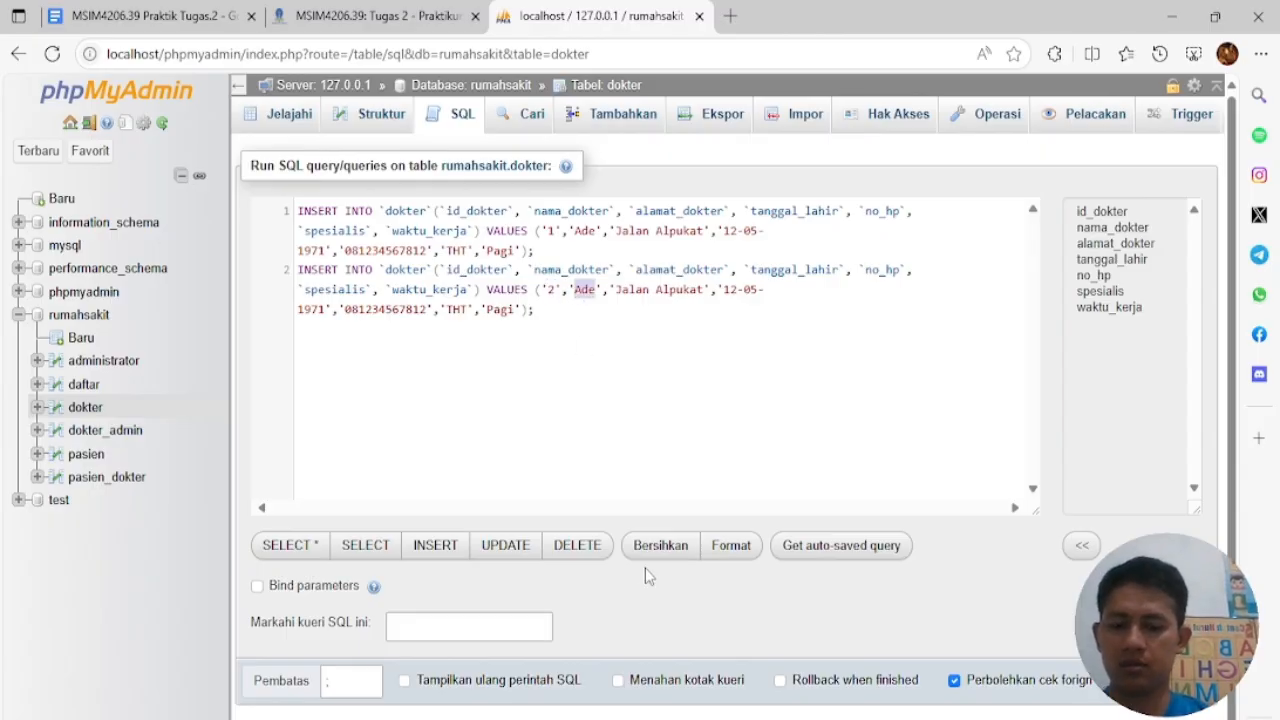
pyautogui.write('j')
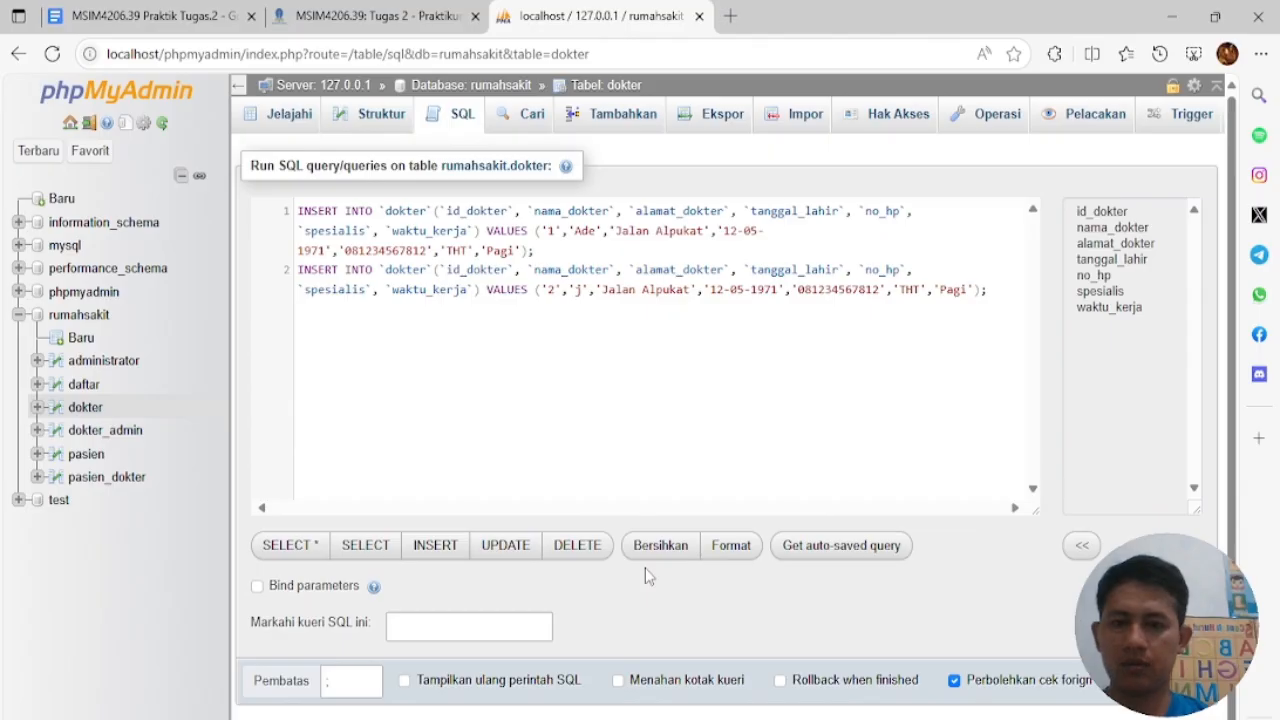
pyautogui.write('oko')
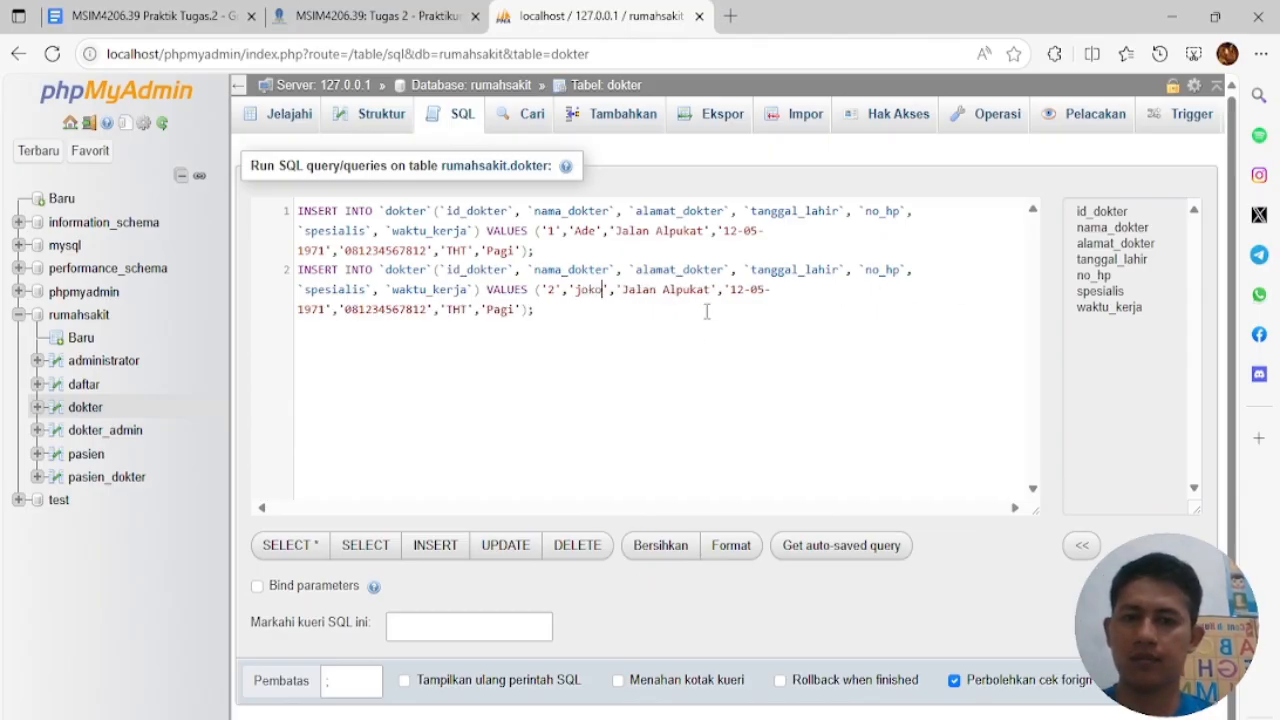
pyautogui.doubleClick(678, 290)
pyautogui.write('Apel')
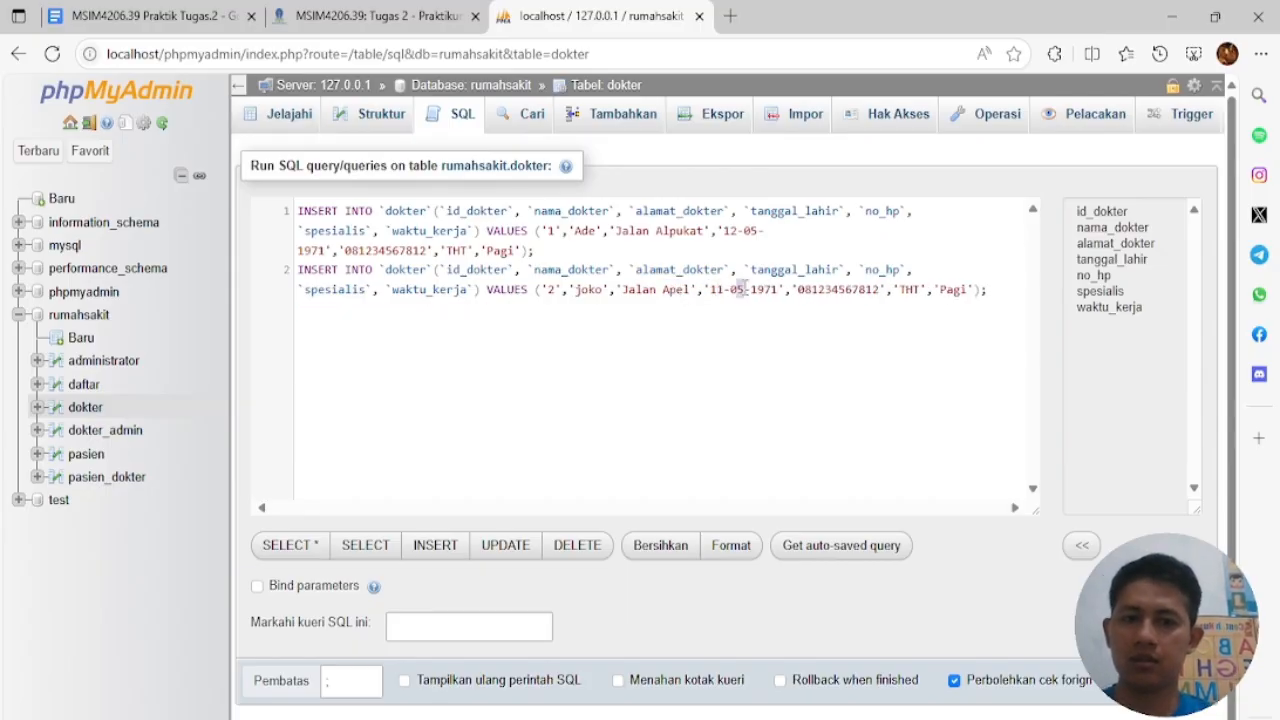
pyautogui.write('3')
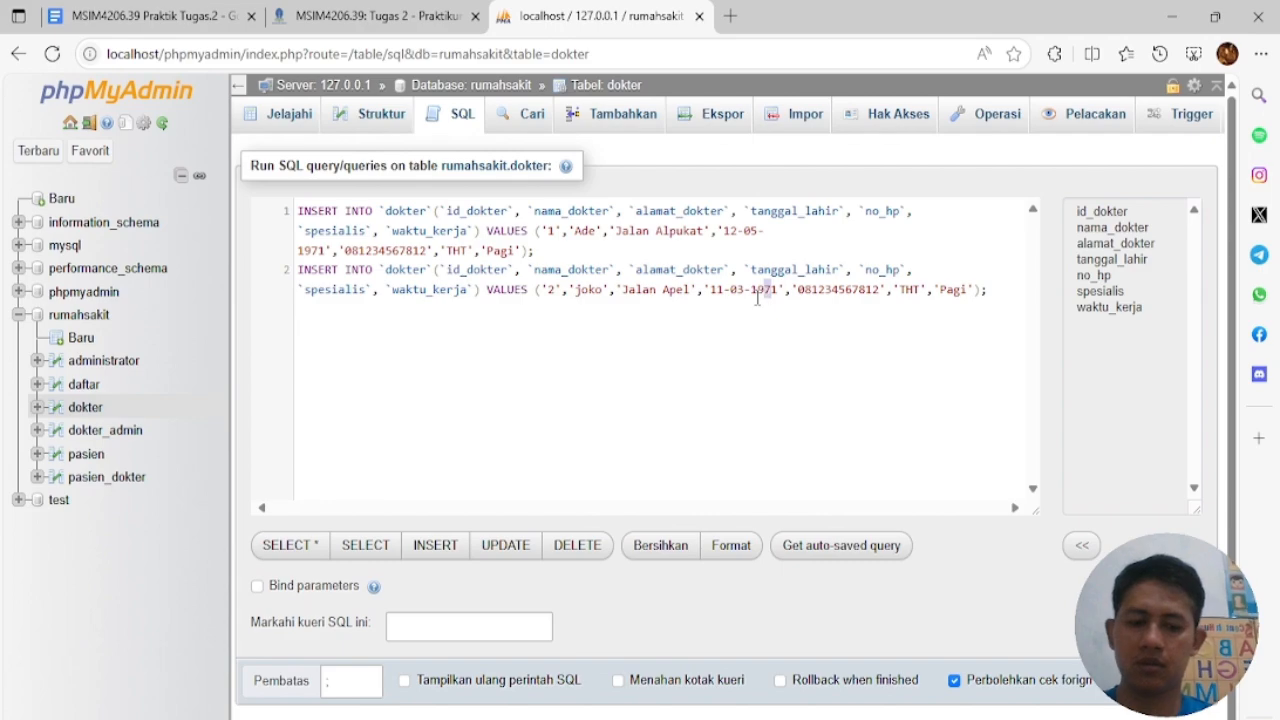
pyautogui.press('BackSpace')
pyautogui.write('66')
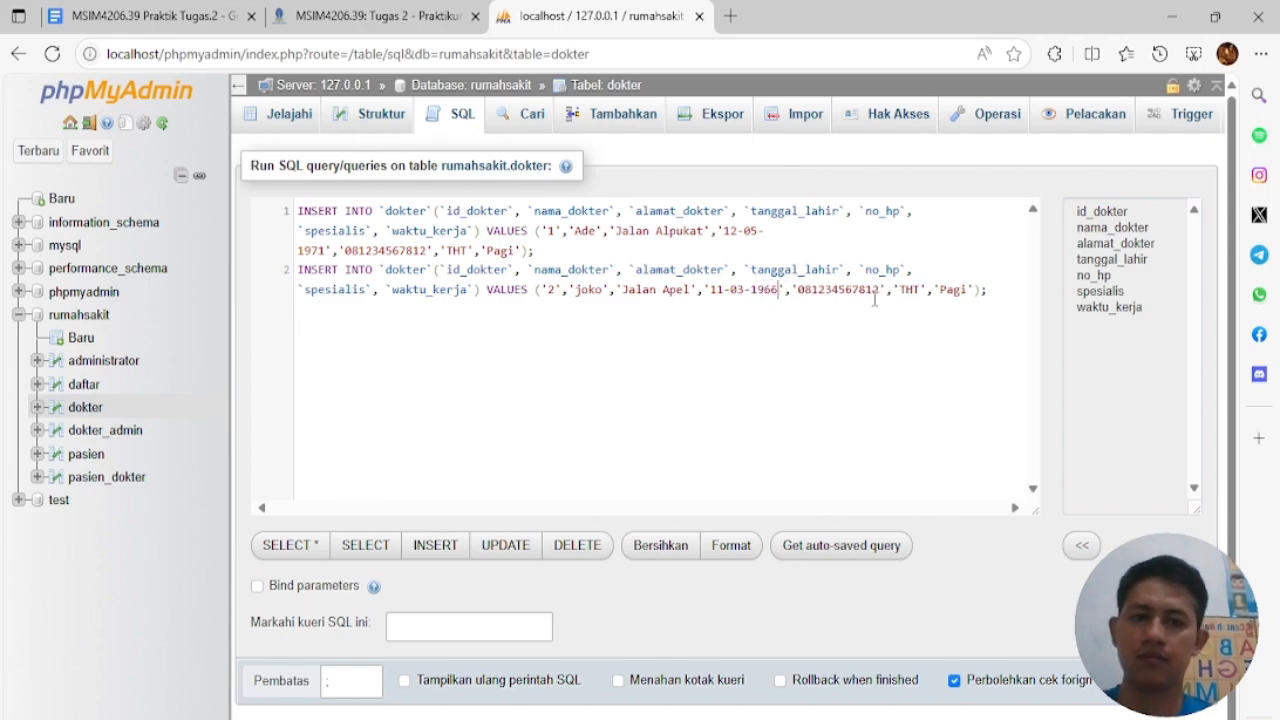
pyautogui.moveTo(899, 289); pyautogui.dragTo(915, 286)
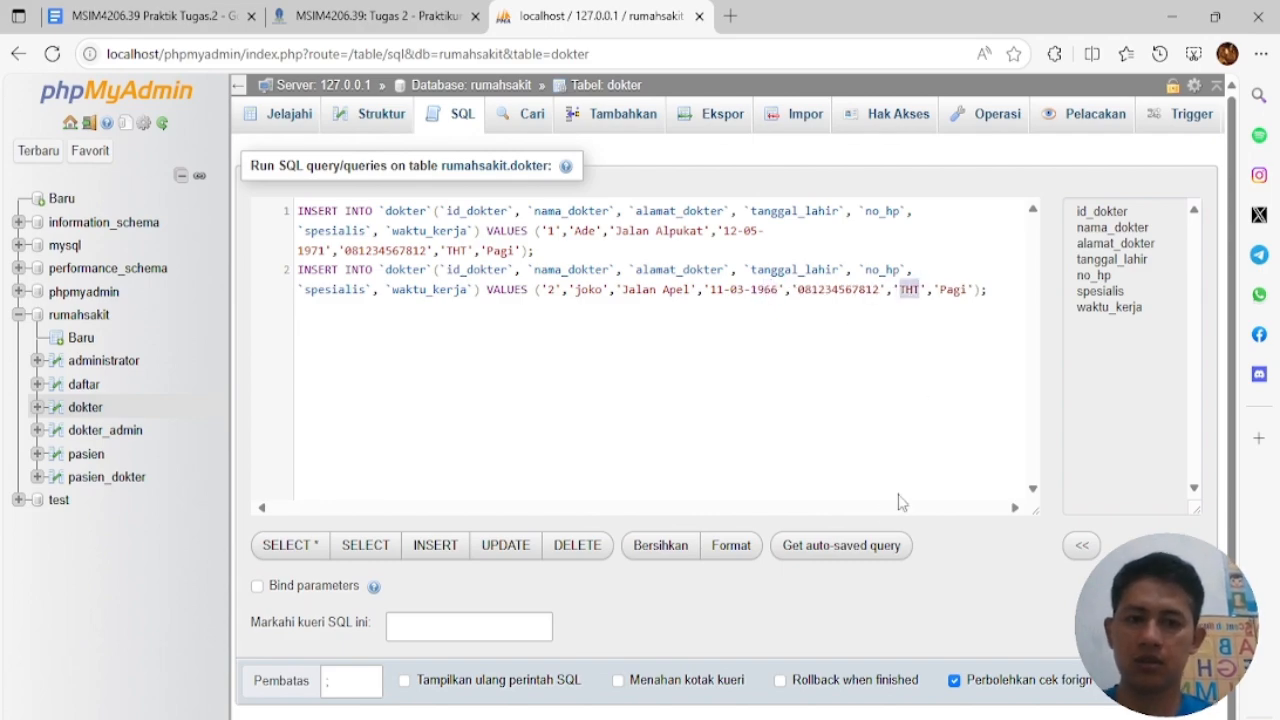
pyautogui.write('Penyakit Daala,')
pyautogui.press('BackSpace')
pyautogui.press('BackSpace')
pyautogui.press('BackSpace')
pyautogui.press('BackSpace')
pyautogui.write('lam')
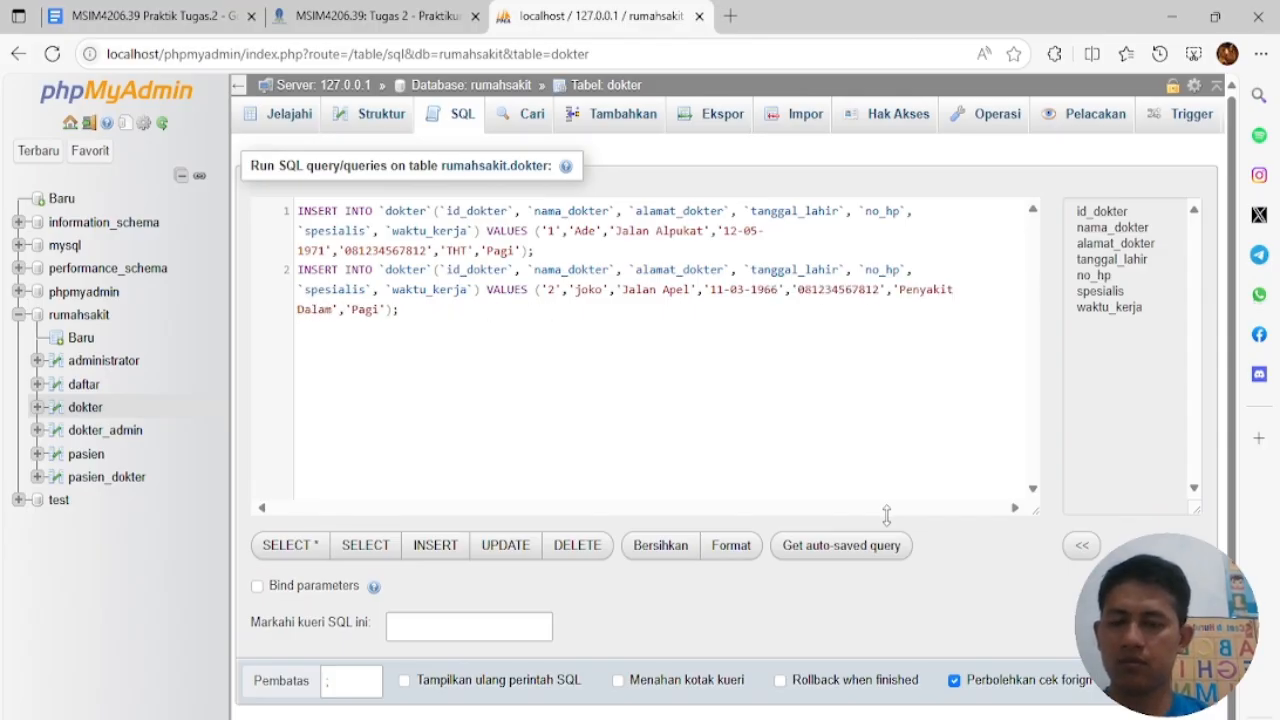
pyautogui.doubleClick(365, 310)
pyautogui.write('Malam')
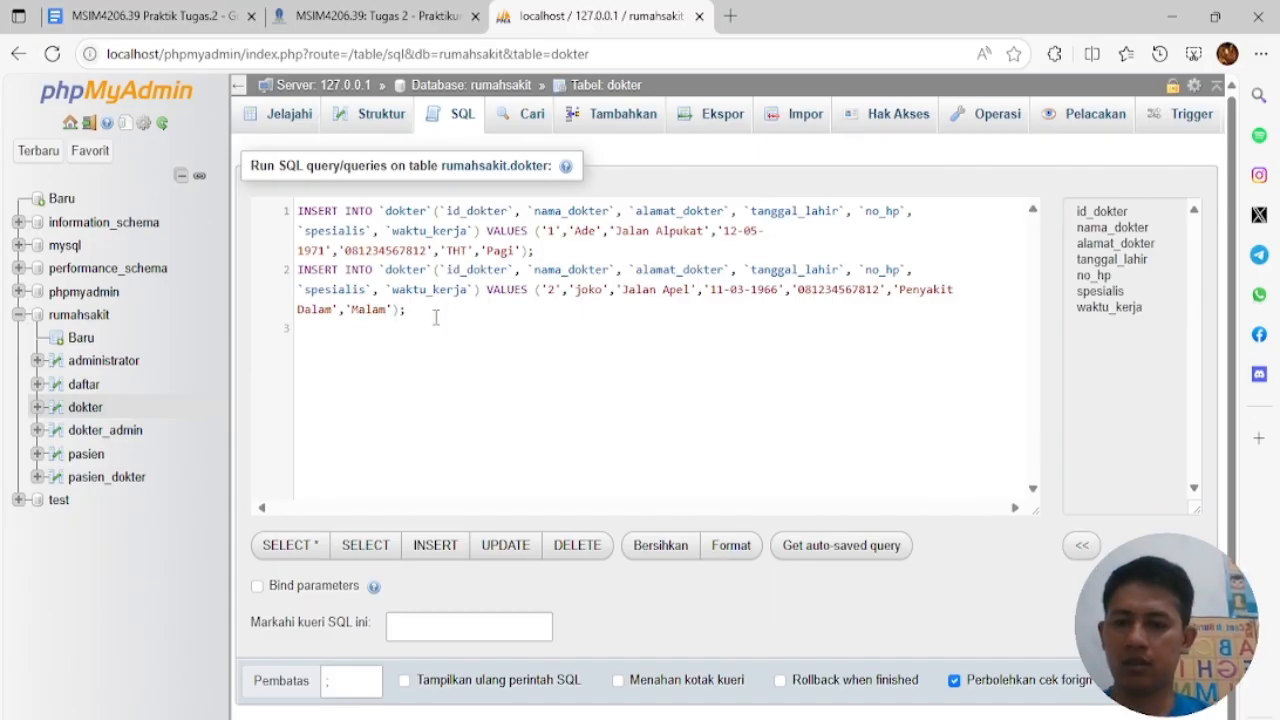
# Add a third copy with a new doctor name, address, birth day 09 and changed birth year
pyautogui.hotkey('ctrl', 'v')
pyautogui.doubleClick(581, 346)
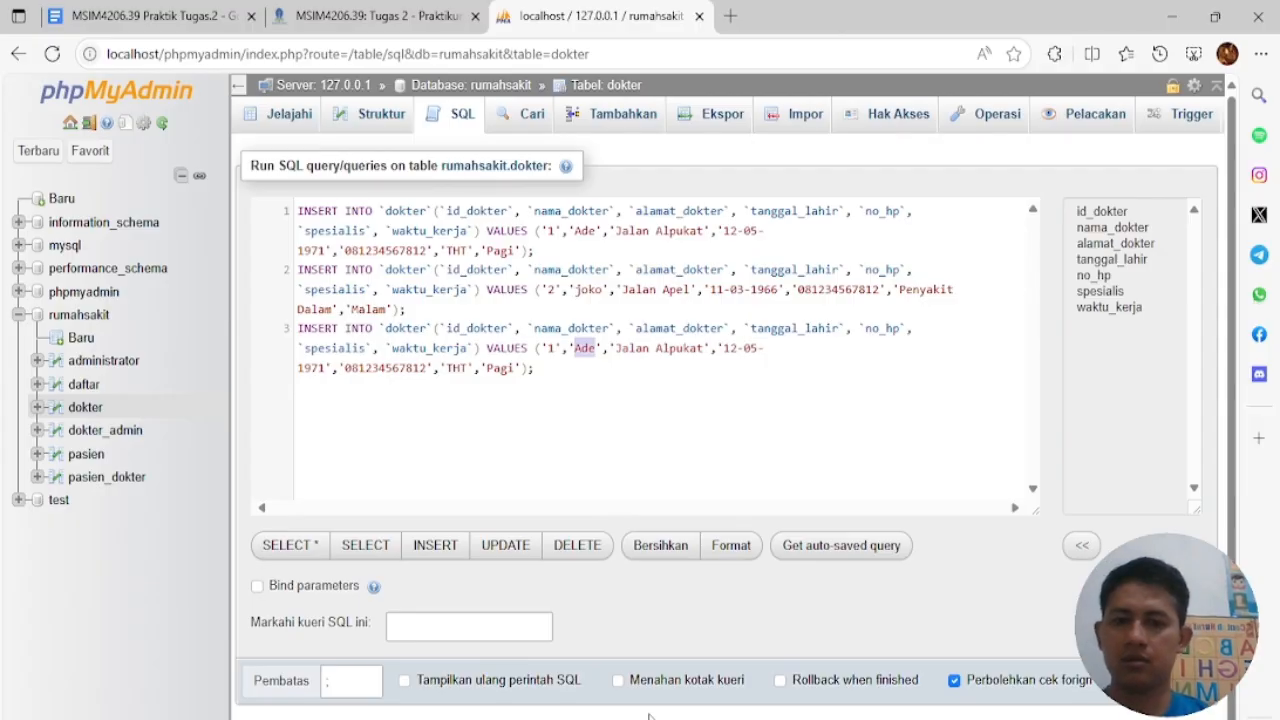
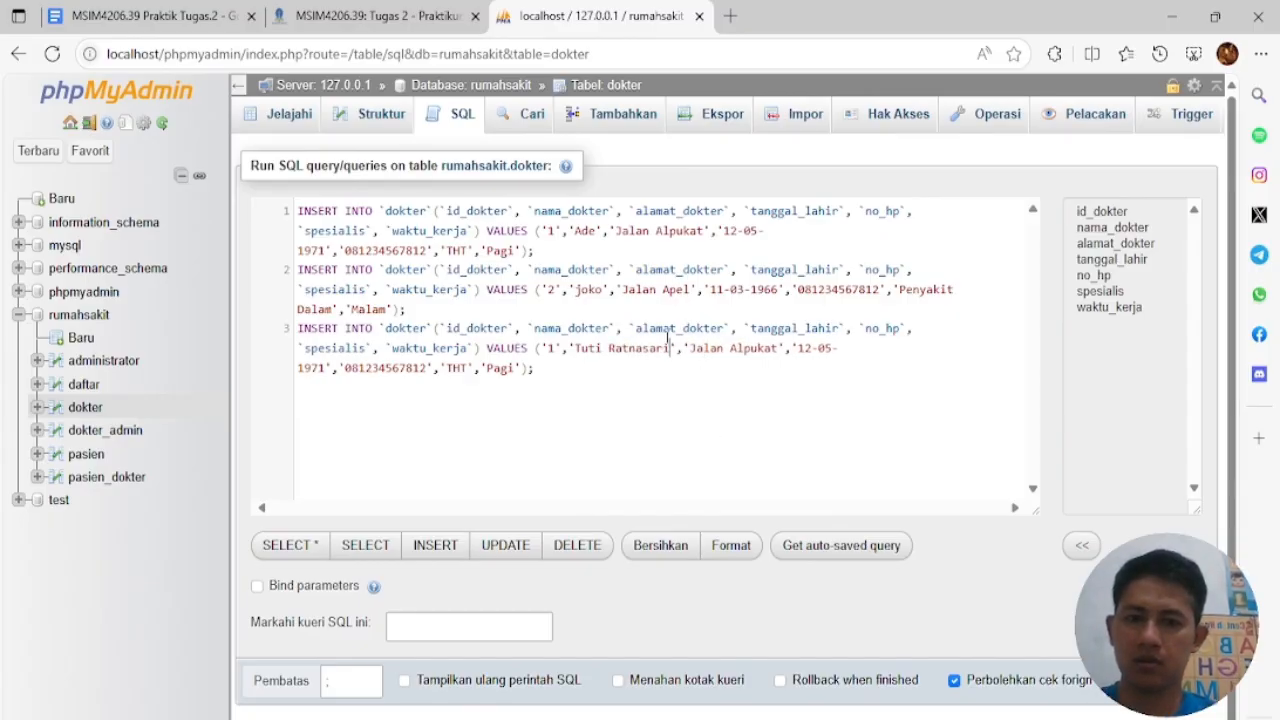
pyautogui.doubleClick(750, 349)
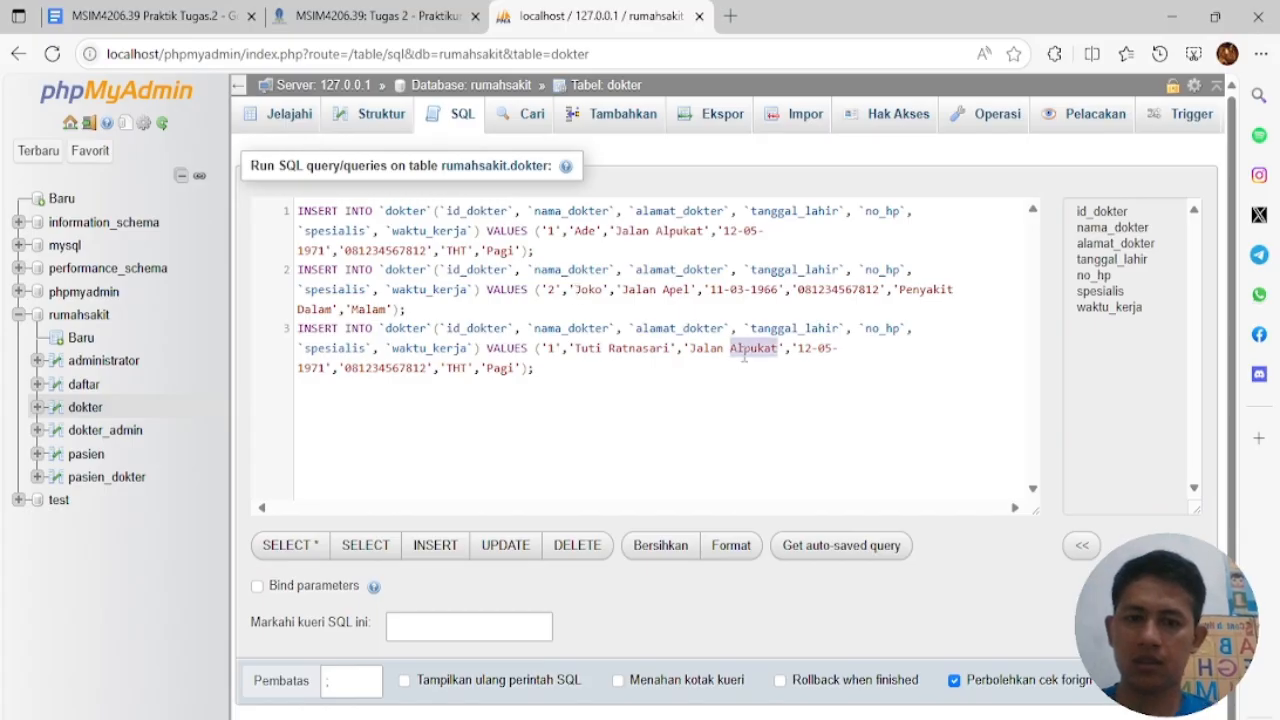
pyautogui.write('Manggis')
pyautogui.click(807, 350)
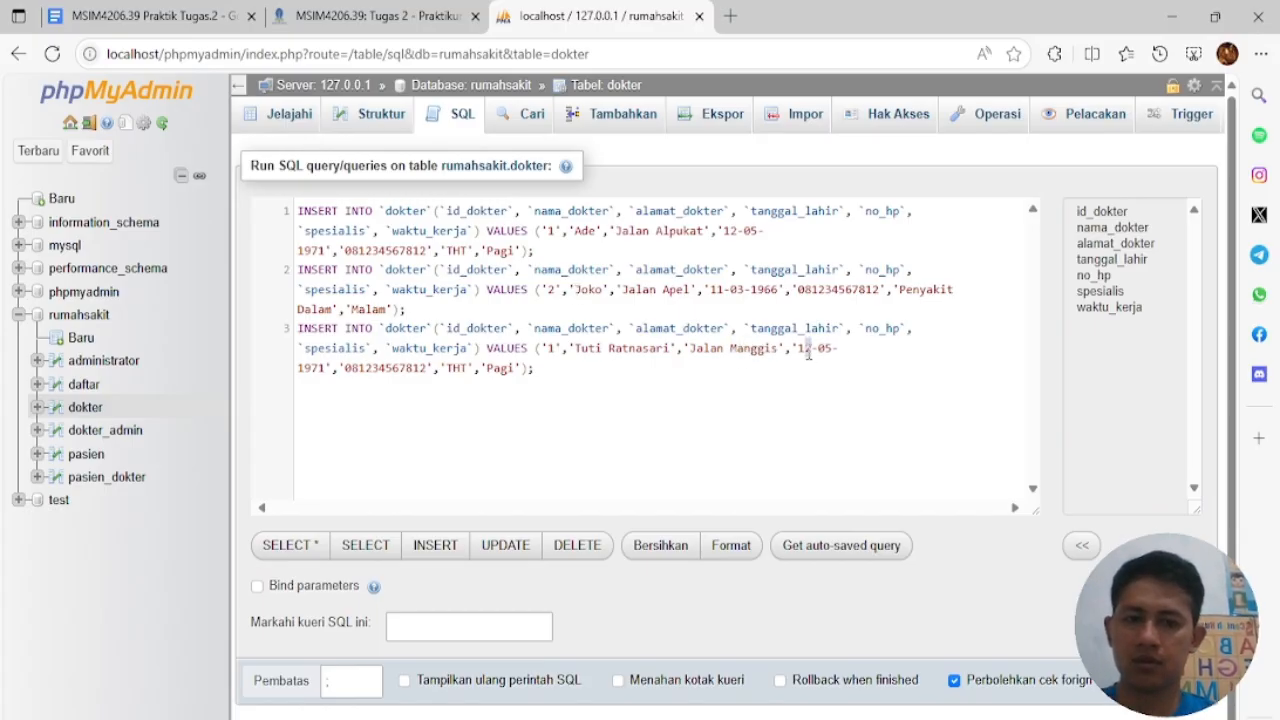
pyautogui.press('BackSpace')
pyautogui.press('BackSpace')
pyautogui.write('09')
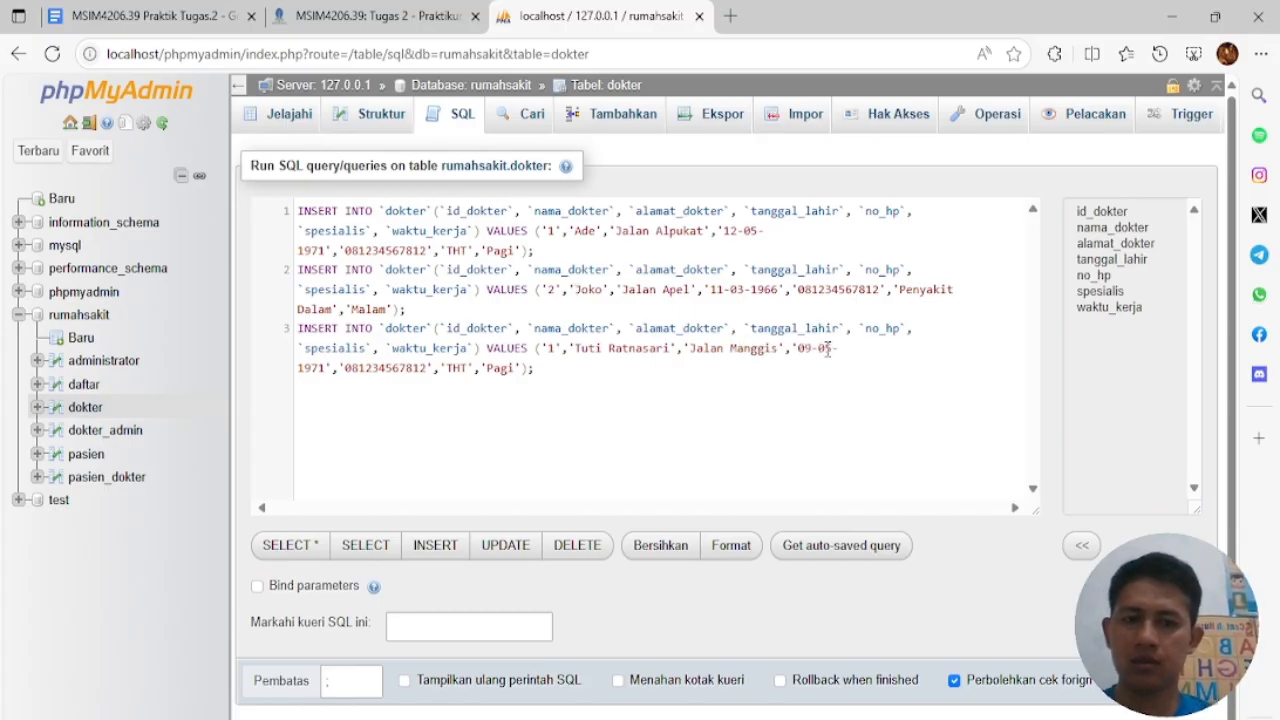
pyautogui.click(318, 368)
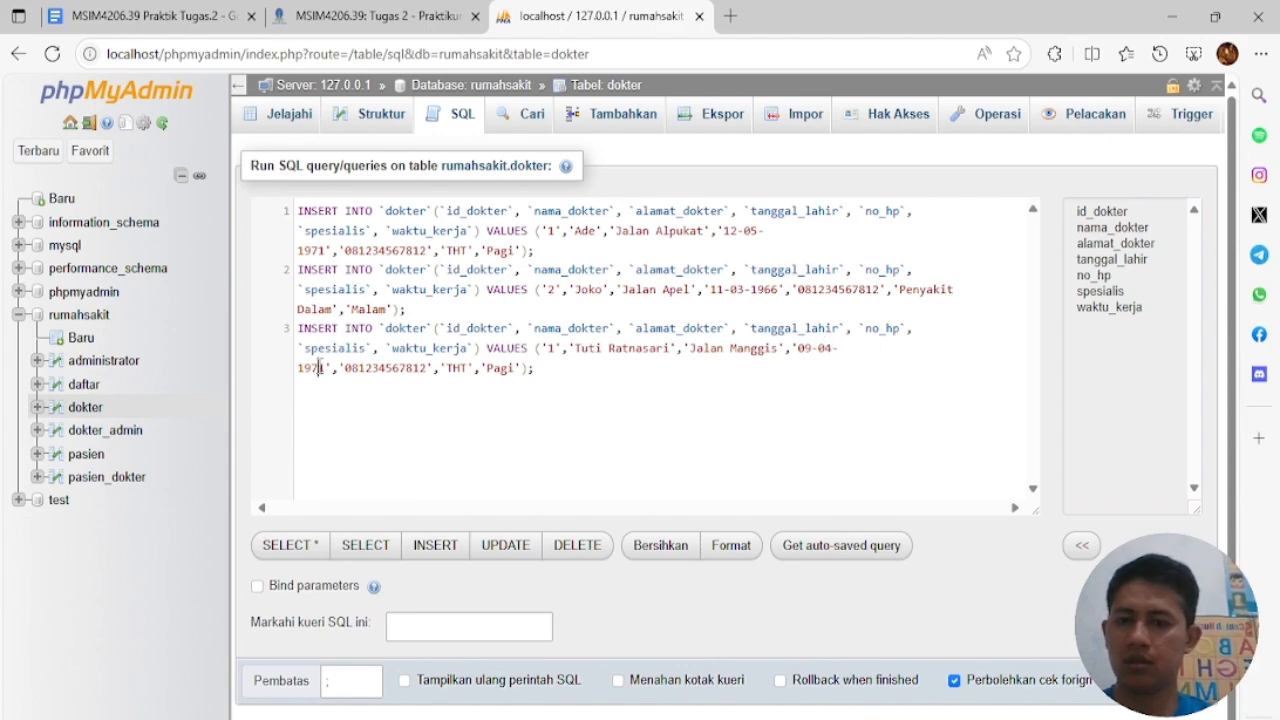
pyautogui.press('BackSpace')
pyautogui.write('0')
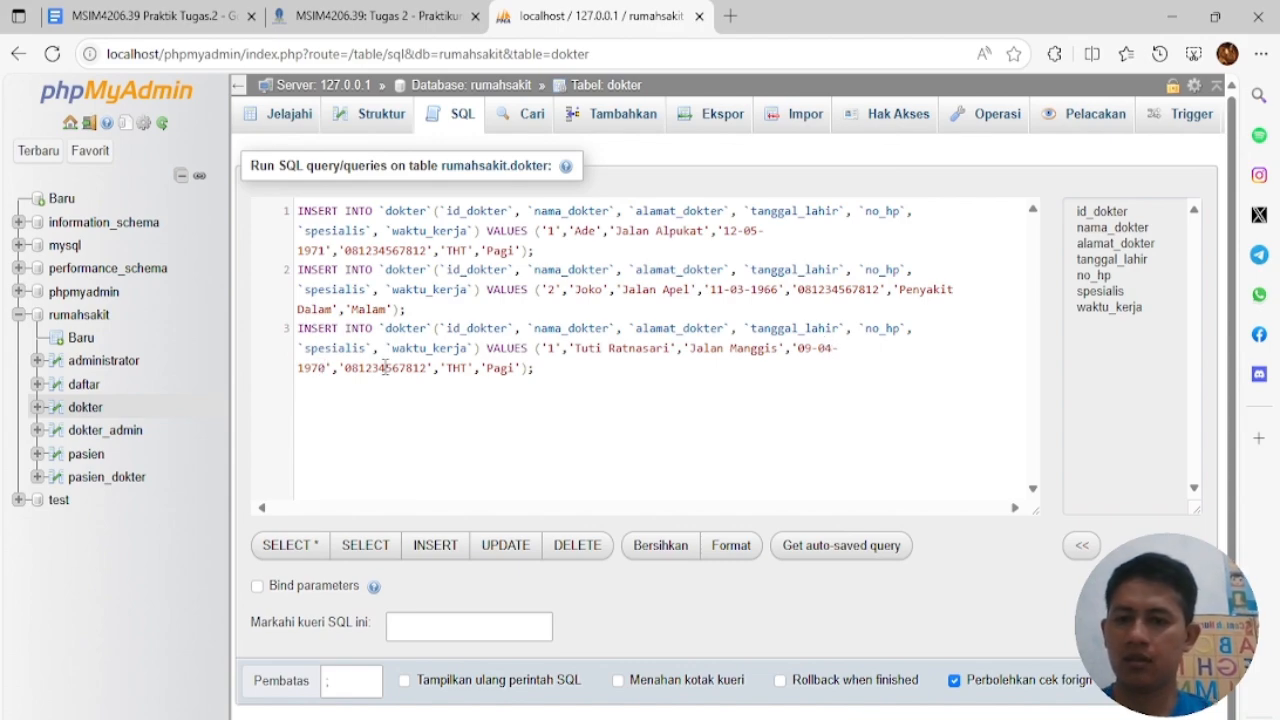
# Update the second and third phone numbers and set the third doctor to Ortopedi, Siang shift
pyautogui.doubleClick(847, 289)
pyautogui.click(847, 290)
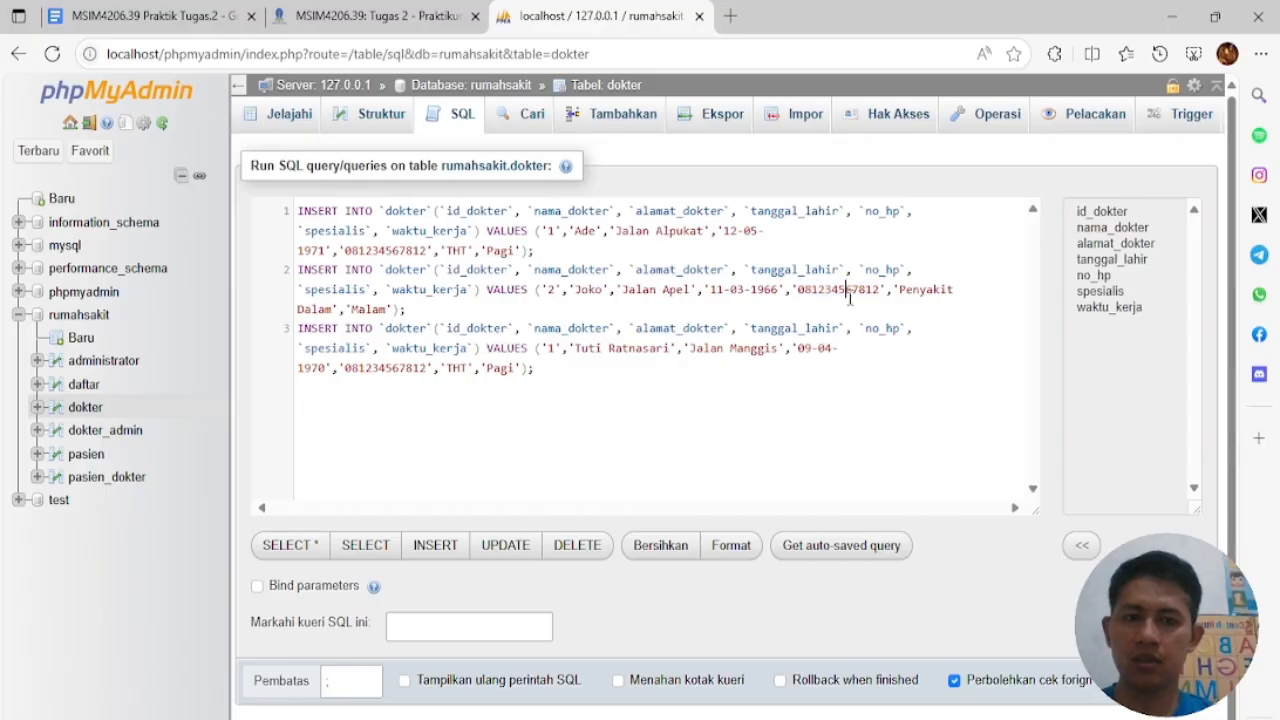
pyautogui.moveTo(833, 290); pyautogui.dragTo(867, 290)
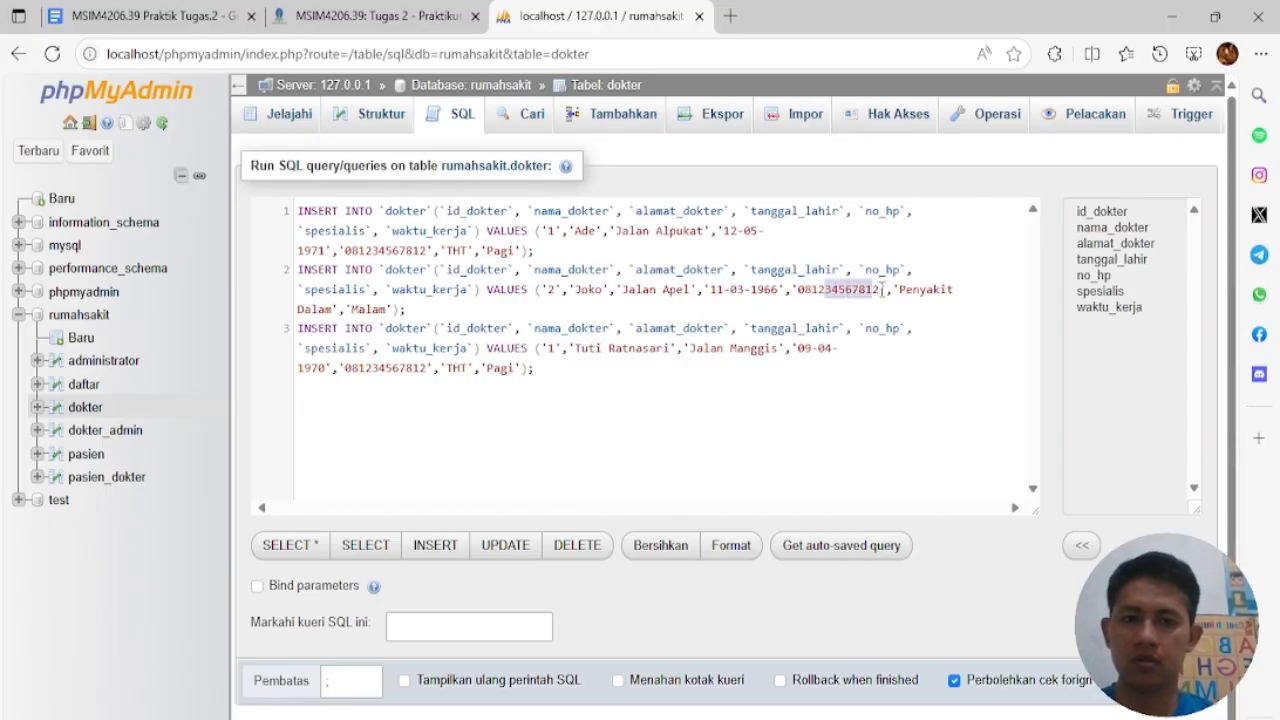
pyautogui.write('1112990')
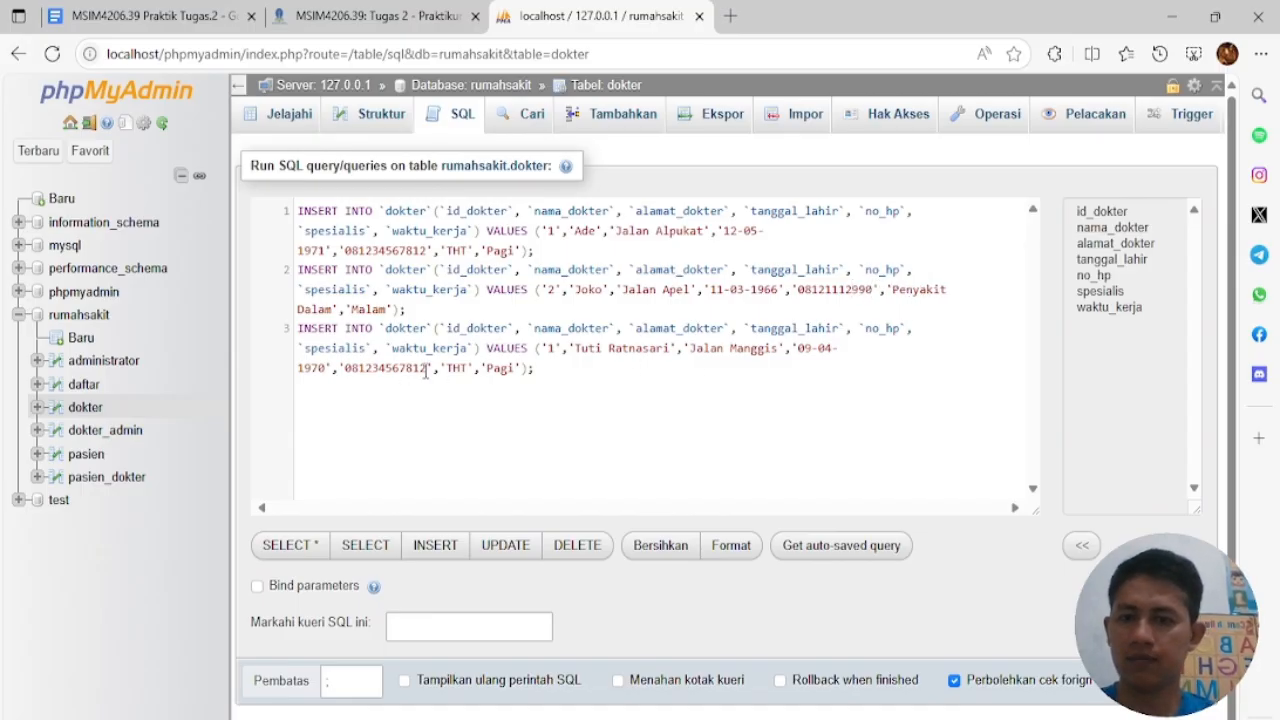
pyautogui.moveTo(427, 370); pyautogui.dragTo(372, 368)
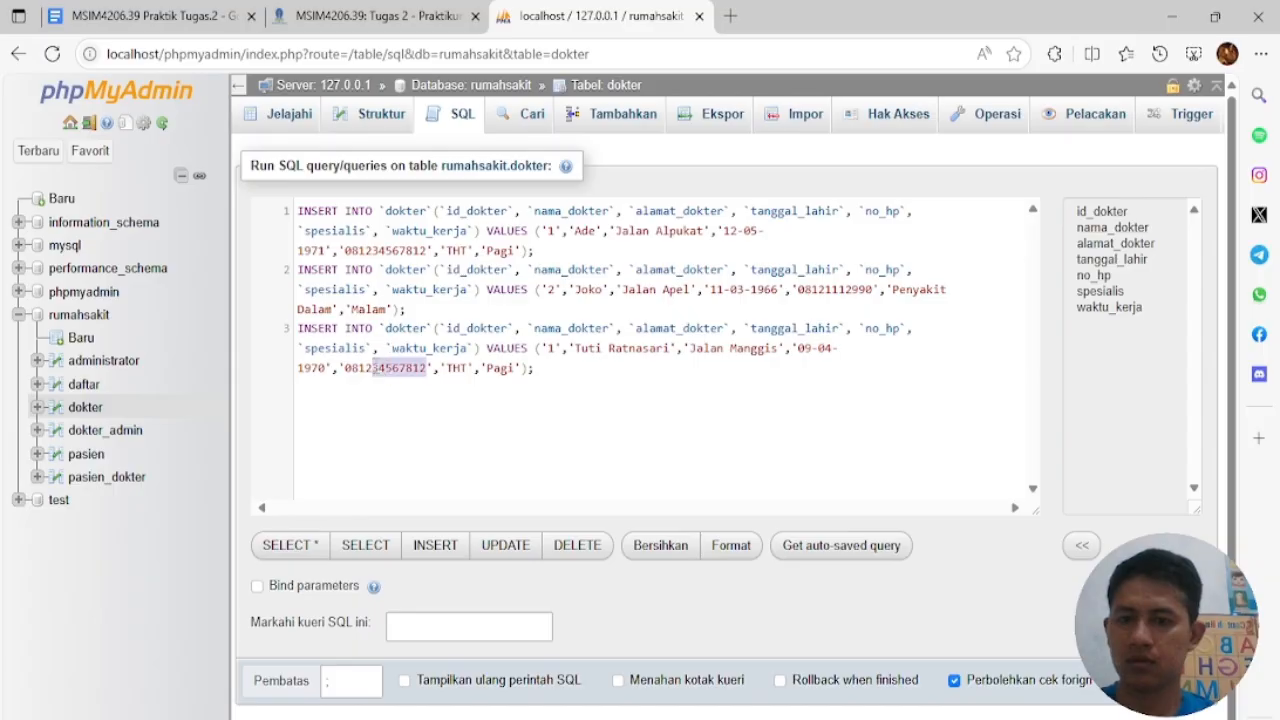
pyautogui.press('BackSpace')
pyautogui.write('34519008')
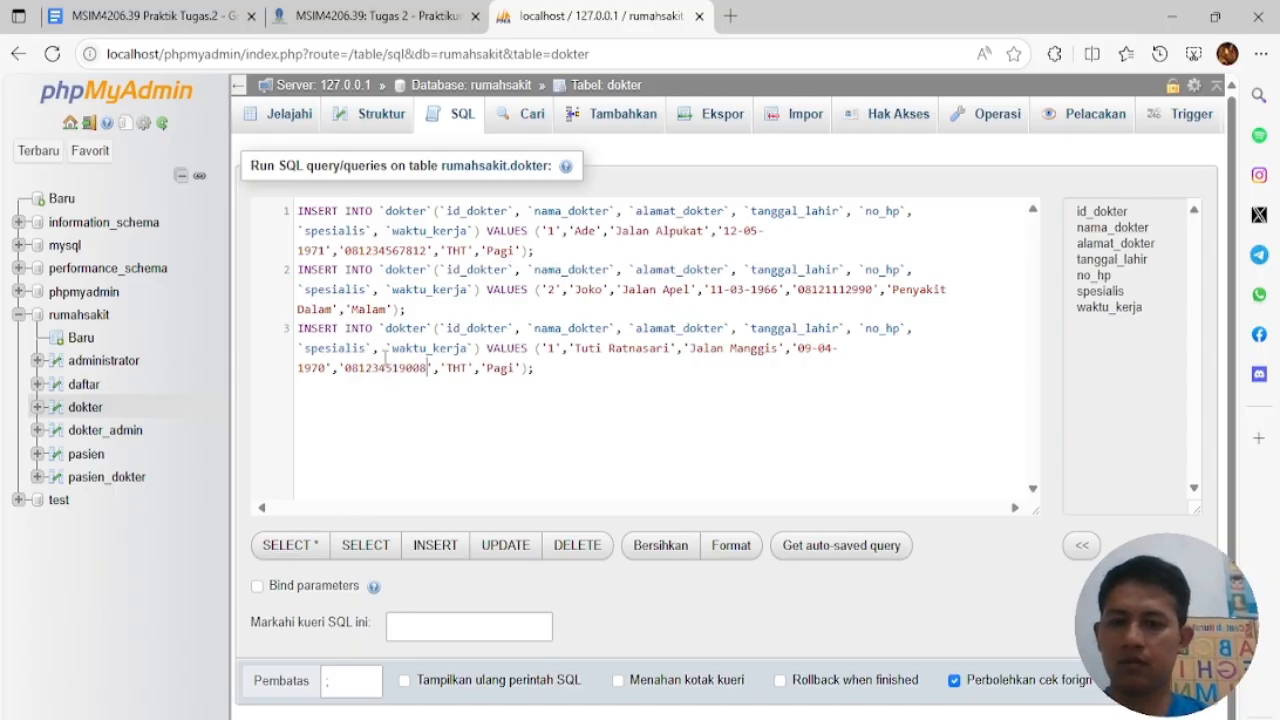
pyautogui.doubleClick(457, 368)
pyautogui.write('Ortopedi')
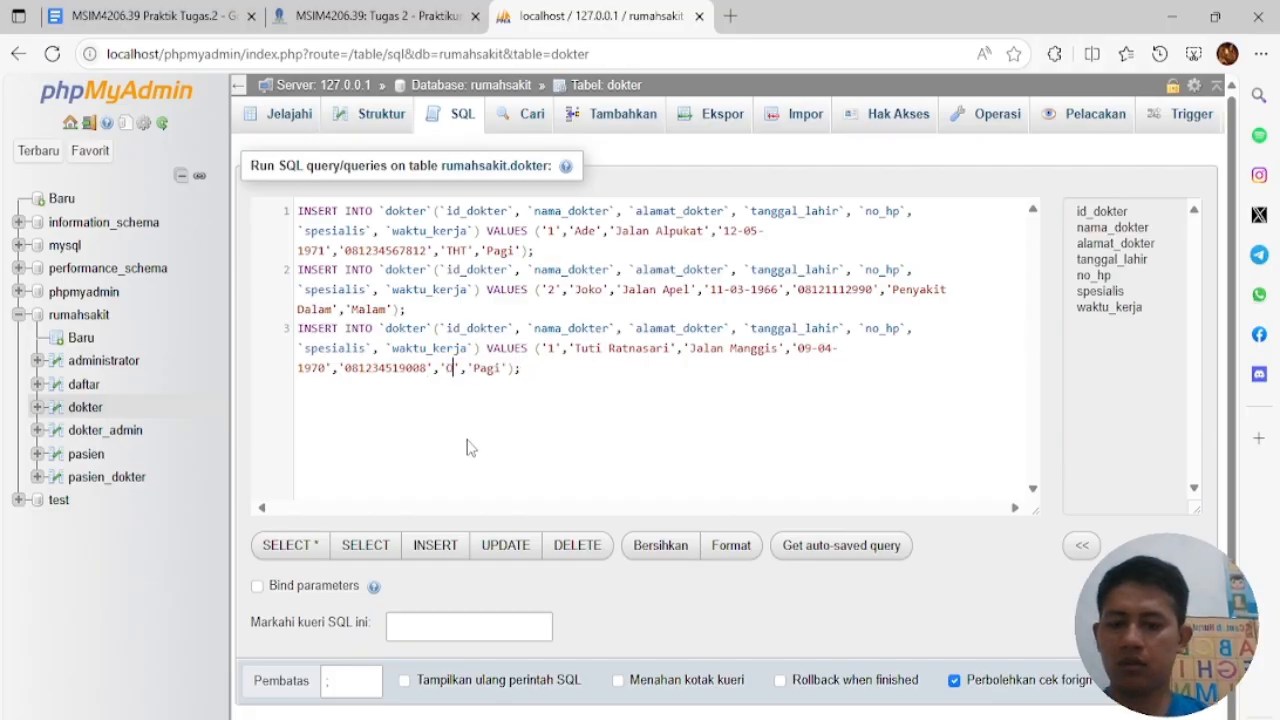
pyautogui.doubleClick(540, 369)
pyautogui.write('Siang')
# Run the three dokter INSERTs and, after the #1062 duplicate error, change the third id to 3
pyautogui.click(1161, 681)
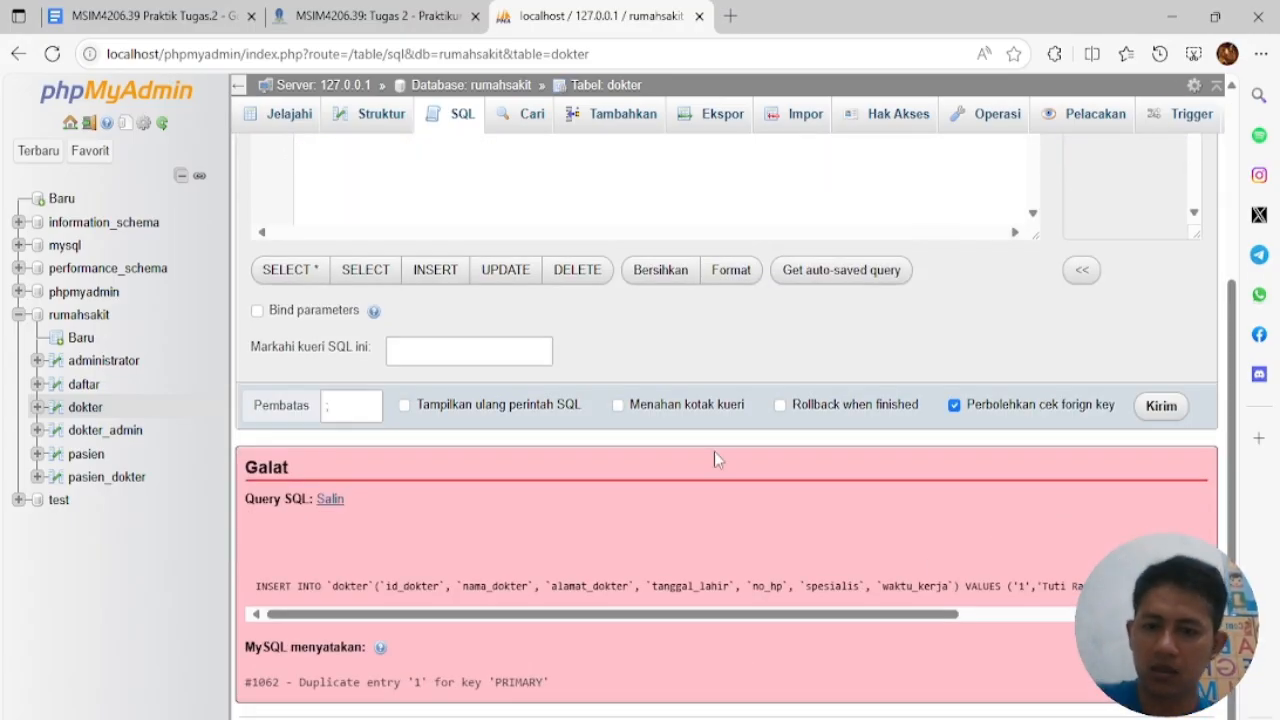
pyautogui.scroll(3, 714, 451)
pyautogui.click(553, 348)
pyautogui.press('BackSpace')
pyautogui.write('3')
pyautogui.scroll(-1, 1074, 580)
pyautogui.scroll(-3, 1074, 574)
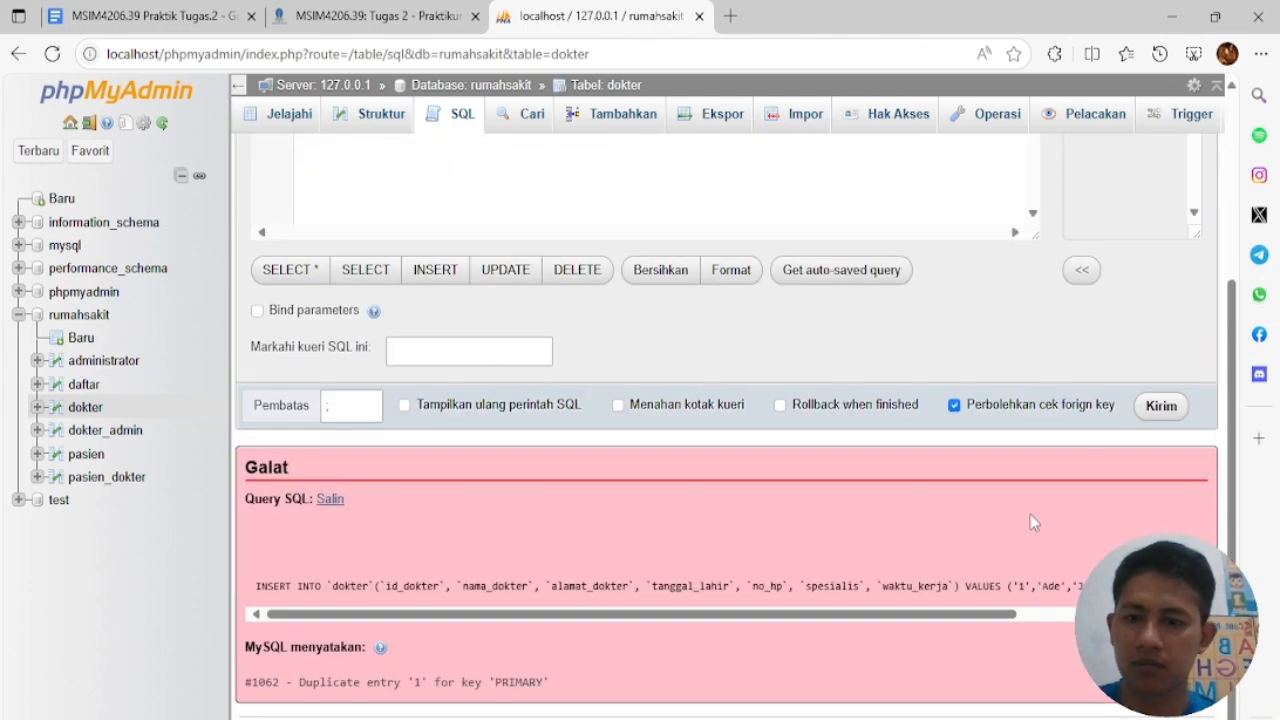
pyautogui.scroll(3, 849, 450)
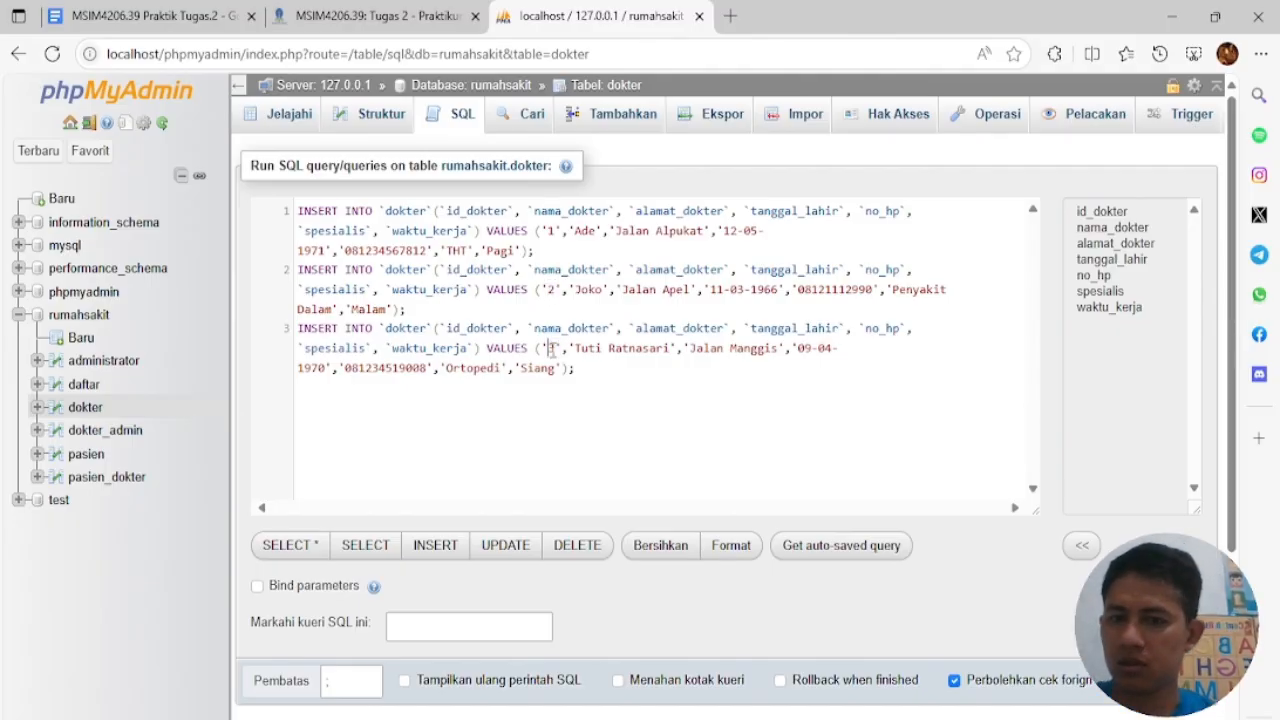
pyautogui.click(686, 471)
pyautogui.scroll(-3, 686, 471)
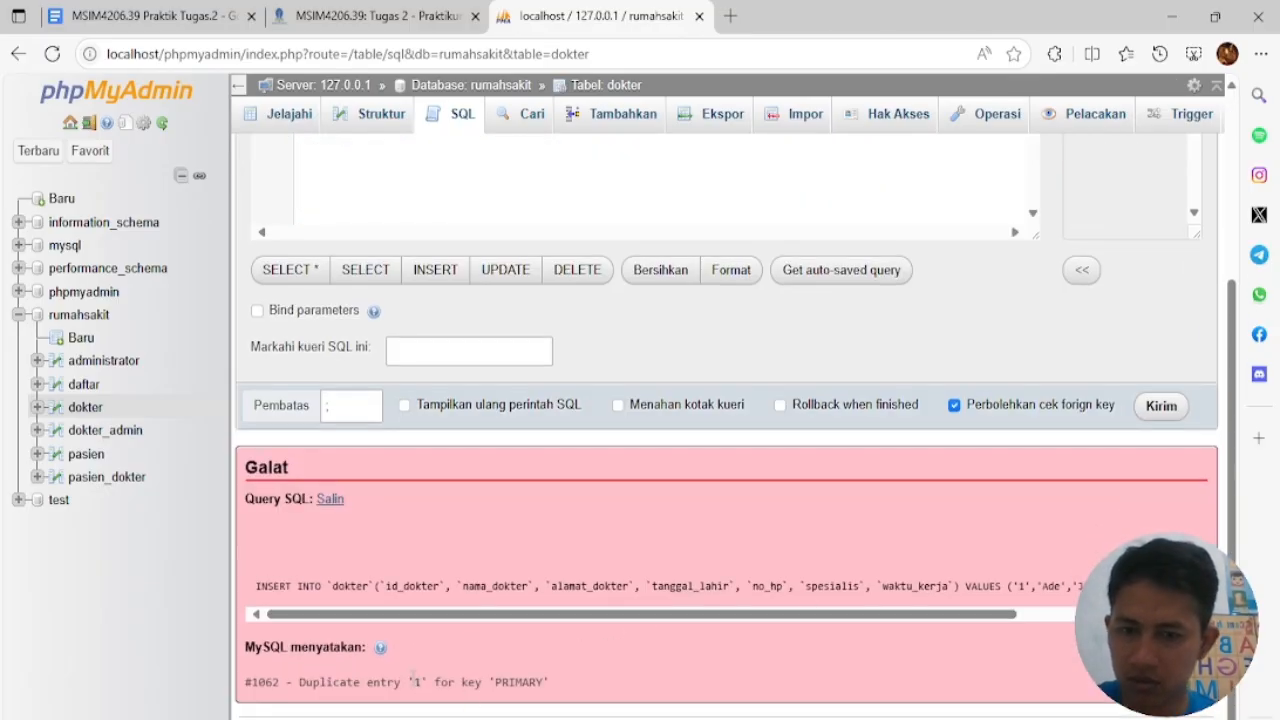
pyautogui.moveTo(638, 614); pyautogui.dragTo(519, 612)
pyautogui.scroll(3, 610, 434)
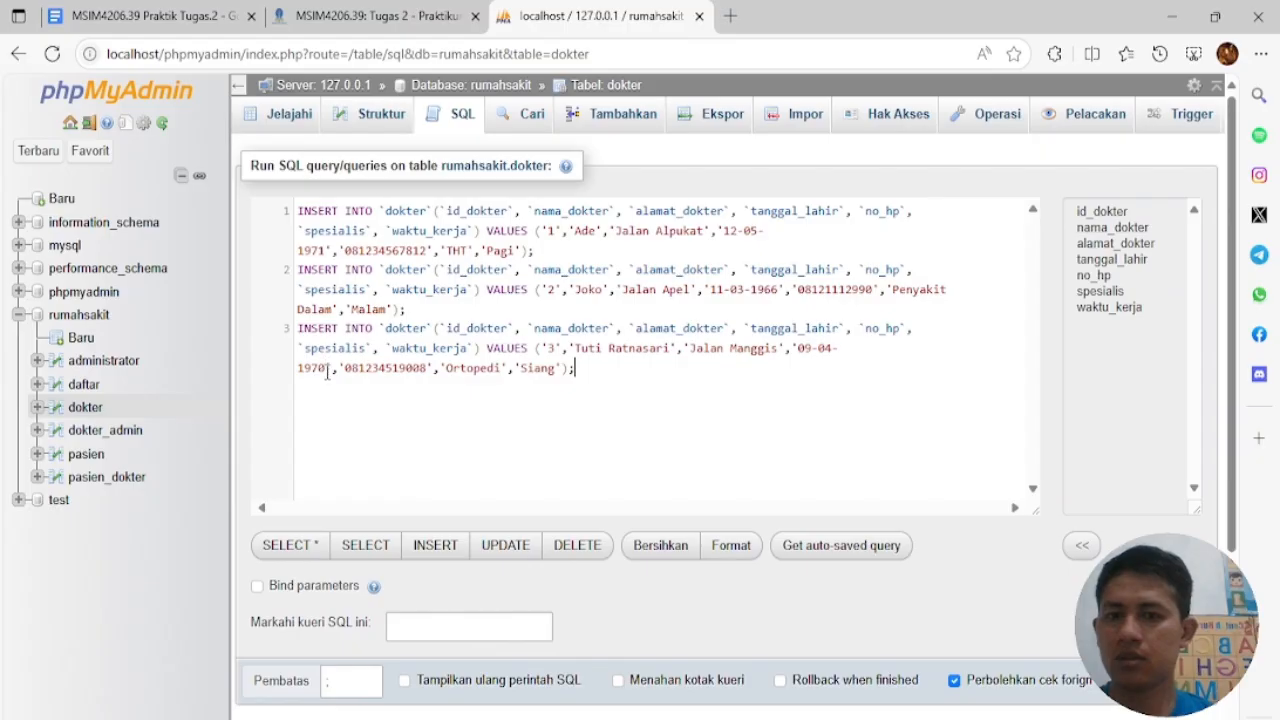
# Browse the rows stored in the dokter table
pyautogui.click(393, 135)
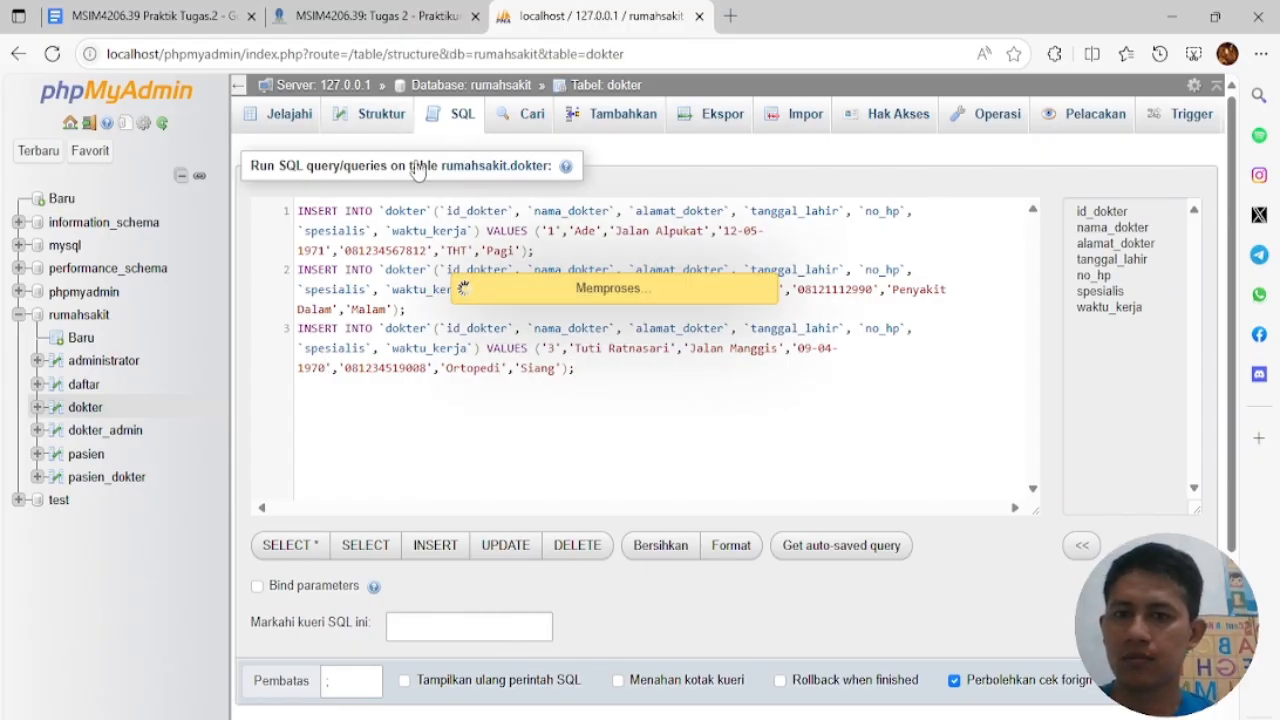
pyautogui.click(298, 121)
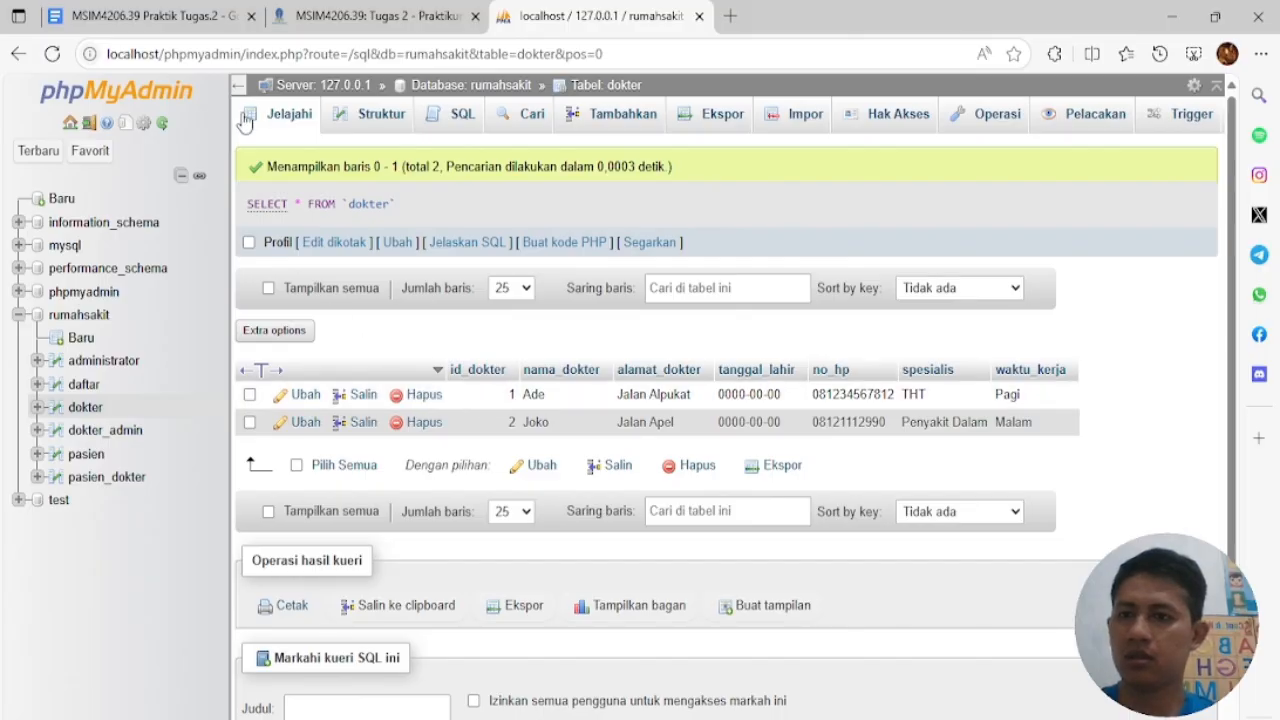
pyautogui.click(18, 53)
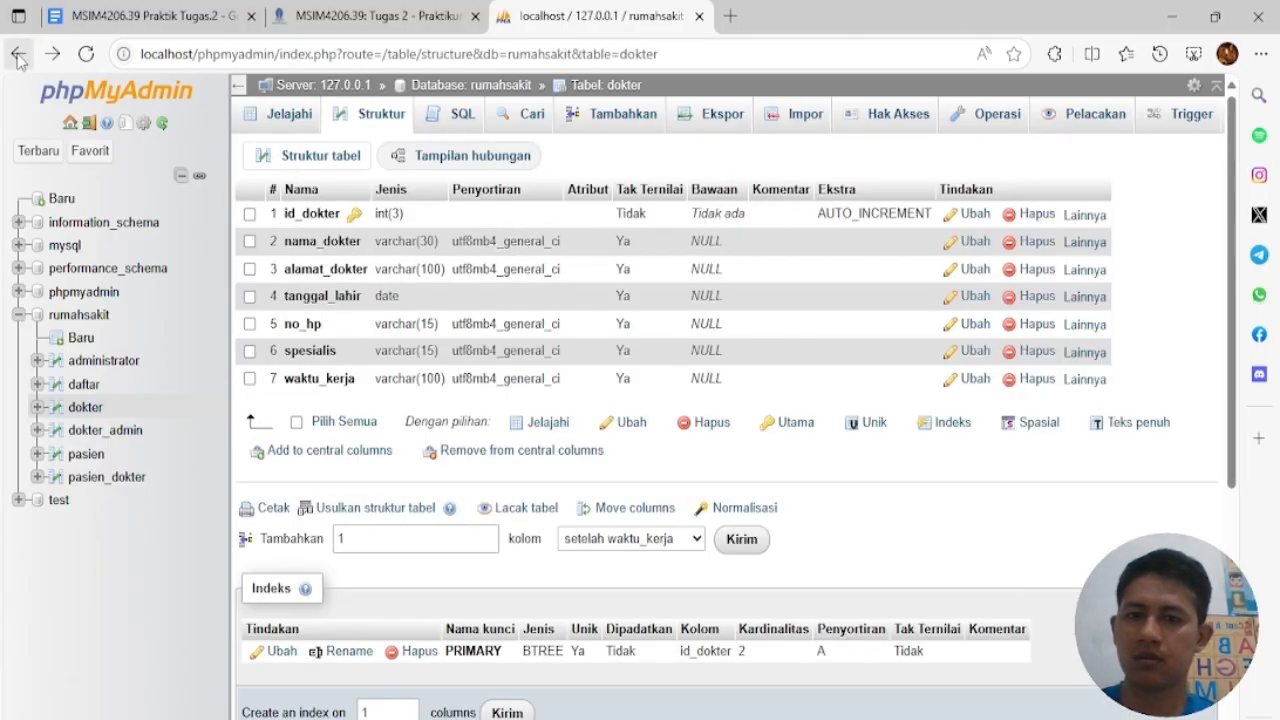
pyautogui.click(18, 53)
pyautogui.click(52, 53)
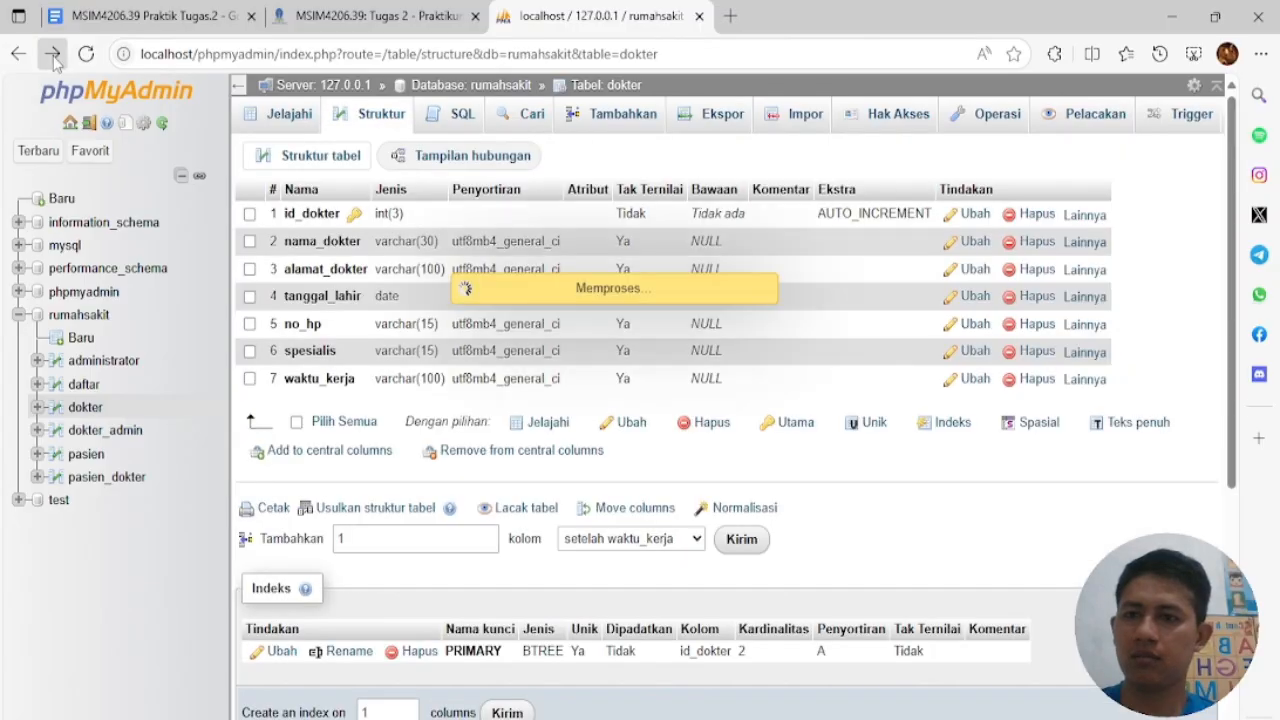
pyautogui.click(52, 53)
# Delete both existing doctor rows, confirming each deletion with OK
pyautogui.click(412, 397)
pyautogui.click(648, 467)
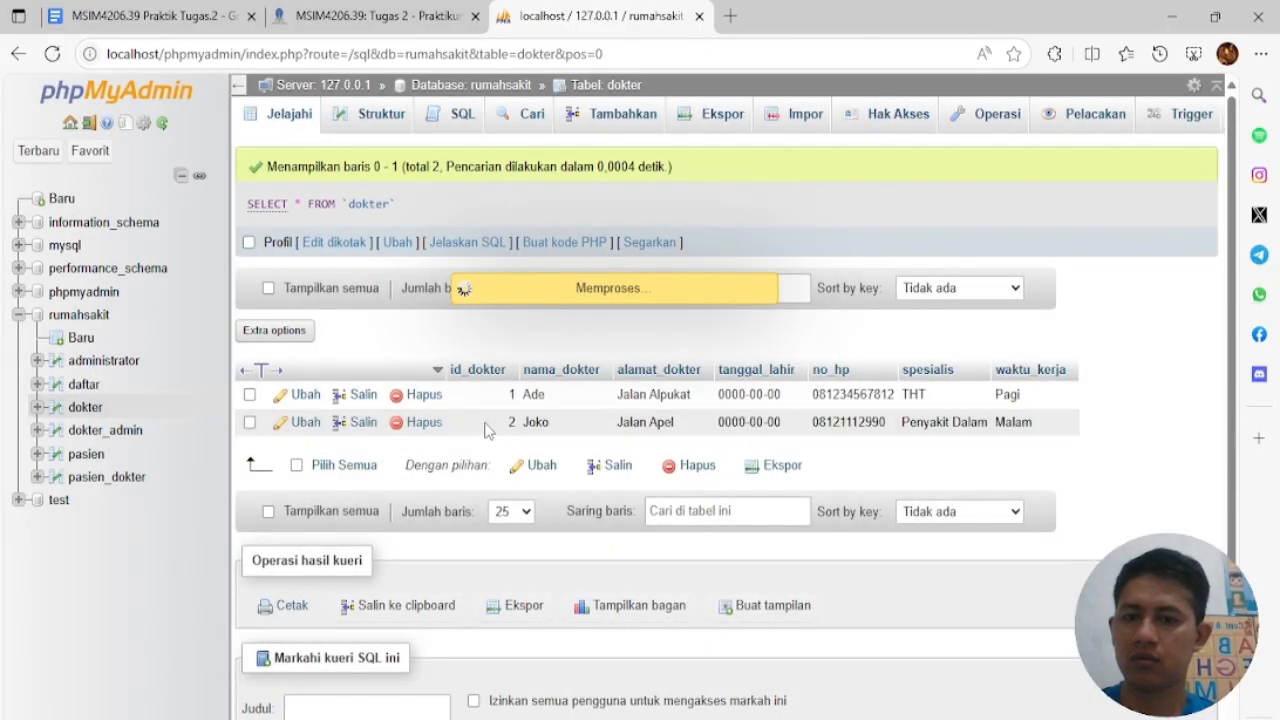
pyautogui.click(423, 396)
pyautogui.click(646, 470)
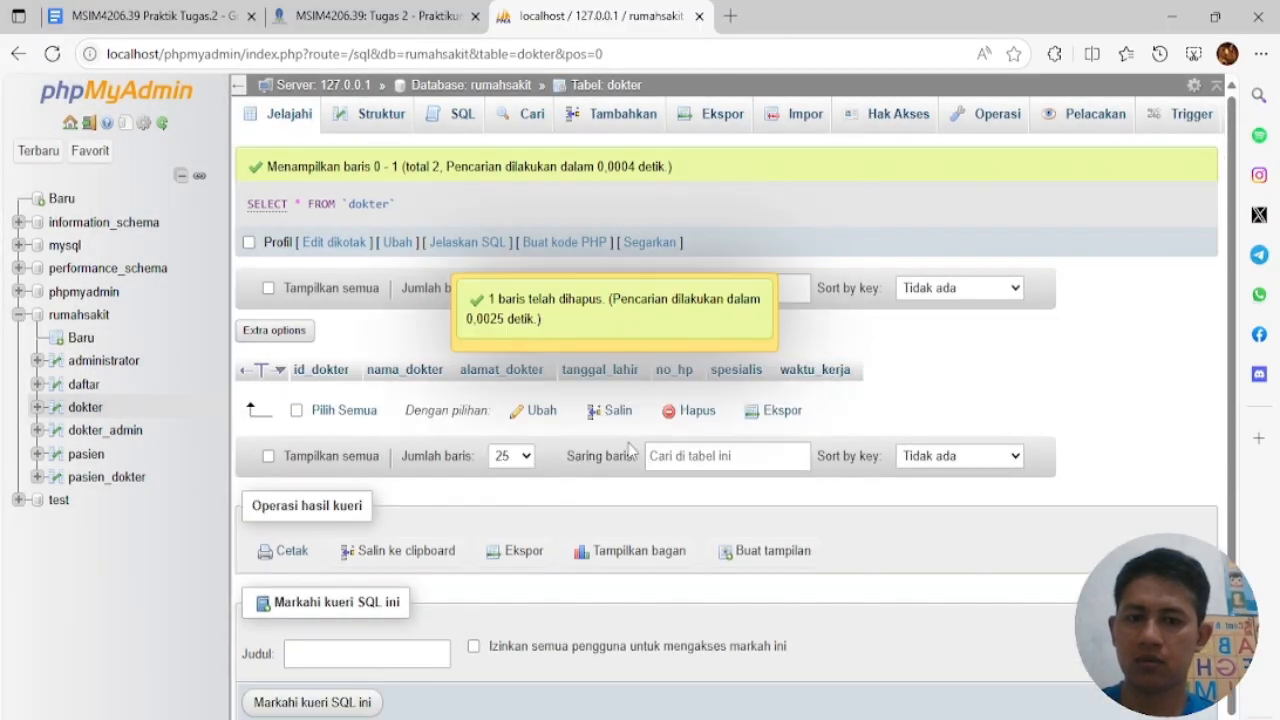
pyautogui.click(452, 113)
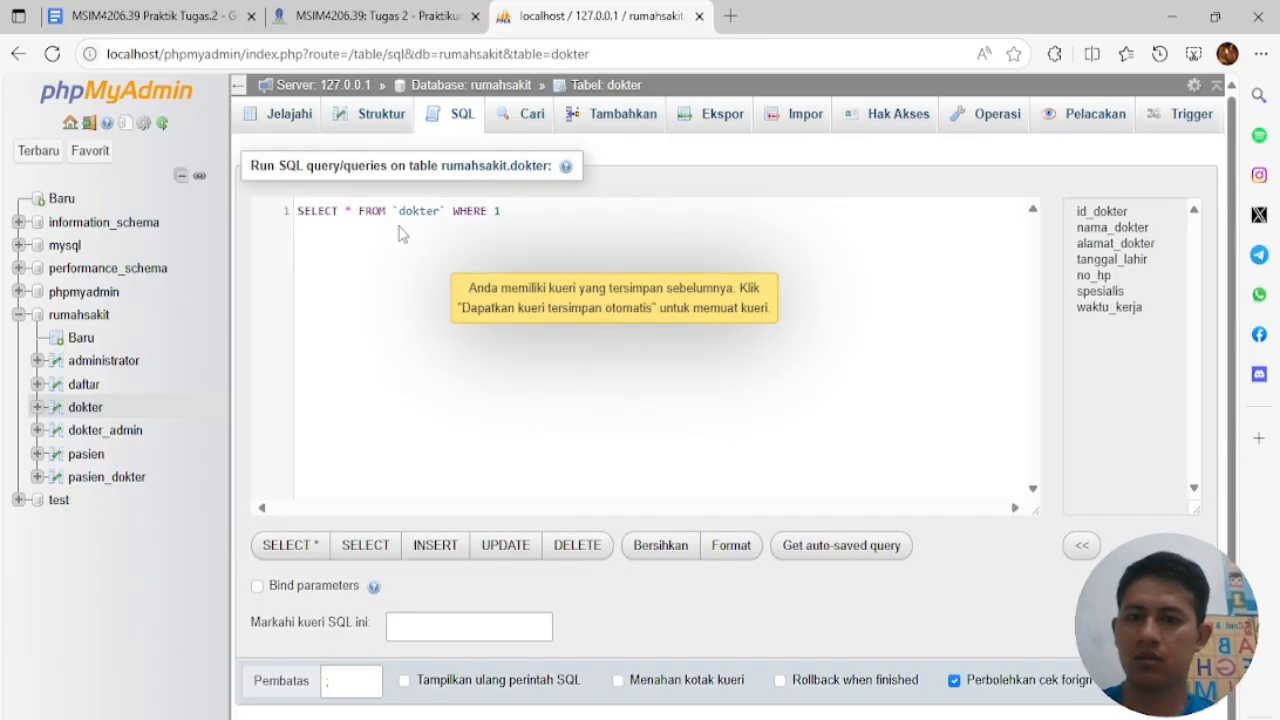
# Paste the first INSERT, rewrite its birth date as 1971-12-05, run it and browse dokter
pyautogui.hotkey('ctrl', 'v')
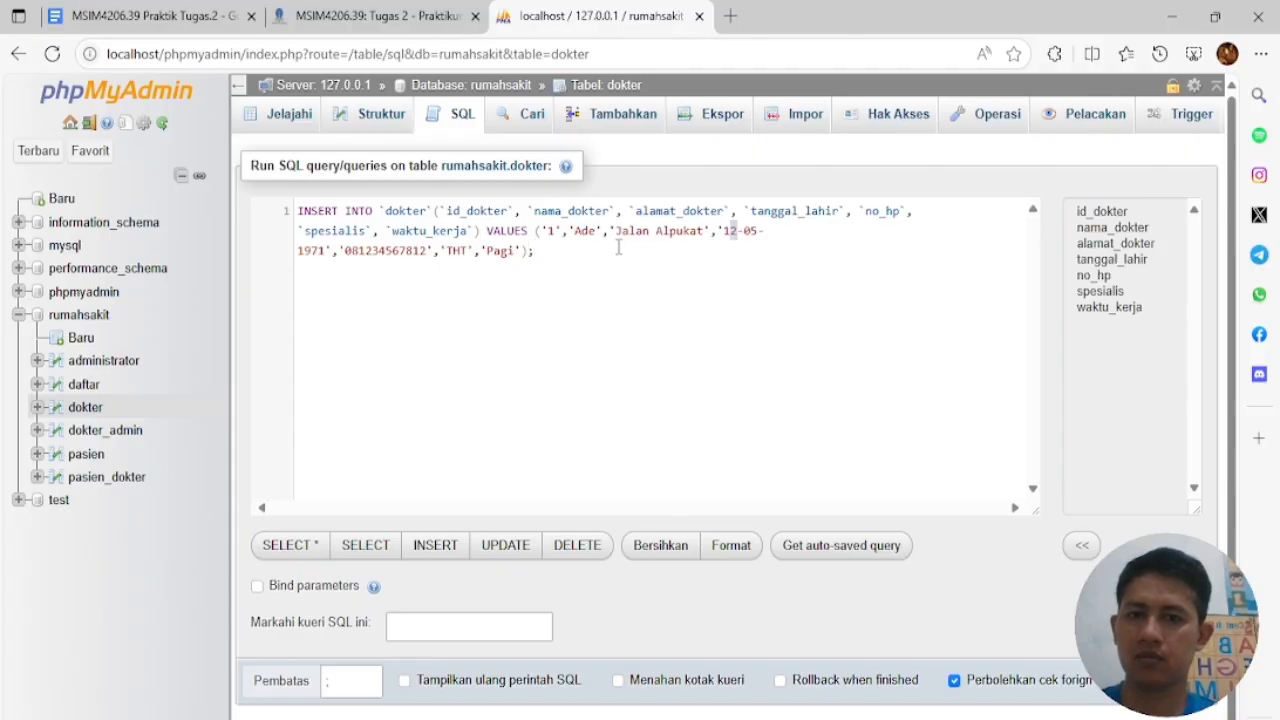
pyautogui.click(723, 233)
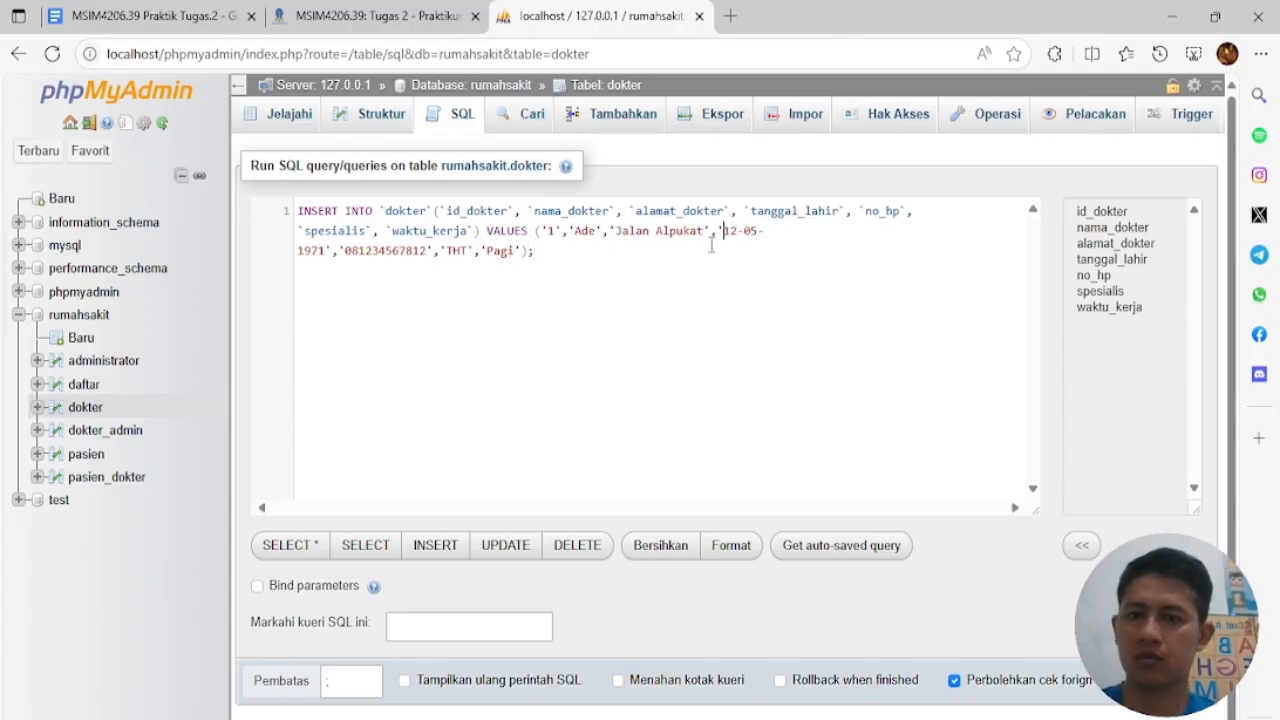
pyautogui.write('1971')
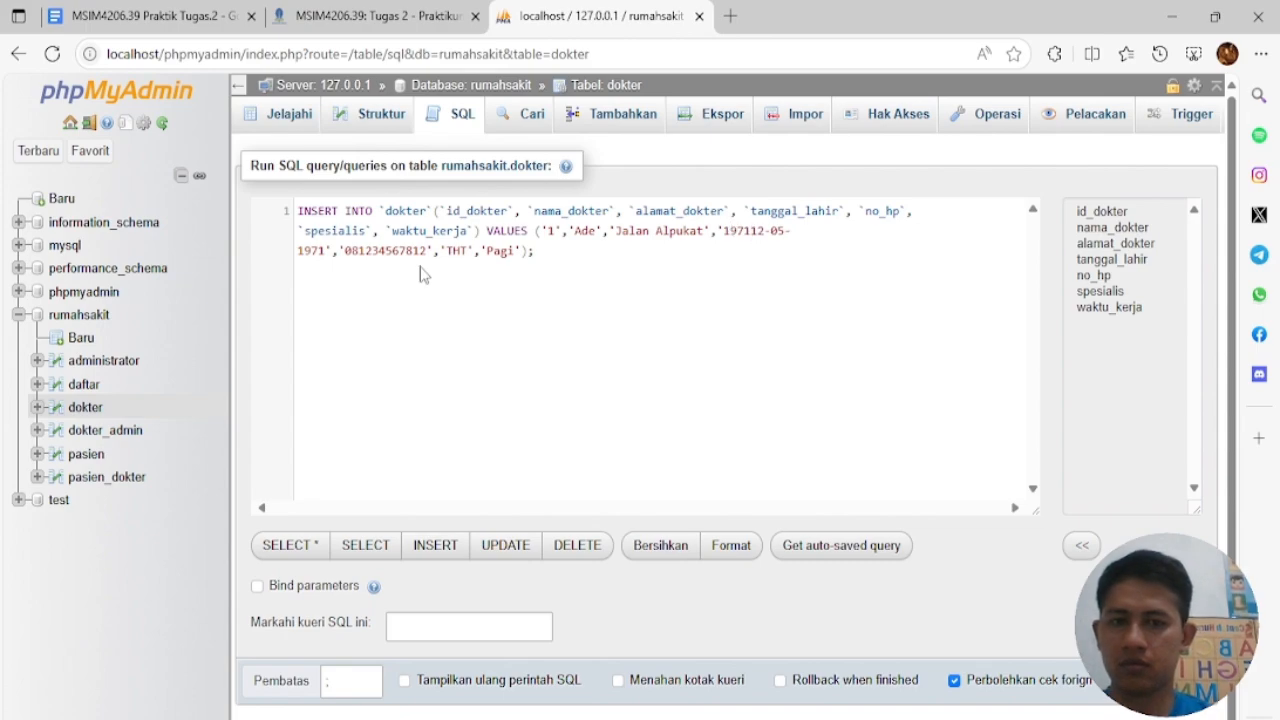
pyautogui.write('-')
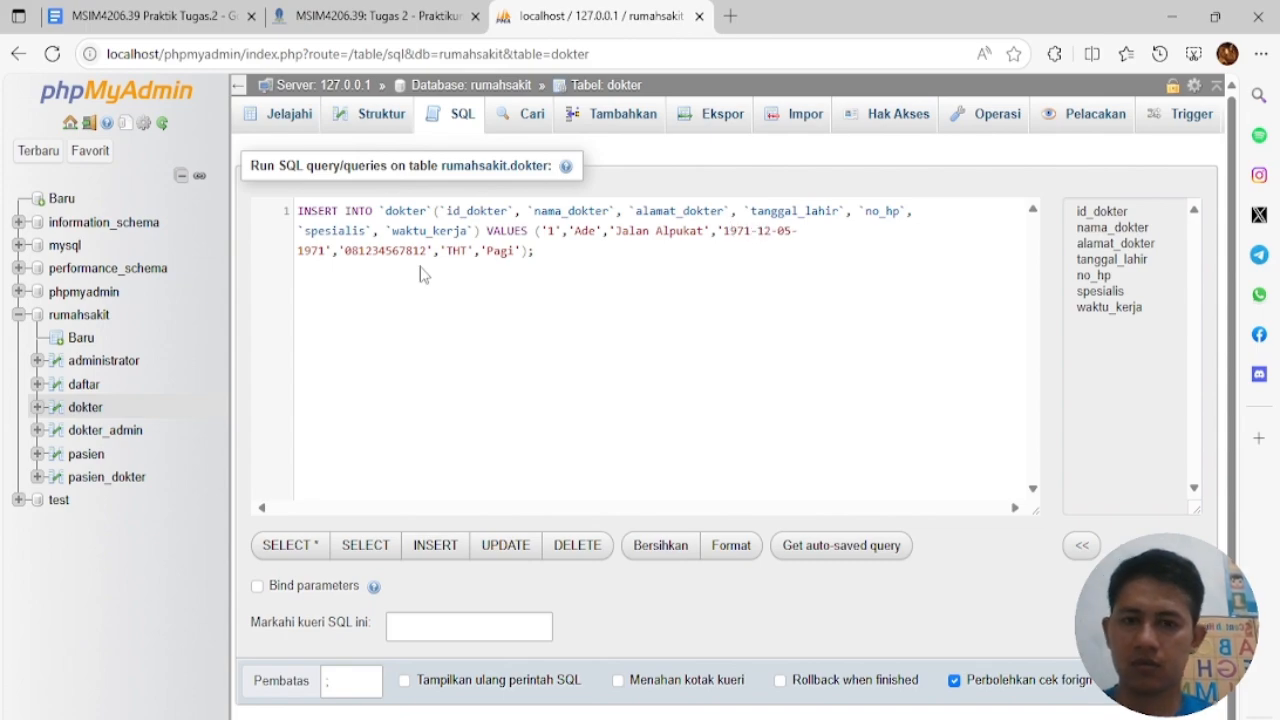
pyautogui.click(795, 231)
pyautogui.press('BackSpace')
pyautogui.press('Delete')
pyautogui.press('Delete')
pyautogui.press('Delete')
pyautogui.press('Delete')
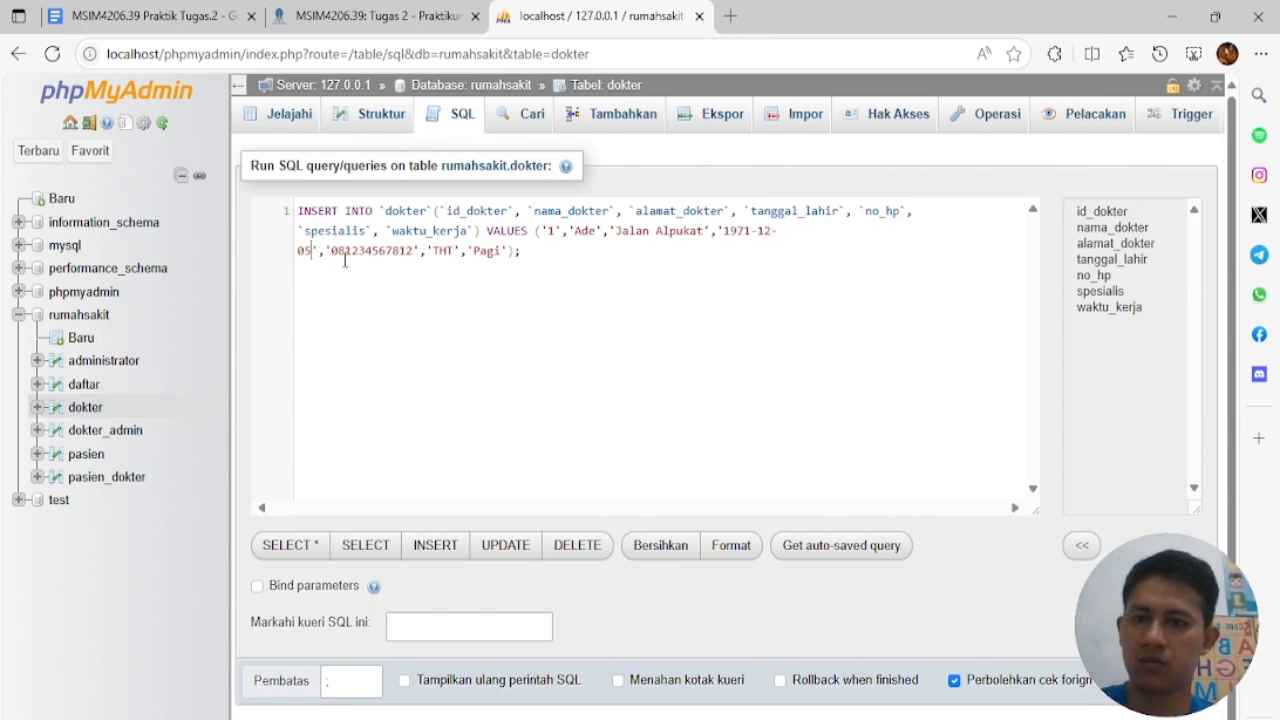
pyautogui.click(556, 249)
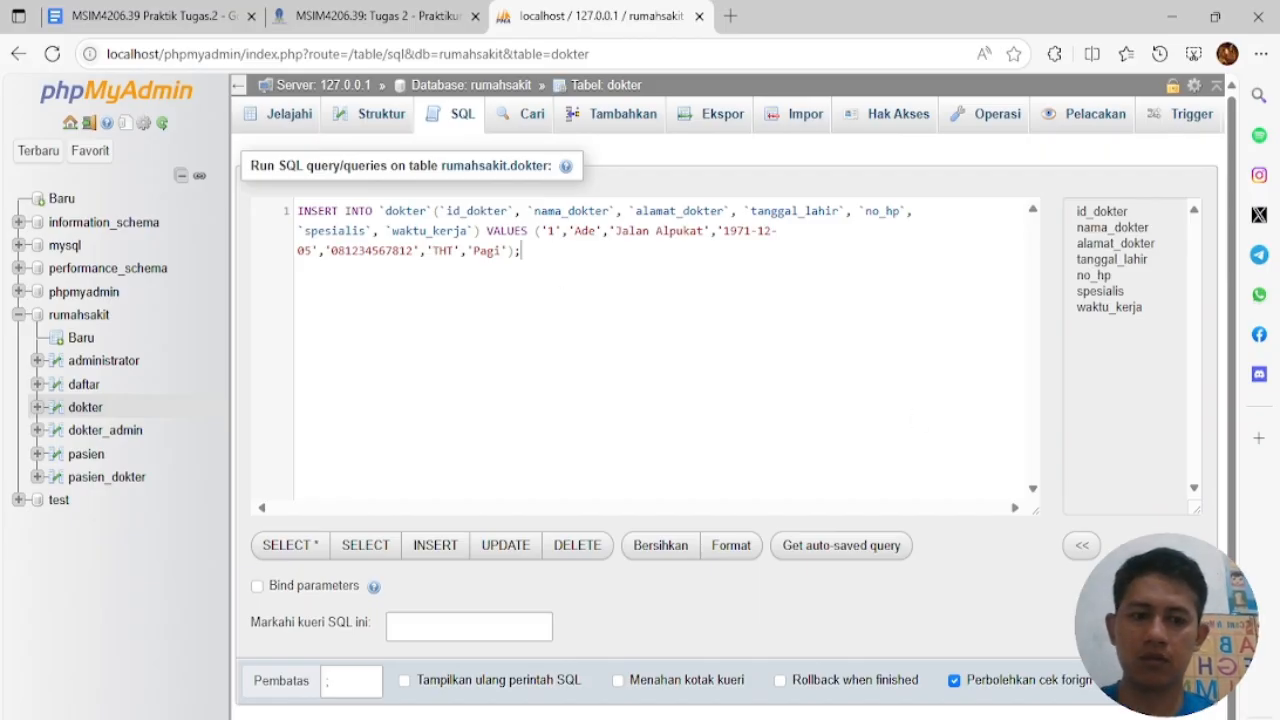
pyautogui.hotkey('ctrl', 'Return')
pyautogui.click(90, 410)
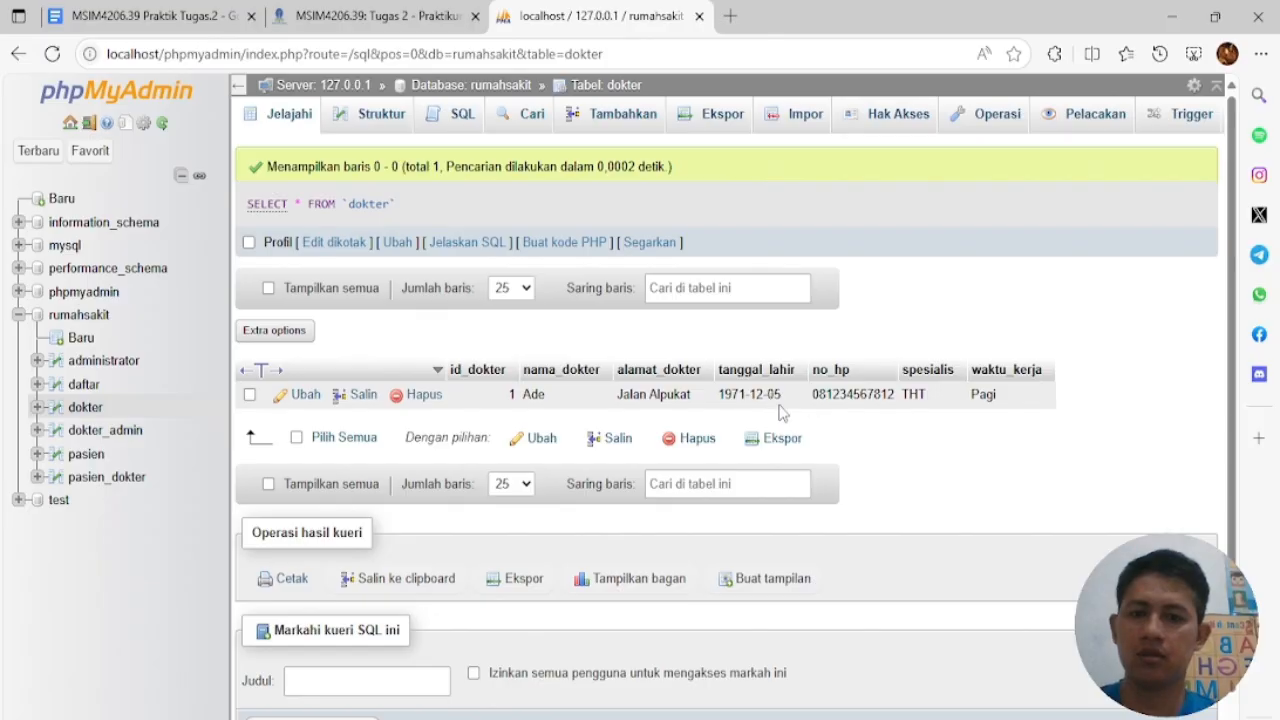
# Paste the INSERT into the dokter SQL box and change it to id 2 with a new name, address and birth date
pyautogui.click(462, 114)
pyautogui.moveTo(505, 211); pyautogui.dragTo(253, 208)
pyautogui.hotkey('ctrl', 'v')
pyautogui.moveTo(550, 232); pyautogui.dragTo(596, 235)
pyautogui.write("2','")
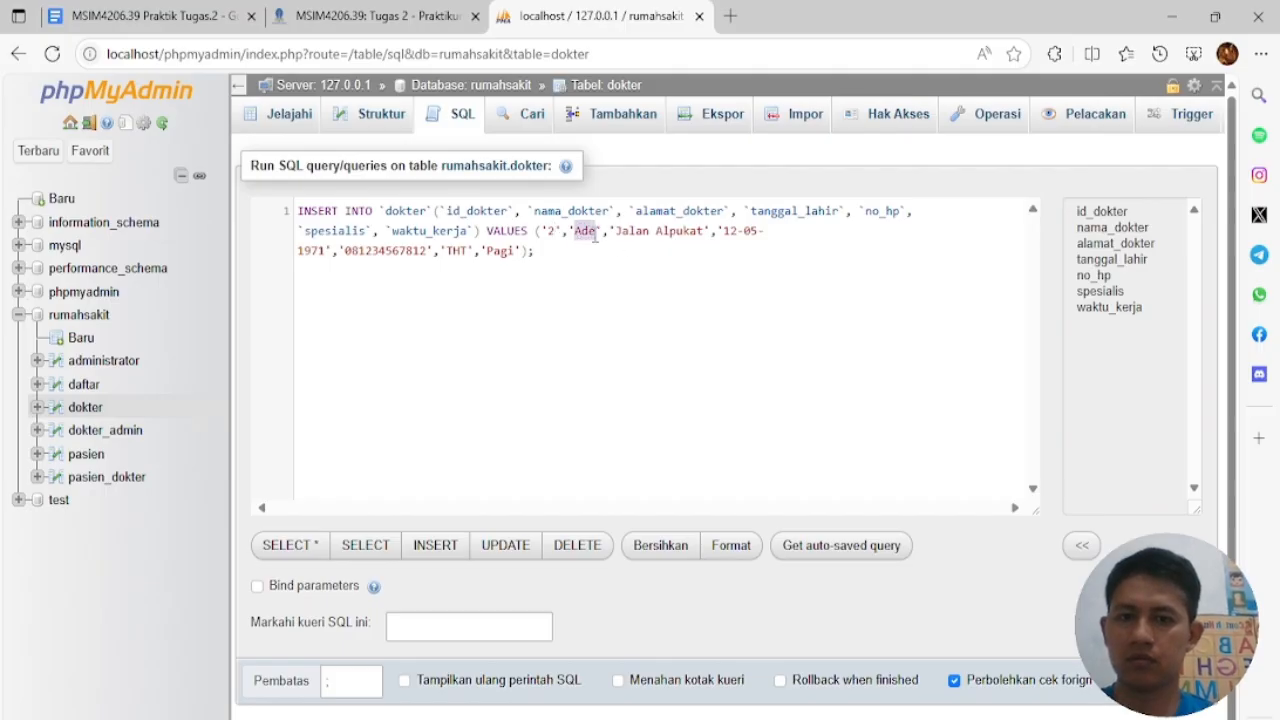
pyautogui.write('Joko')
pyautogui.doubleClick(686, 231)
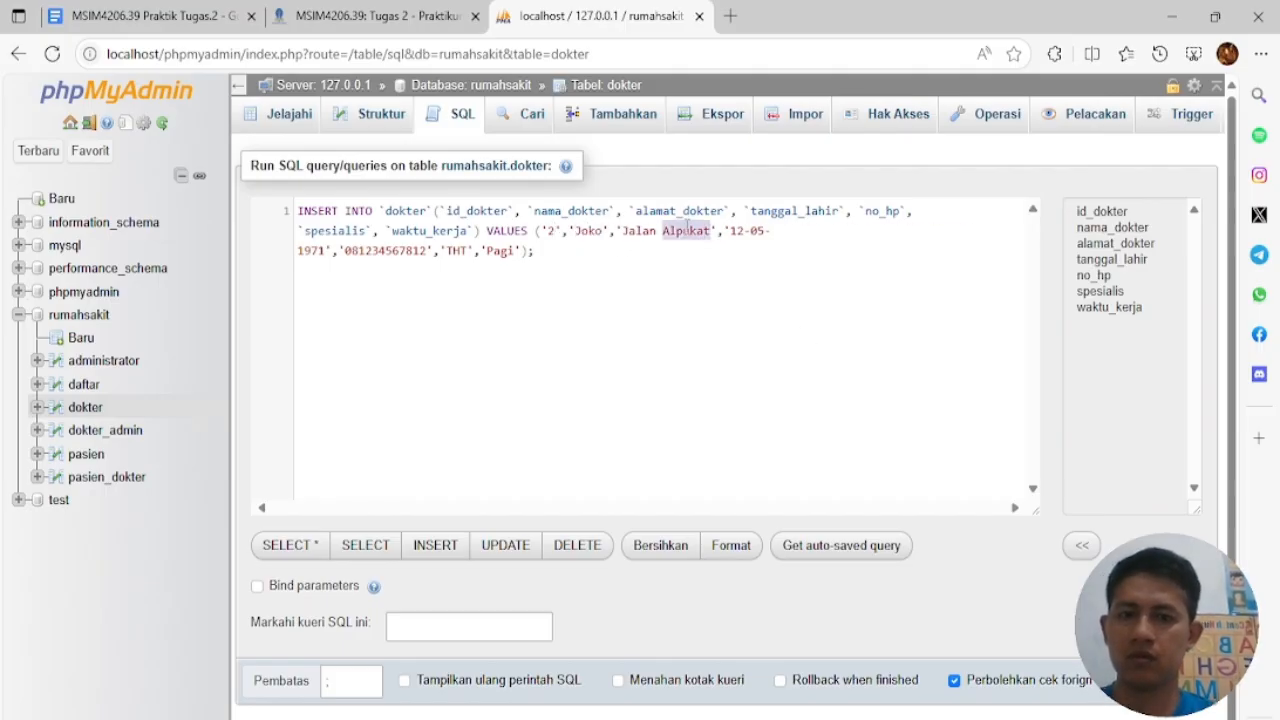
pyautogui.write('Apel')
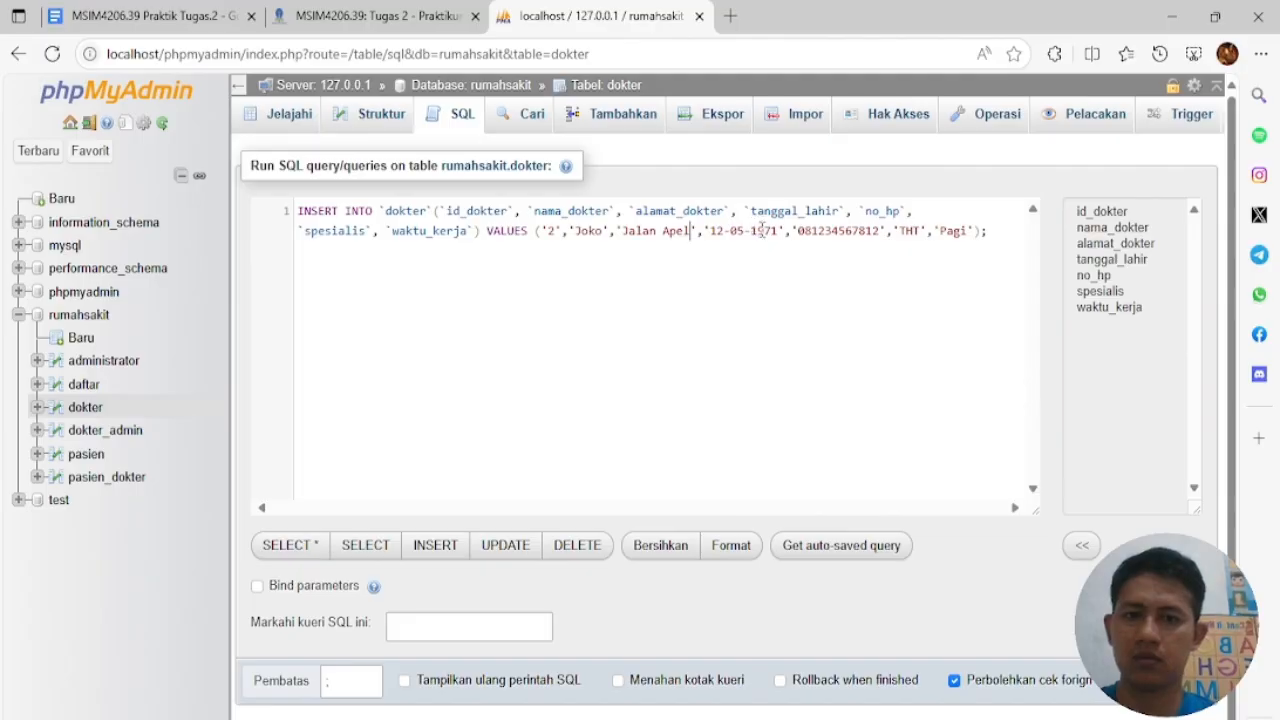
pyautogui.moveTo(750, 234); pyautogui.dragTo(717, 236)
pyautogui.press('BackSpace')
pyautogui.press('BackSpace')
pyautogui.press('BackSpace')
pyautogui.write('60-0')
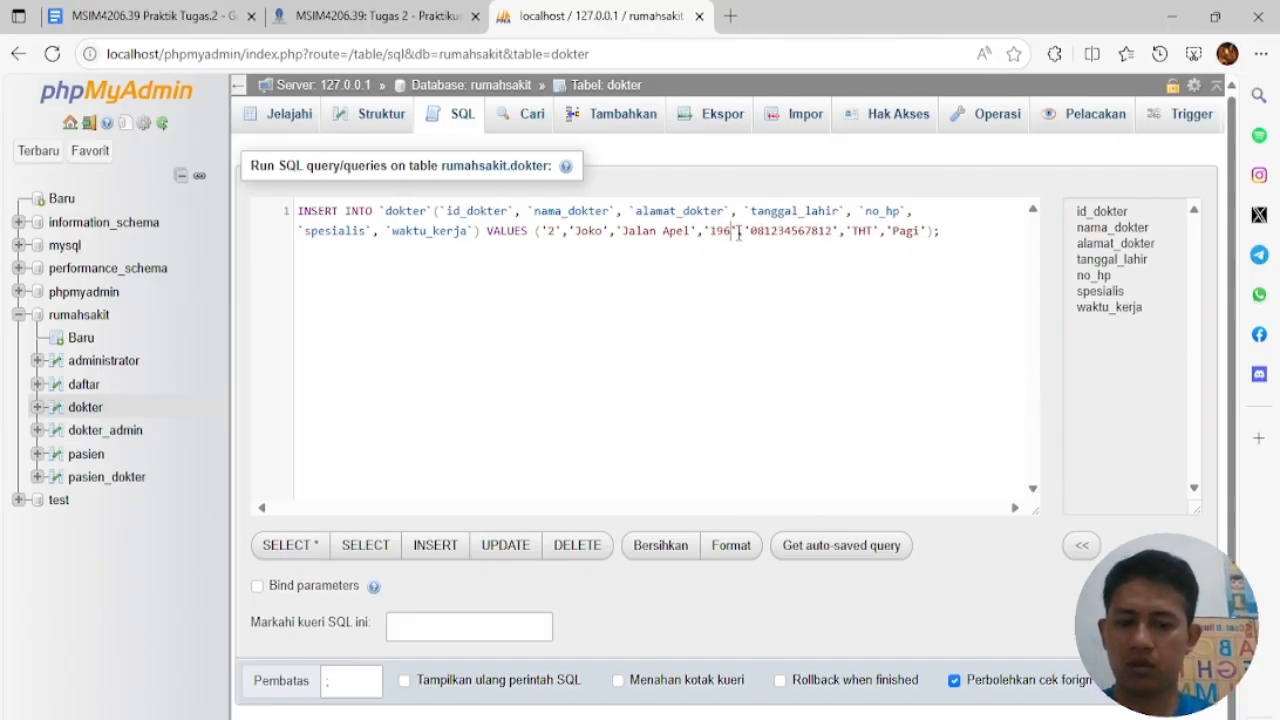
pyautogui.write('3-11')
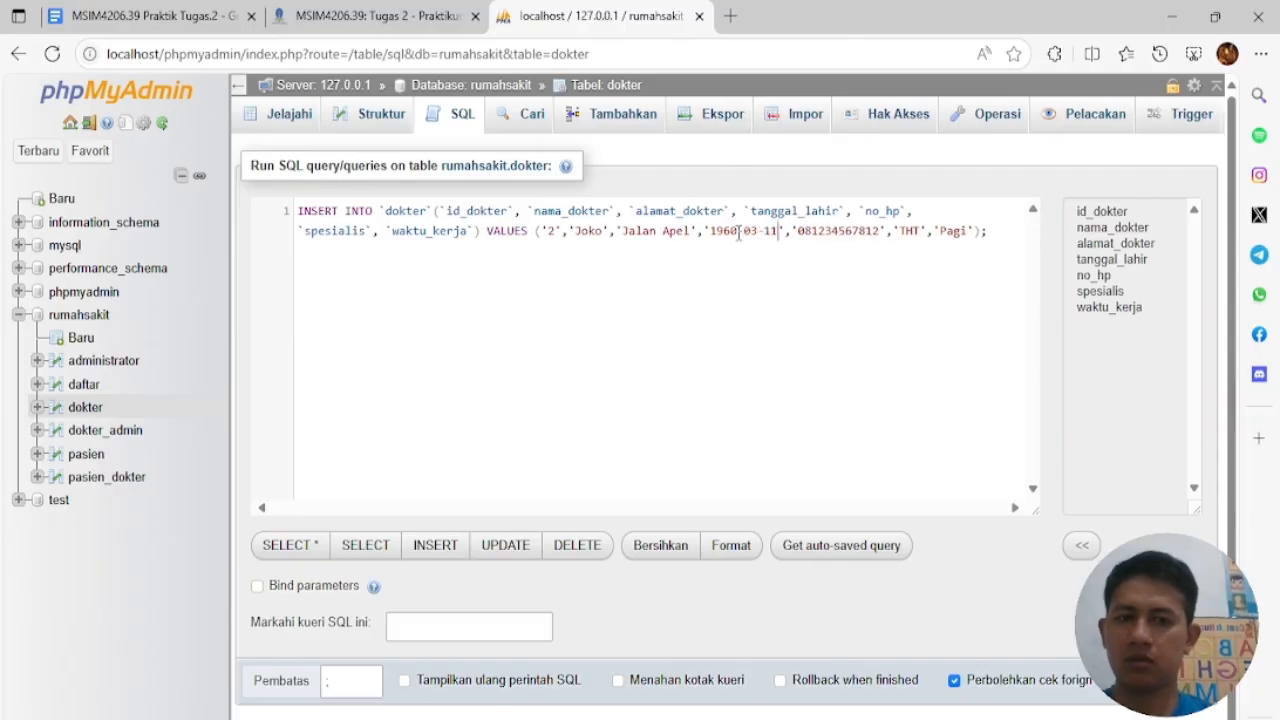
# Change the phone number, specialty to Penyakit Dalam and shift to Malam
pyautogui.doubleClick(835, 232)
pyautogui.moveTo(810, 231); pyautogui.dragTo(880, 233)
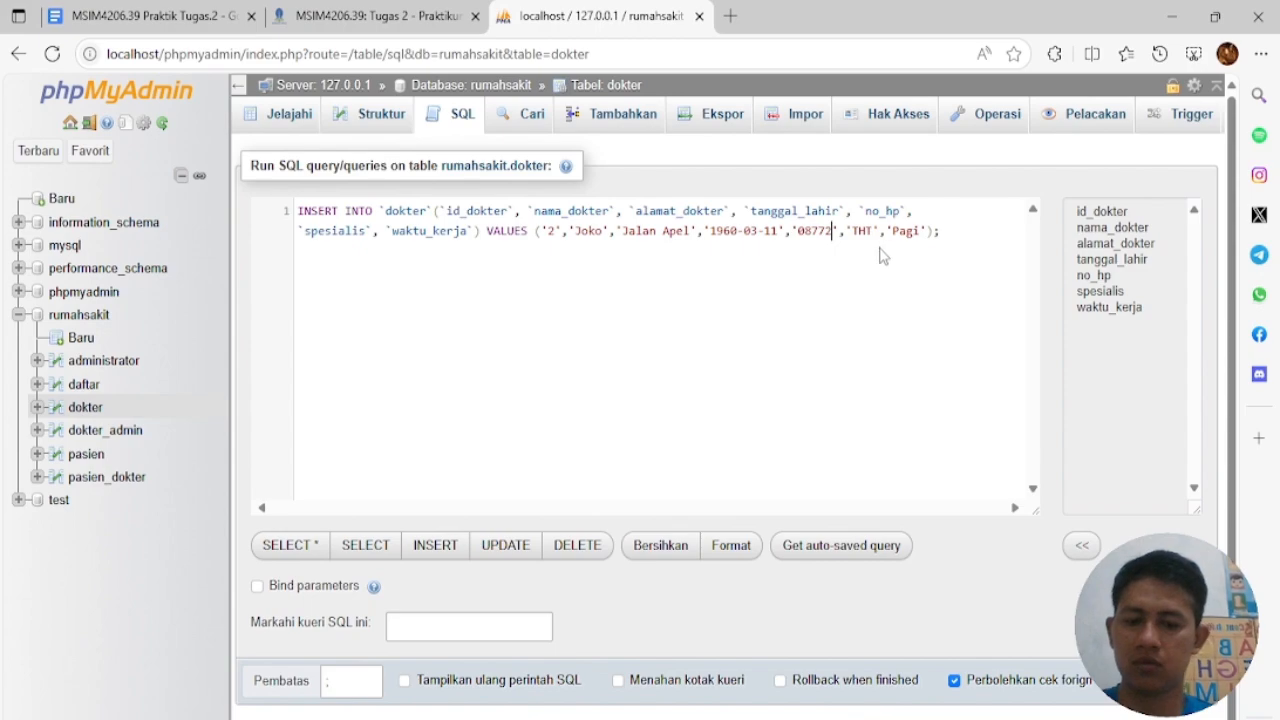
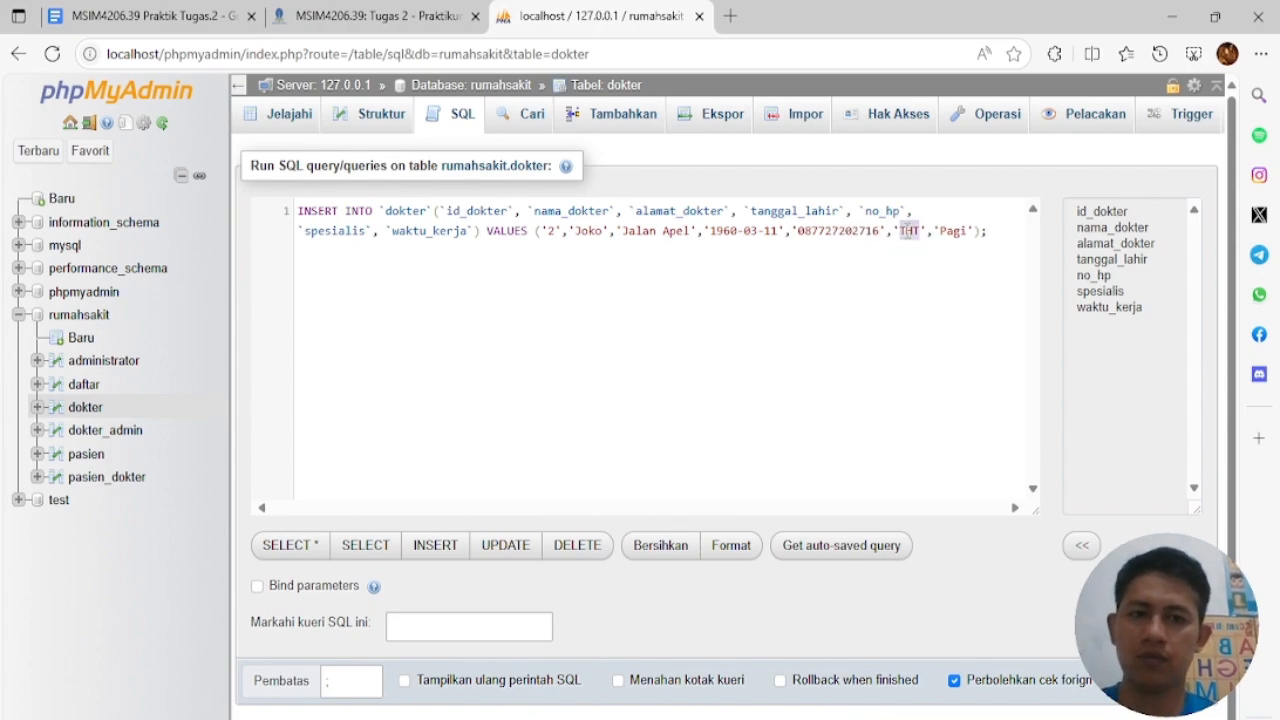
pyautogui.write('Penyakit daa')
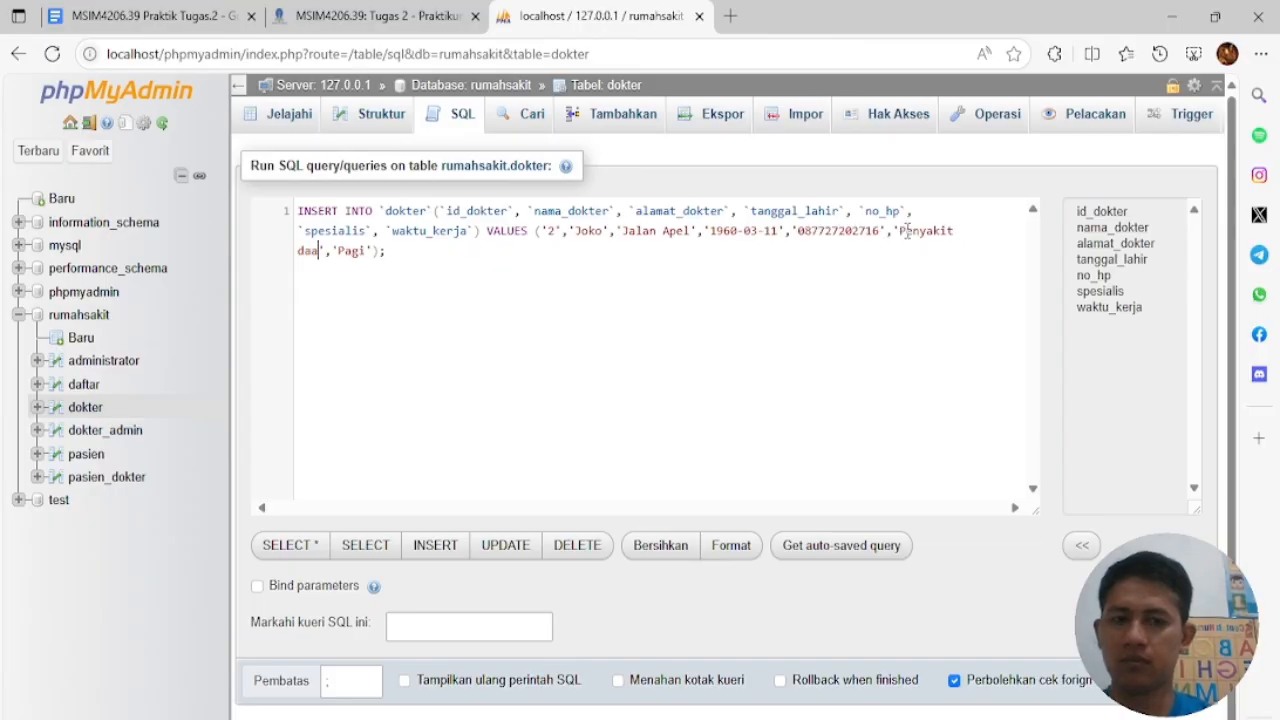
pyautogui.press('BackSpace')
pyautogui.press('BackSpace')
pyautogui.press('BackSpace')
pyautogui.write('Dalam')
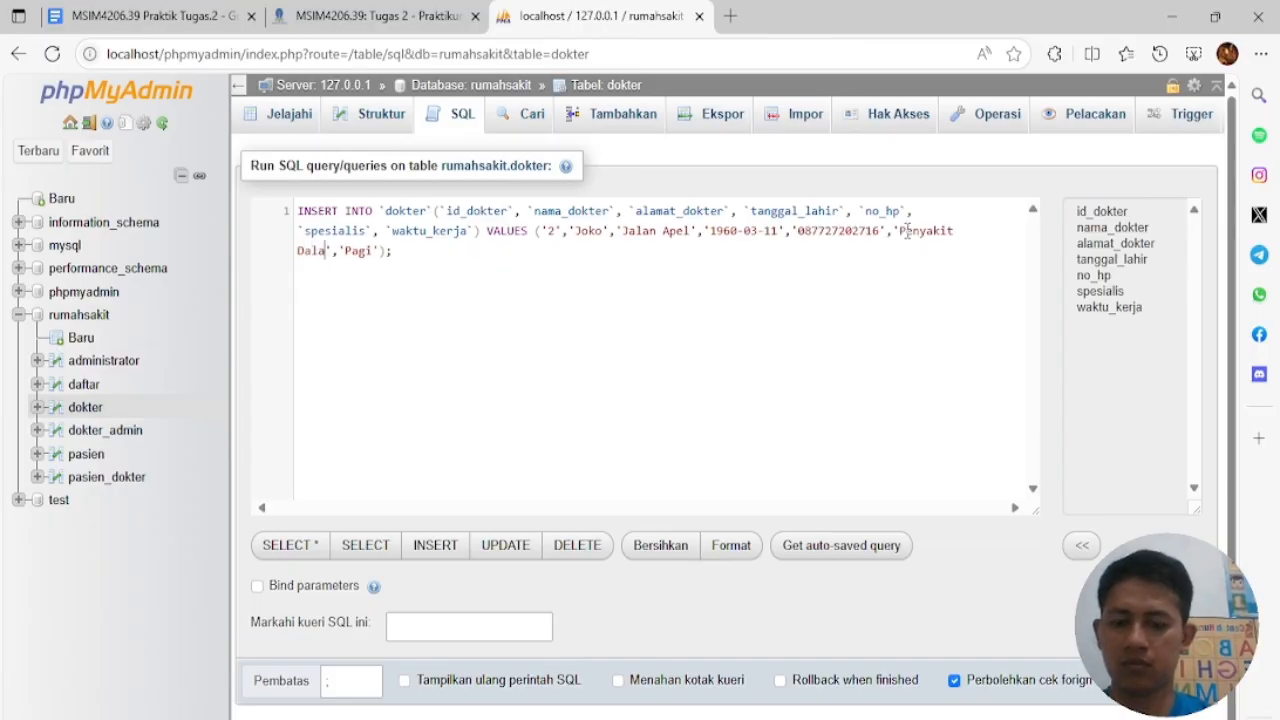
pyautogui.doubleClick(363, 254)
pyautogui.write('Malam')
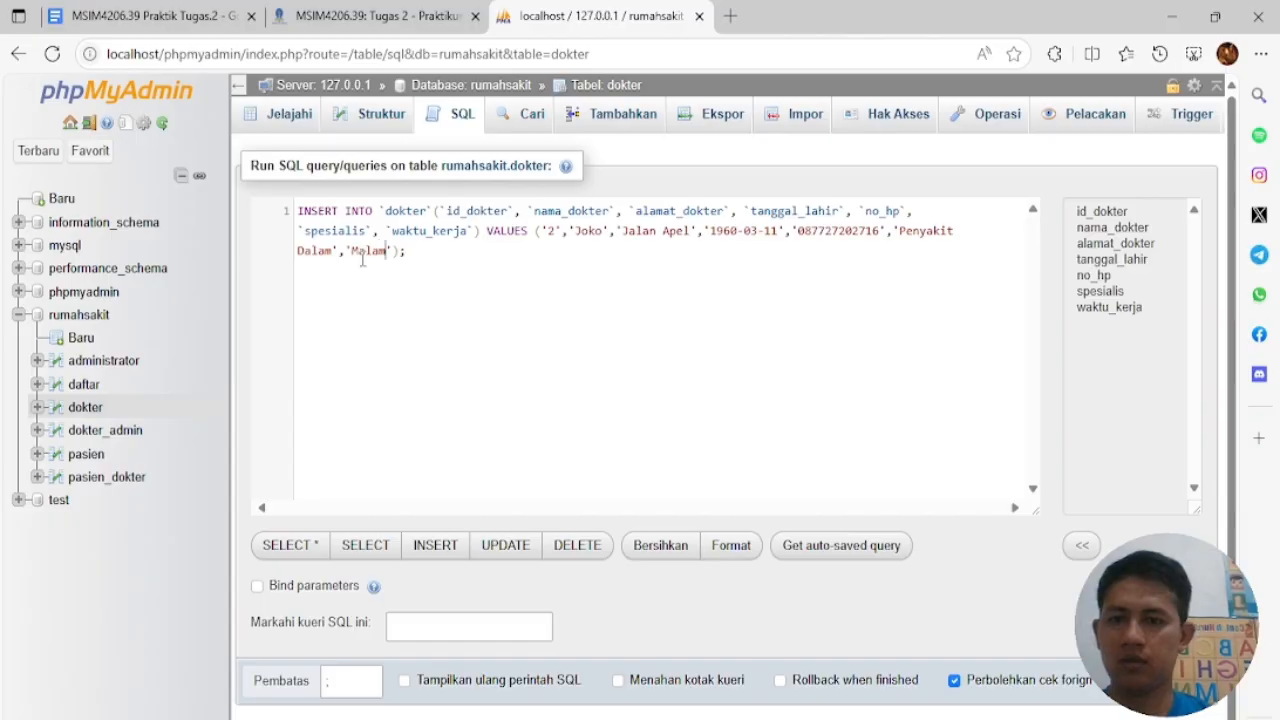
# Add a copy of the statement as line 2 with a new doctor name, address Manggis and birth month 2
pyautogui.moveTo(440, 252); pyautogui.dragTo(290, 218)
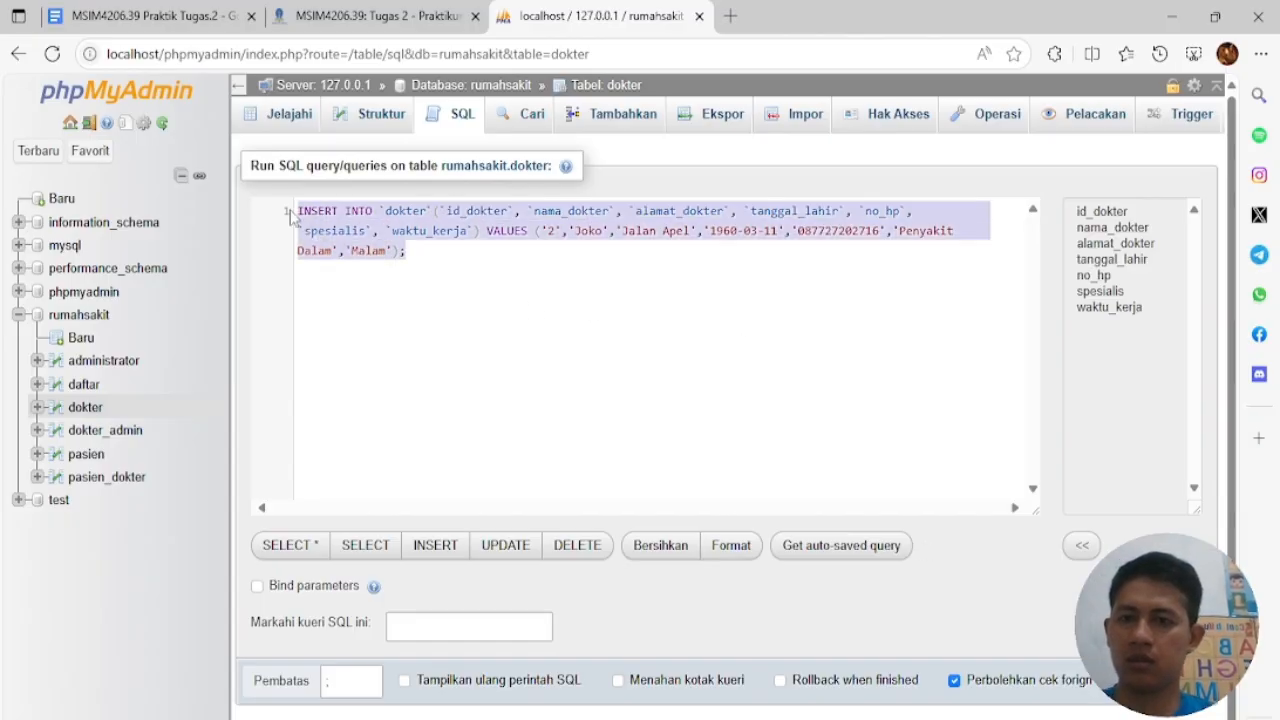
pyautogui.click(349, 320)
pyautogui.hotkey('ctrl', 'v')
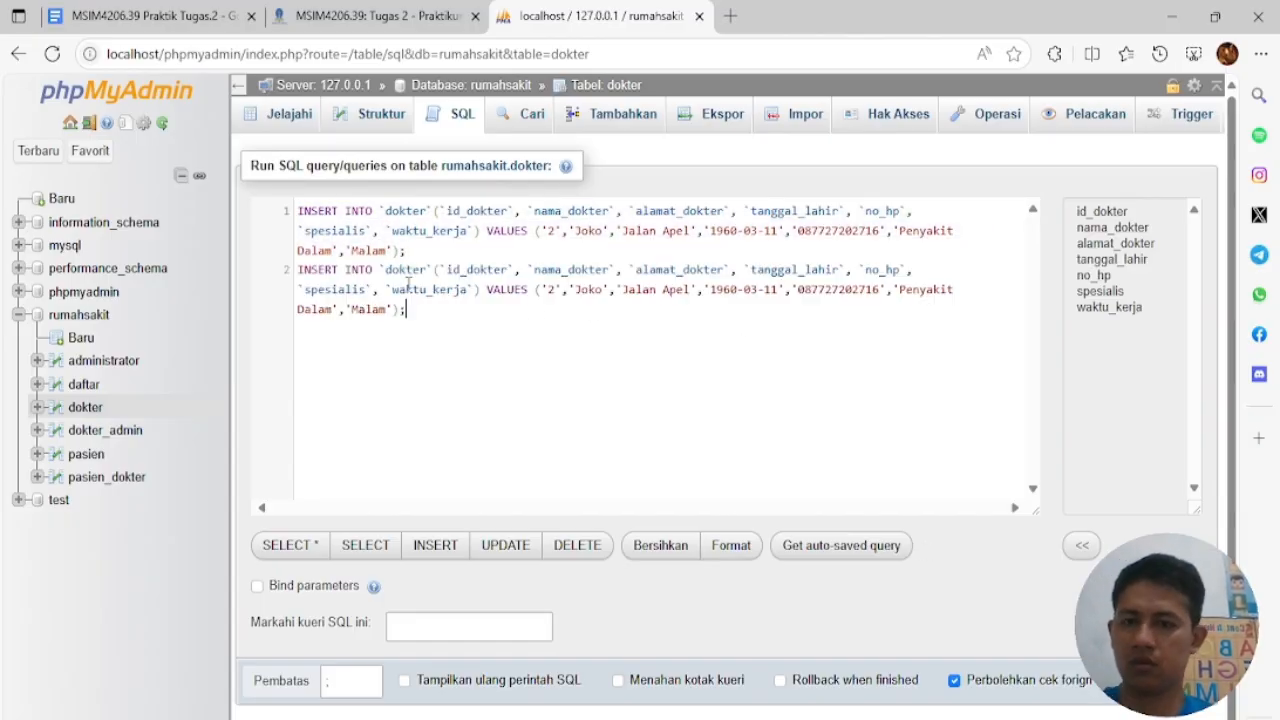
pyautogui.doubleClick(600, 289)
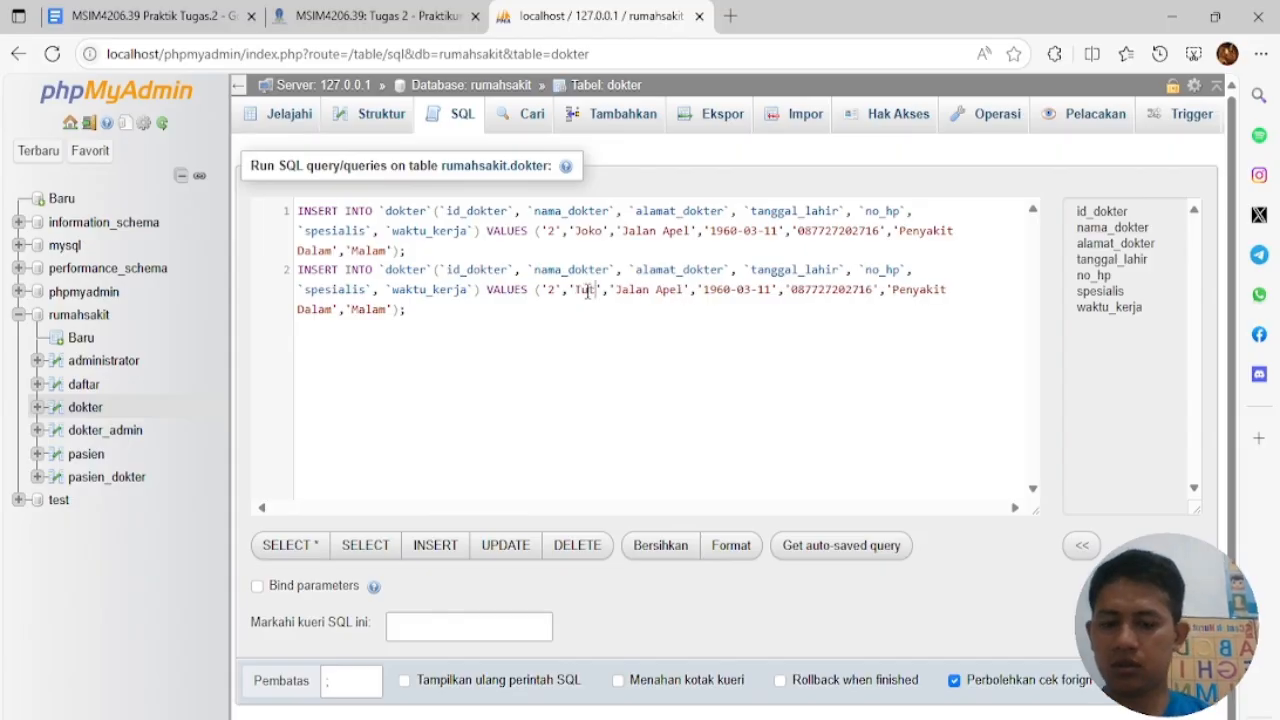
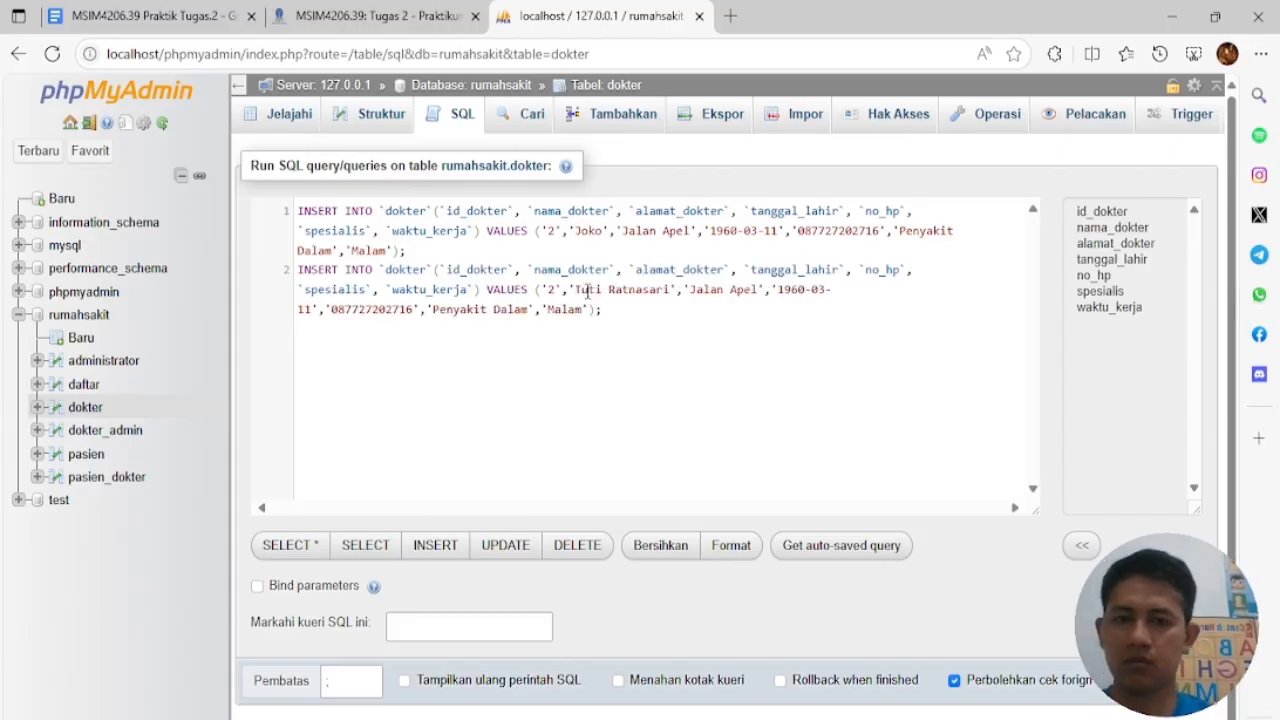
pyautogui.write('Manggis')
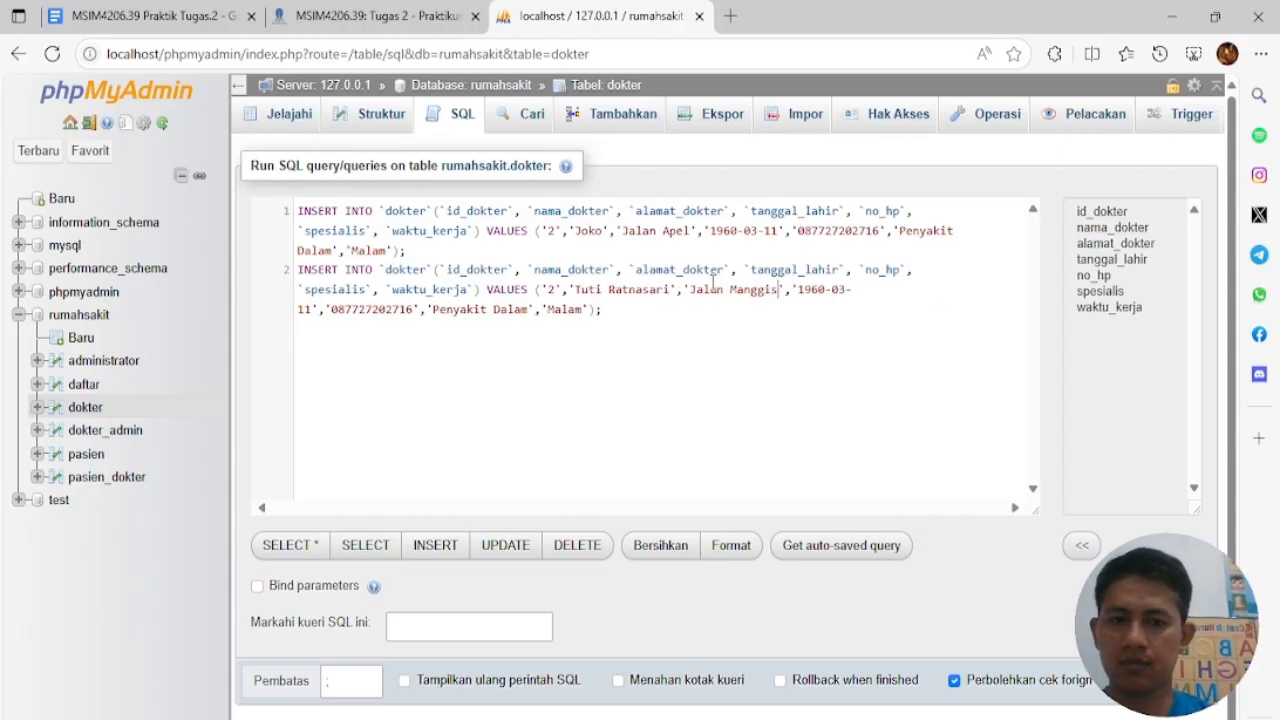
pyautogui.click(848, 290)
pyautogui.press('BackSpace')
pyautogui.write('2')
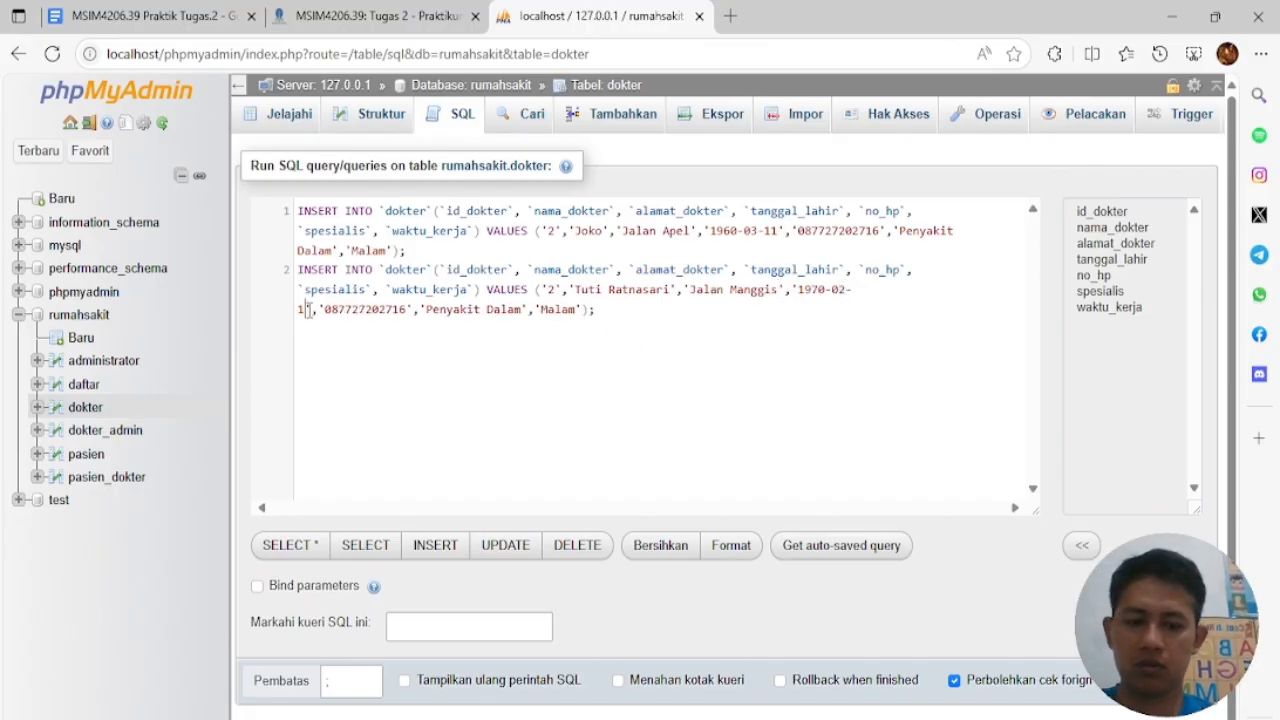
# Set line 2's shift to Siang and specialty to Ortopedi, then run the query
pyautogui.doubleClick(565, 309)
pyautogui.write('Siang')
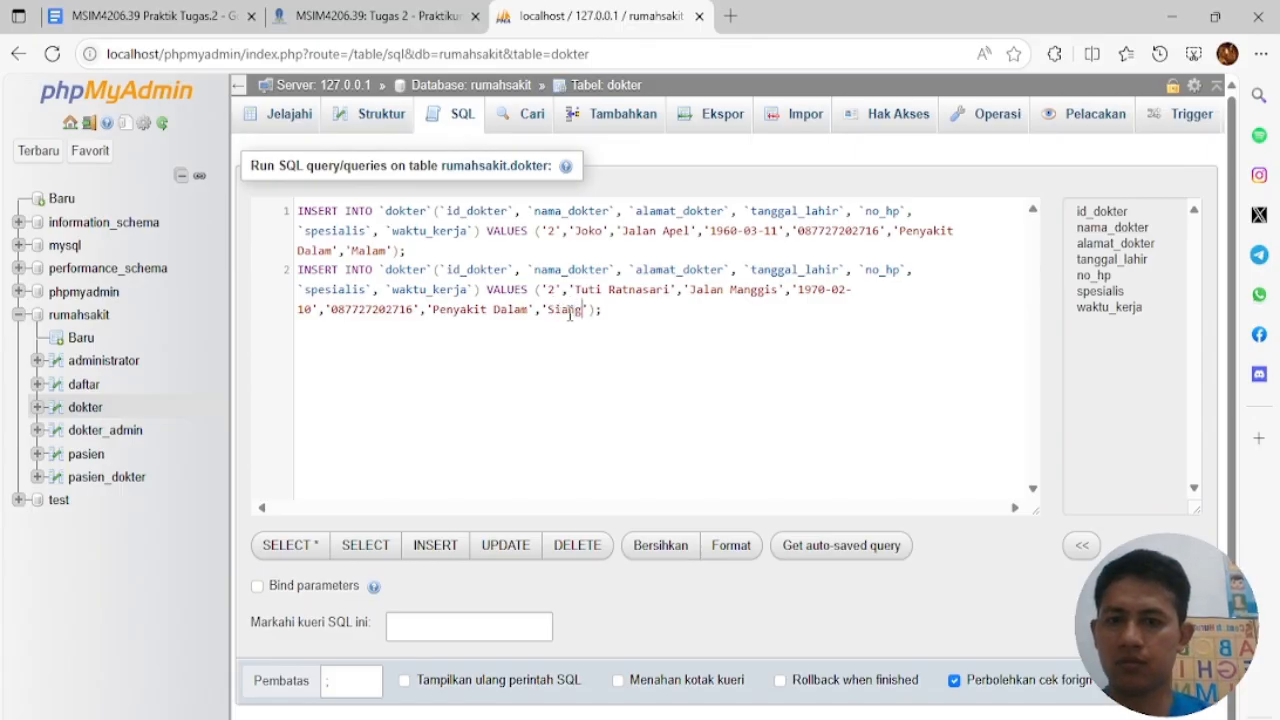
pyautogui.moveTo(533, 310); pyautogui.dragTo(432, 310)
pyautogui.write('Ortped')
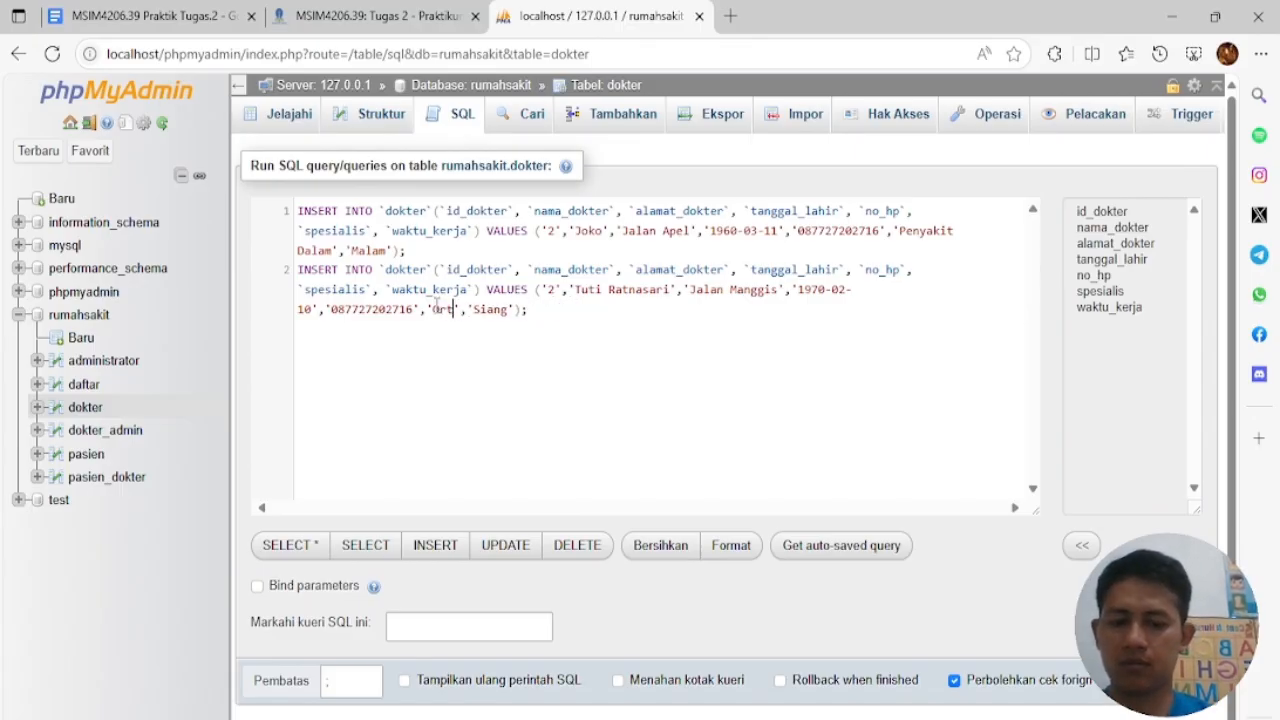
pyautogui.write('i')
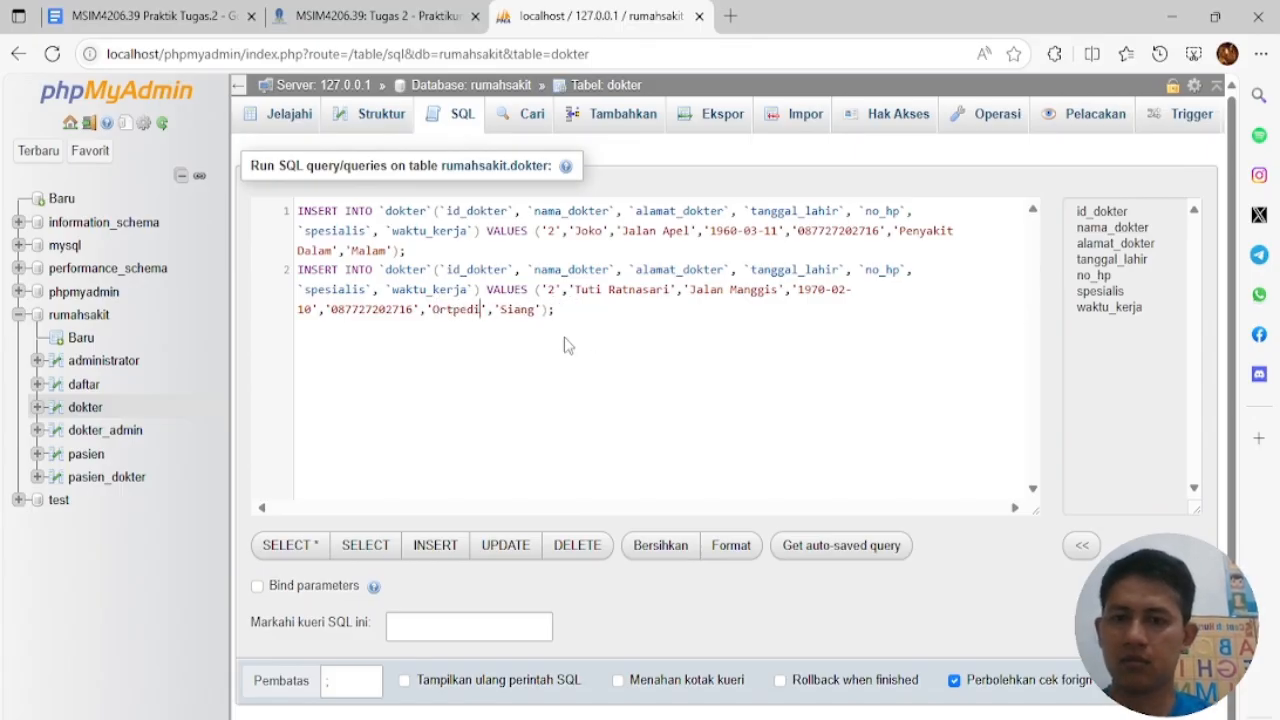
pyautogui.click(453, 312)
pyautogui.write('o')
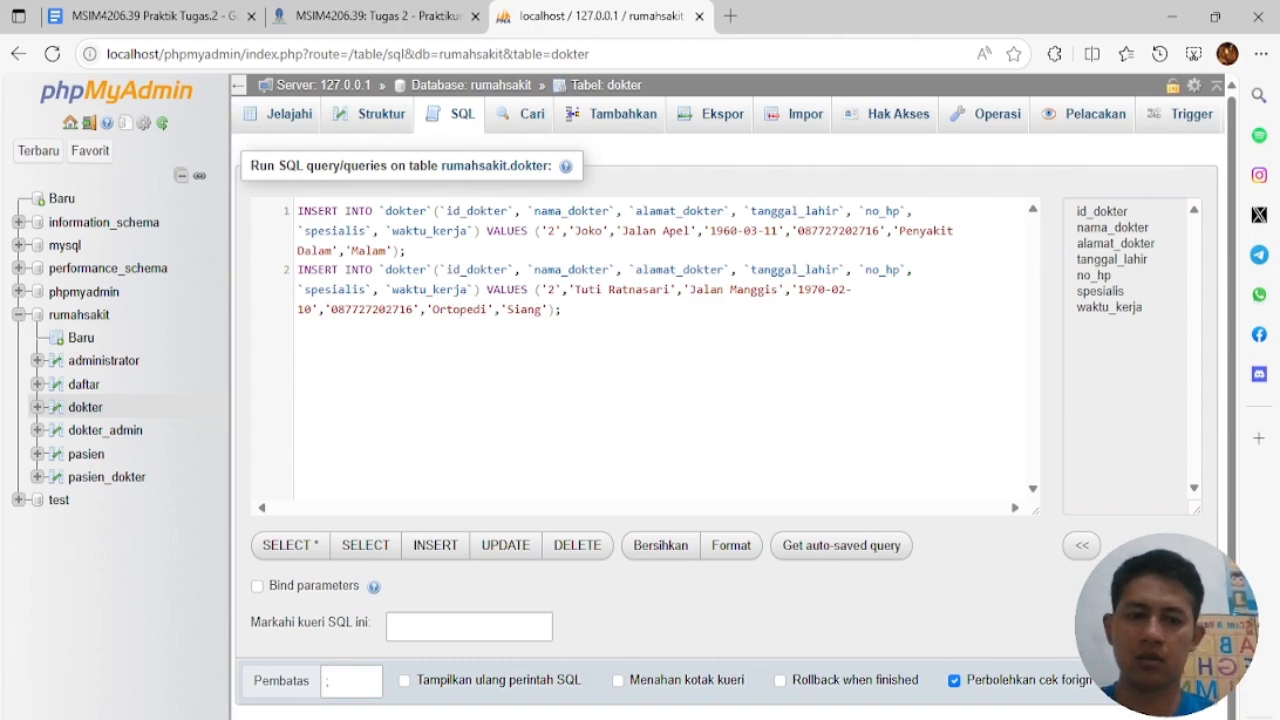
pyautogui.click(1160, 681)
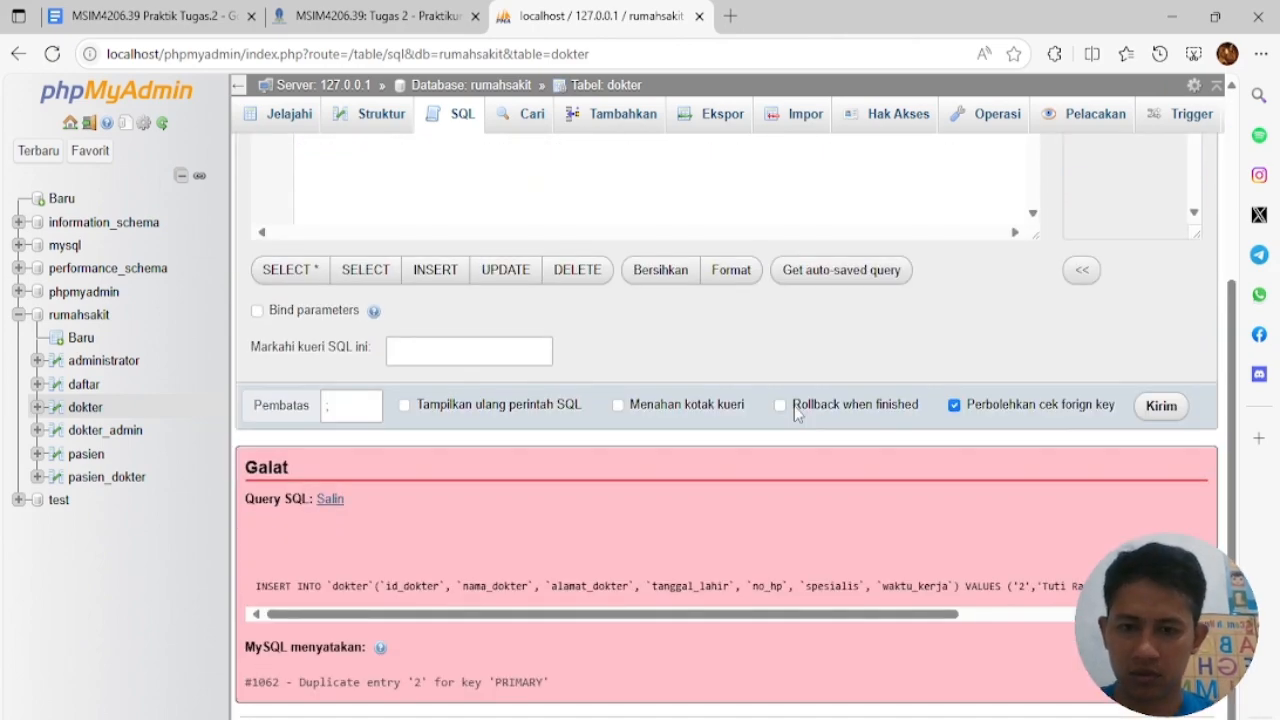
# Change the Ortopedi doctor's id to 3, drop the first INSERT line, run it and browse dokter
pyautogui.scroll(3, 797, 414)
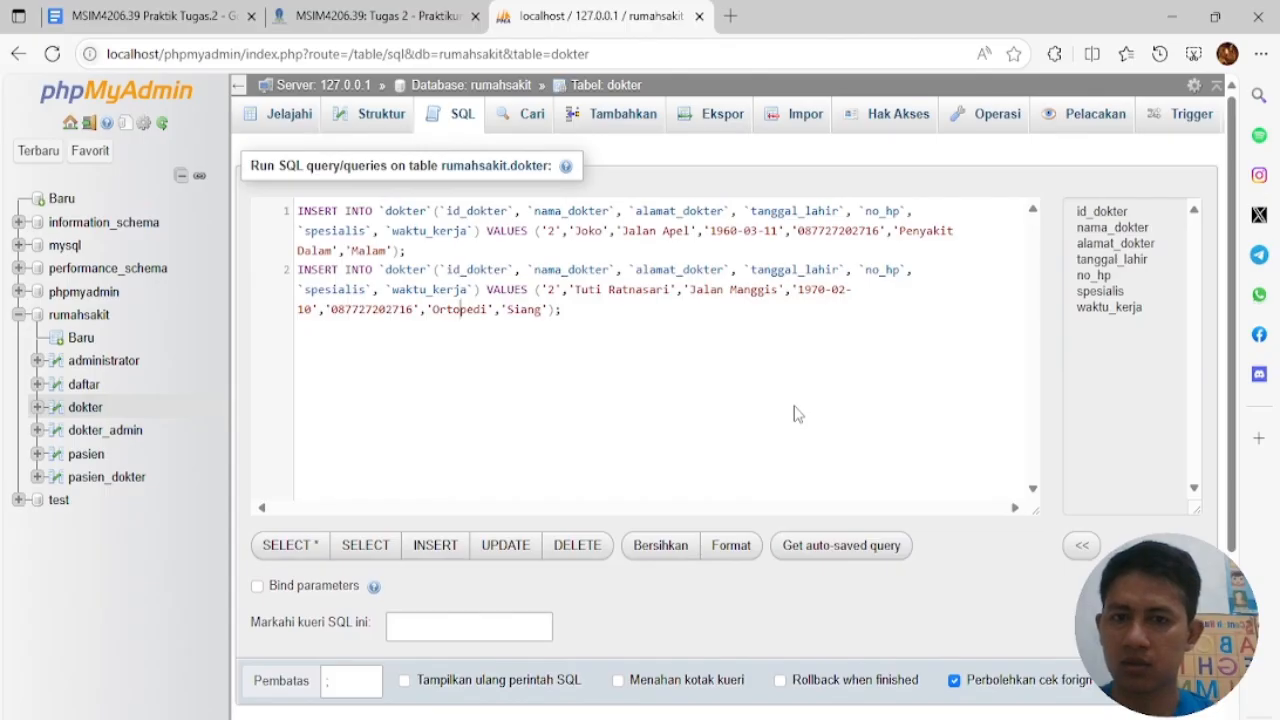
pyautogui.write('3')
pyautogui.scroll(-3, 800, 440)
pyautogui.scroll(3, 832, 540)
pyautogui.hotkey('shift', 'Home')
pyautogui.press('BackSpace')
pyautogui.press('Delete')
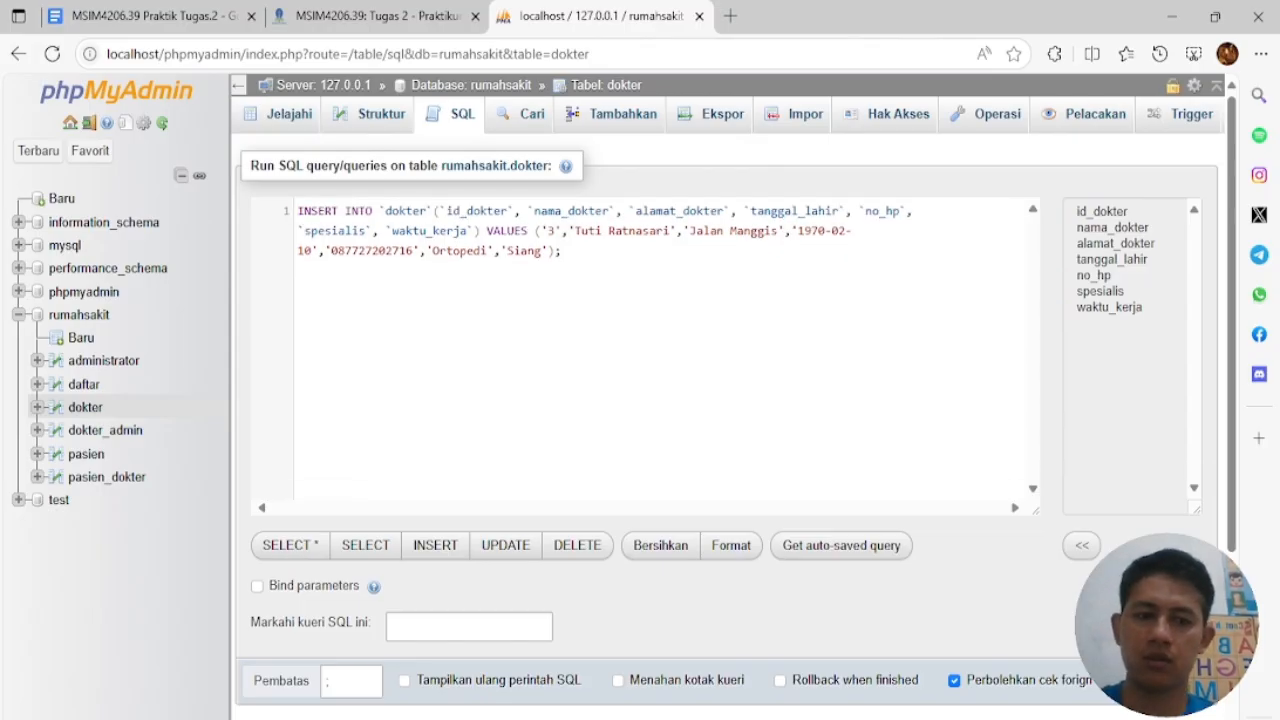
pyautogui.hotkey('ctrl', 'Return')
pyautogui.click(85, 407)
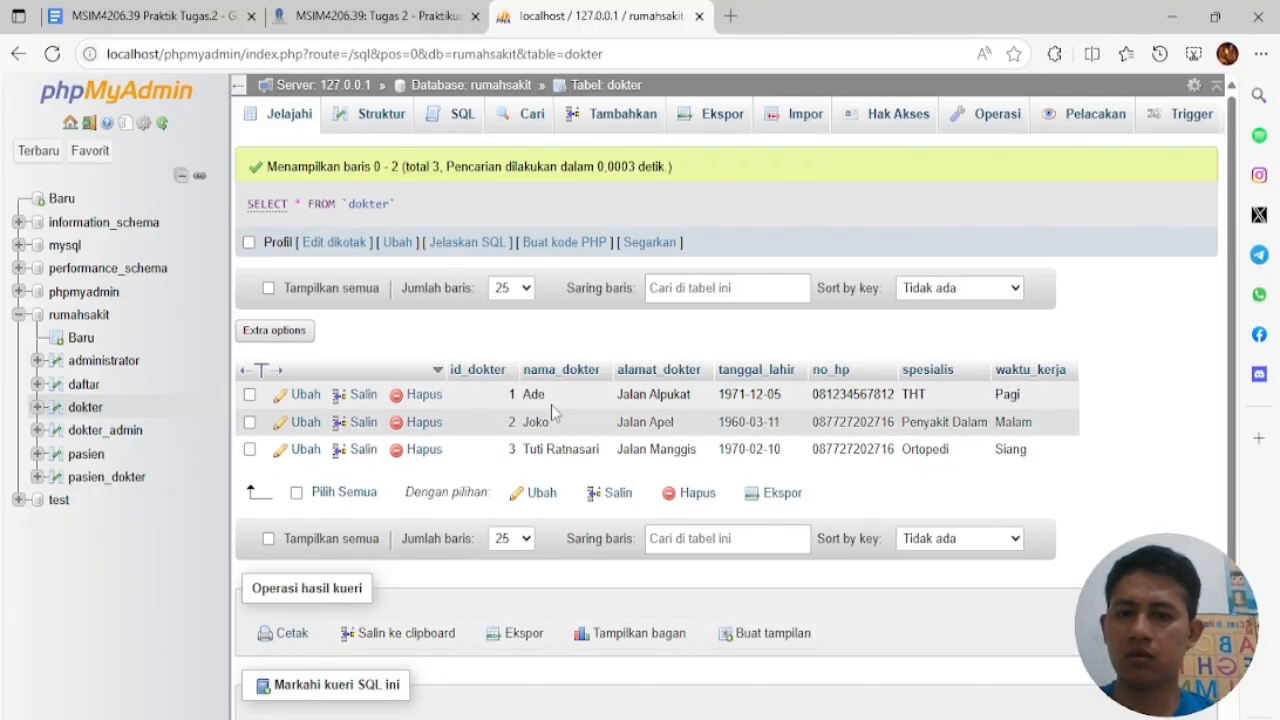
# Open the pasien table's SQL editor and load the INSERT statement template
pyautogui.click(82, 456)
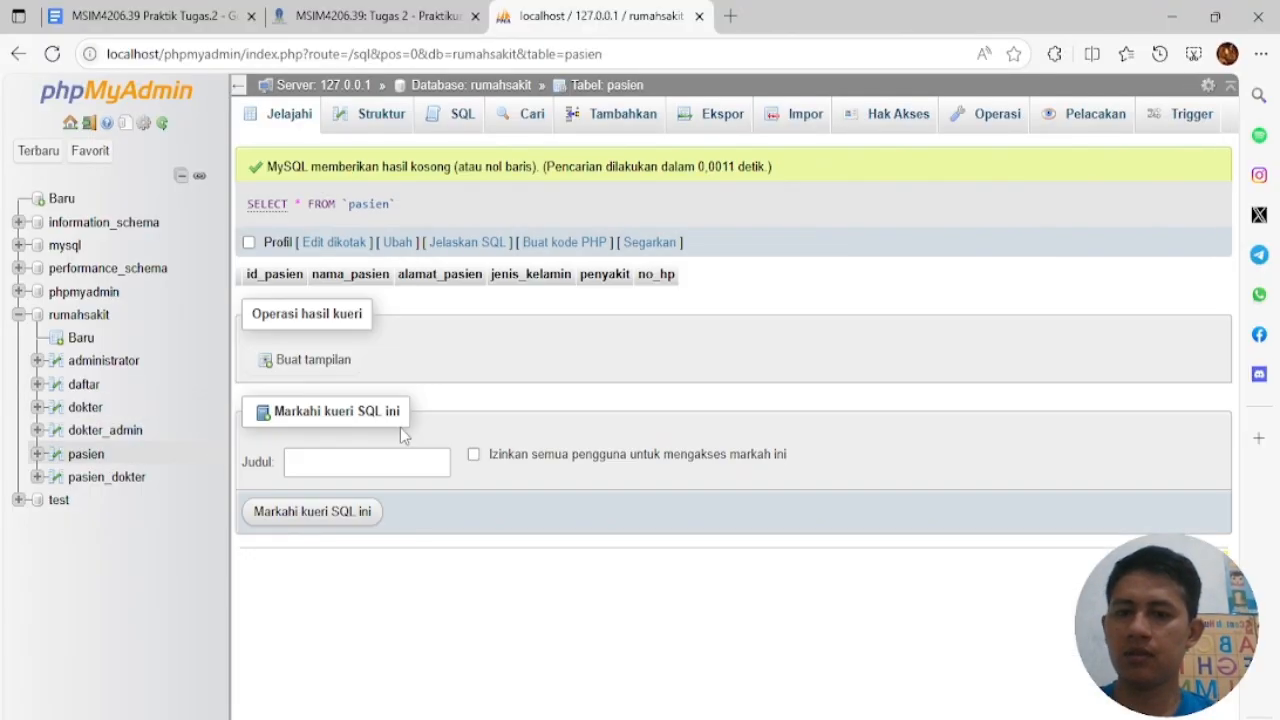
pyautogui.click(432, 126)
pyautogui.moveTo(512, 213); pyautogui.dragTo(297, 212)
pyautogui.click(440, 550)
pyautogui.click(524, 306)
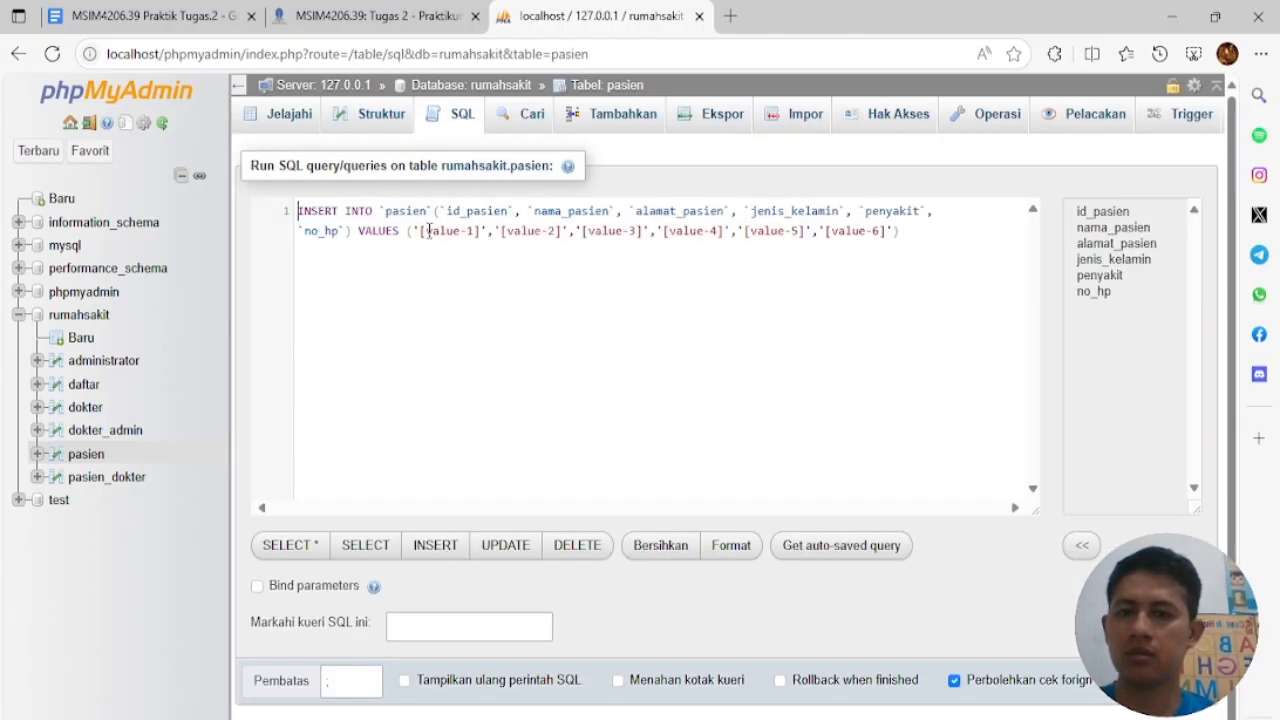
# Fill the INSERT with patient id 1, a name, Jalan Pantai, gender L, Asam Lambung and a phone number
pyautogui.moveTo(423, 231); pyautogui.dragTo(514, 231)
pyautogui.write('1')
pyautogui.write('c')
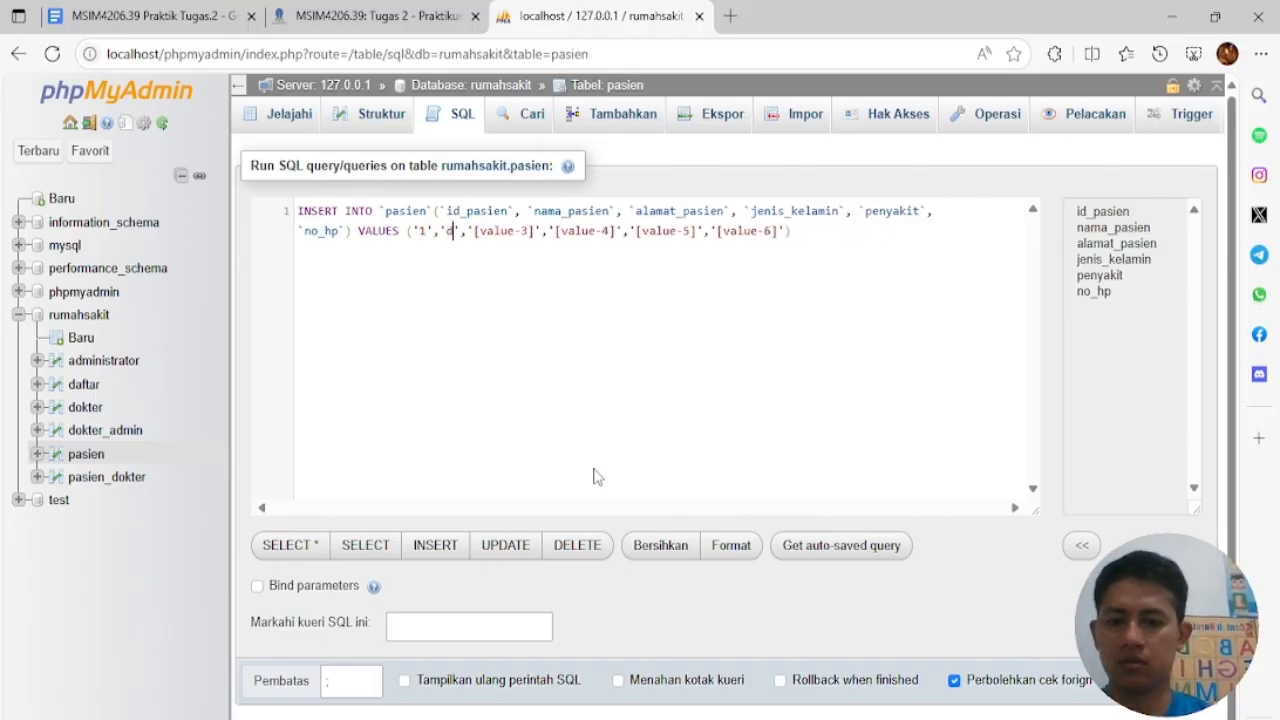
pyautogui.write('any')
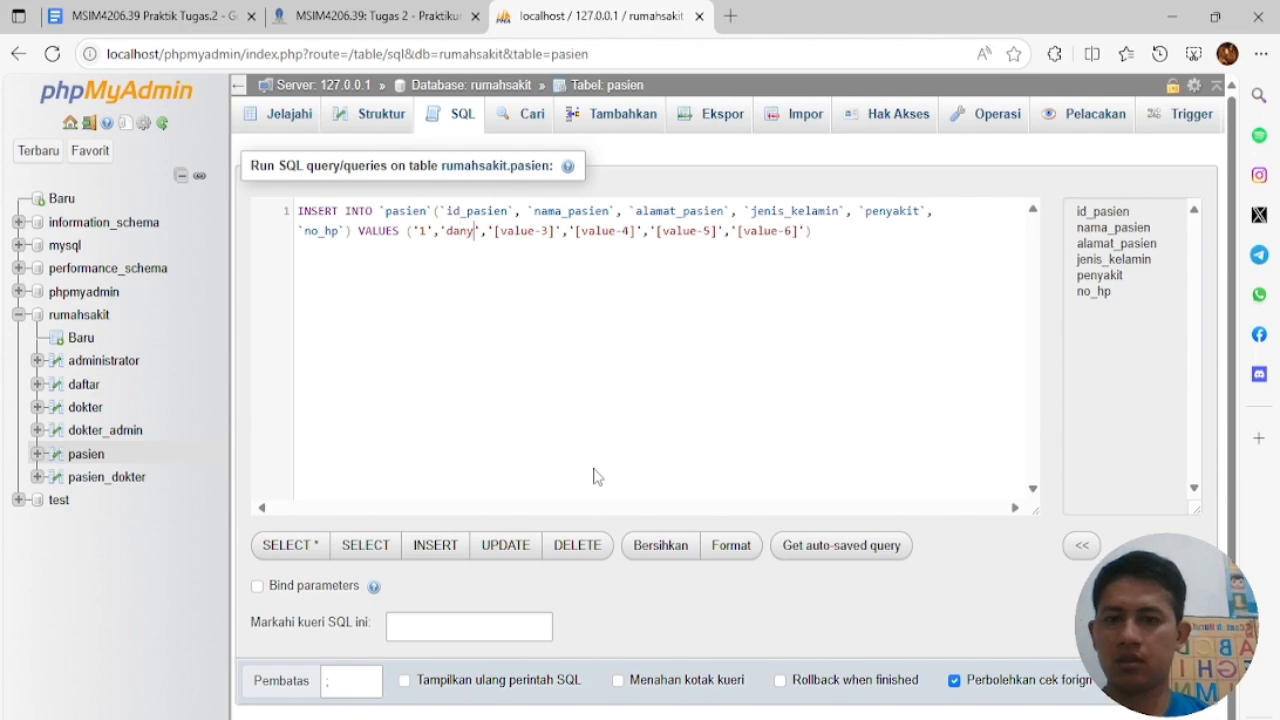
pyautogui.moveTo(494, 231); pyautogui.dragTo(551, 231)
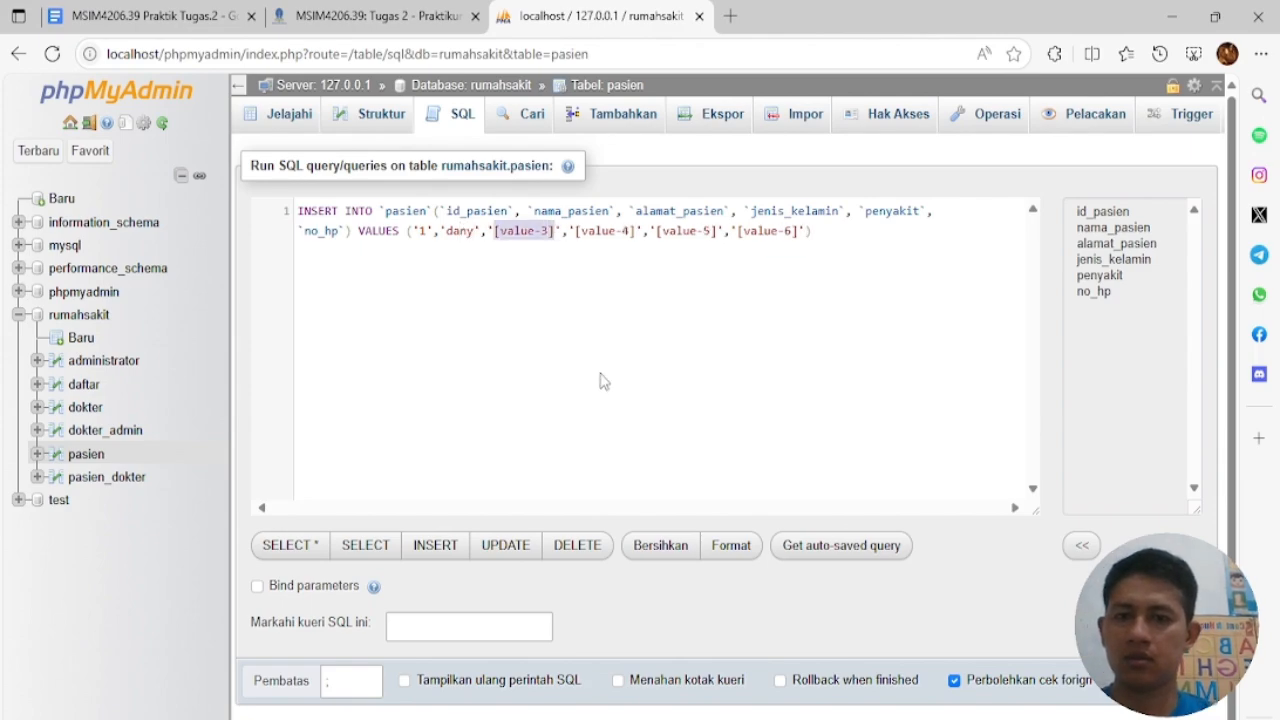
pyautogui.write('Jalan Pantai')
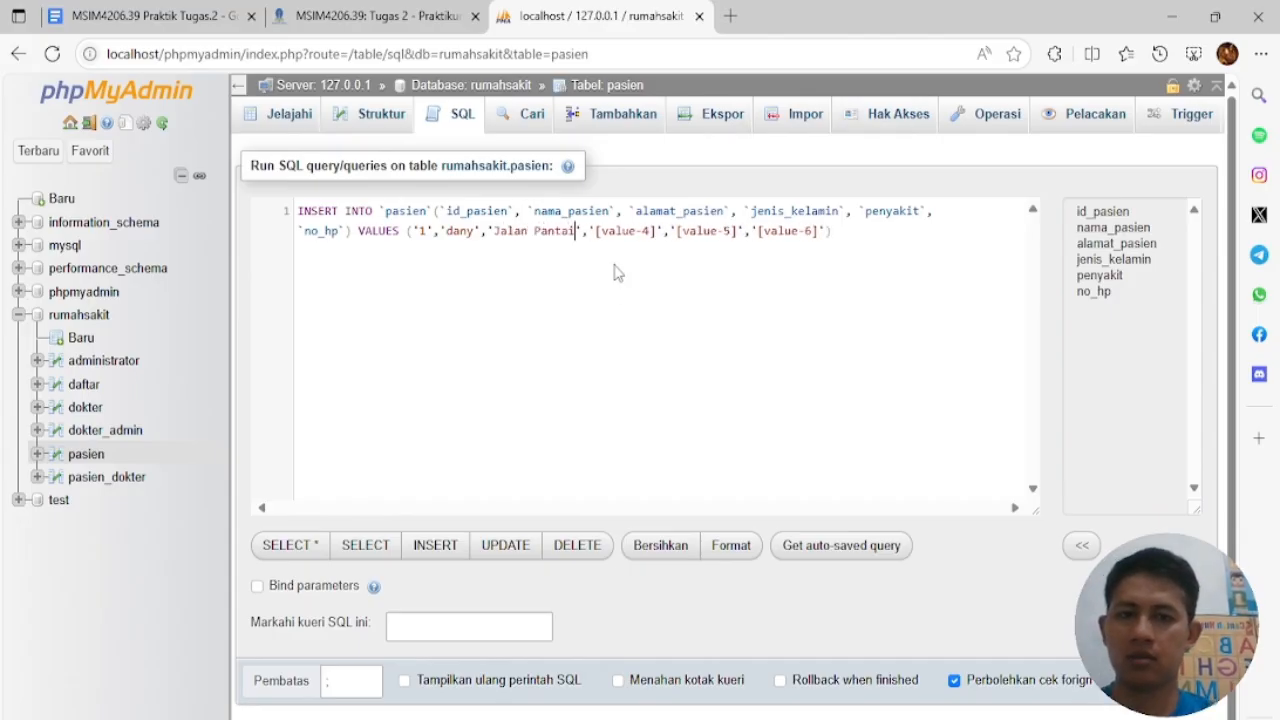
pyautogui.moveTo(597, 232); pyautogui.dragTo(680, 231)
pyautogui.write('L')
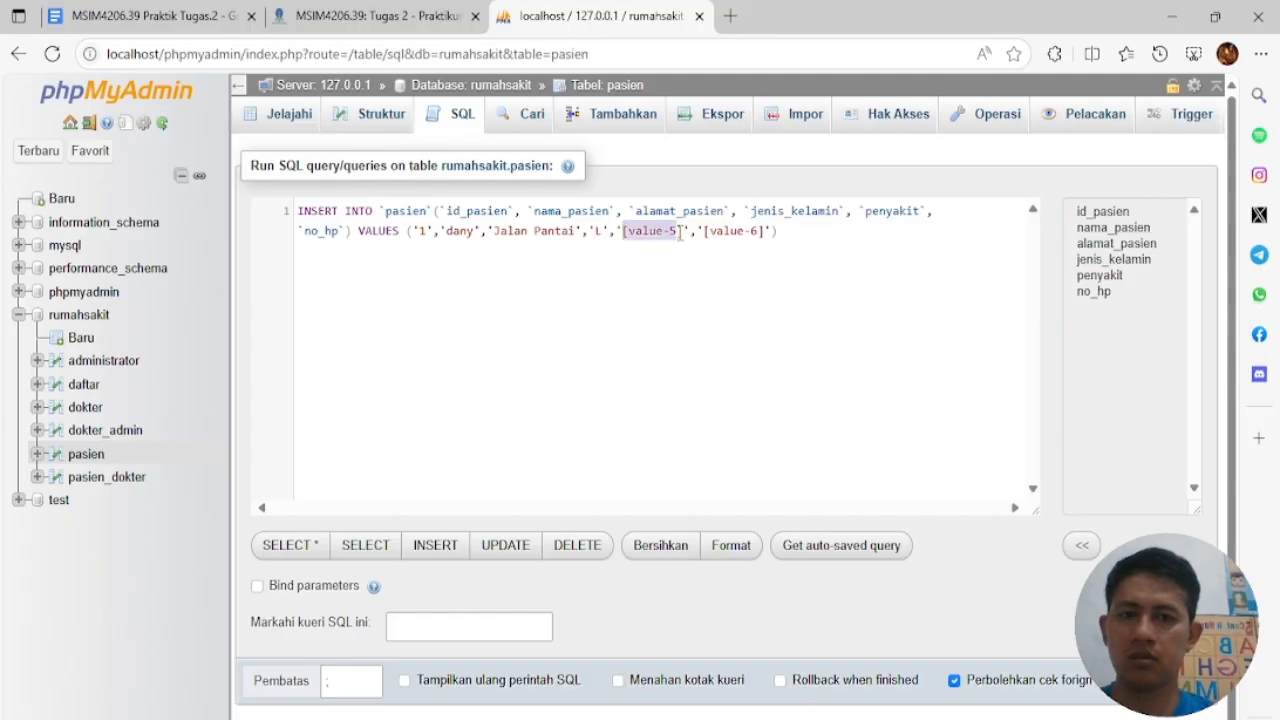
pyautogui.press('BackSpace')
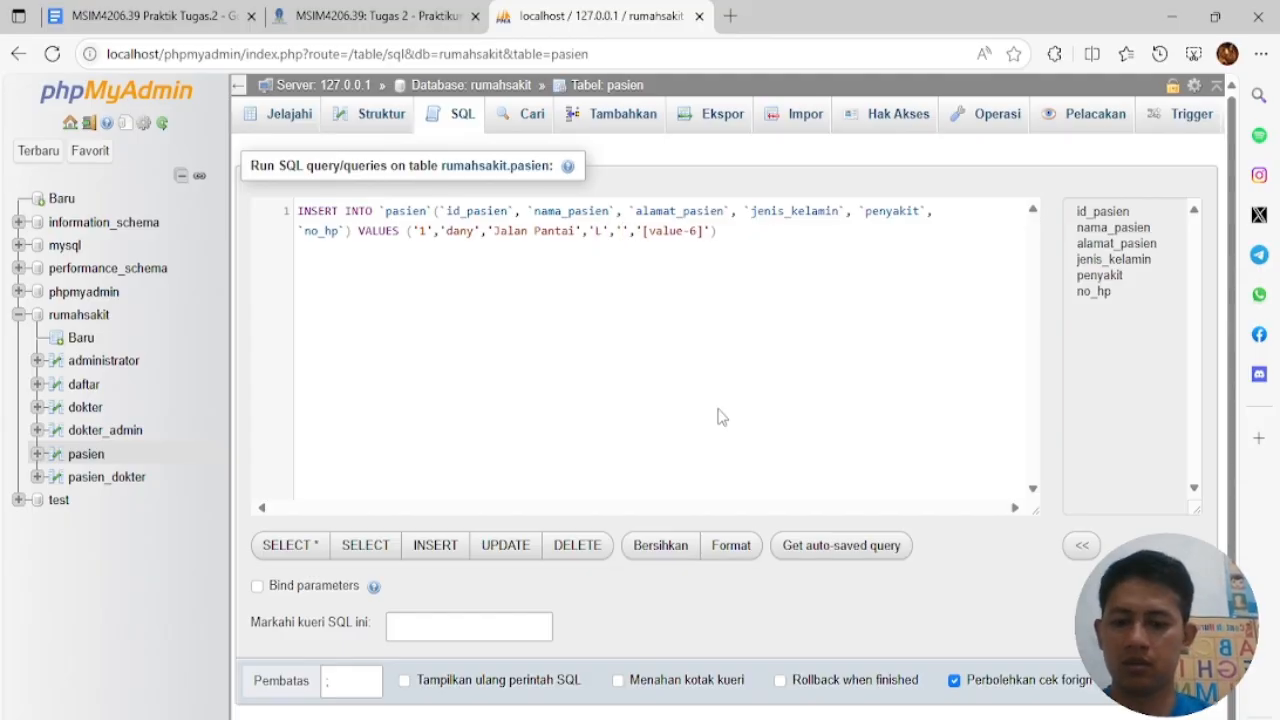
pyautogui.write('Ma')
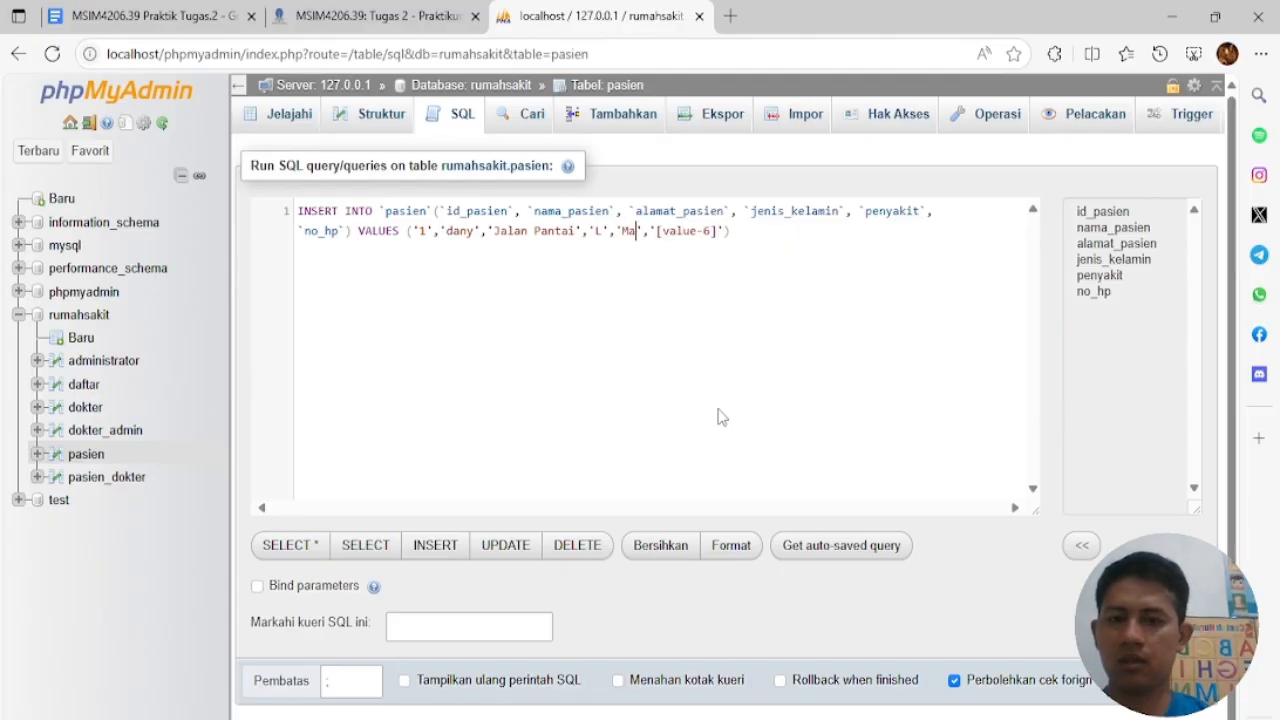
pyautogui.press('BackSpace')
pyautogui.press('BackSpace')
pyautogui.write('Asam Lambung')
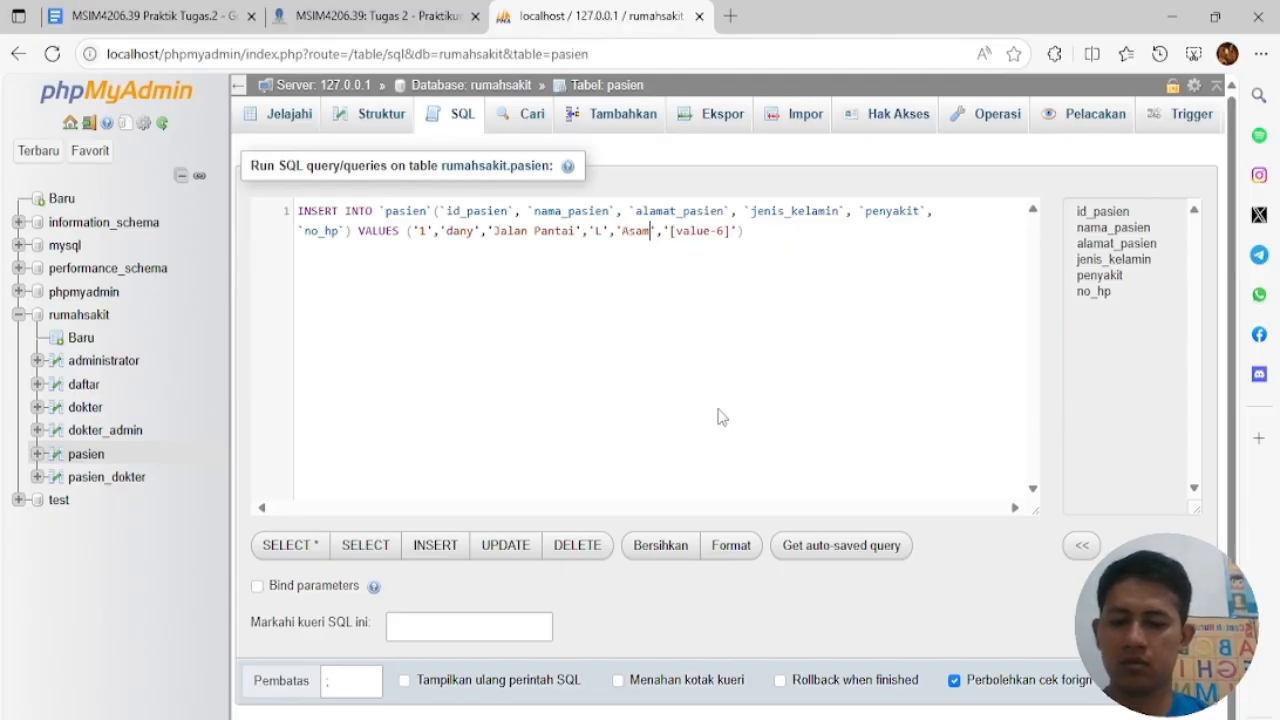
pyautogui.moveTo(726, 232); pyautogui.dragTo(786, 232)
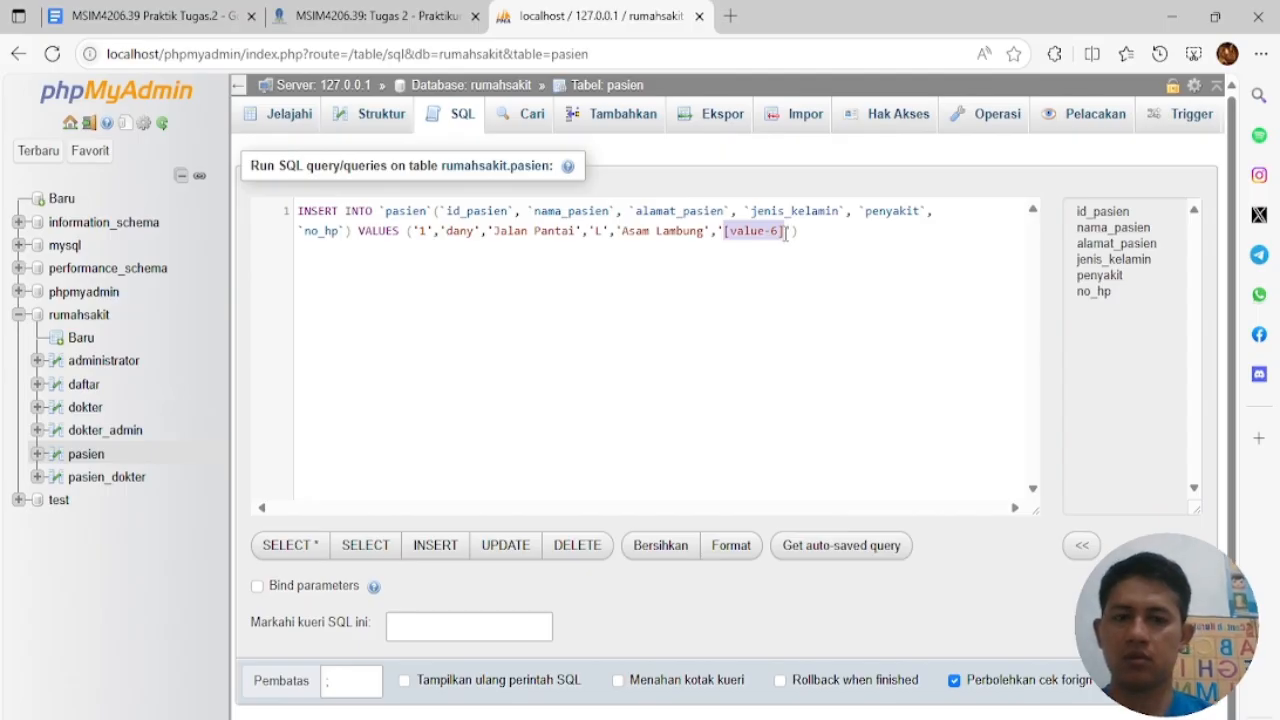
pyautogui.write('08123456789')
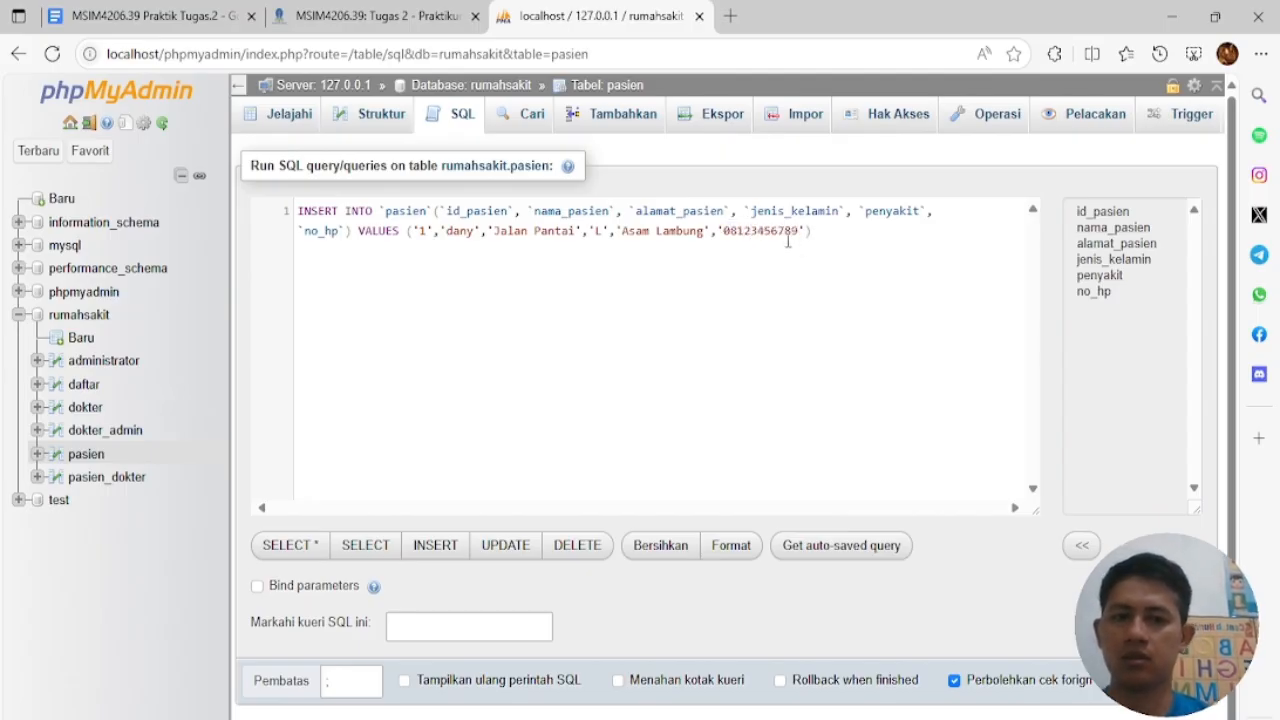
pyautogui.click(825, 235)
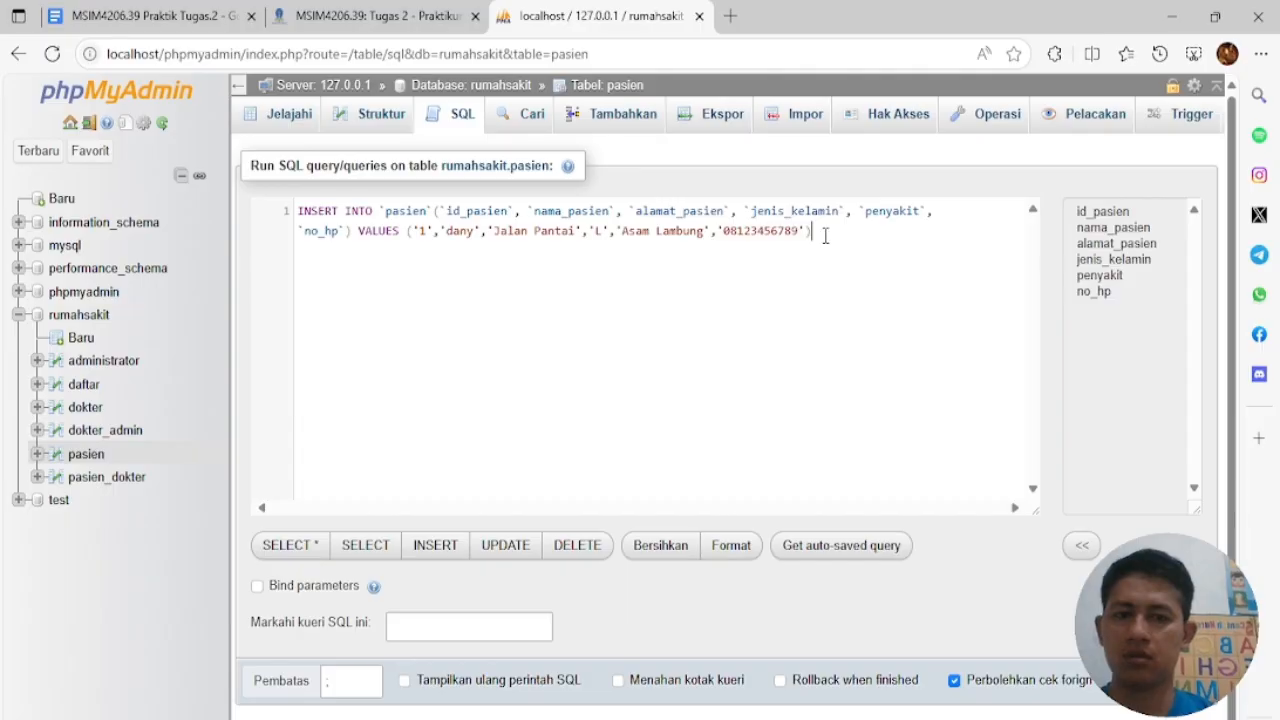
pyautogui.moveTo(825, 235); pyautogui.dragTo(282, 222)
pyautogui.hotkey('ctrl', 'c')
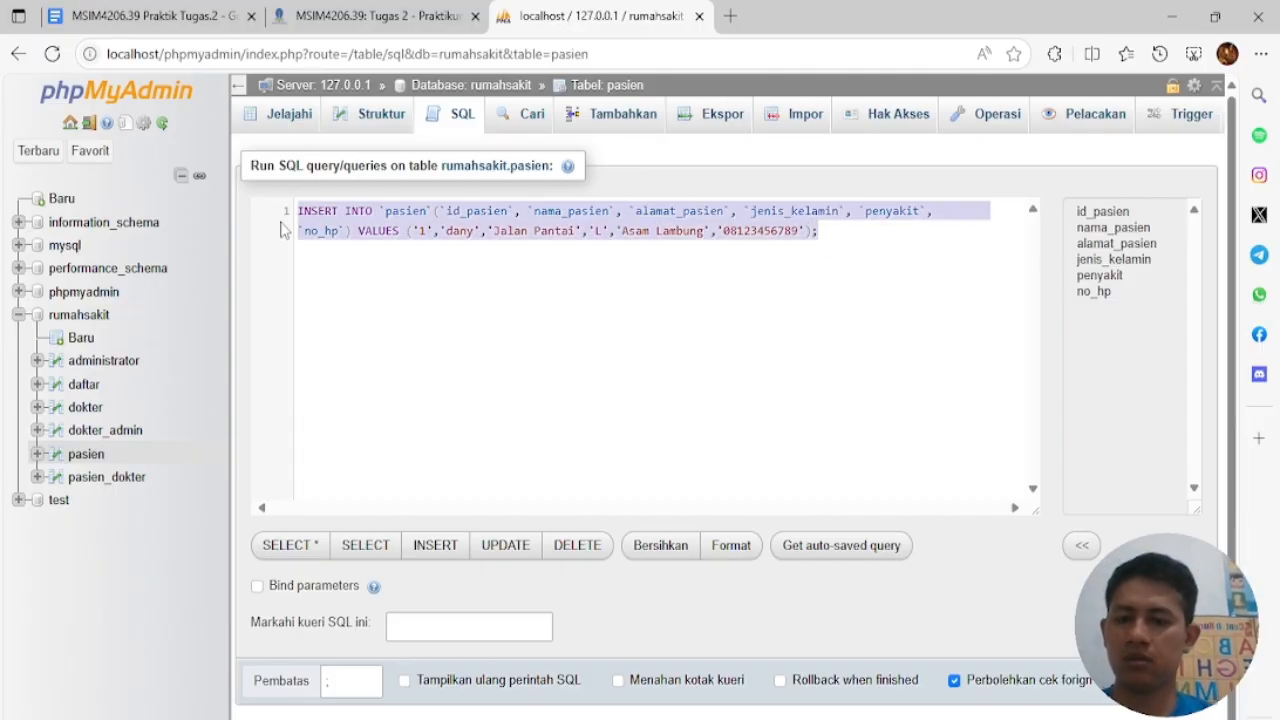
# Add a second INSERT for patient 2 with a new name, Peradangan Tulang and a corrected phone number
pyautogui.click(848, 313)
pyautogui.hotkey('ctrl', 'v')
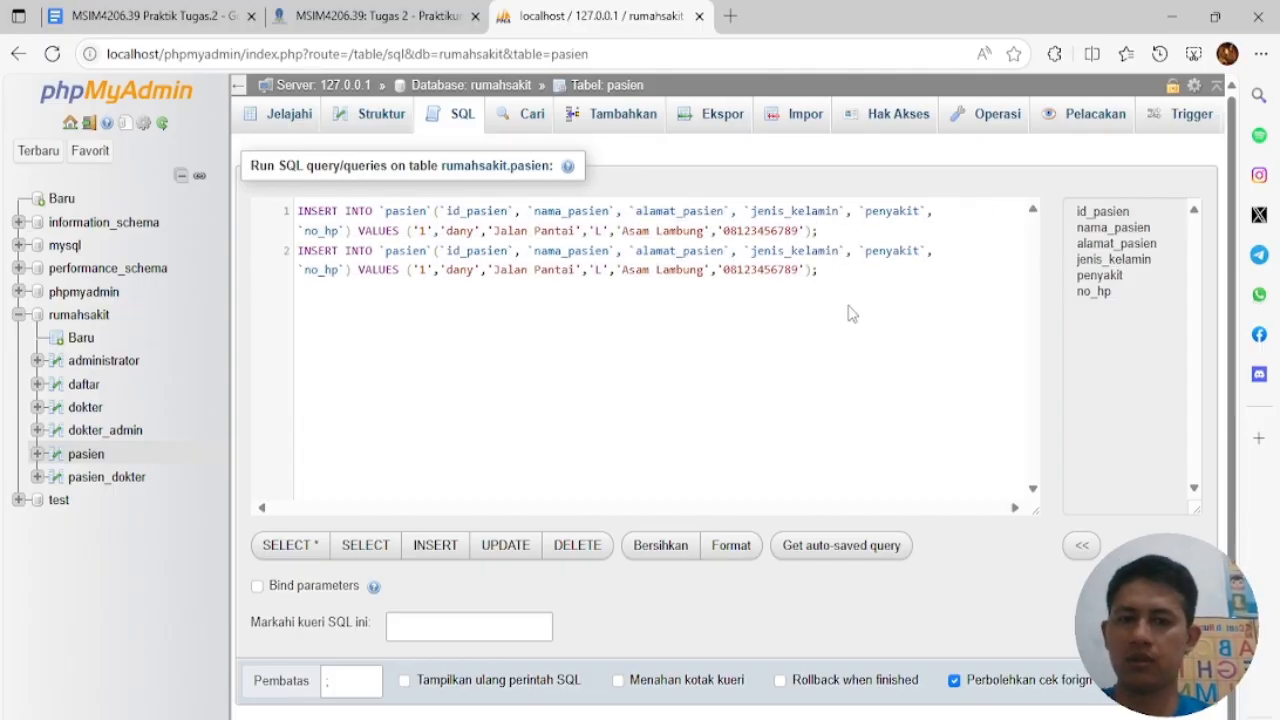
pyautogui.doubleClick(460, 272)
pyautogui.write('Wati')
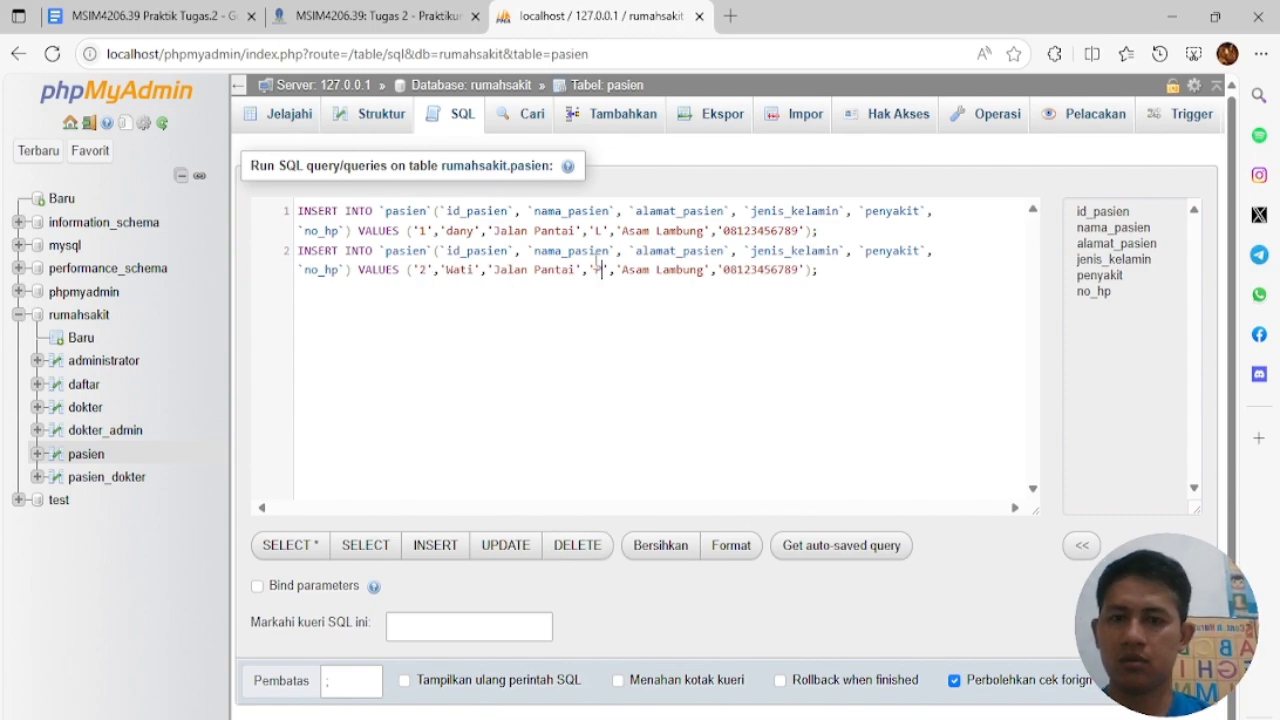
pyautogui.doubleClick(551, 271)
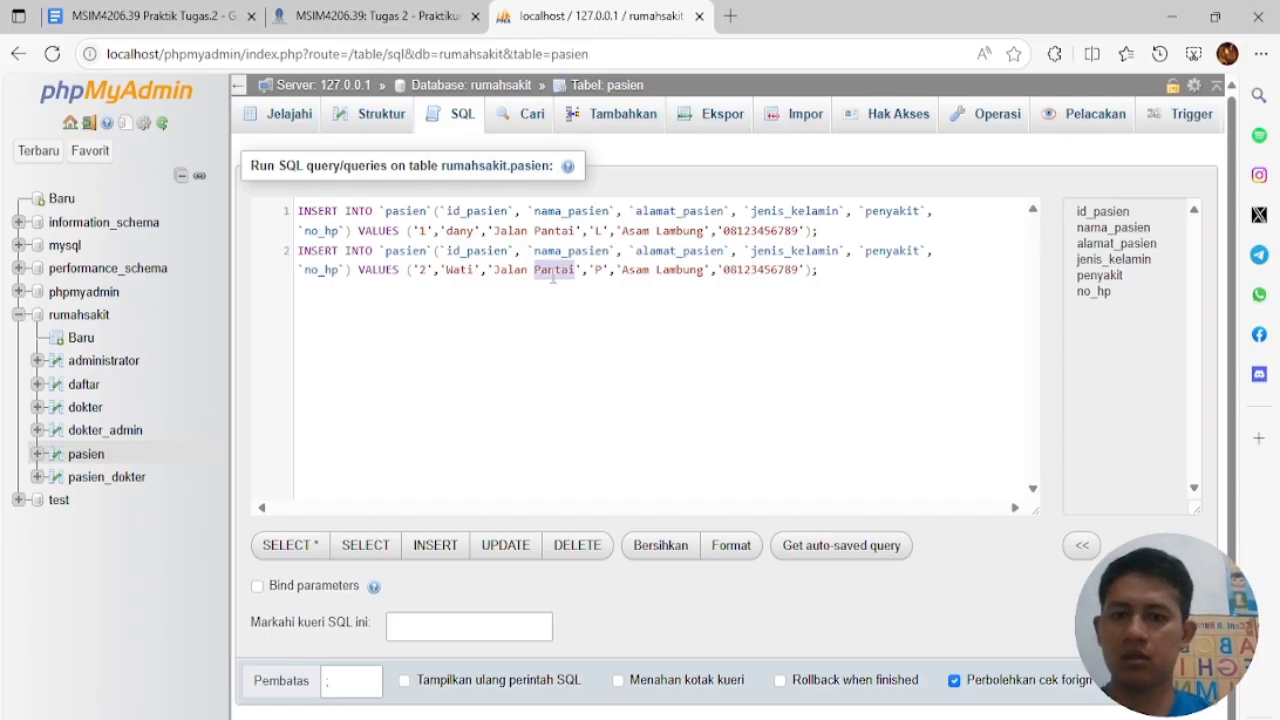
pyautogui.moveTo(622, 272); pyautogui.dragTo(698, 278)
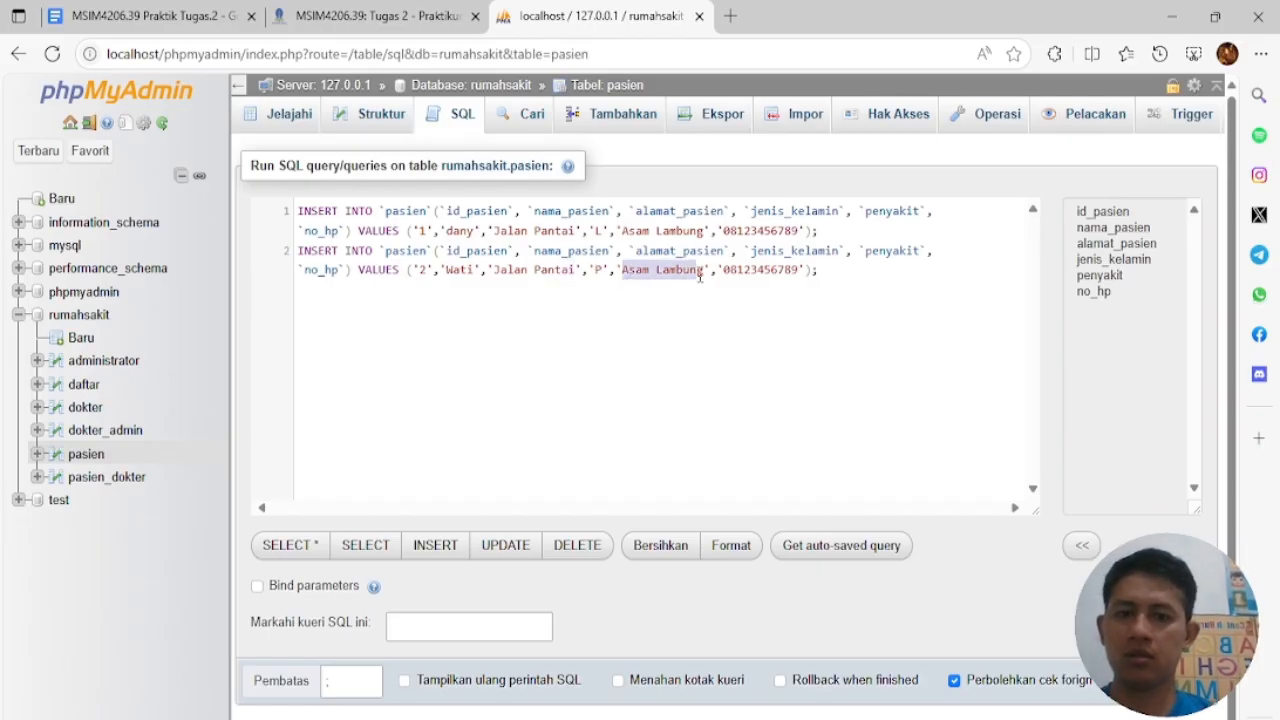
pyautogui.write('Peradangan Tulang')
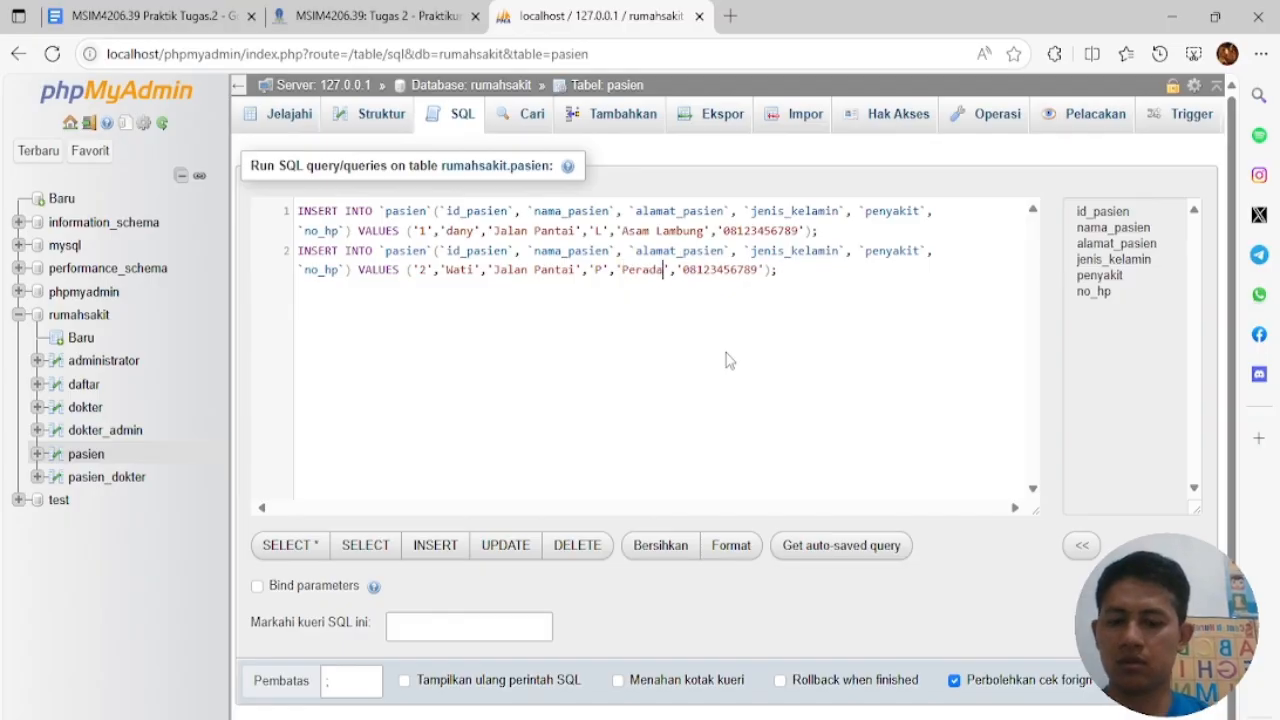
pyautogui.doubleClick(811, 272)
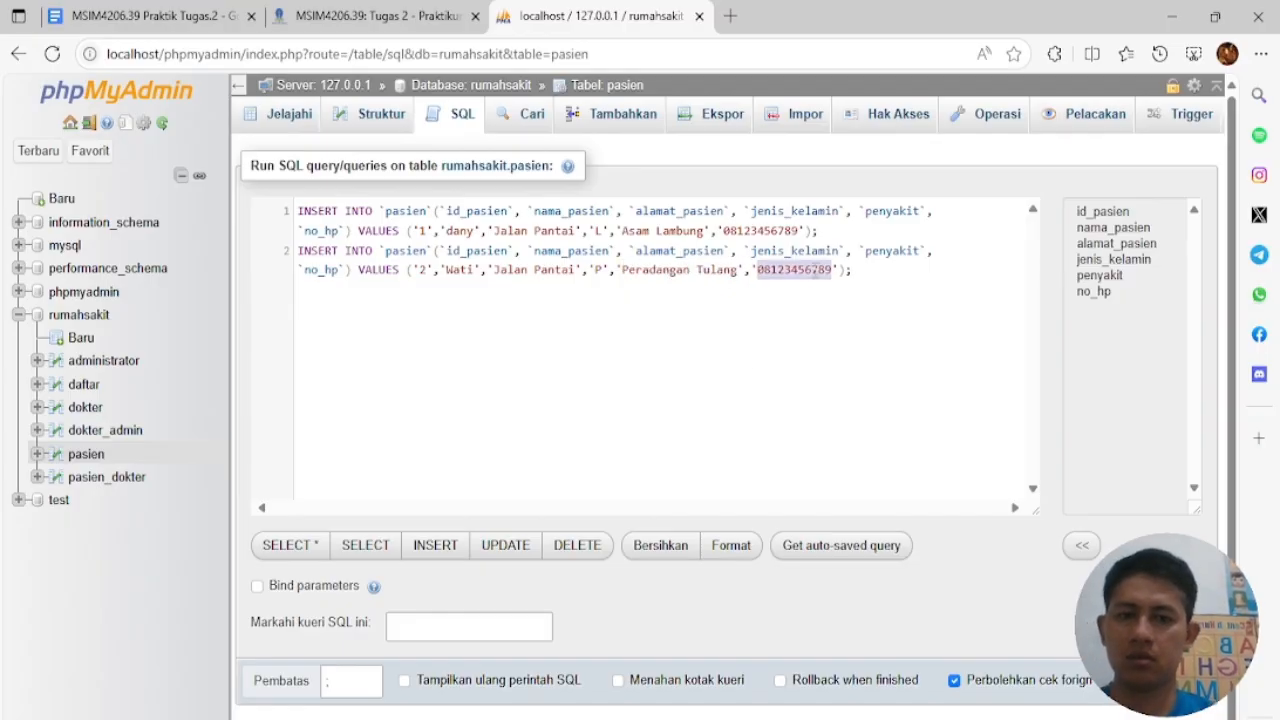
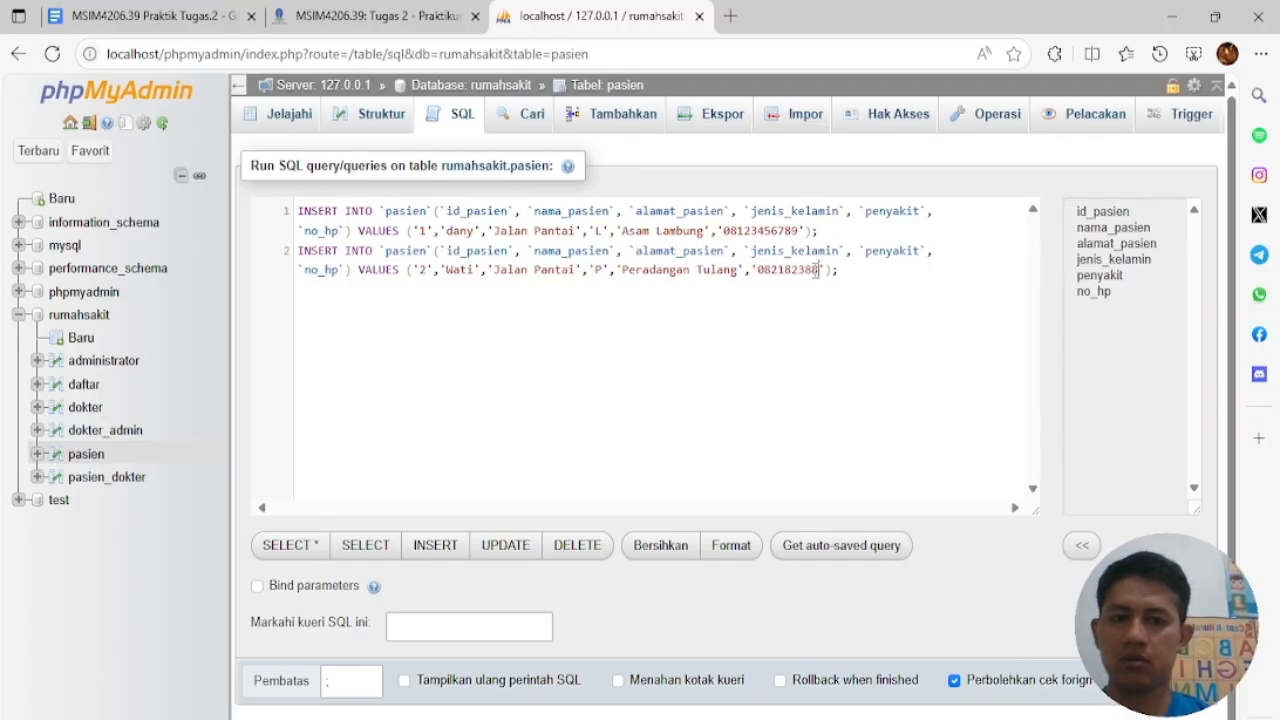
# Add a third INSERT for patient id 3 with a new name, Jalan Sungai, Amandel and a new phone
pyautogui.moveTo(852, 270); pyautogui.dragTo(298, 252)
pyautogui.click(308, 283)
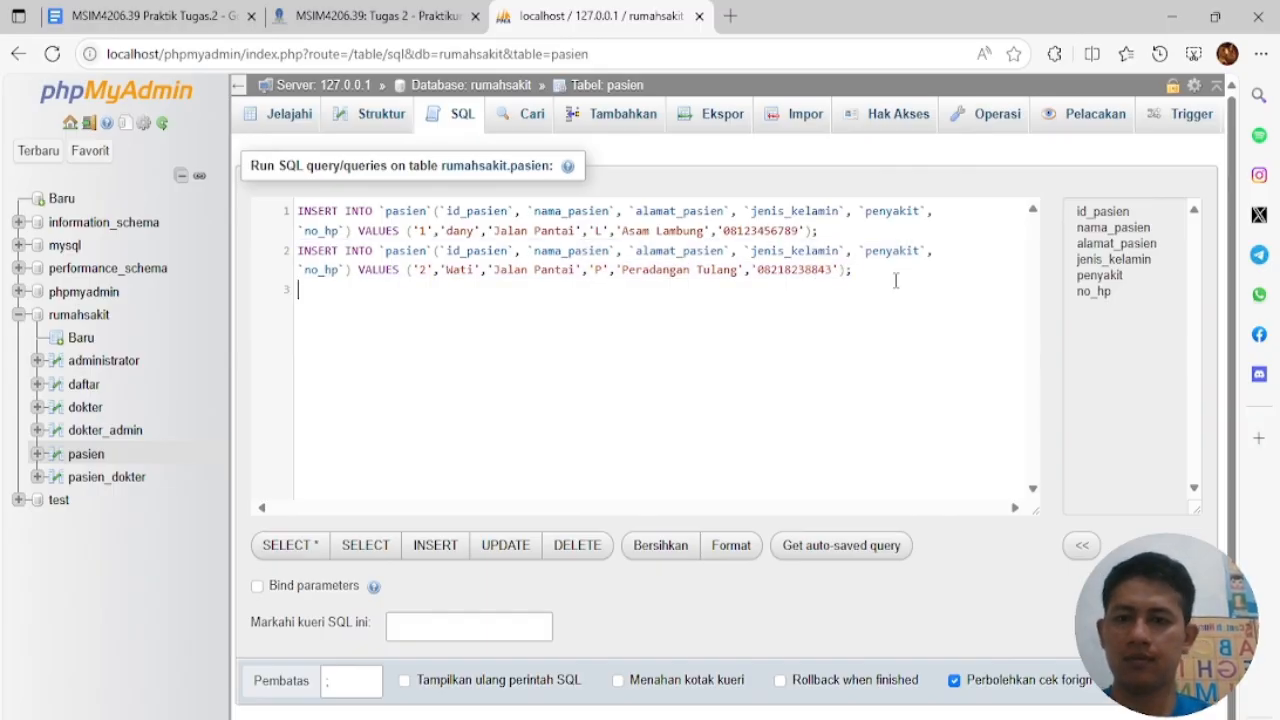
pyautogui.hotkey('ctrl', 'v')
pyautogui.doubleClick(462, 310)
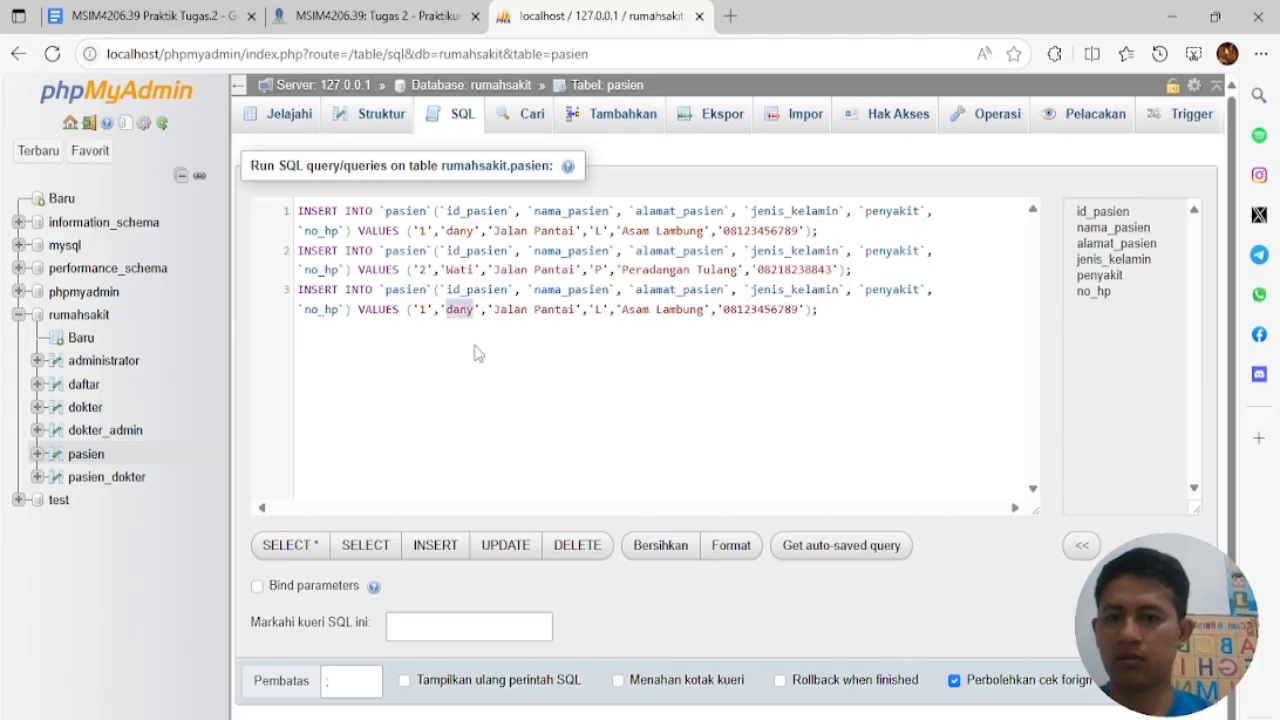
pyautogui.write('Putr')
pyautogui.press('BackSpace')
pyautogui.press('BackSpace')
pyautogui.press('BackSpace')
pyautogui.press('BackSpace')
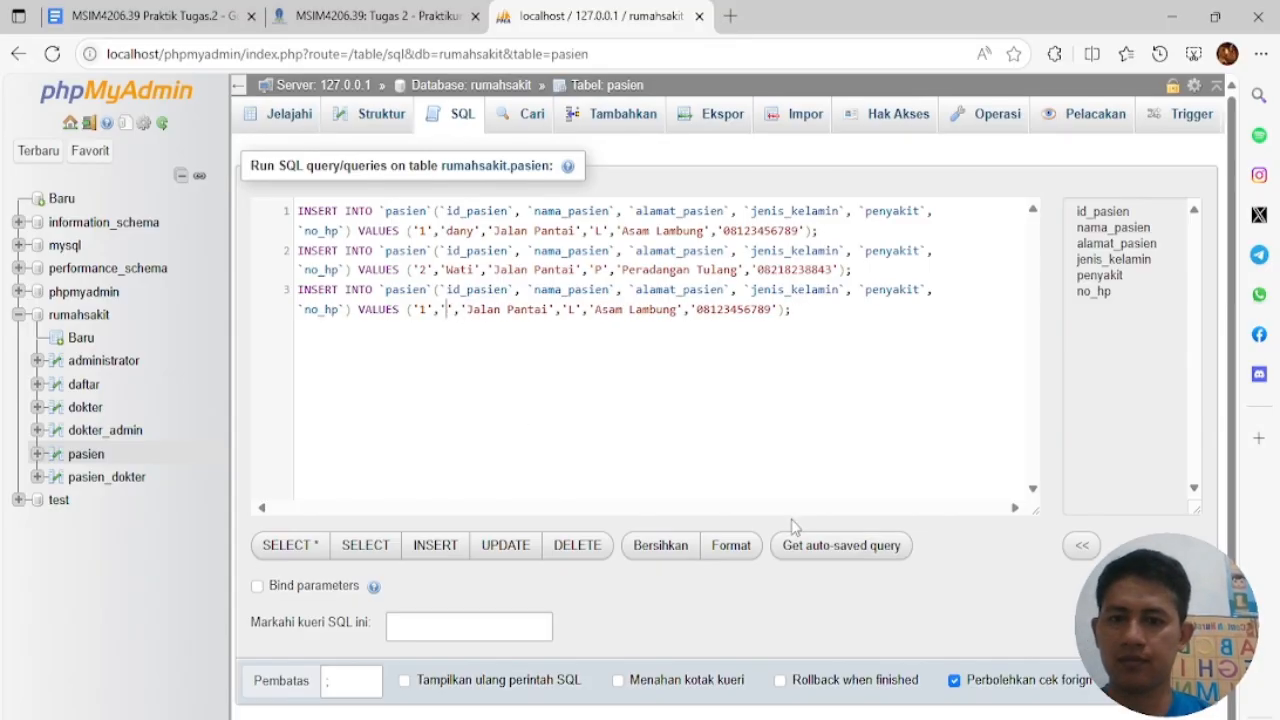
pyautogui.write('Ratnasari')
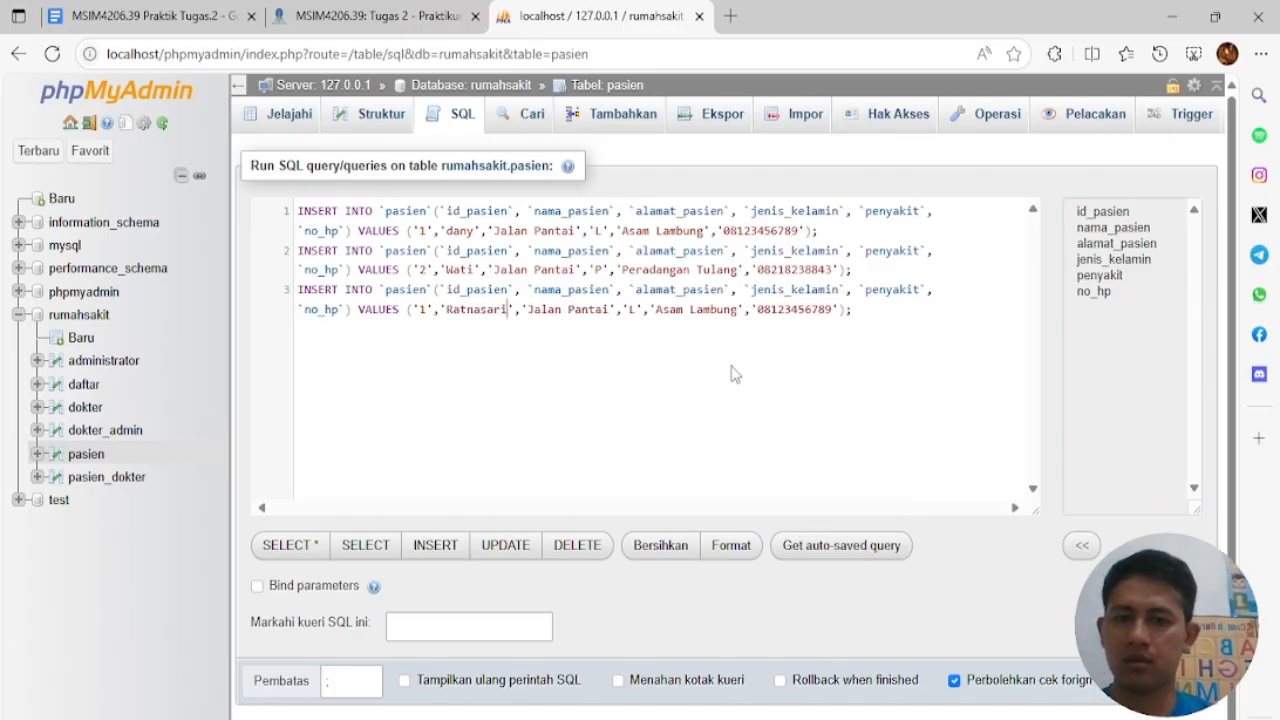
pyautogui.doubleClick(596, 310)
pyautogui.write('Sungai')
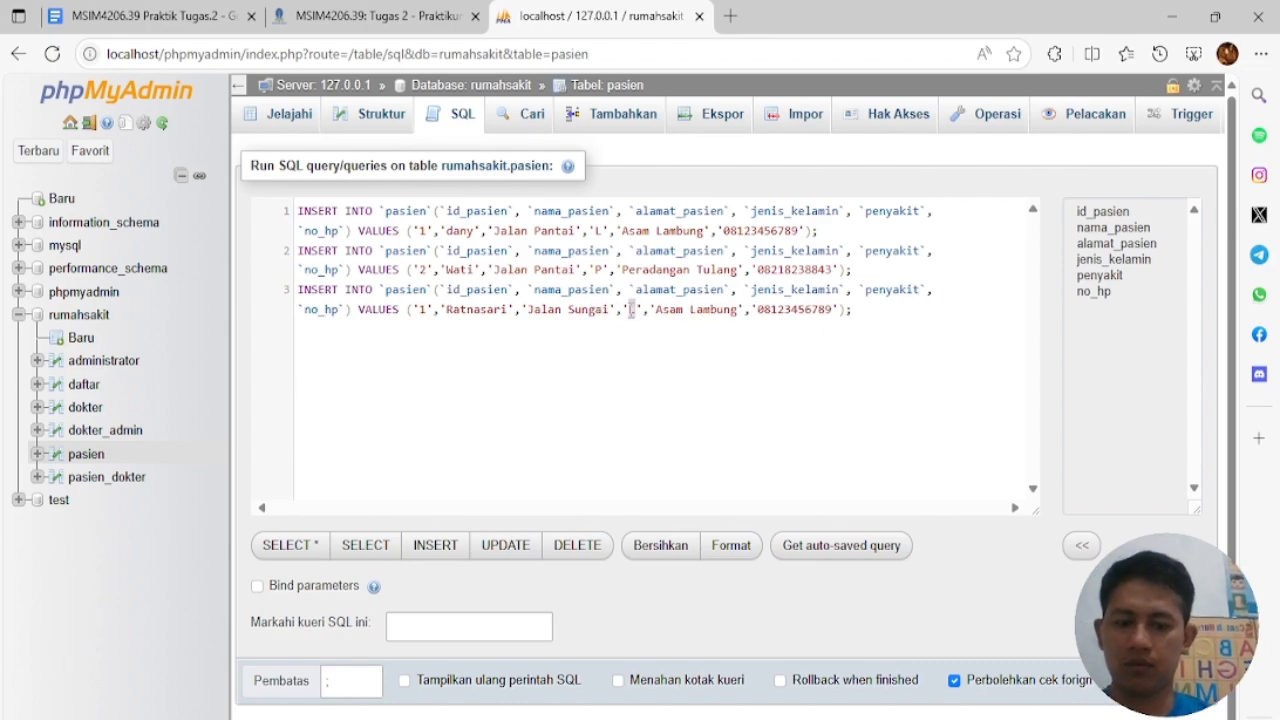
pyautogui.moveTo(656, 304); pyautogui.dragTo(738, 311)
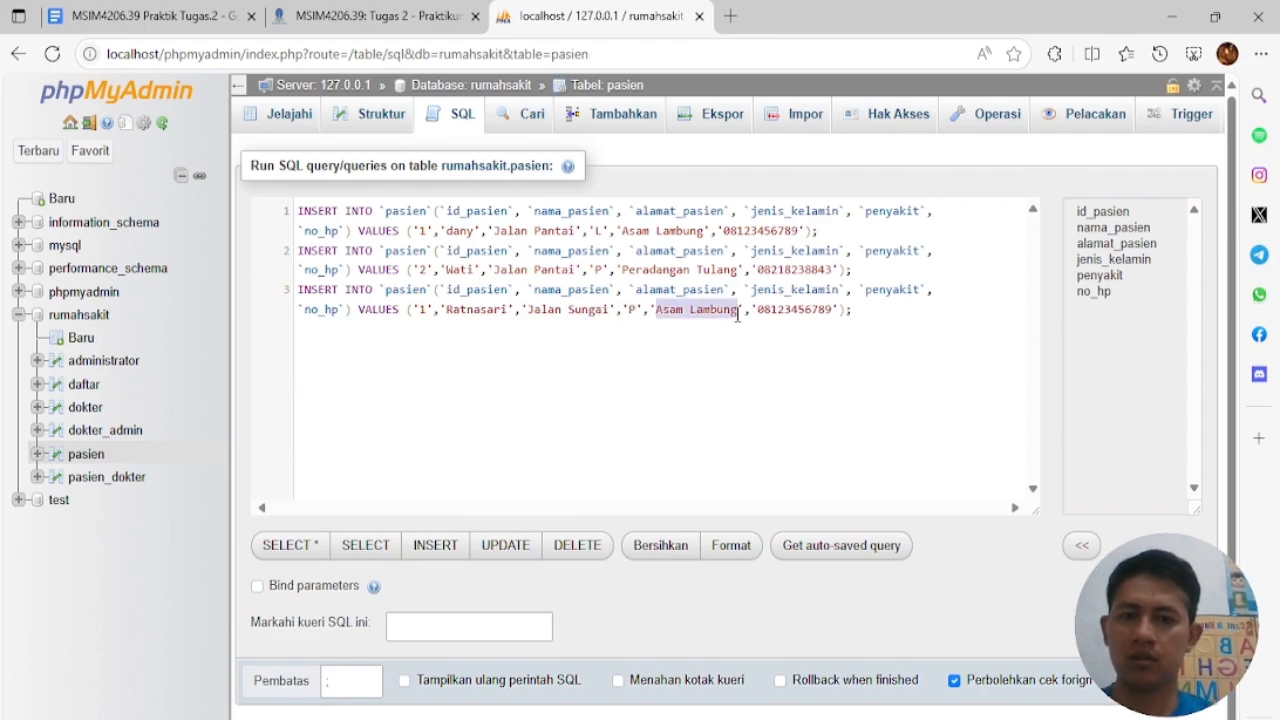
pyautogui.write('Amandel')
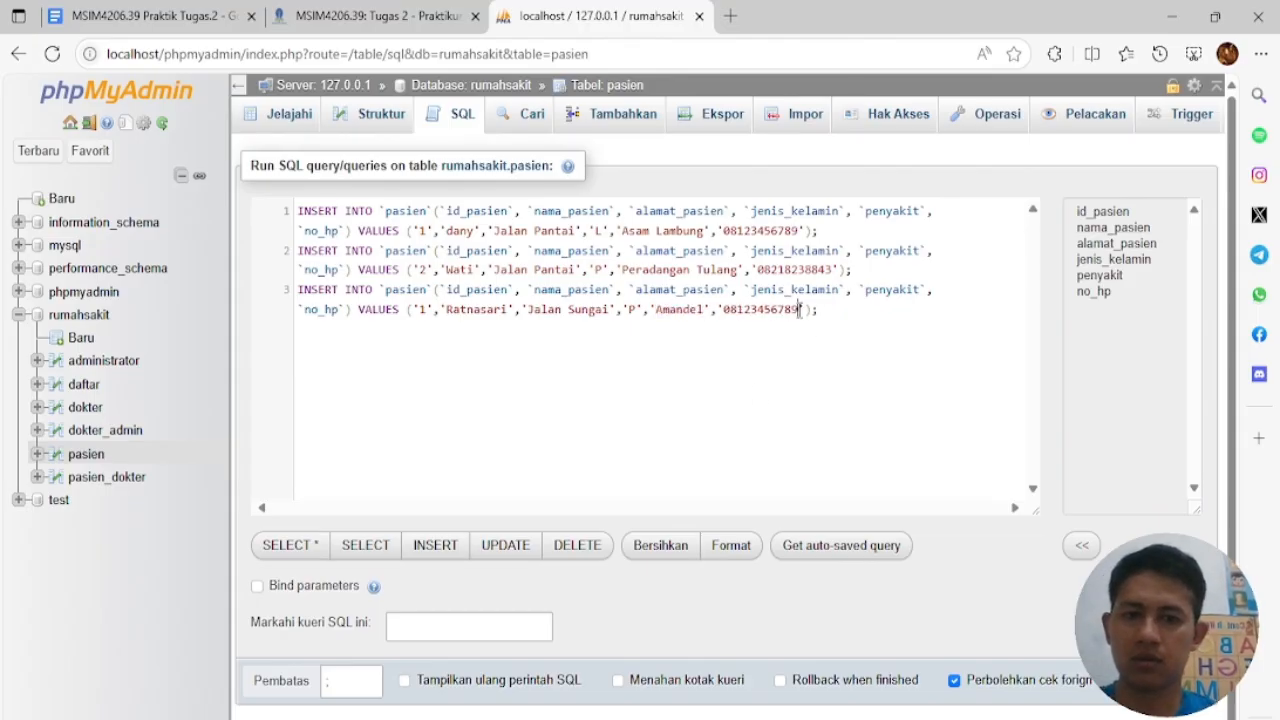
pyautogui.moveTo(799, 311); pyautogui.dragTo(752, 302)
pyautogui.write('568')
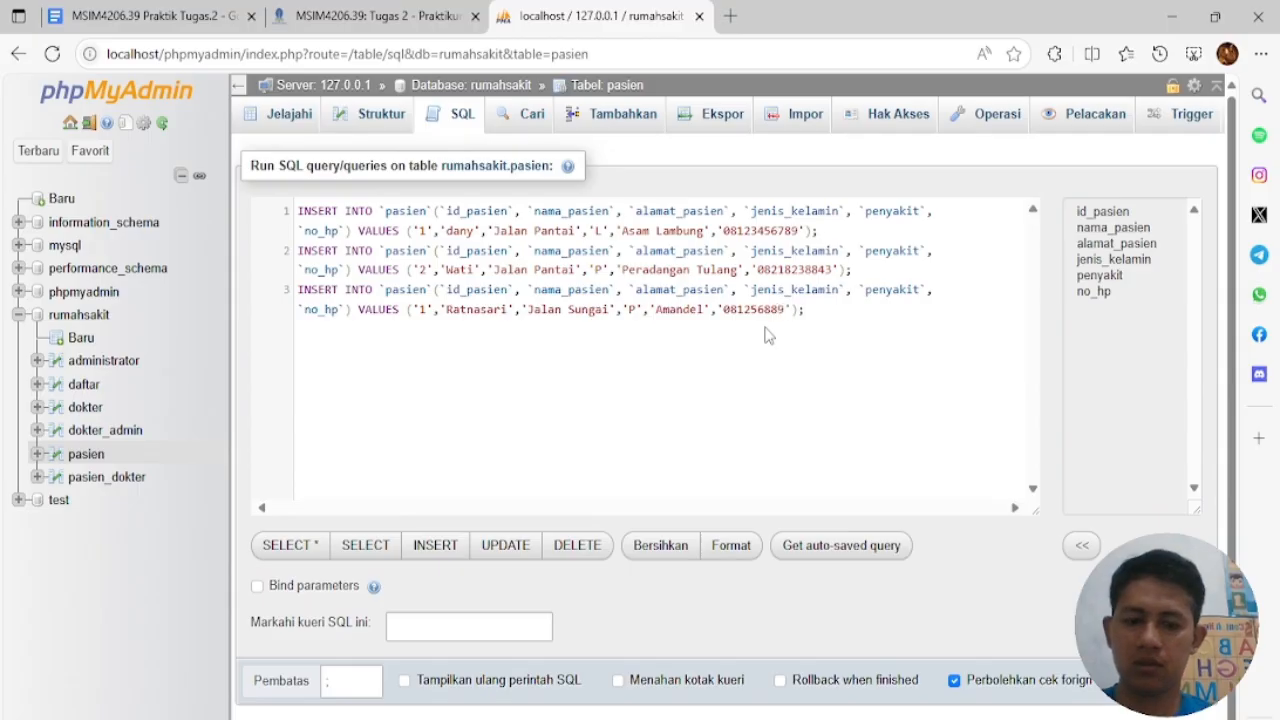
pyautogui.moveTo(845, 310); pyautogui.dragTo(273, 303)
pyautogui.click(440, 347)
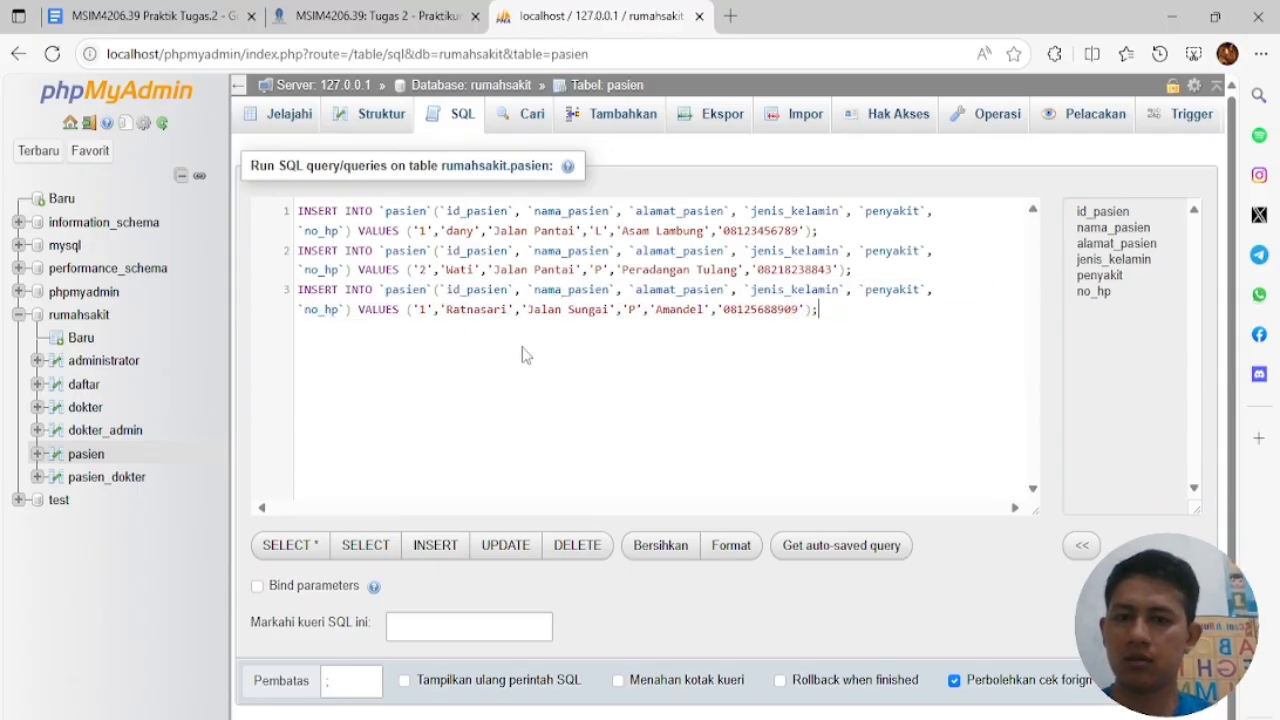
pyautogui.click(434, 312)
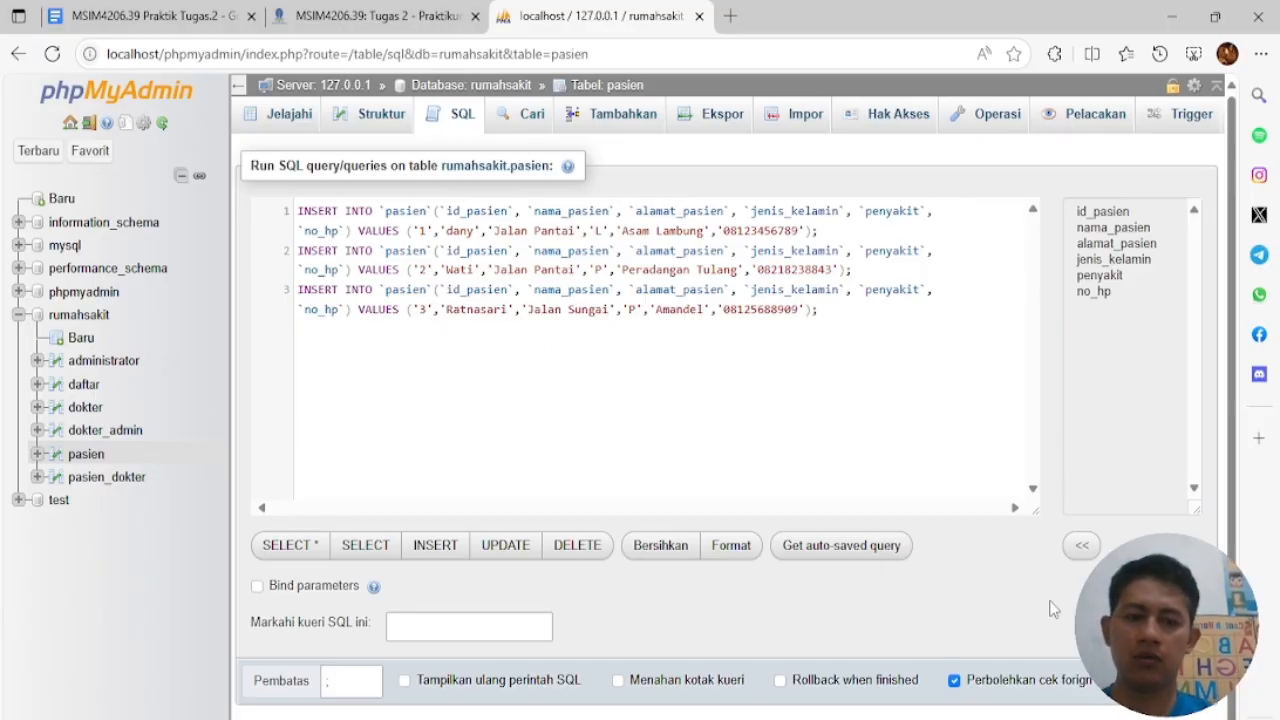
# Run the three pasien INSERTs, check the pasien rows, then open the empty daftar table
pyautogui.hotkey('ctrl', 'Return')
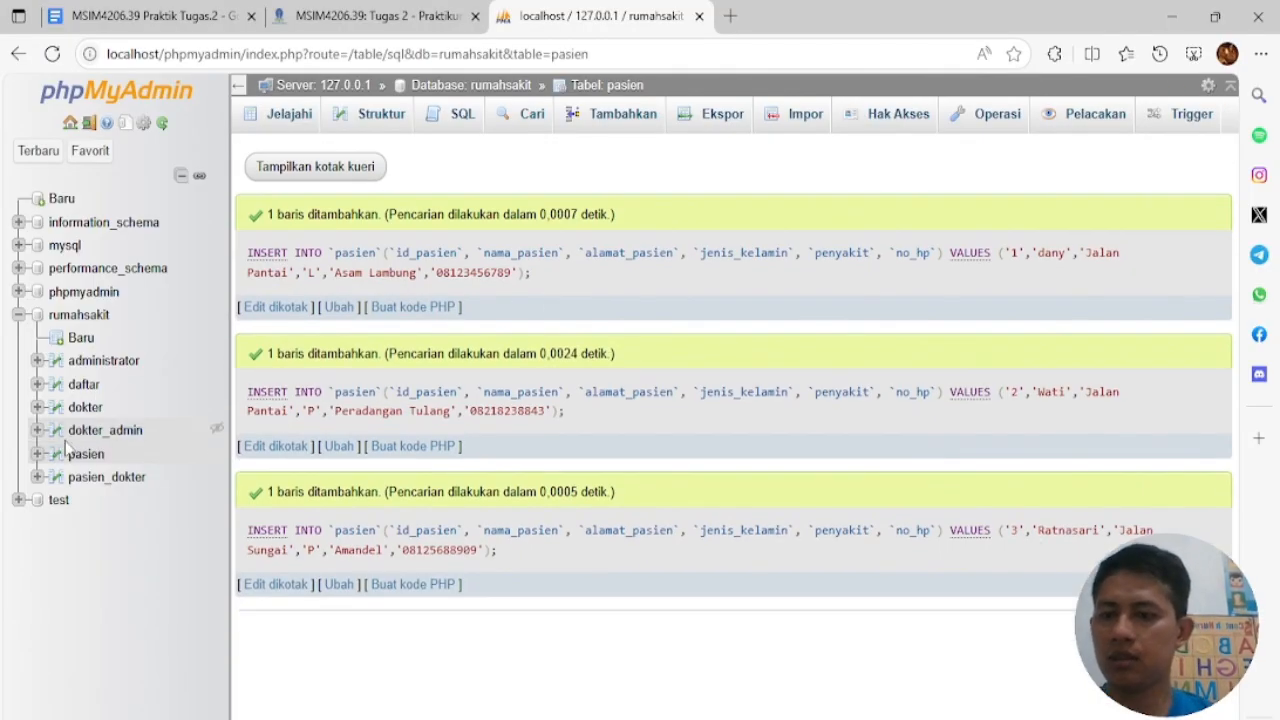
pyautogui.click(88, 454)
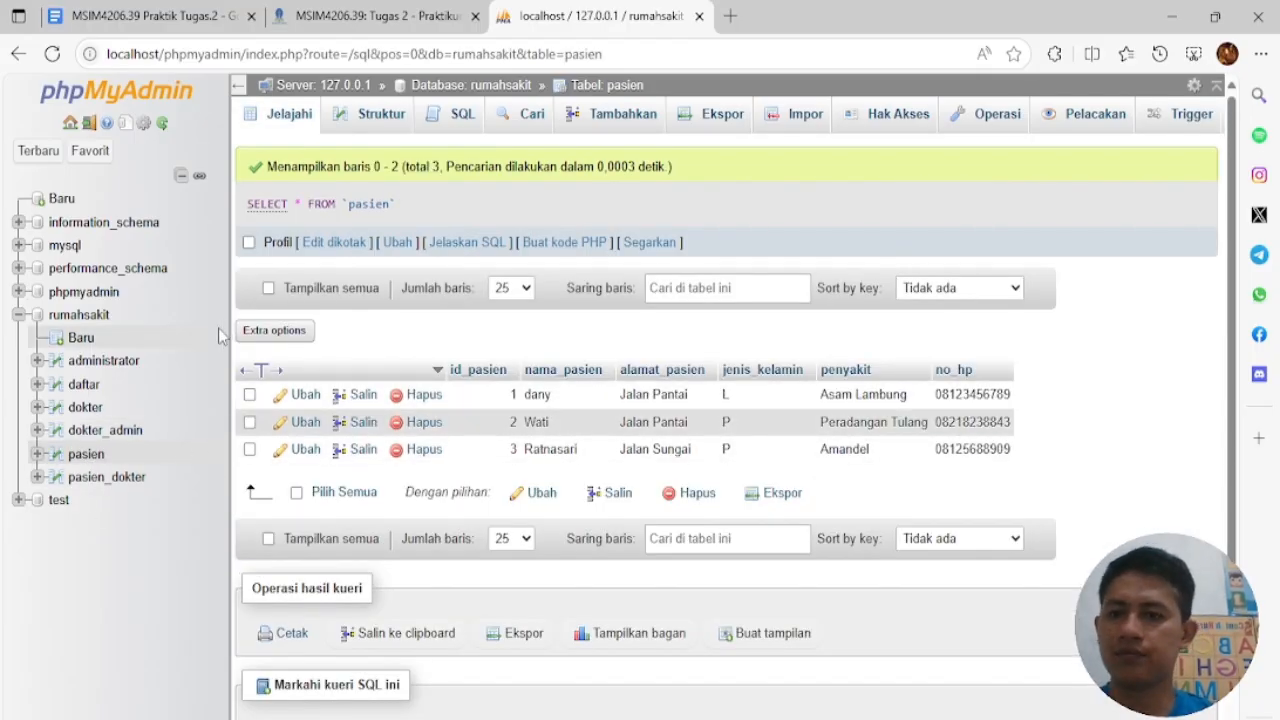
pyautogui.click(96, 389)
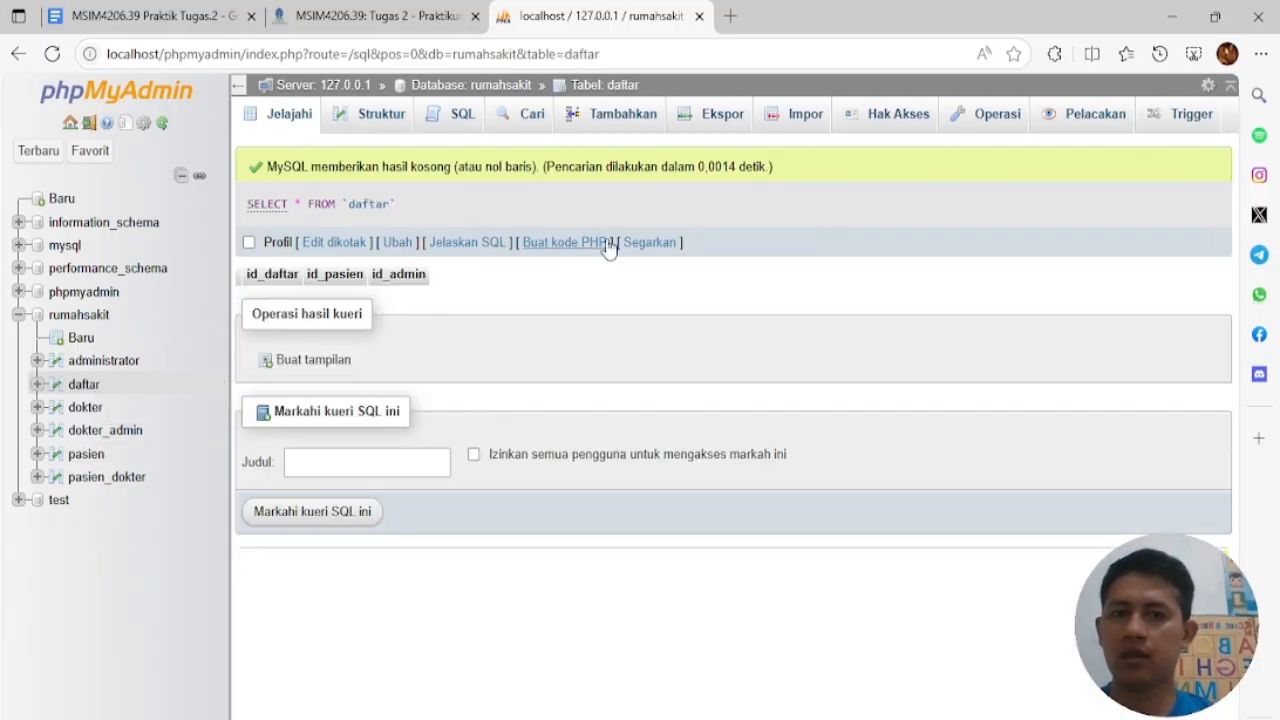
# In the daftar insert form, enter row 10001 linking patient 1 to admin 1
pyautogui.click(645, 118)
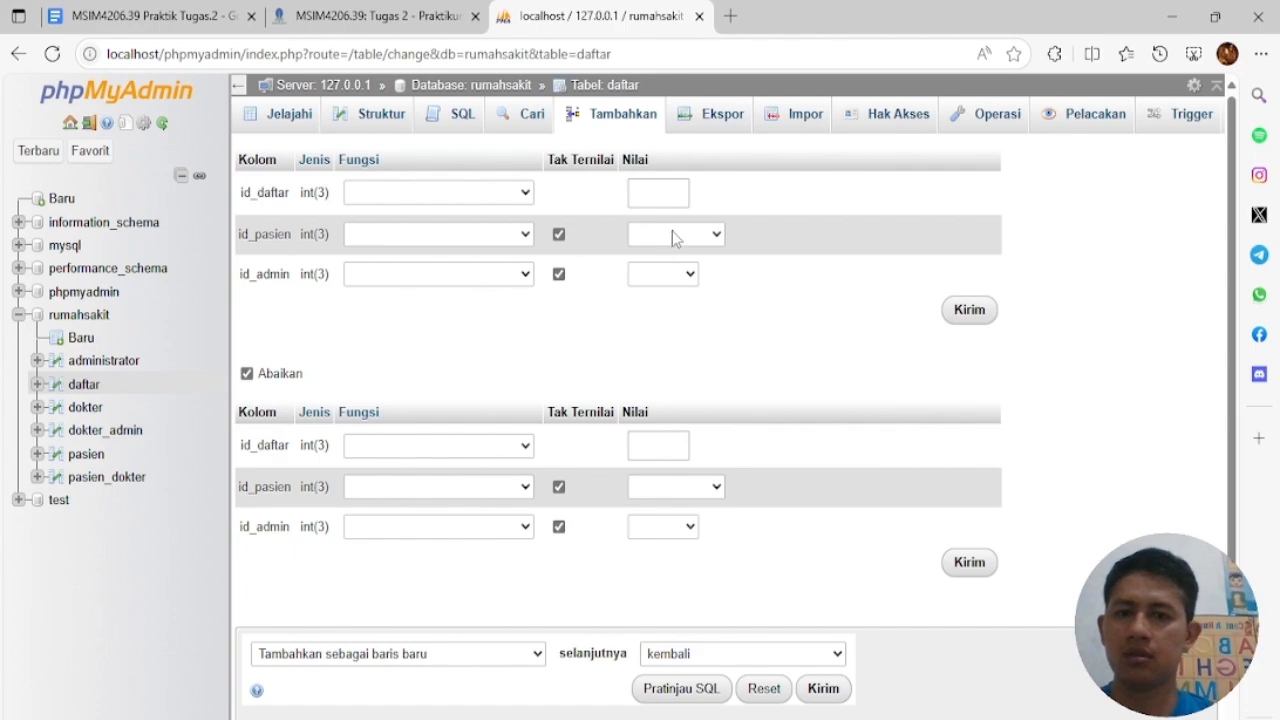
pyautogui.click(660, 192)
pyautogui.click(940, 237)
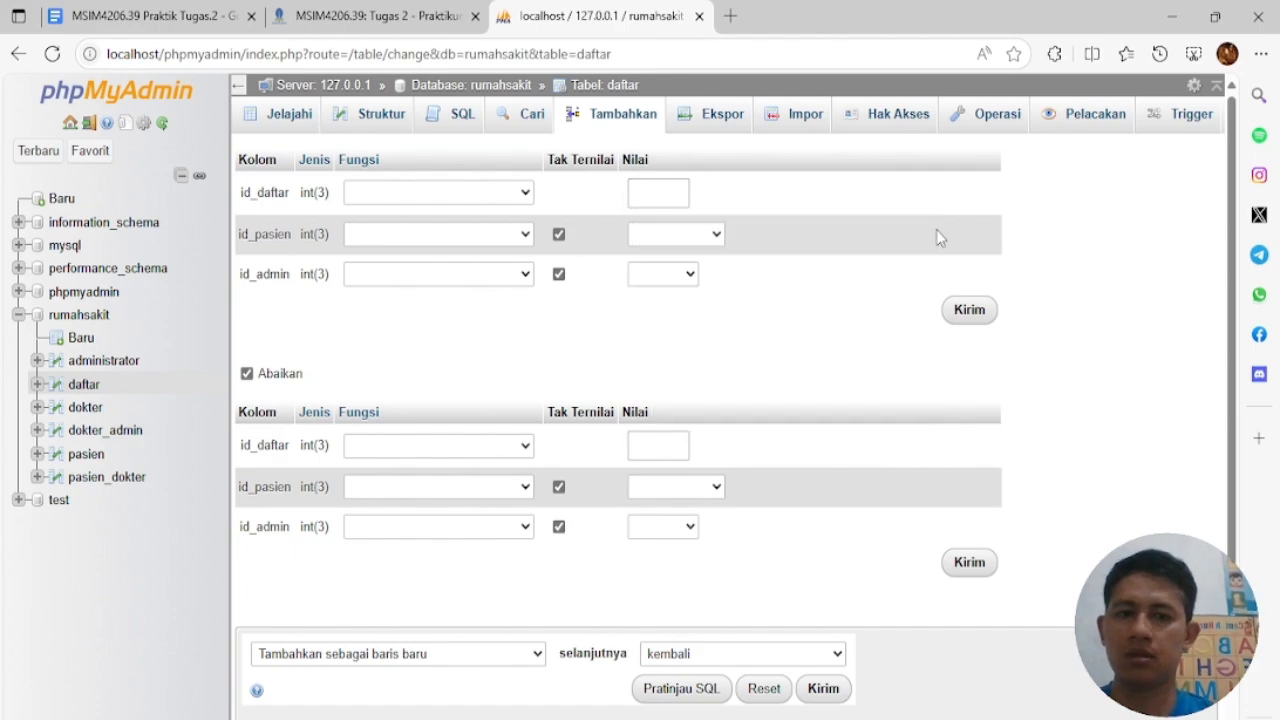
pyautogui.click(712, 236)
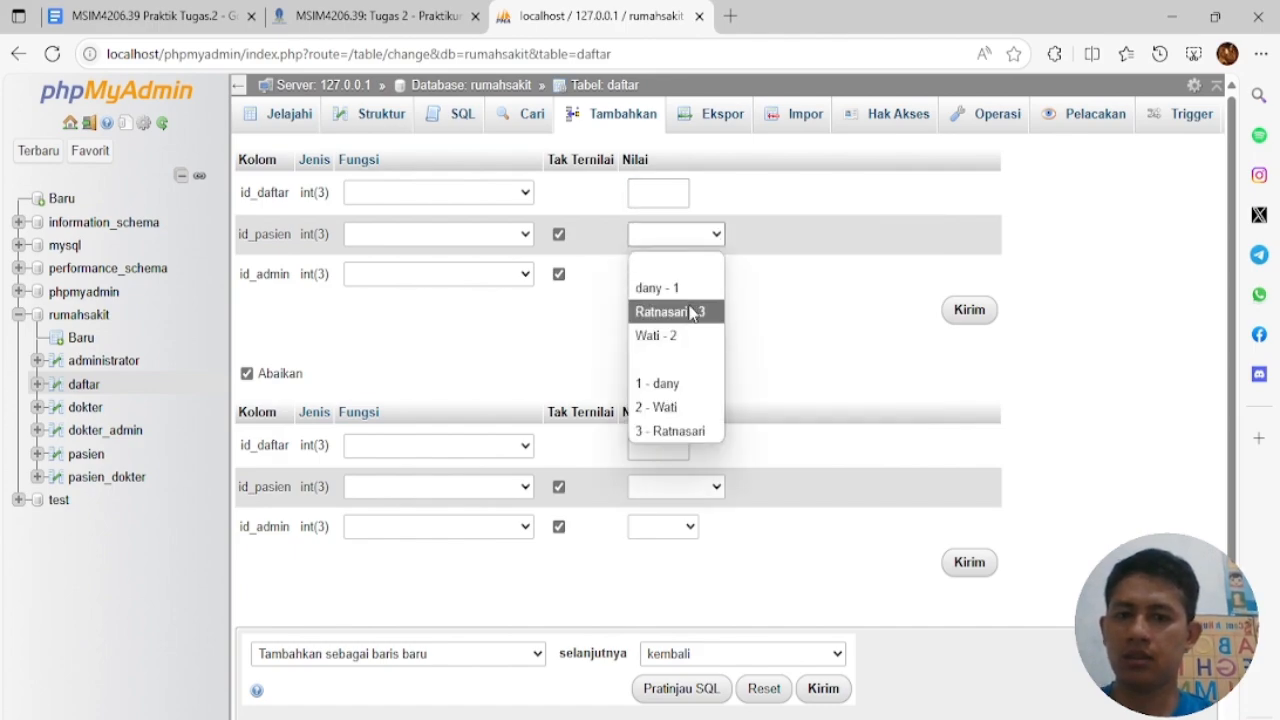
pyautogui.click(766, 259)
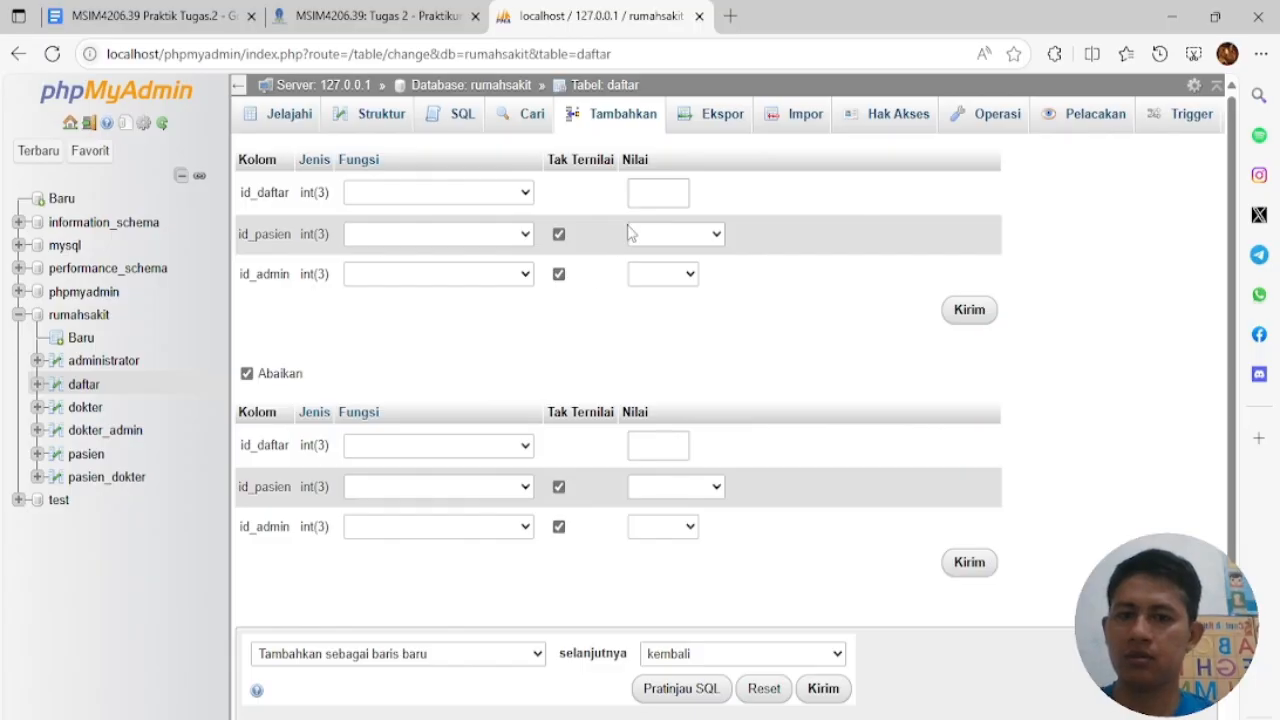
pyautogui.click(688, 238)
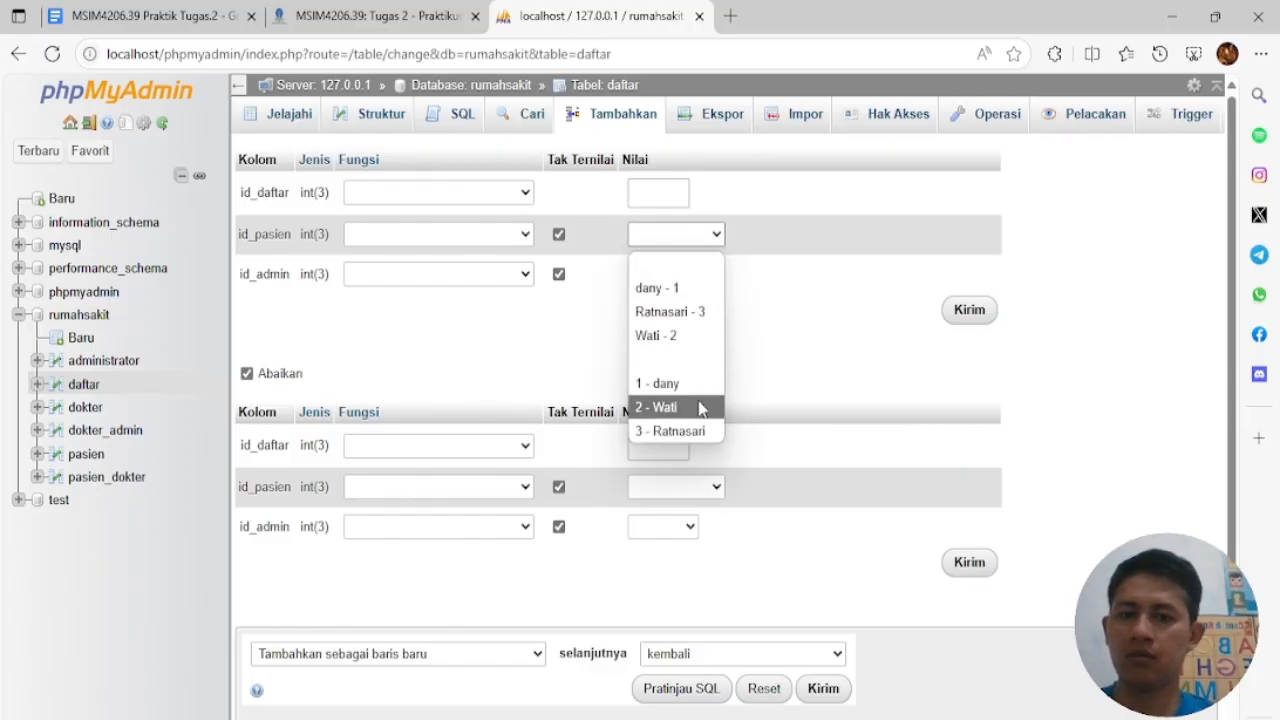
pyautogui.click(703, 300)
pyautogui.click(690, 276)
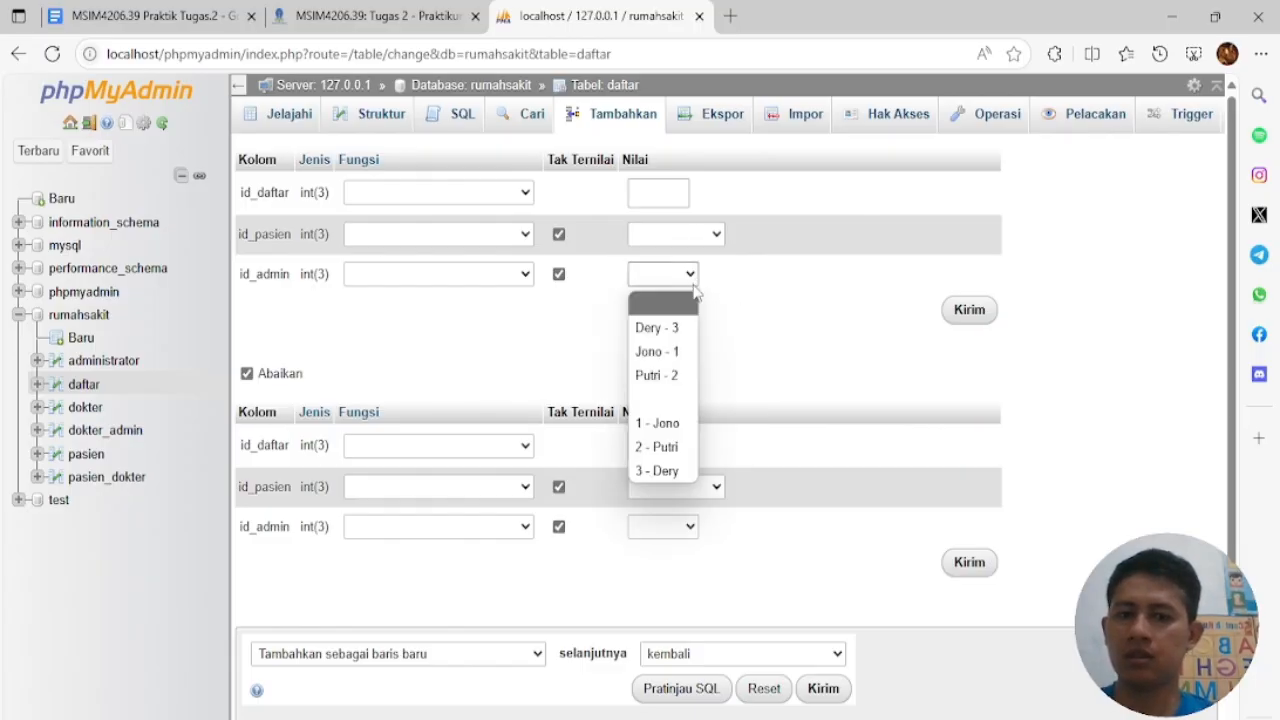
pyautogui.click(745, 374)
pyautogui.click(686, 236)
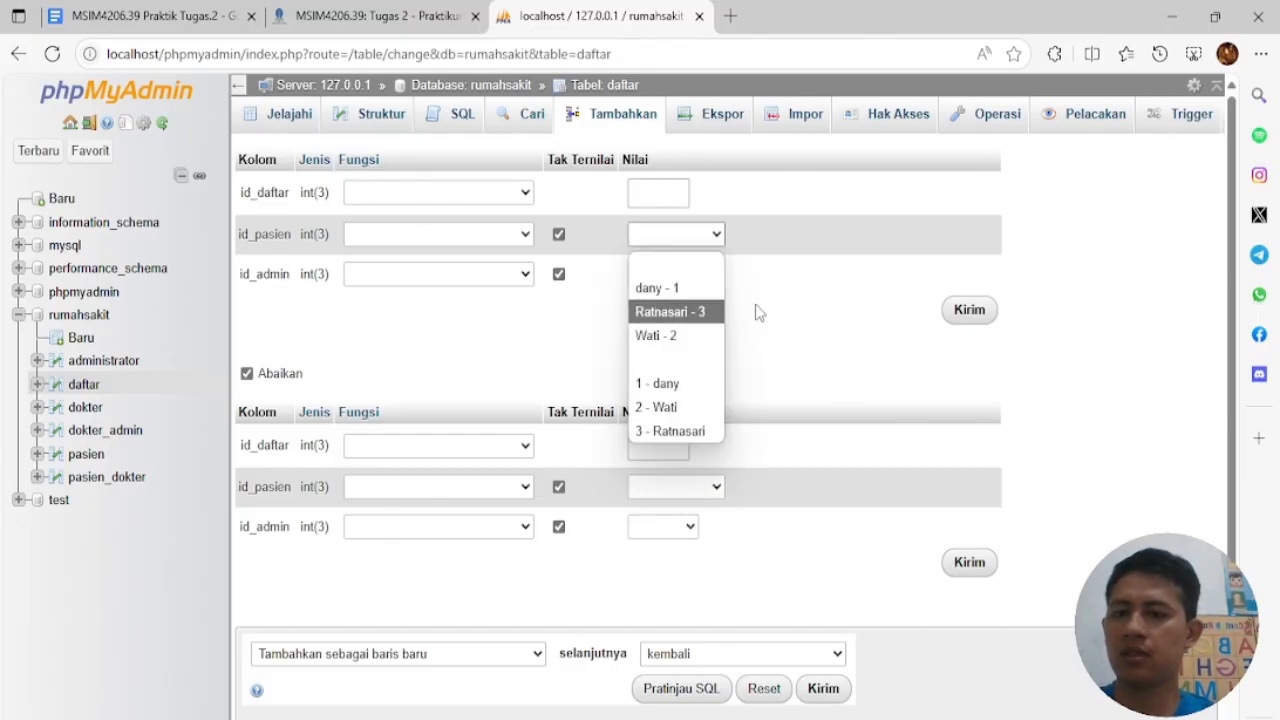
pyautogui.click(757, 313)
pyautogui.click(667, 193)
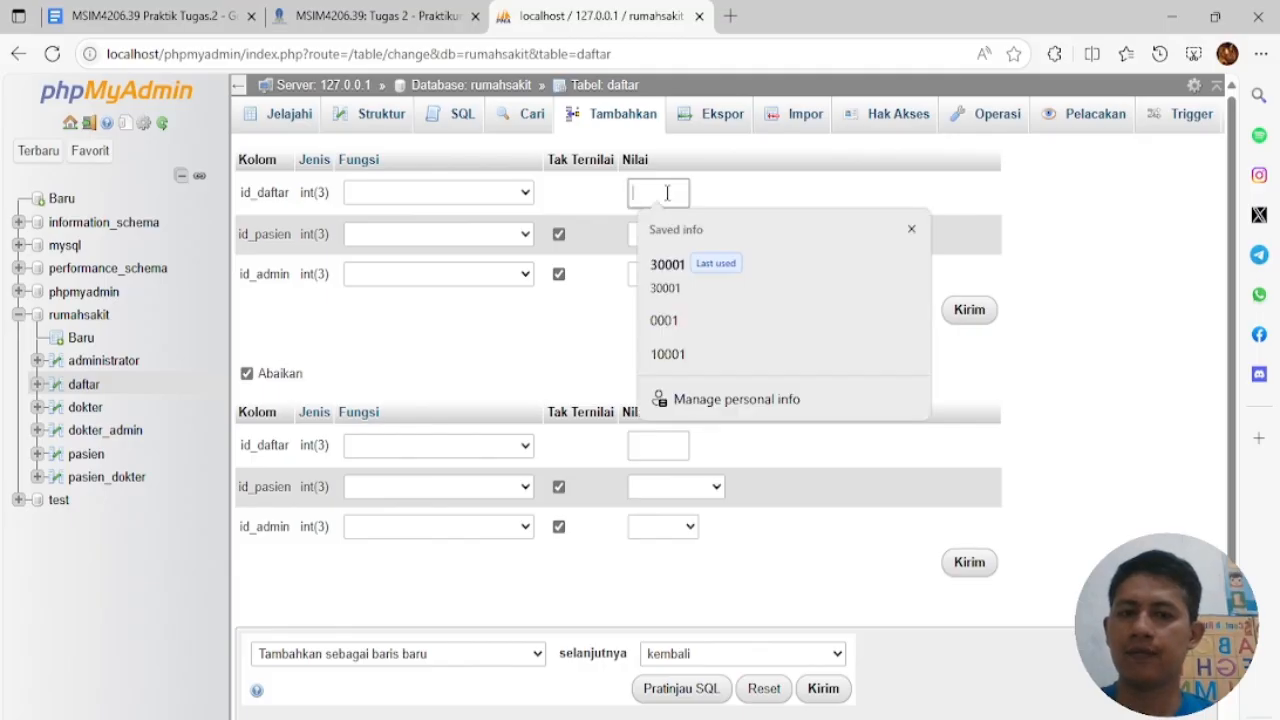
pyautogui.click(686, 355)
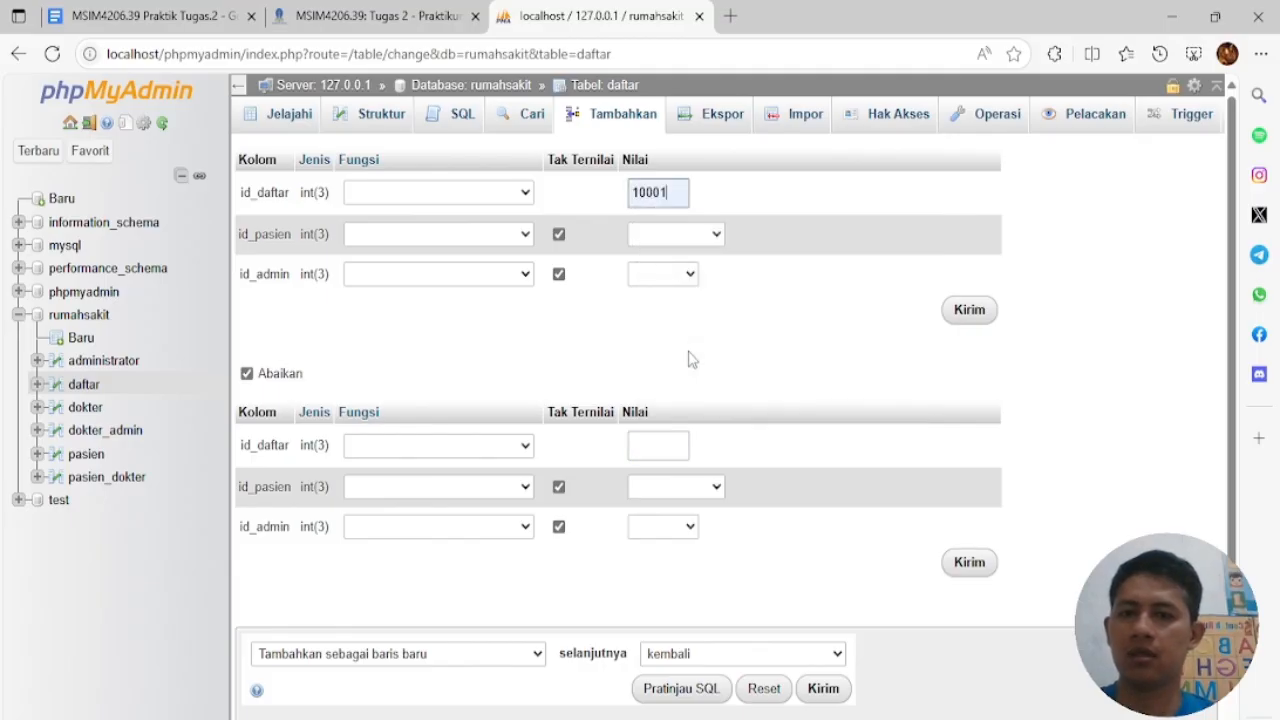
pyautogui.click(691, 234)
pyautogui.click(698, 287)
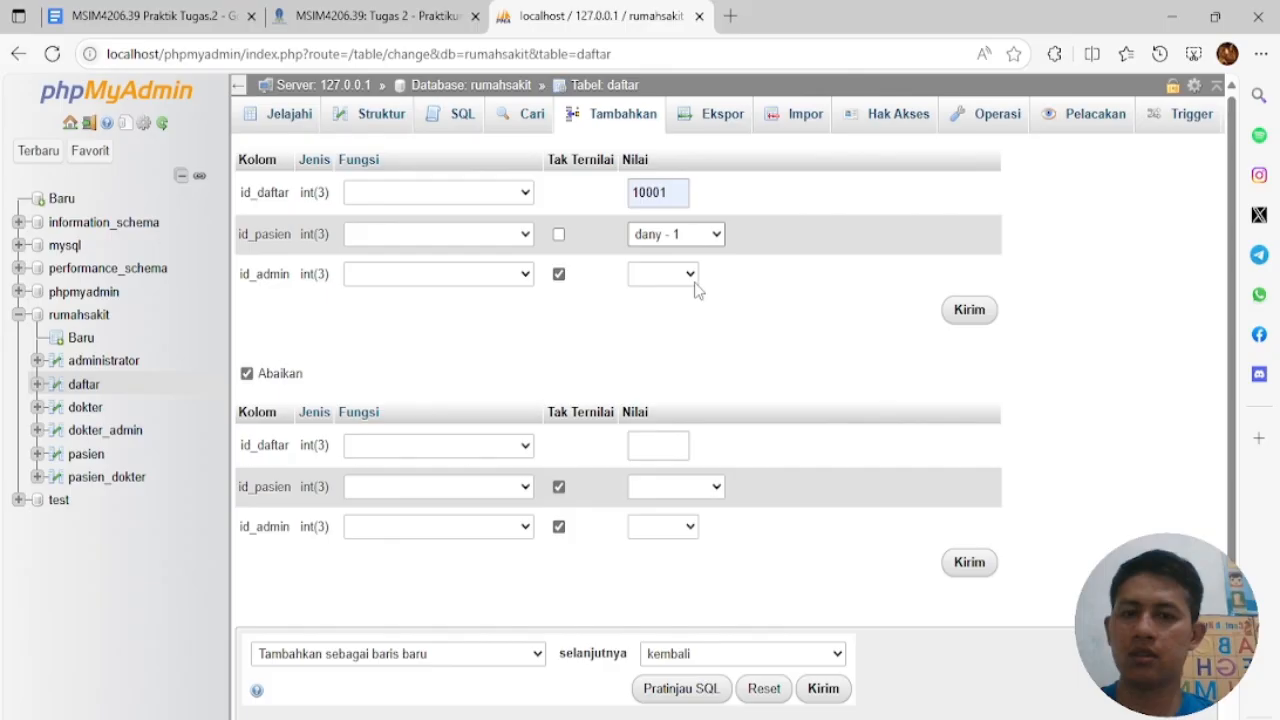
pyautogui.click(690, 275)
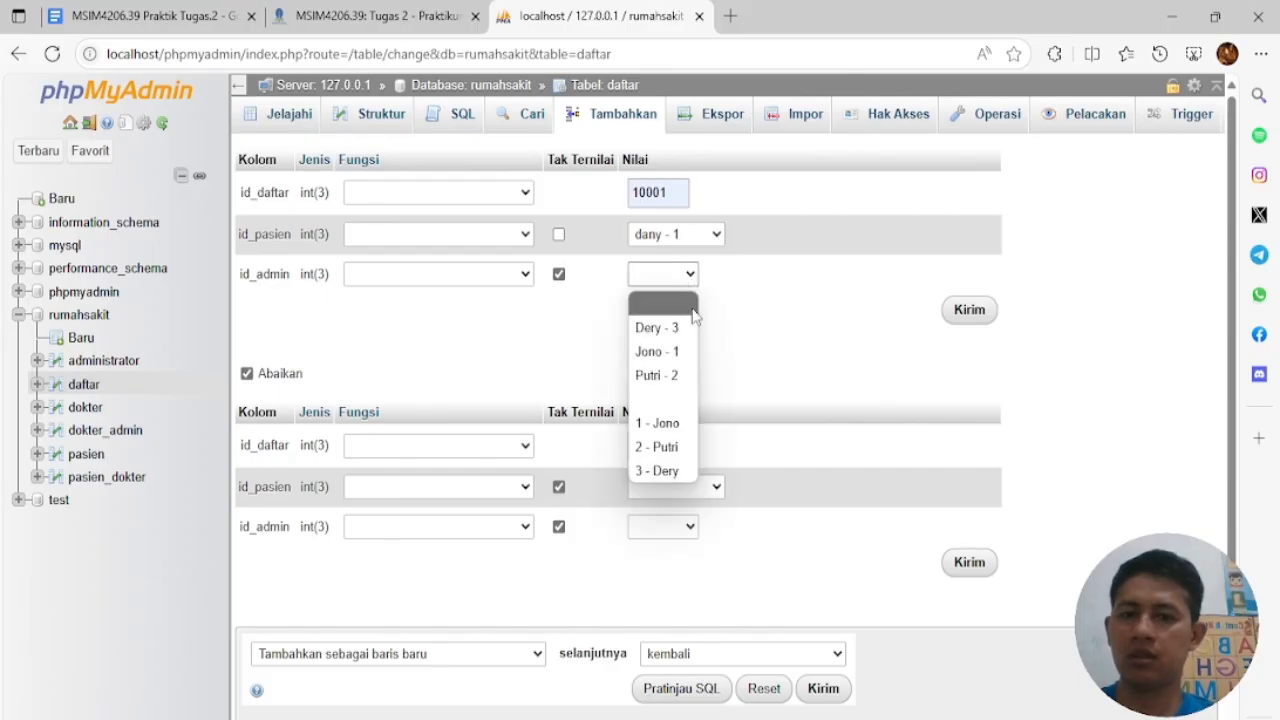
pyautogui.click(686, 352)
# Enter row 10002 linking patient 2 to admin 2 and save both daftar rows
pyautogui.click(668, 446)
pyautogui.click(698, 588)
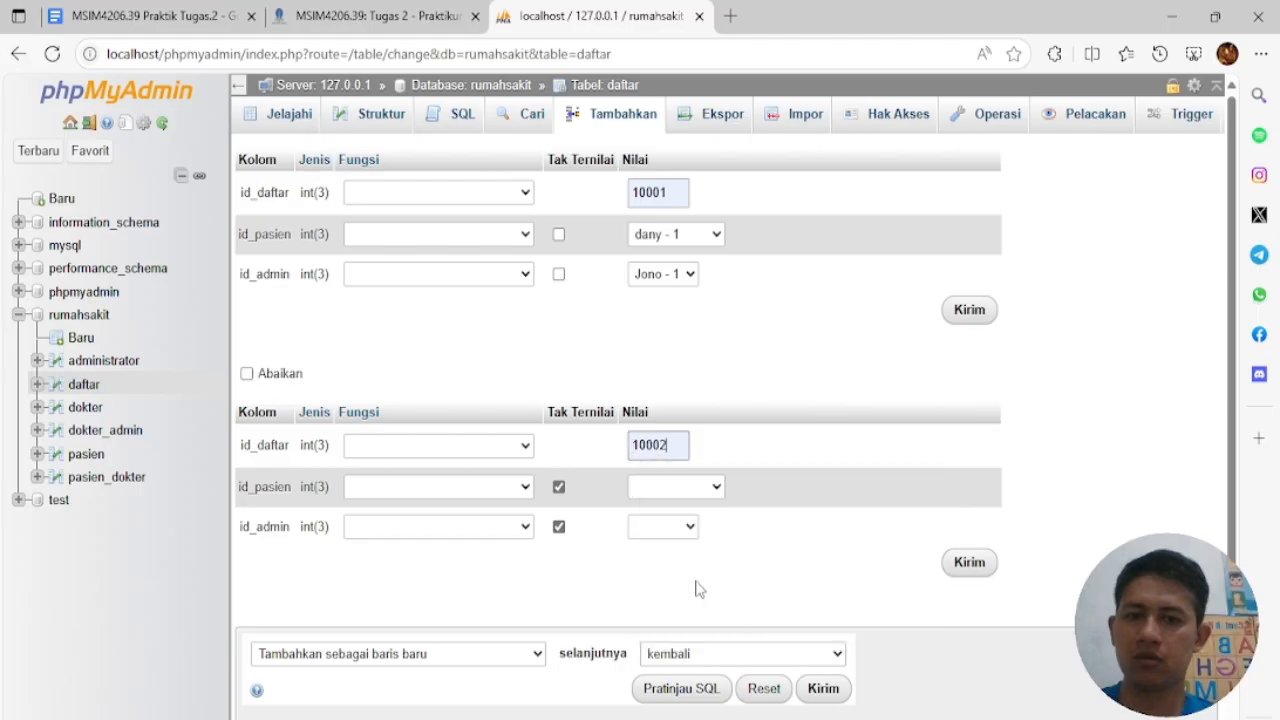
pyautogui.click(712, 488)
pyautogui.click(686, 657)
pyautogui.click(696, 532)
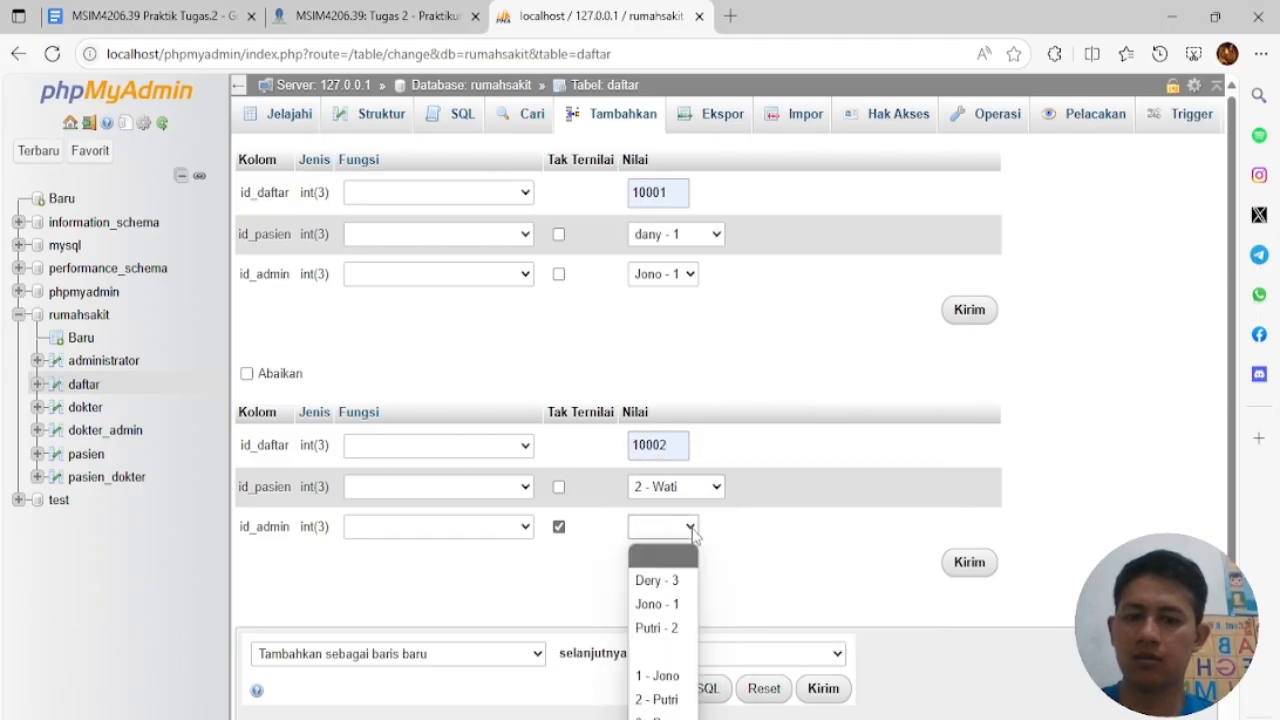
pyautogui.click(678, 630)
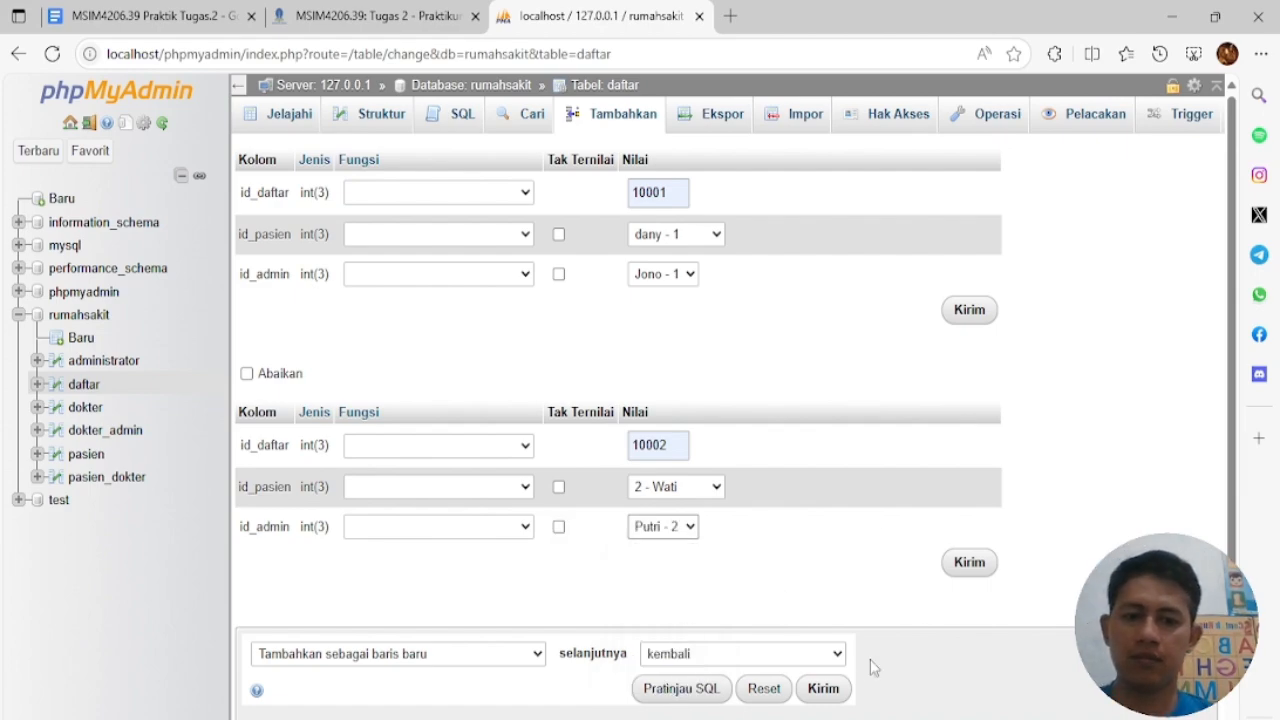
pyautogui.click(834, 689)
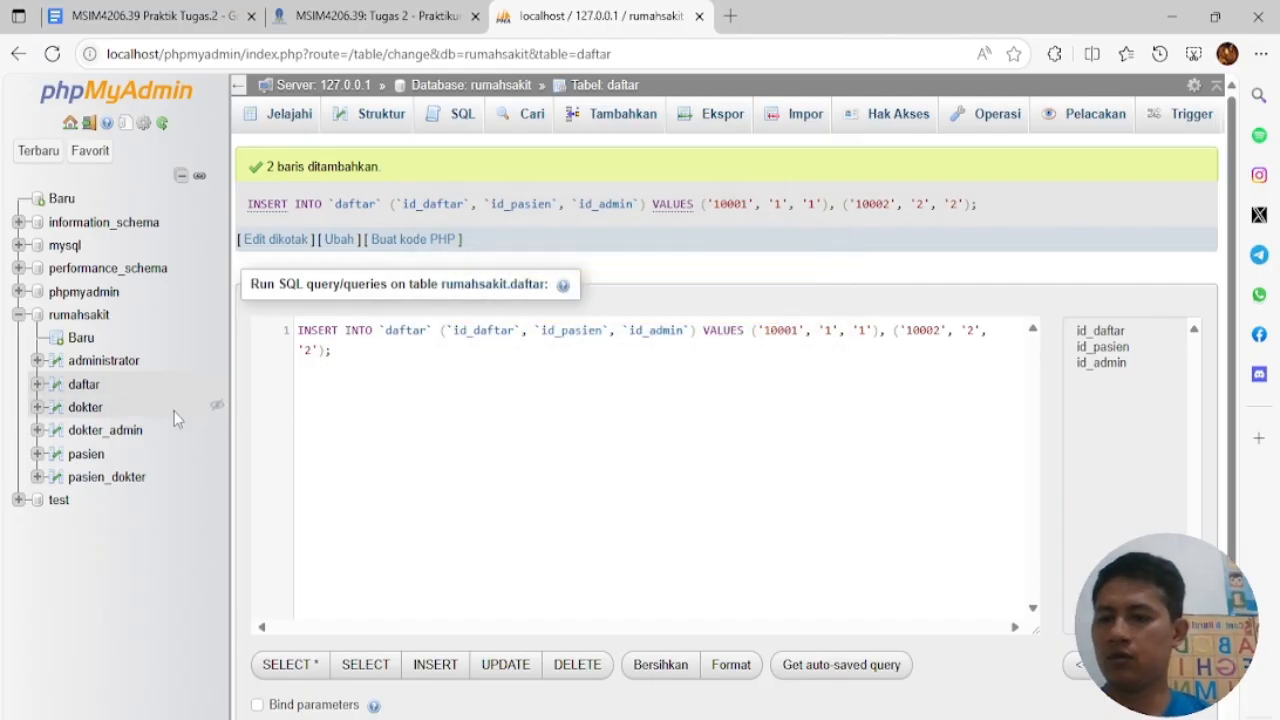
# In the dokter_admin insert form, enter row 20001 with doctor 1 and admin 1
pyautogui.click(133, 438)
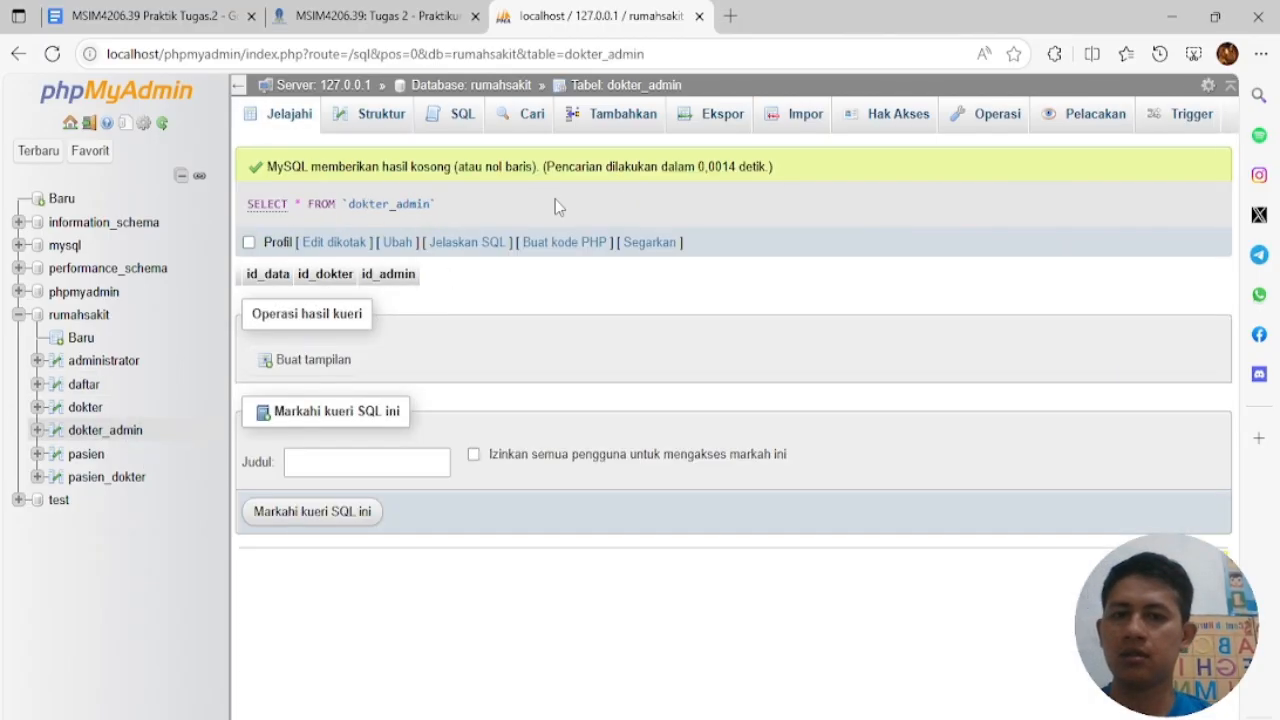
pyautogui.click(640, 127)
pyautogui.click(670, 195)
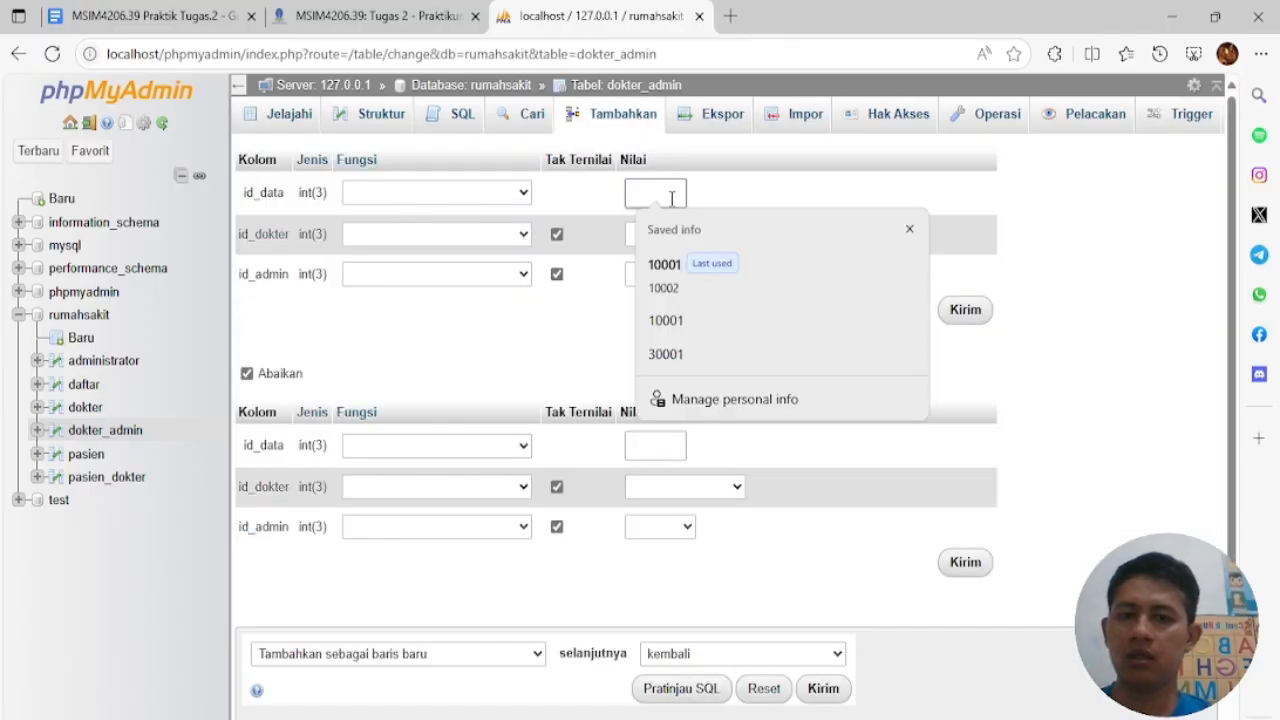
pyautogui.click(660, 264)
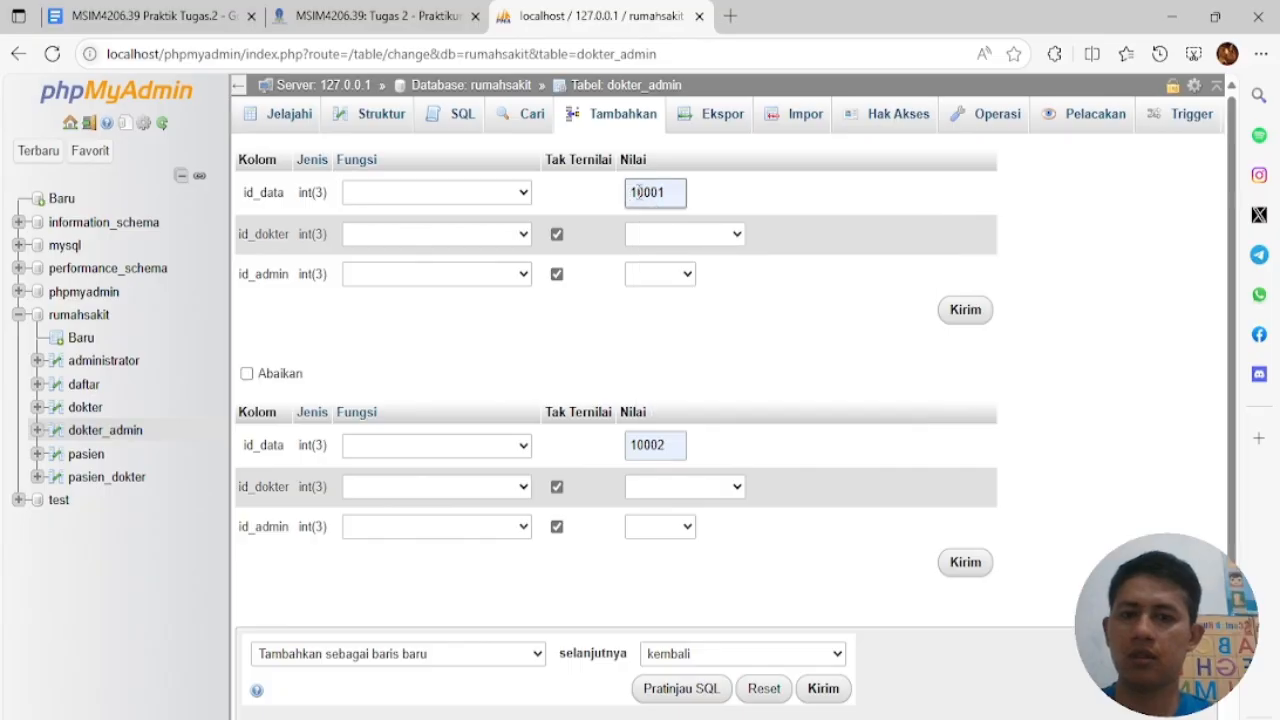
pyautogui.write('2')
pyautogui.click(665, 236)
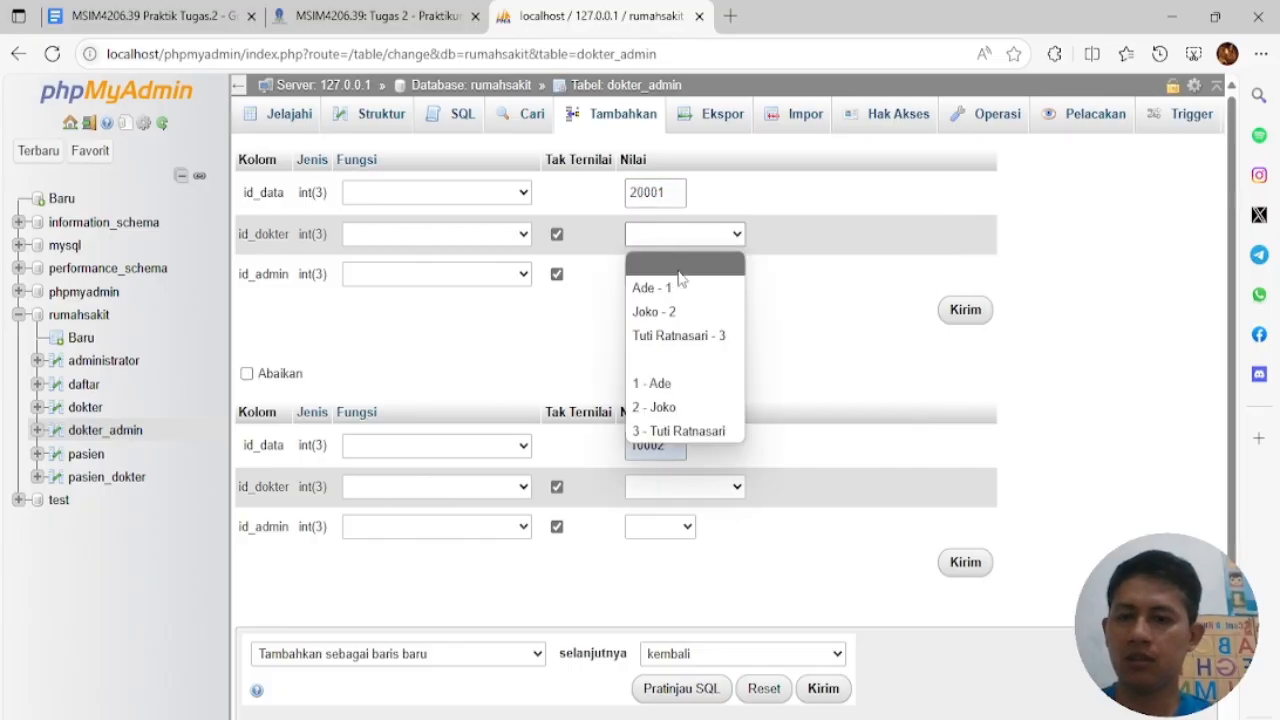
pyautogui.click(742, 288)
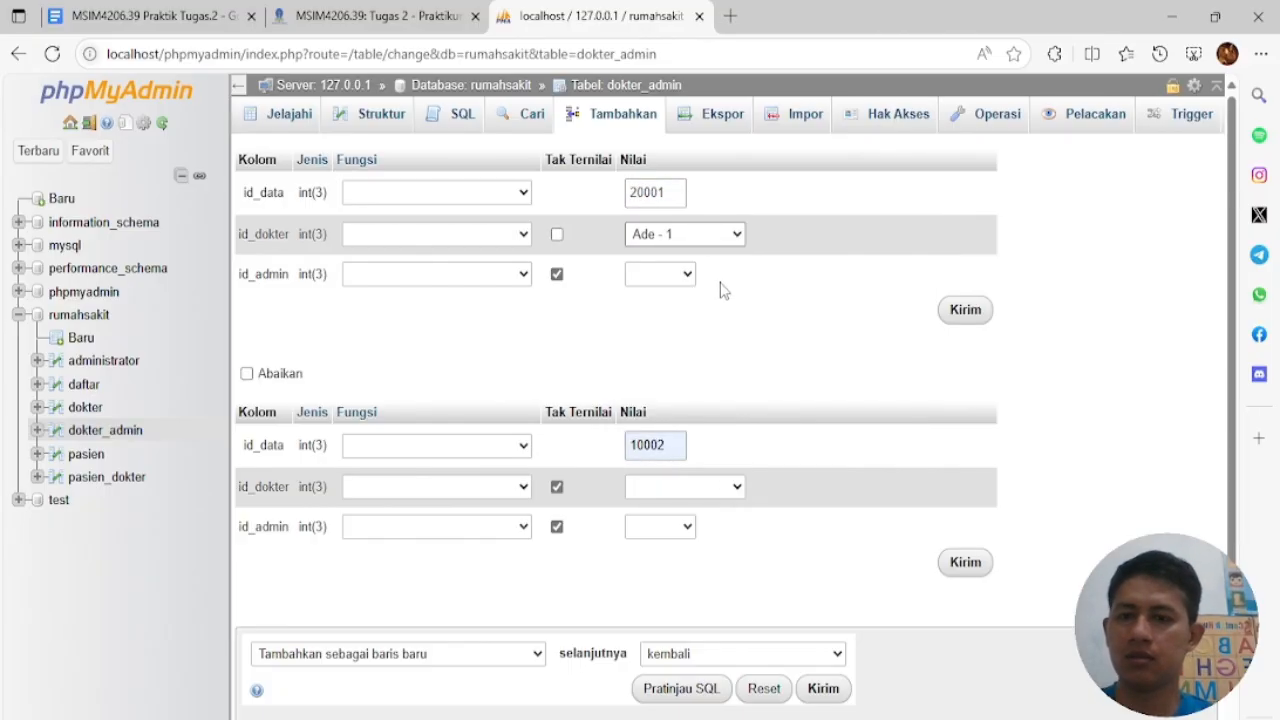
pyautogui.click(690, 278)
pyautogui.click(688, 350)
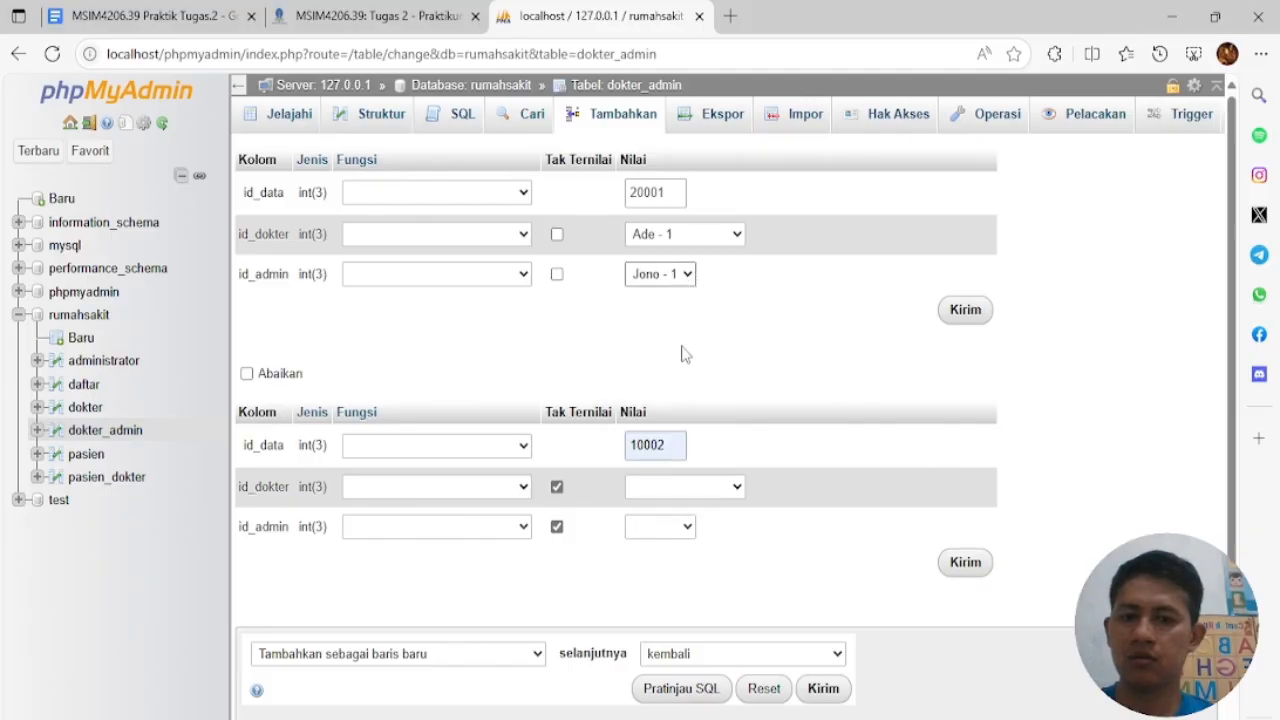
# Enter row 20002 with doctor 2 and admin 2, save both rows, and open pasien_dokter
pyautogui.click(638, 447)
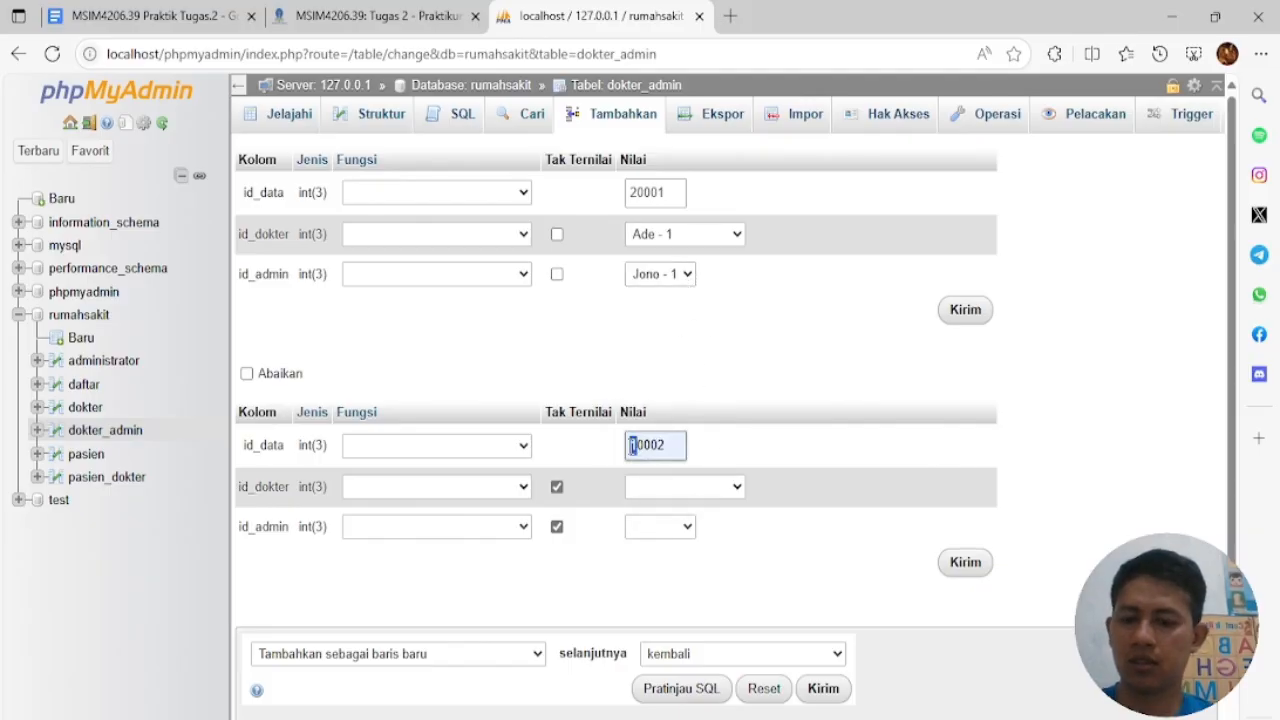
pyautogui.write('2')
pyautogui.click(700, 487)
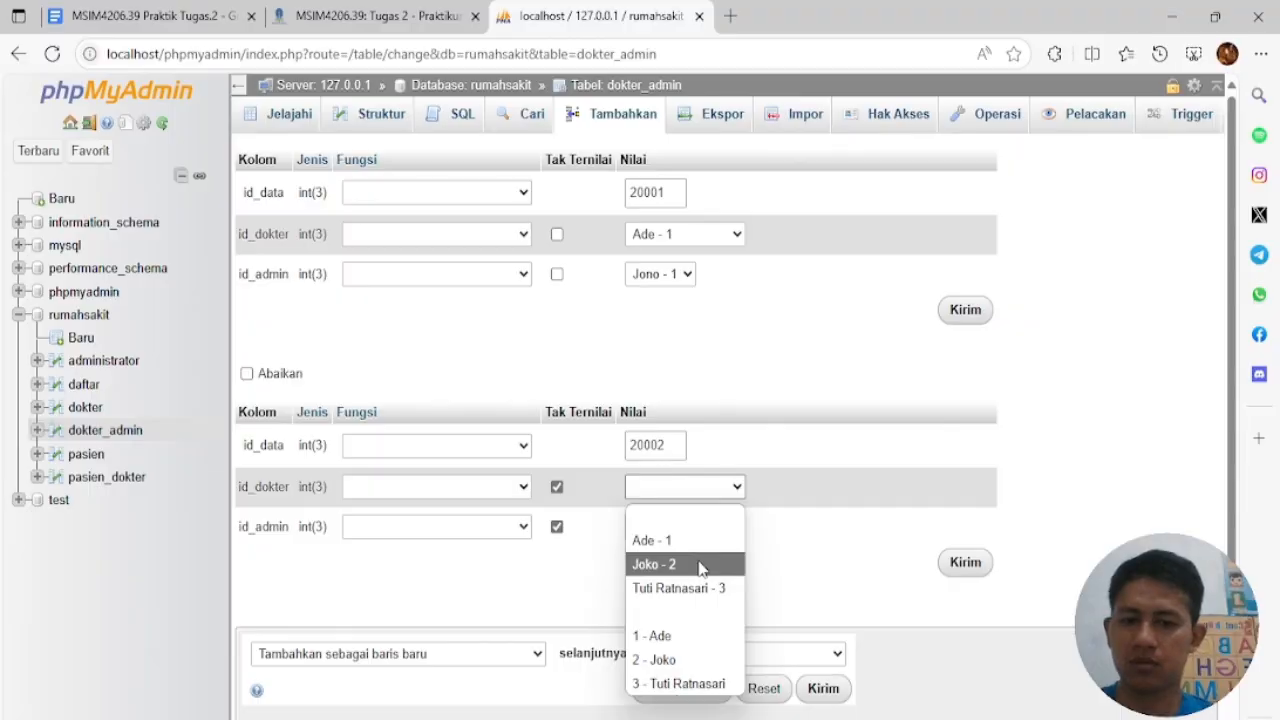
pyautogui.click(700, 565)
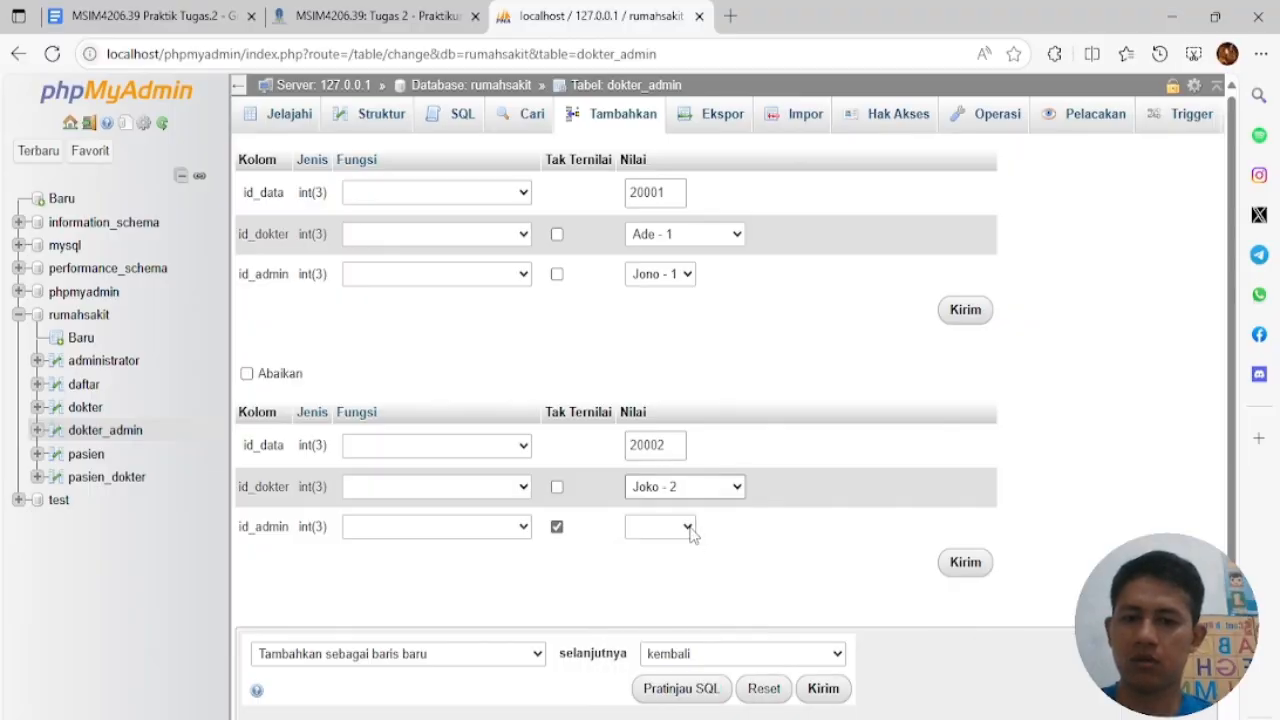
pyautogui.click(688, 530)
pyautogui.click(680, 627)
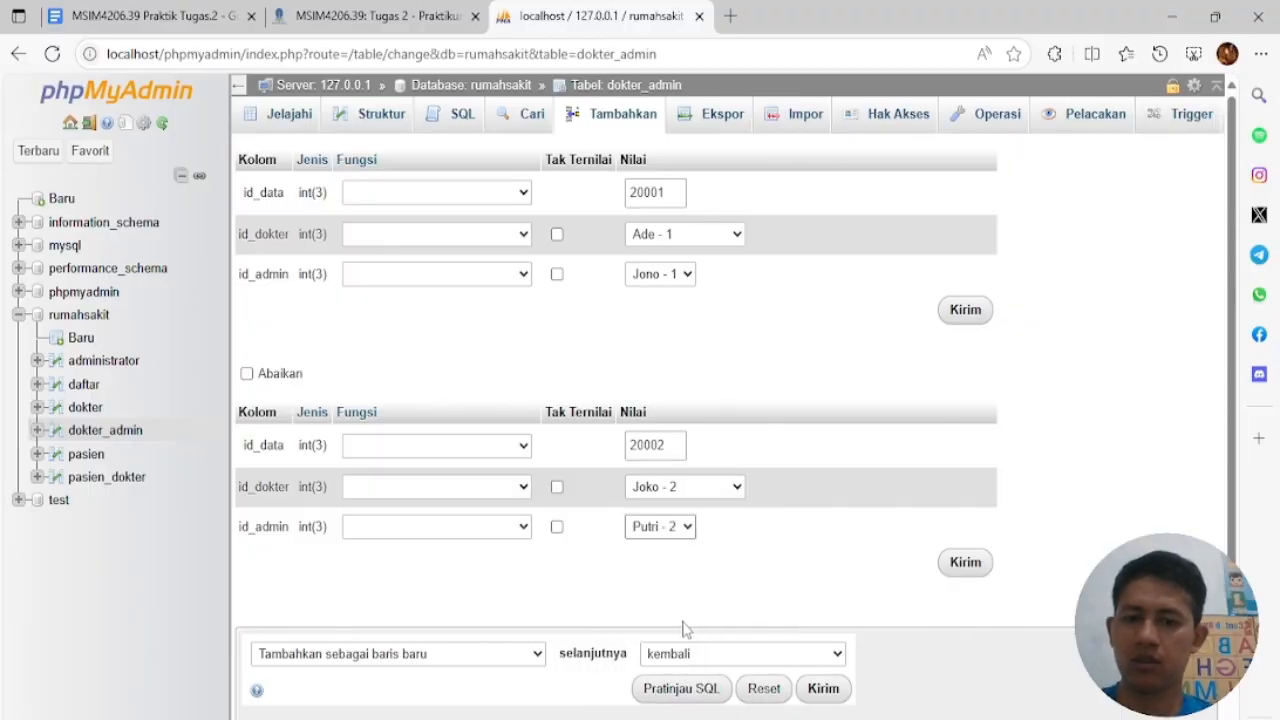
pyautogui.click(823, 688)
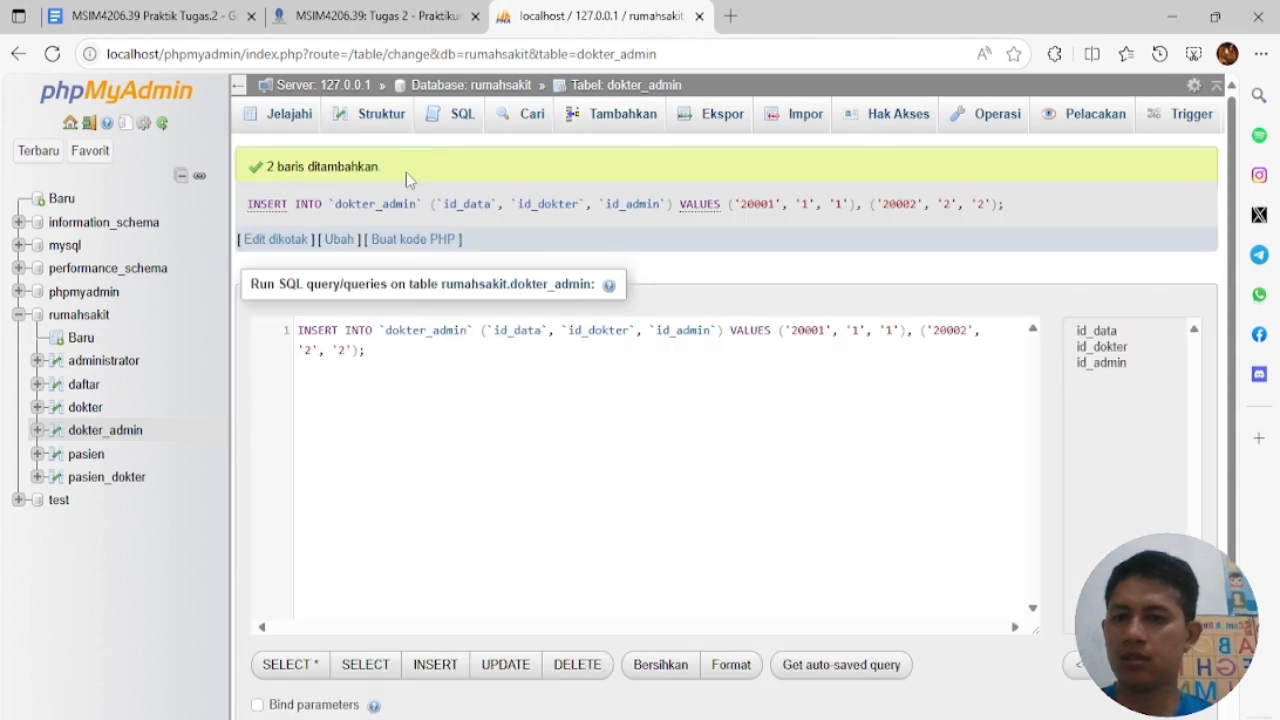
pyautogui.click(160, 468)
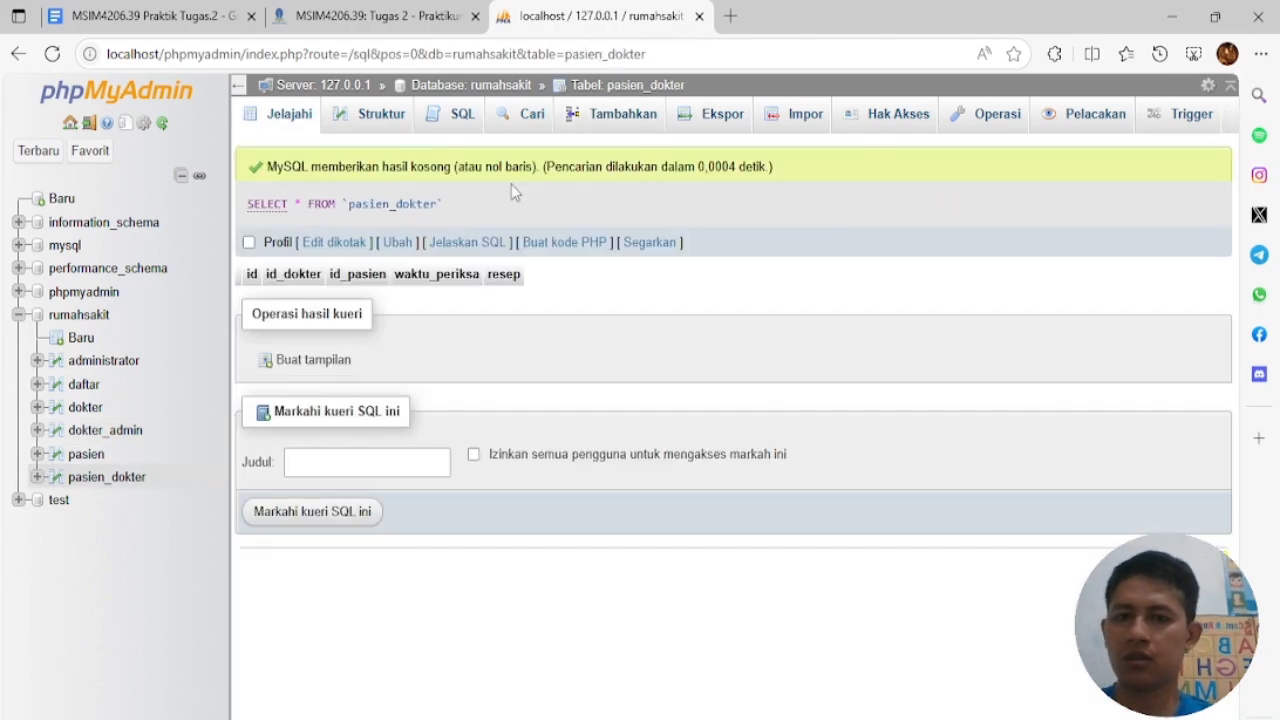
# Enter pasien_dokter row 30001 with doctor 1, patient 1, date 2025-05-01 and prescription Promag
pyautogui.click(575, 116)
pyautogui.click(715, 195)
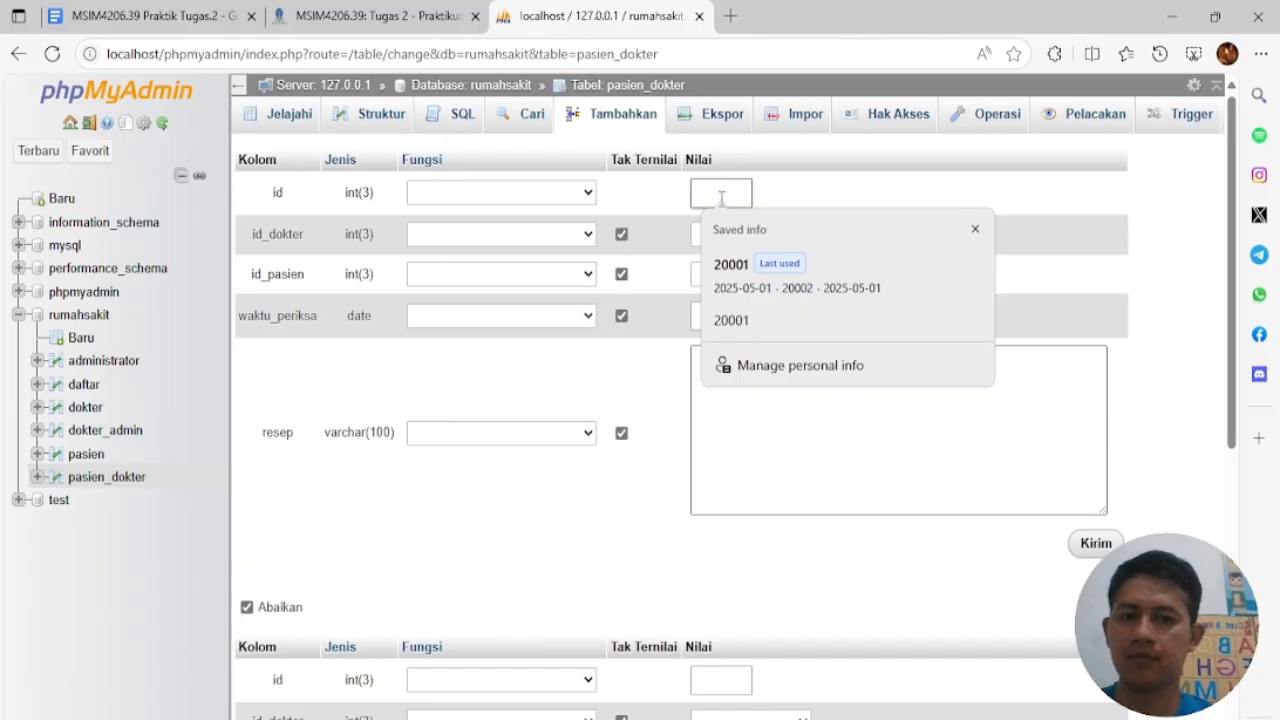
pyautogui.click(735, 255)
pyautogui.click(742, 236)
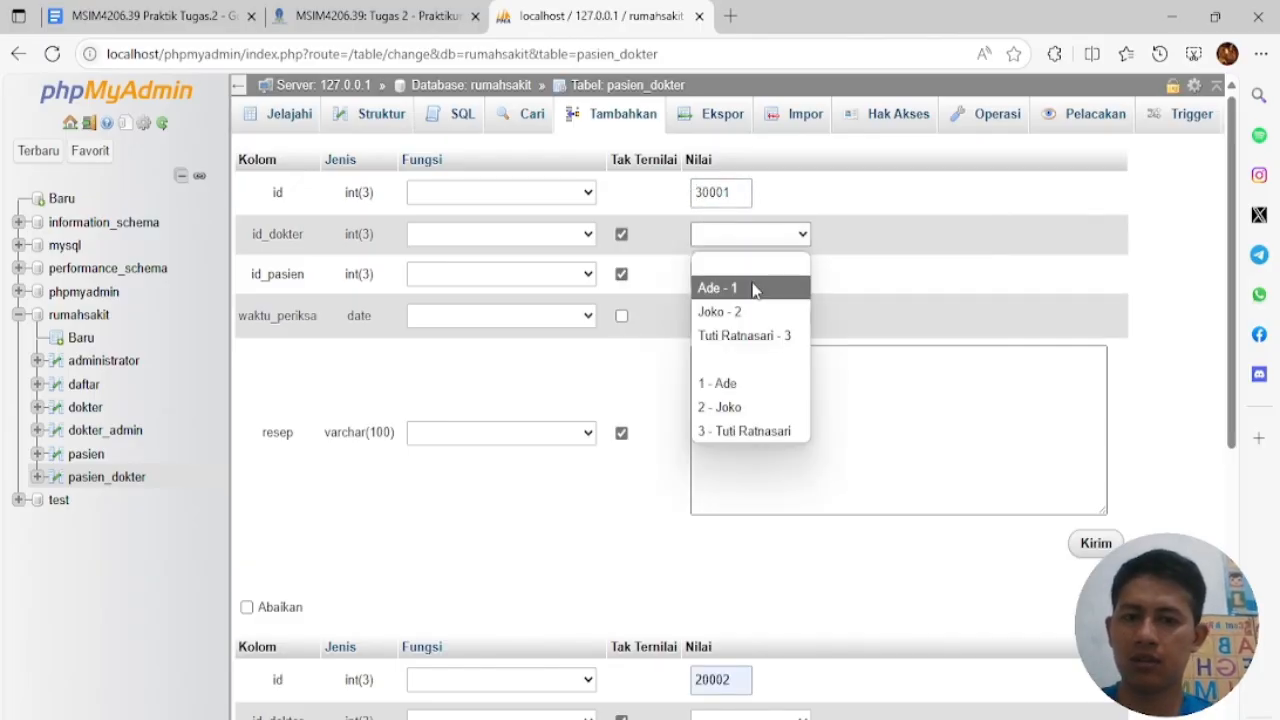
pyautogui.click(752, 288)
pyautogui.click(753, 276)
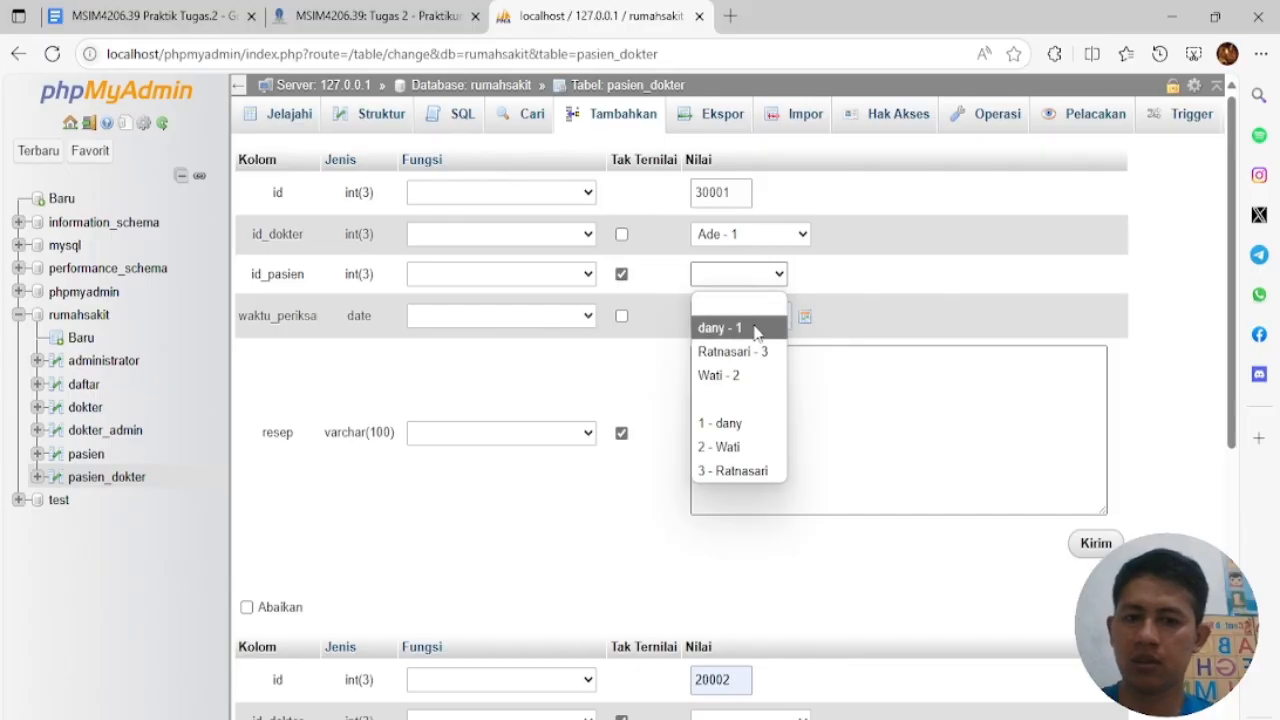
pyautogui.click(753, 330)
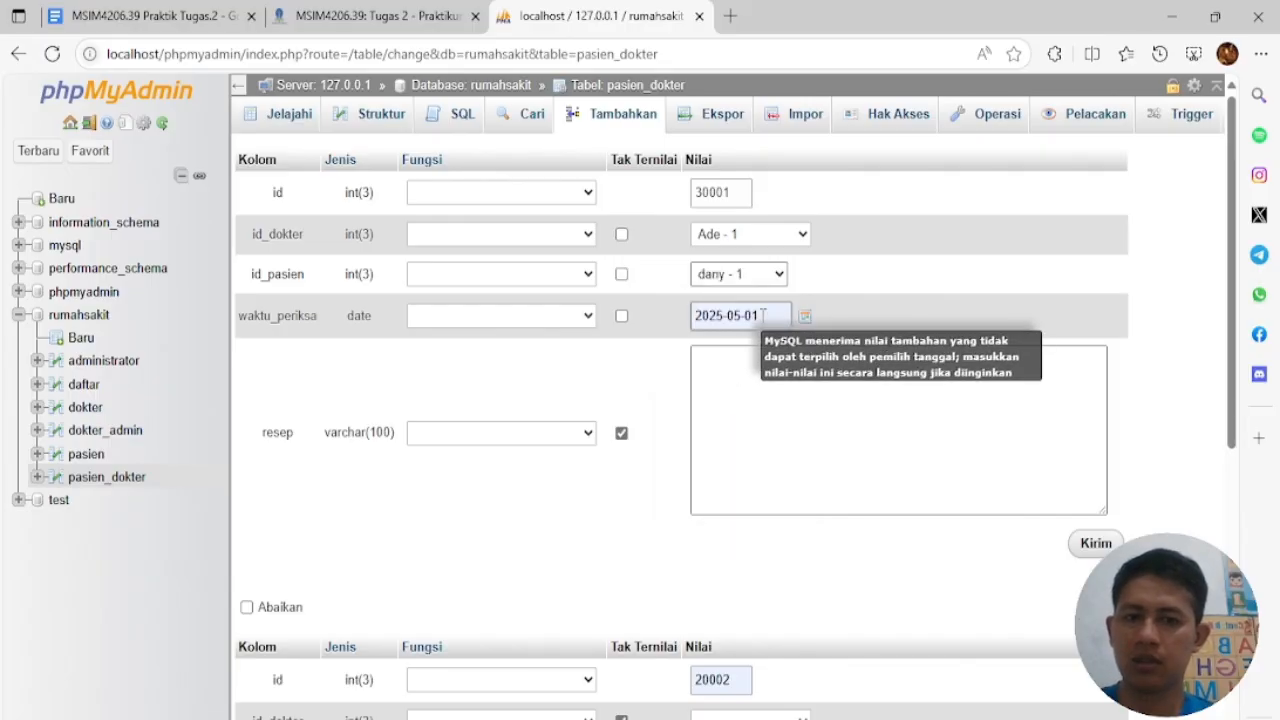
pyautogui.click(778, 364)
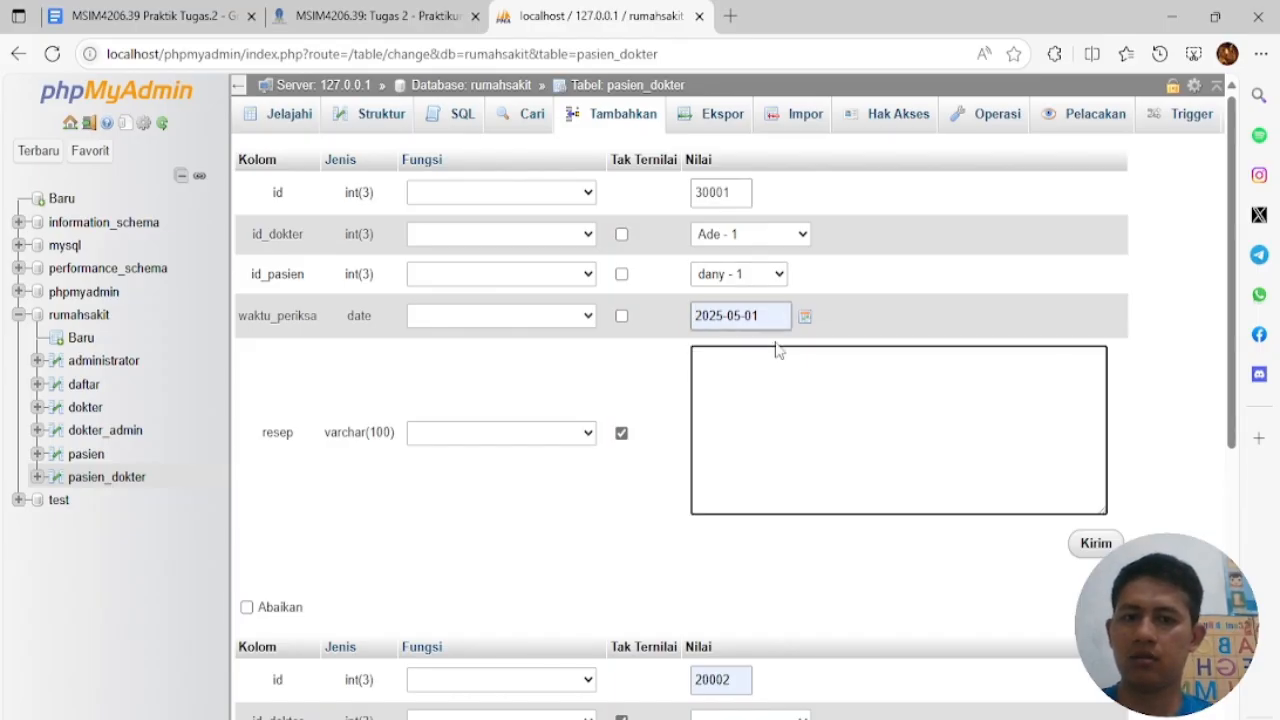
pyautogui.write('A')
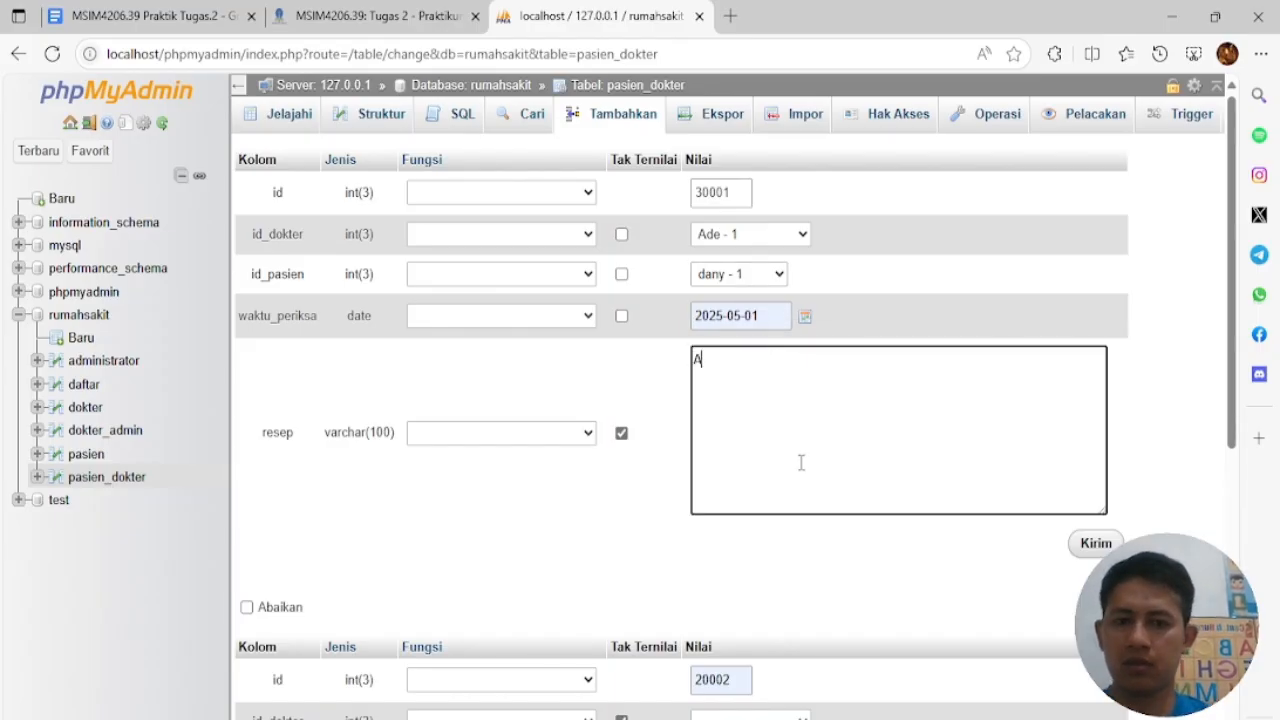
pyautogui.write('romag')
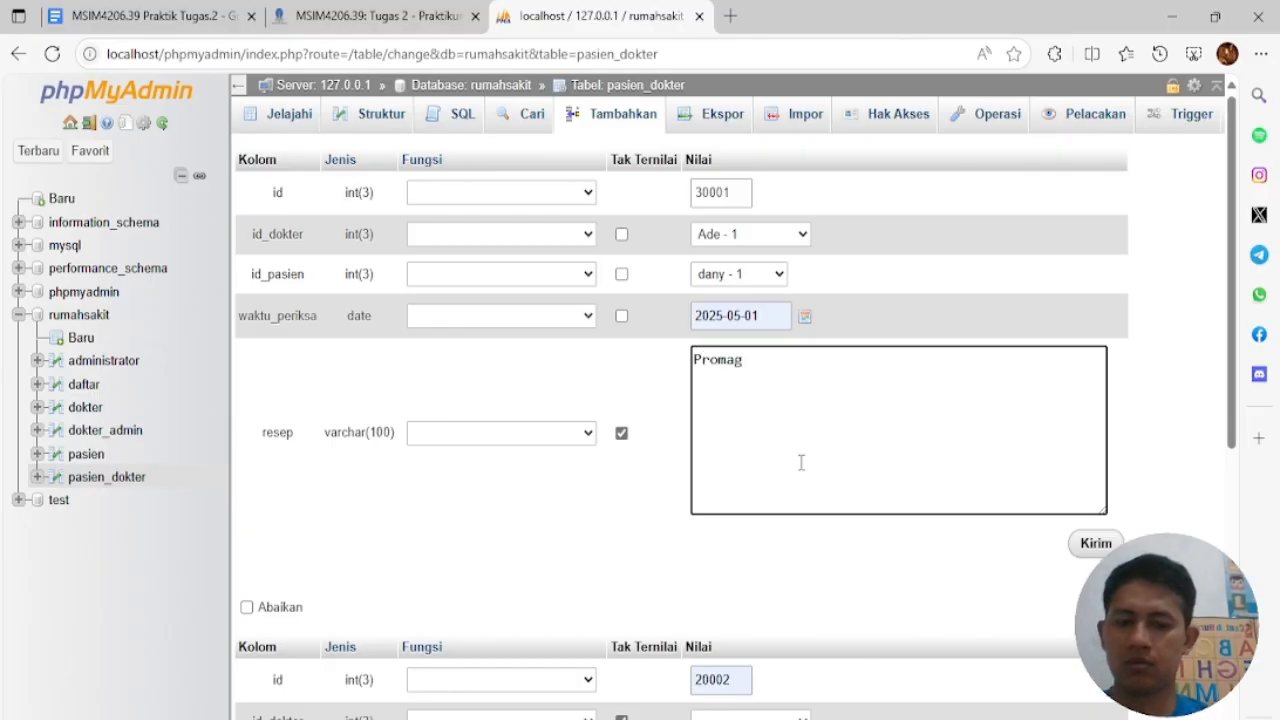
# Fill row 20002 with doctor 2, patient 2 and prescription obat THT, then save both rows
pyautogui.scroll(-1, 880, 531)
pyautogui.scroll(-1, 880, 531)
pyautogui.click(757, 524)
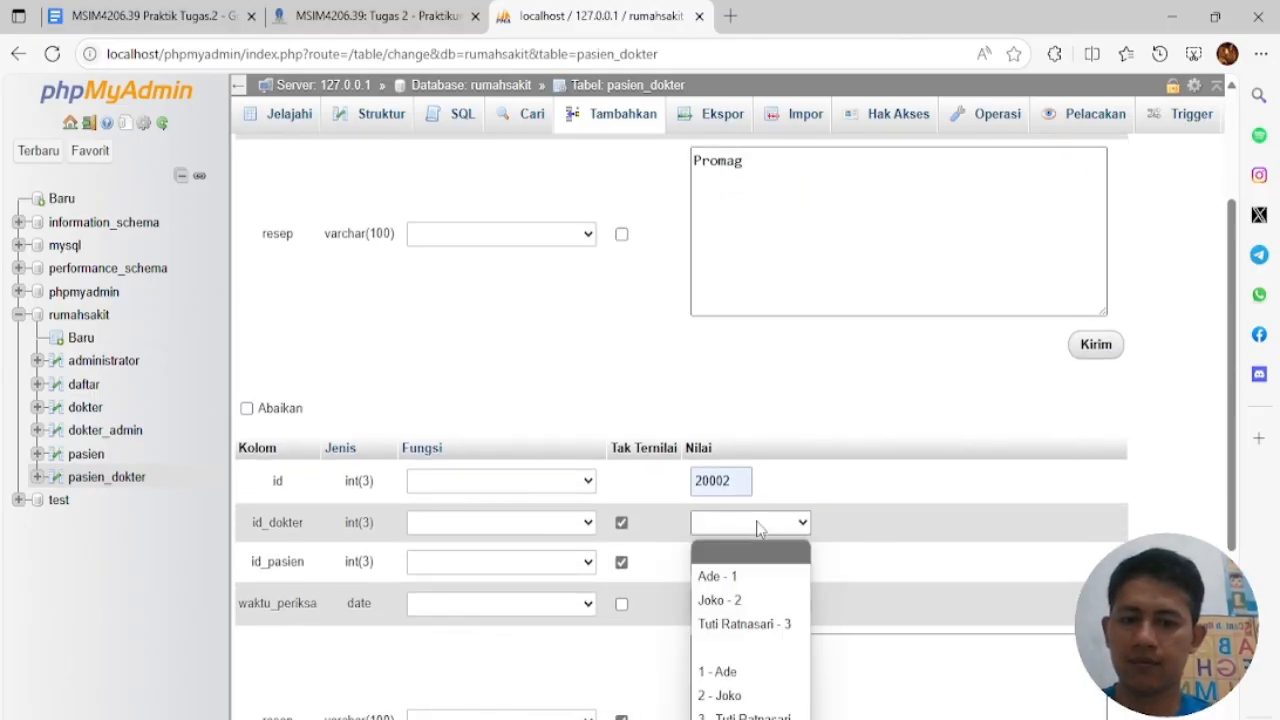
pyautogui.click(767, 600)
pyautogui.scroll(-1, 767, 560)
pyautogui.click(766, 462)
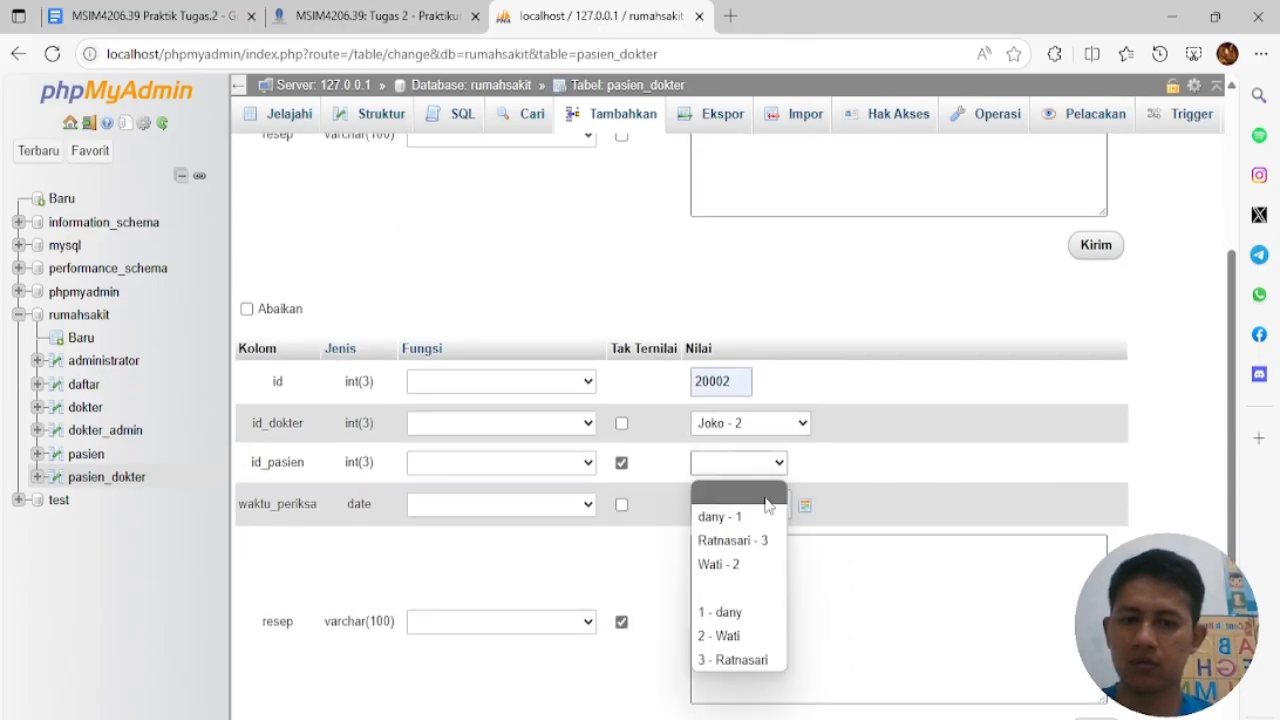
pyautogui.click(766, 566)
pyautogui.scroll(-2, 766, 546)
pyautogui.click(735, 402)
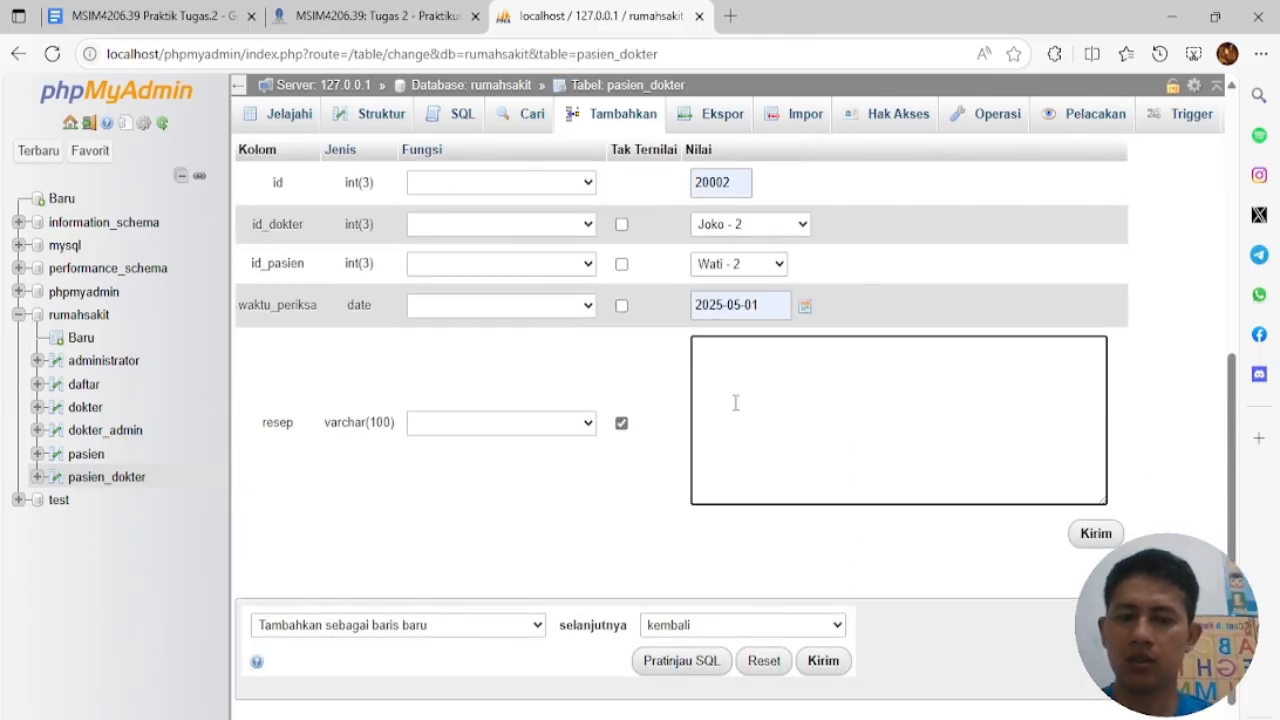
pyautogui.scroll(1, 770, 440)
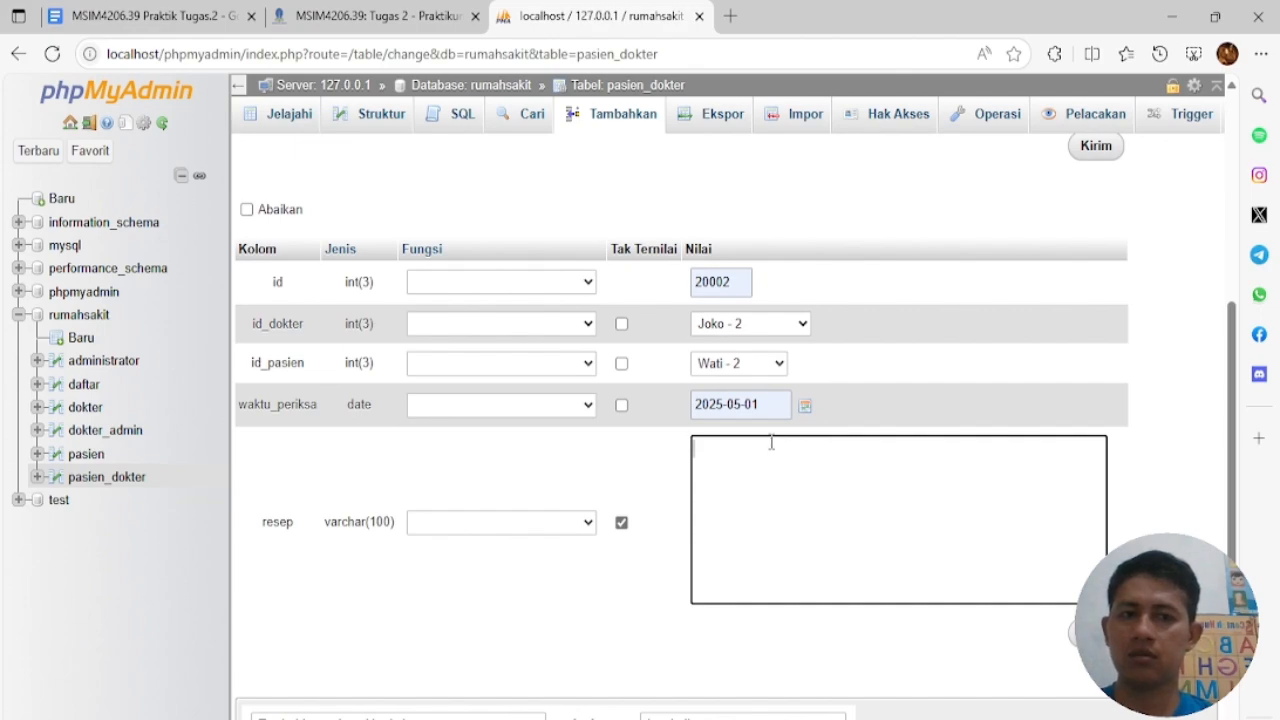
pyautogui.write('obat THT')
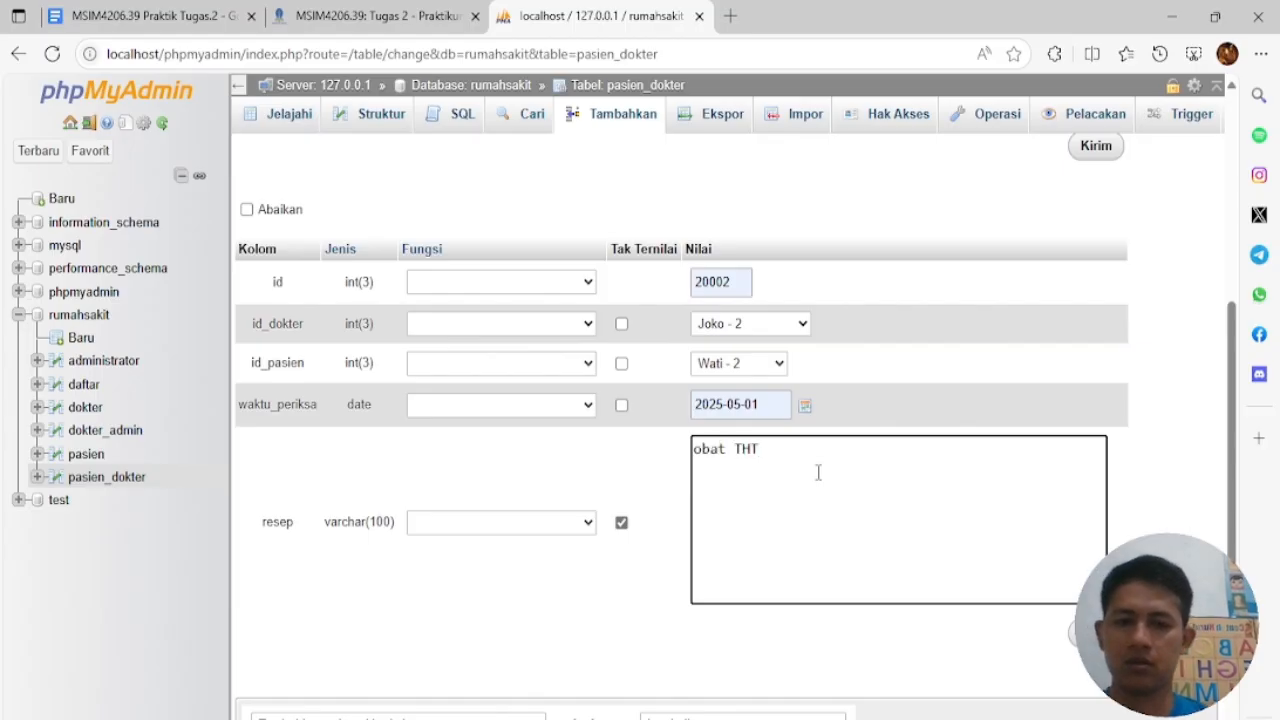
pyautogui.scroll(-2, 949, 540)
pyautogui.click(829, 605)
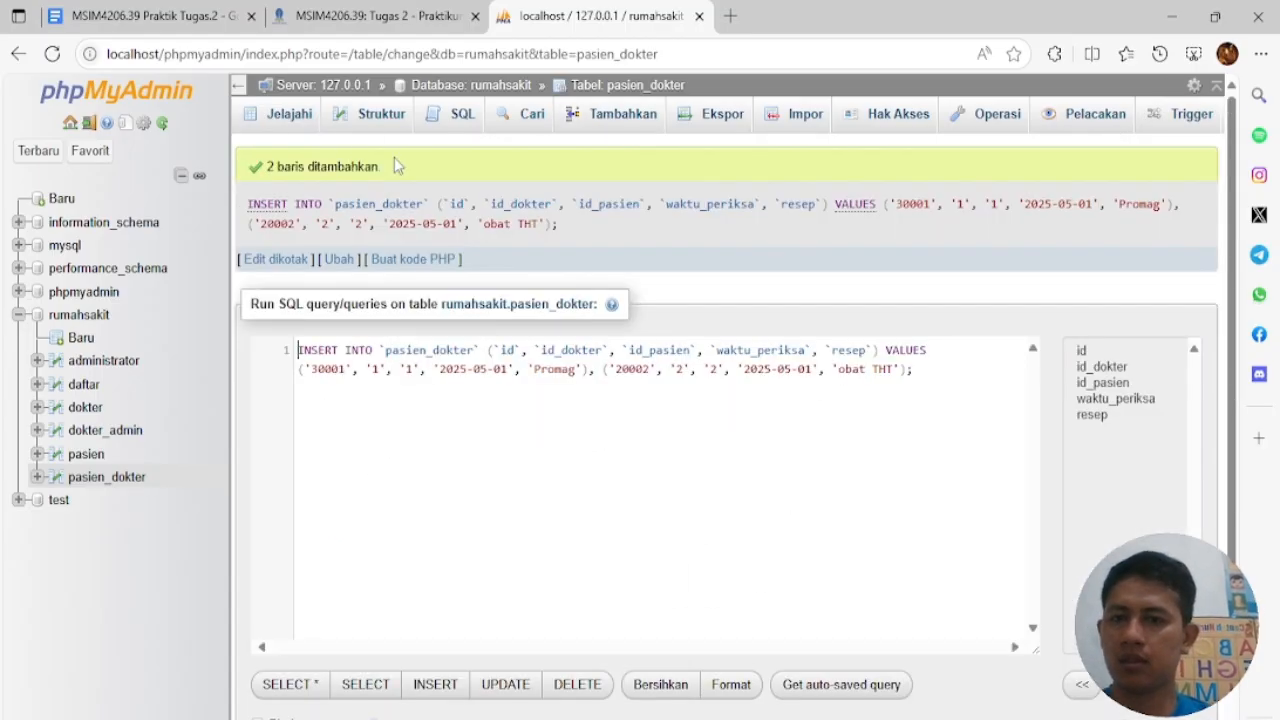